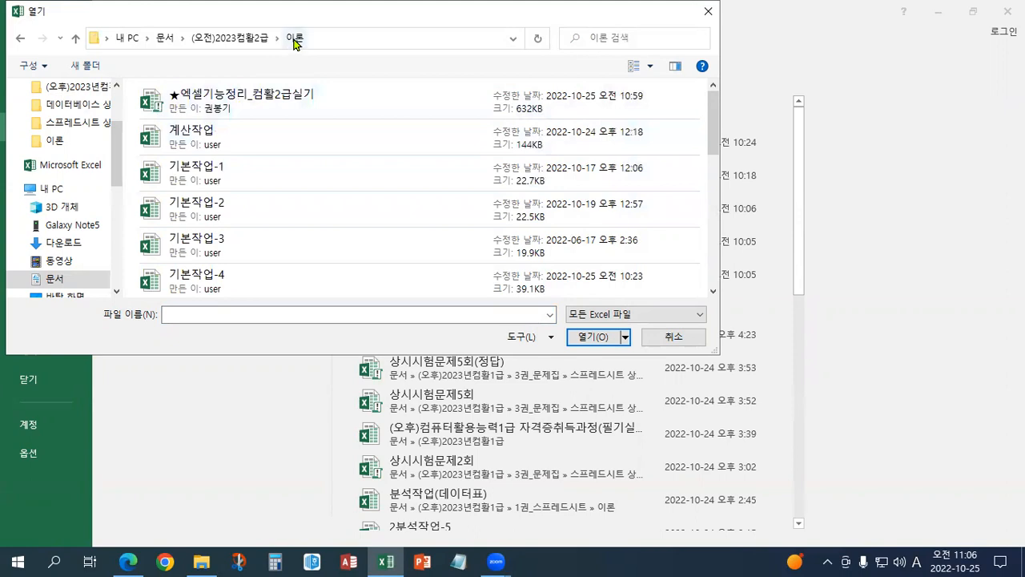
- Open the workbook 기본작업-3 from the 이론 folder
left_click(224, 245)
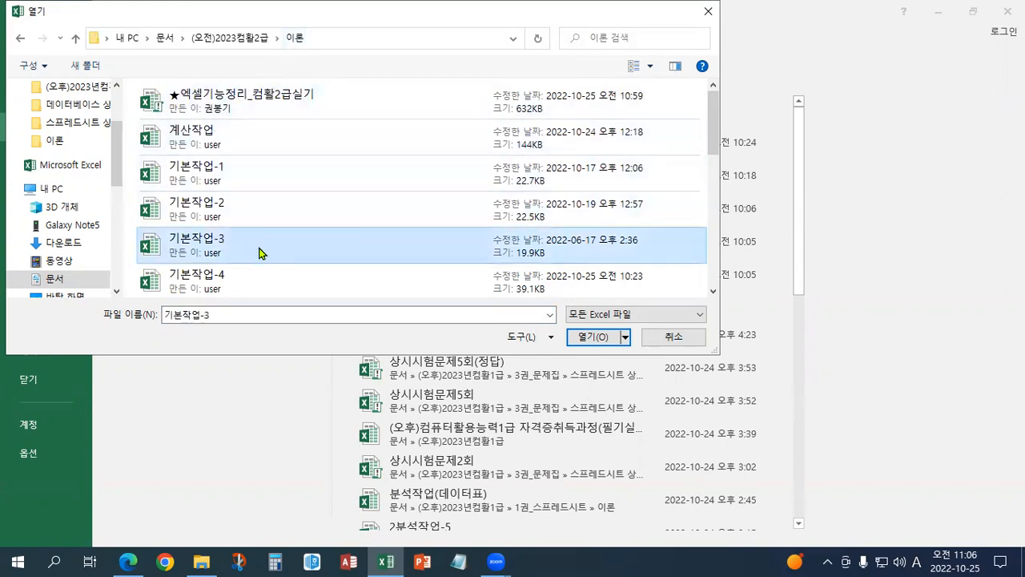
left_click(711, 294)
left_click(712, 294)
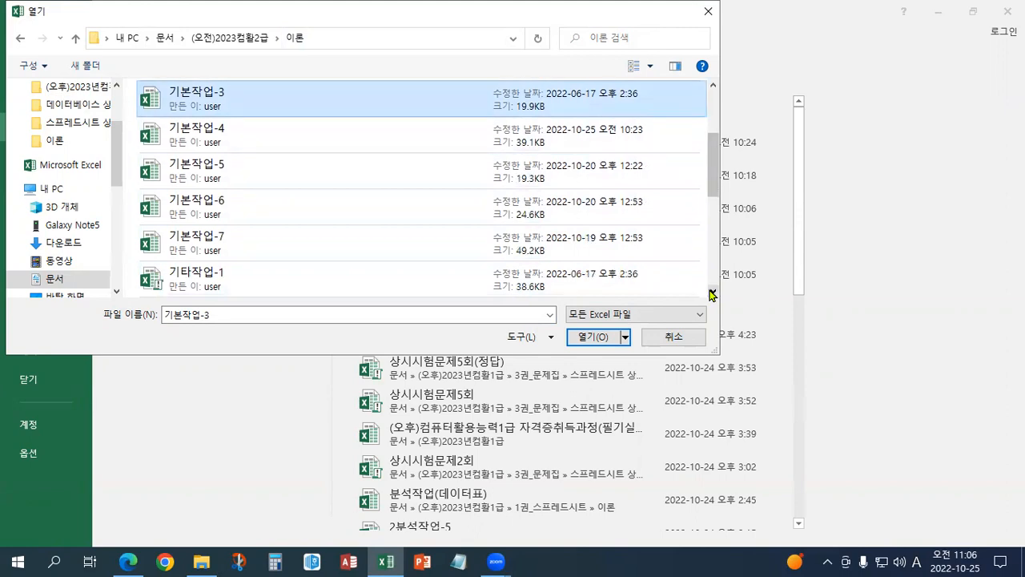
left_click(595, 338)
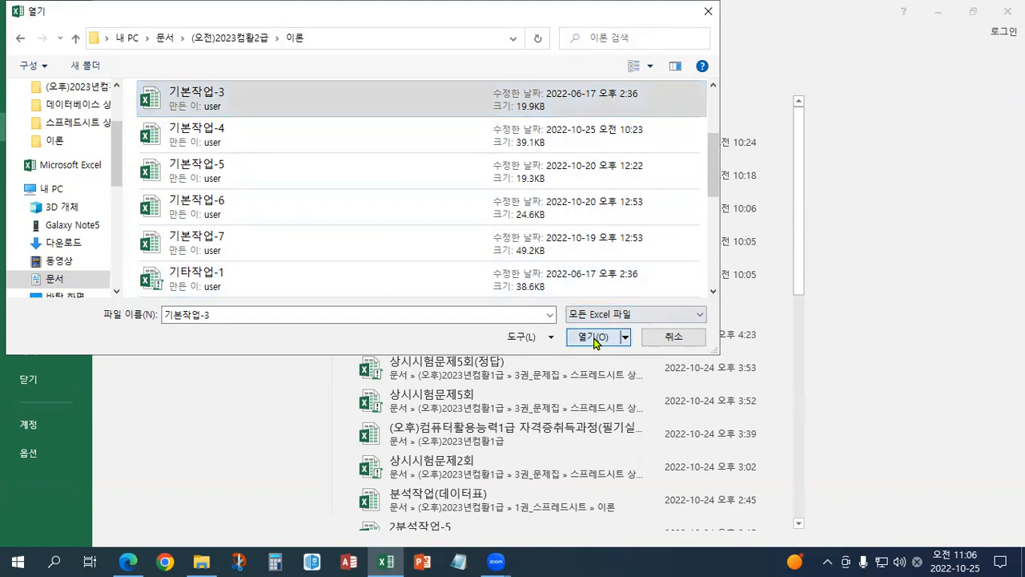
left_click(595, 339)
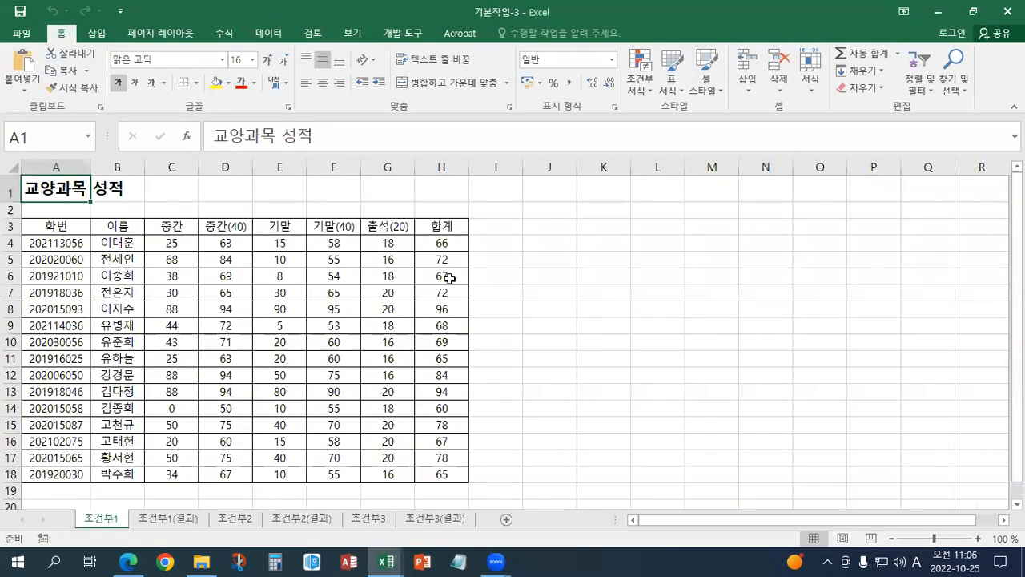
- Enter the textbook reference 교재45페이지 in cell A2, below the 교양과목 성적 title
left_click(82, 208)
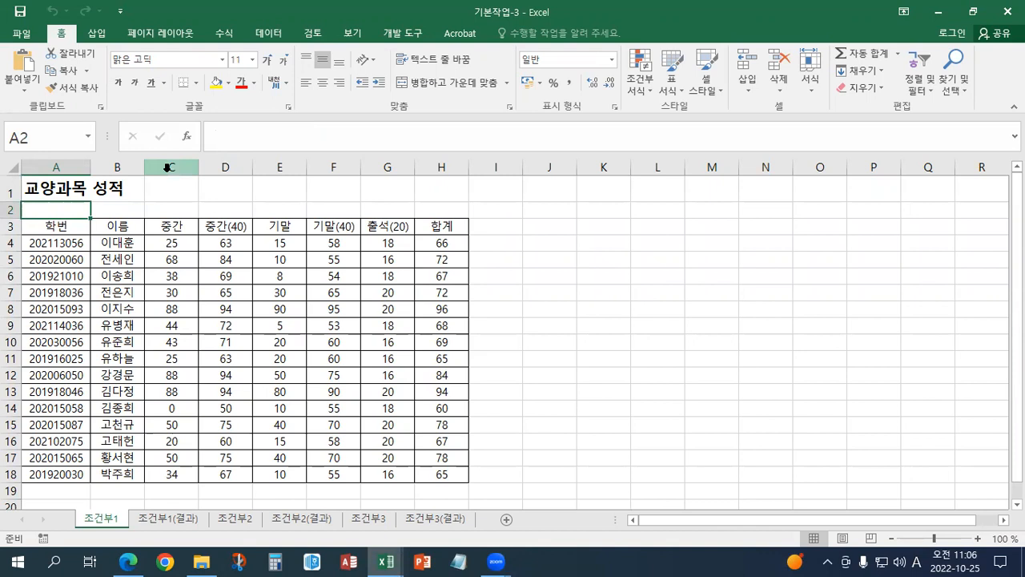
type("ryw")
key("BackSpace")
key("BackSpace")
key("BackSpace")
key("Hangul")
type("ㄱ교재45")
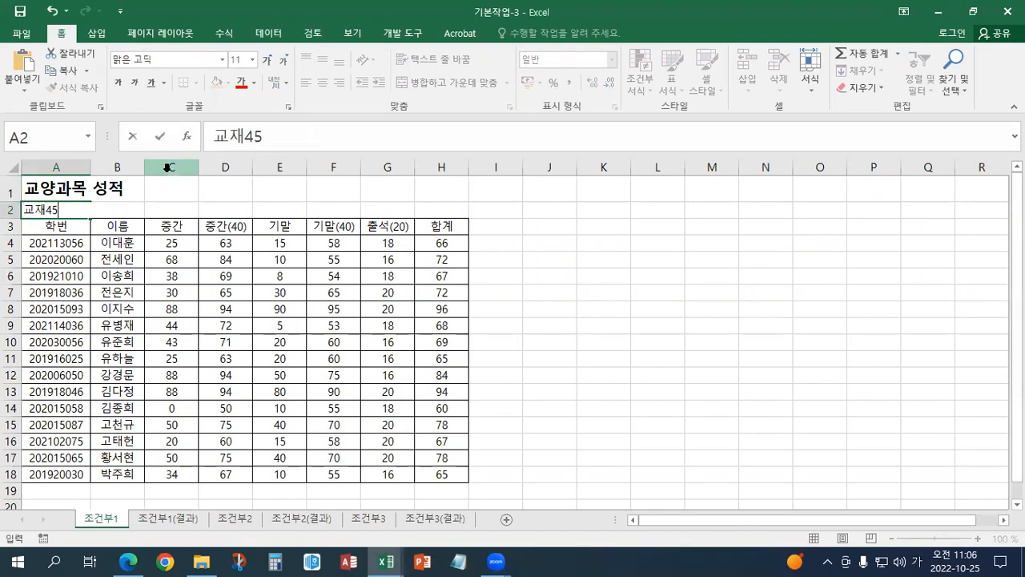
type("페이지")
key("Return")
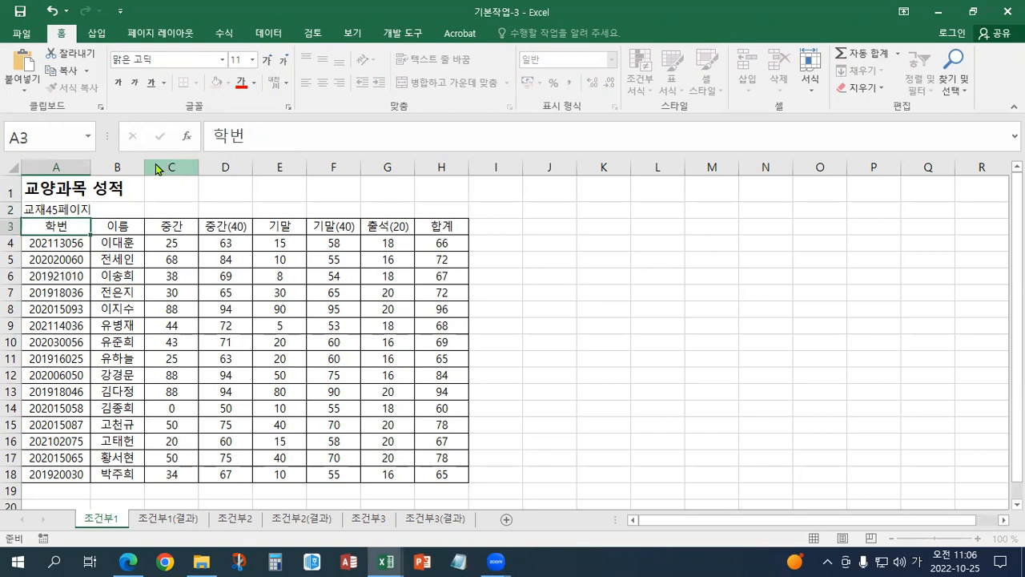
- Change the font colour of the 교재45페이지 reference in cell A2 to red
scroll(106, 207, "down", 1)
scroll(107, 206, "up", 1)
left_click(72, 209)
left_click(228, 83)
left_click(235, 87)
left_click(240, 83)
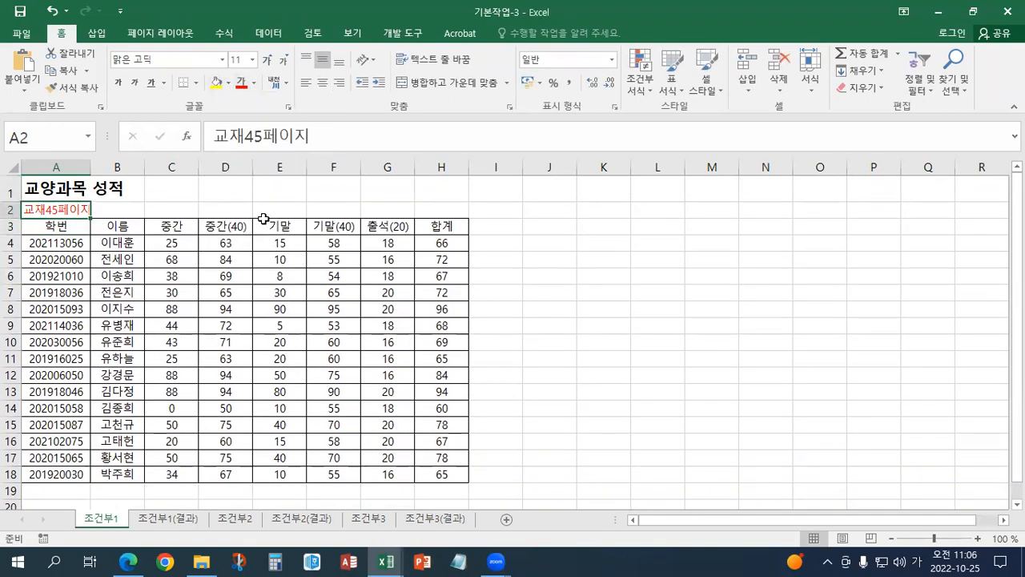
- Open the reference workbook 2기본작업-3 from the file manager and move its window out of the way
scroll(264, 219, "up", 3)
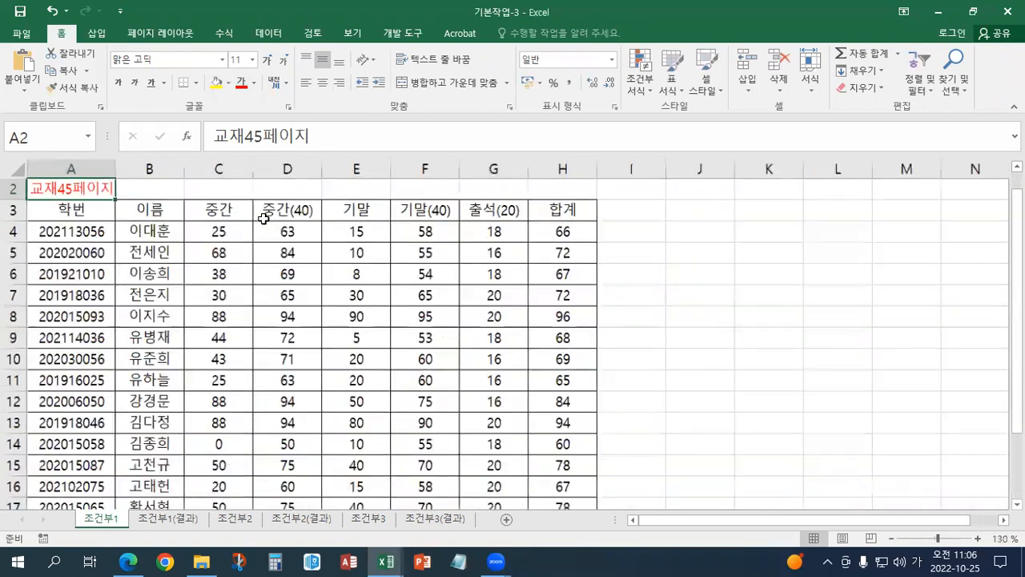
scroll(264, 218, "up", 1)
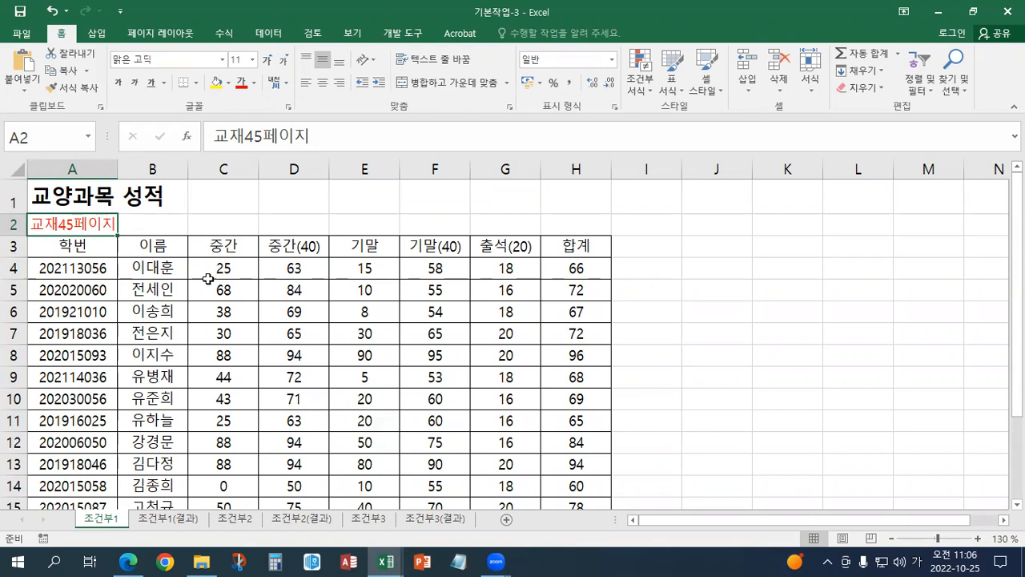
scroll(208, 278, "down", 1)
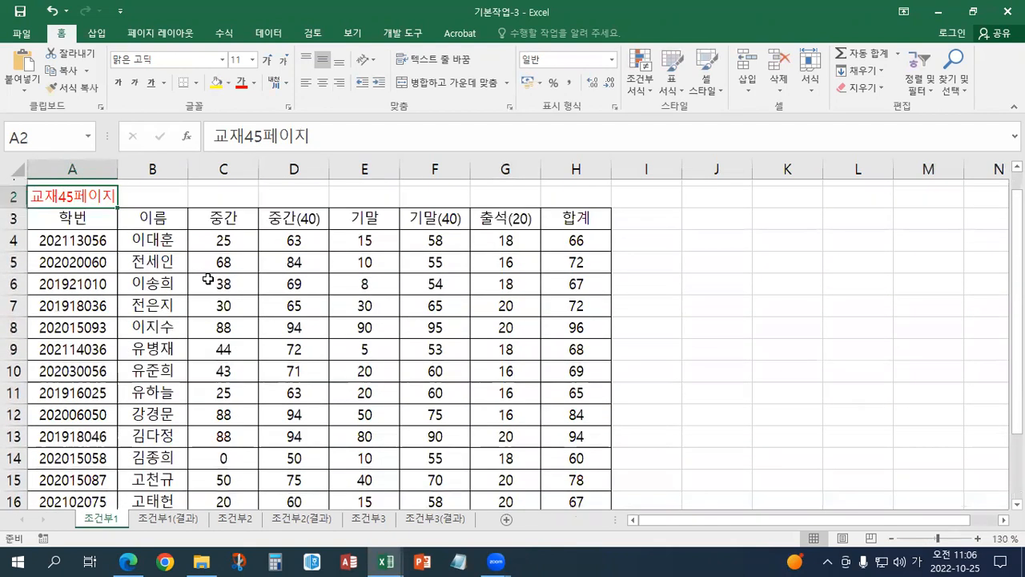
scroll(207, 278, "up", 1)
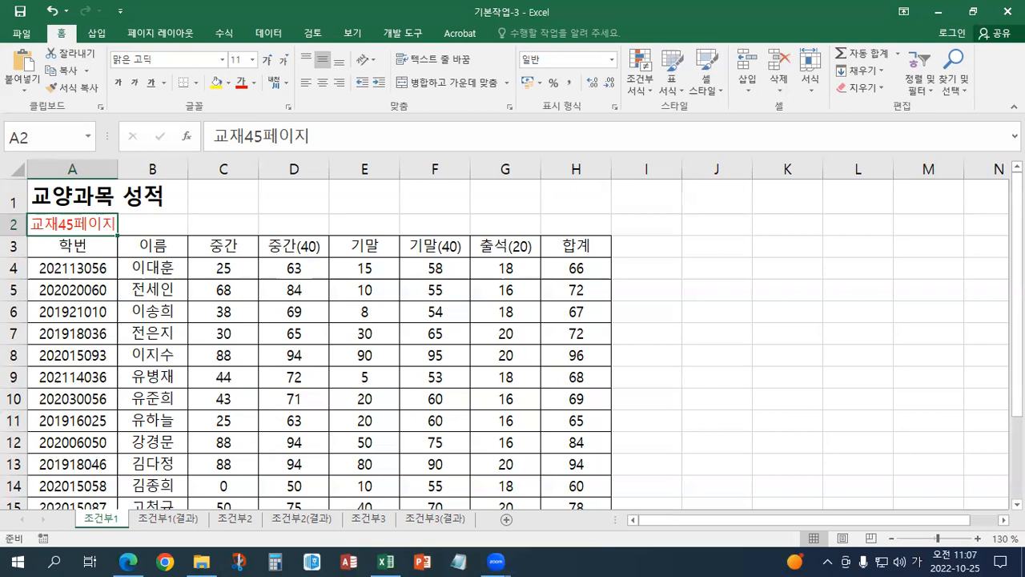
key("super+e")
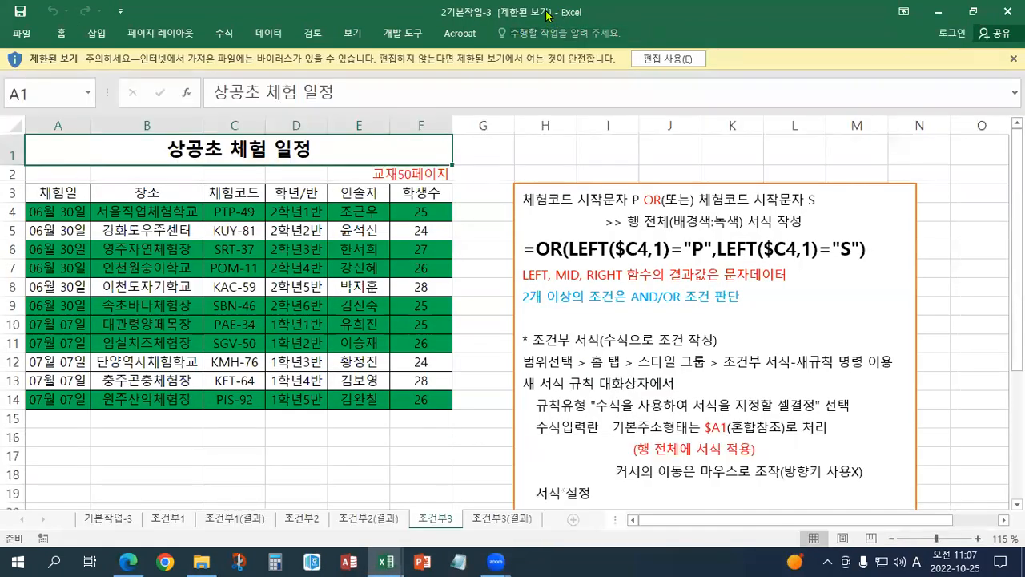
left_click_drag(547, 14, 0, 14)
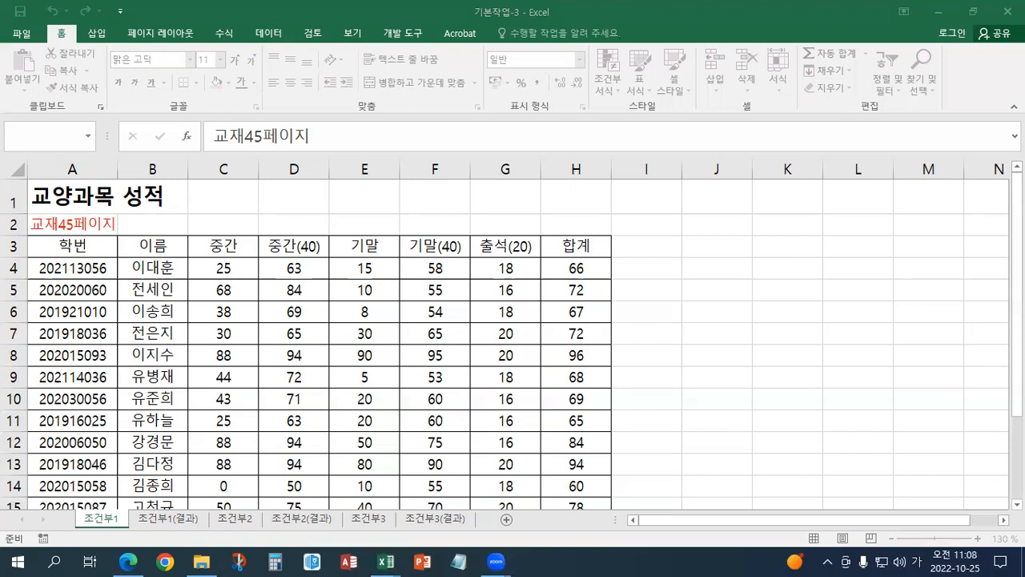
- Paste the copied conditional formatting notes text box at cell I2 and shift it about one column away from the grades table
left_click(662, 221)
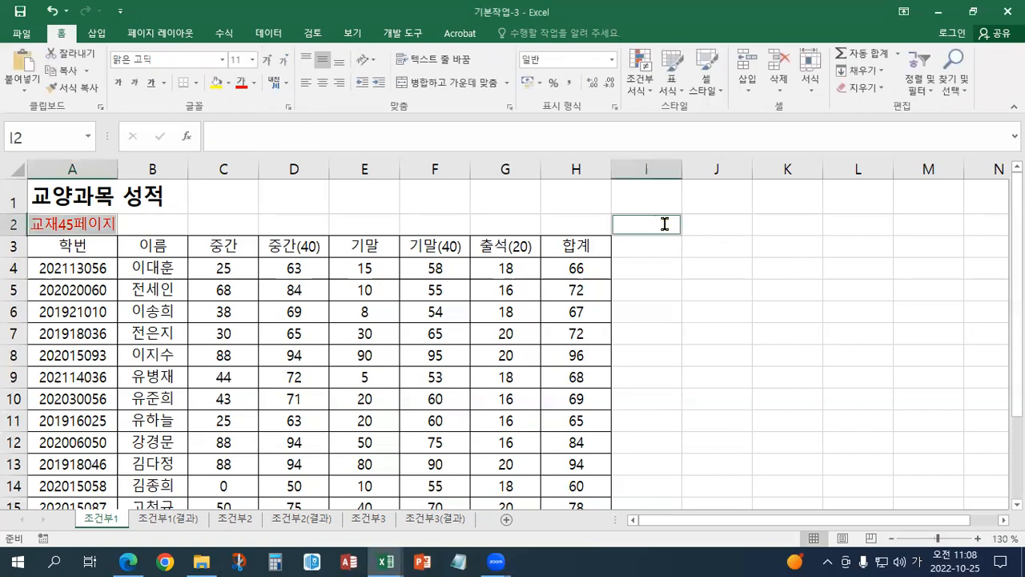
key("ctrl+v")
scroll(657, 297, "down", 1, "ctrl")
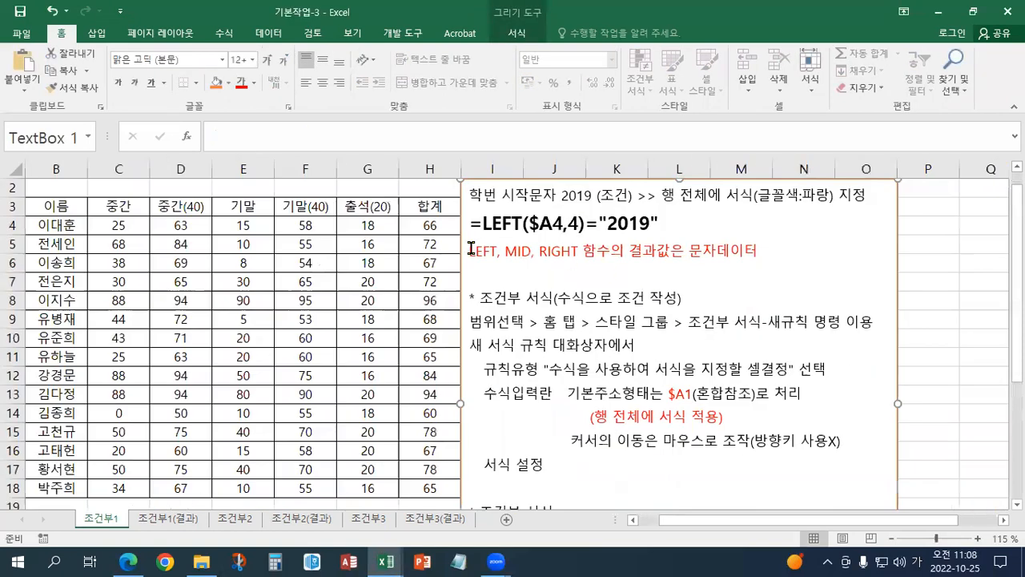
left_click_drag(461, 252, 514, 255)
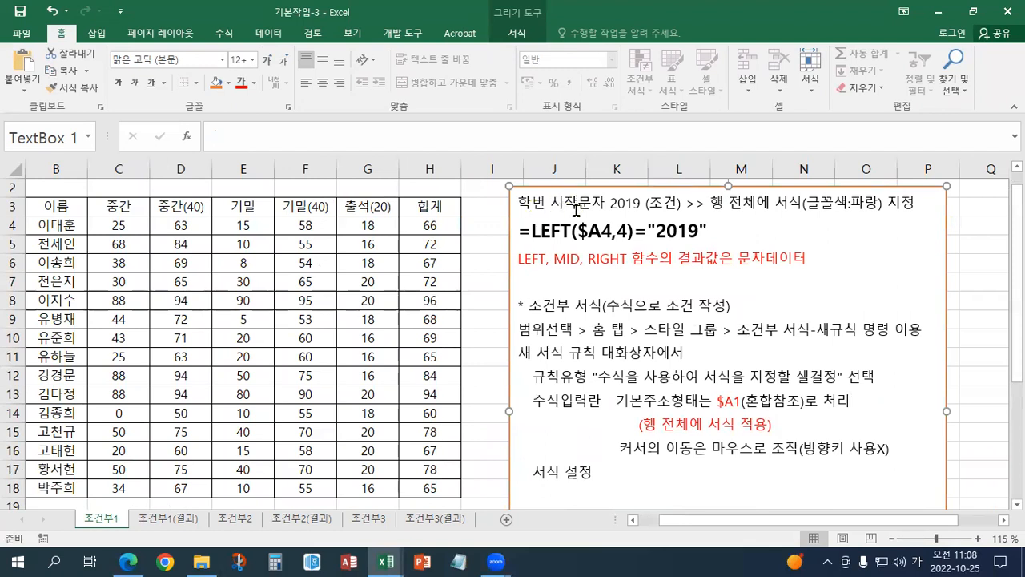
left_click(484, 190)
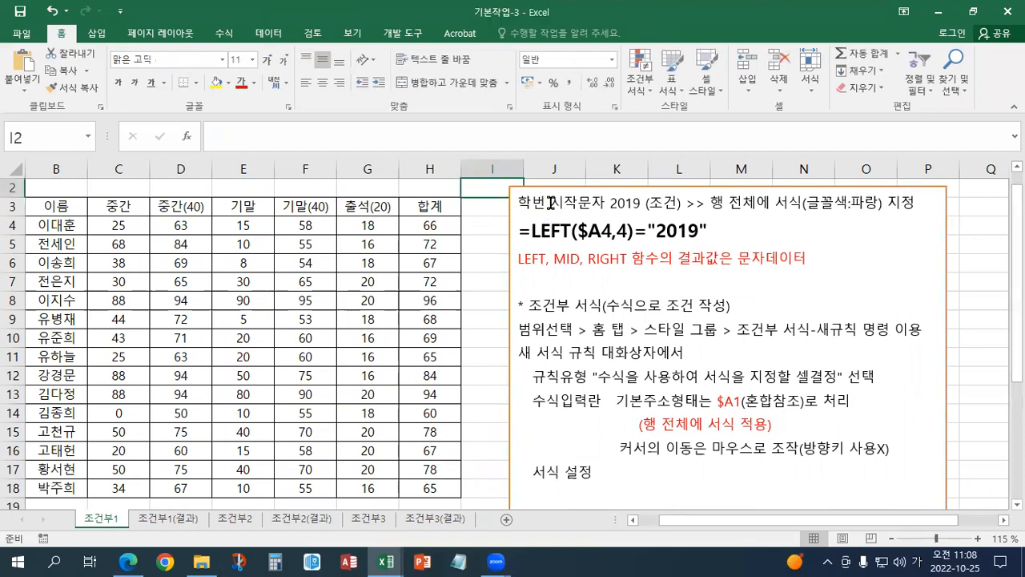
- Review the first line of the notes, highlighting the 2019 condition and the whole-row blue font instruction
left_click(551, 203)
left_click_drag(551, 203, 638, 204)
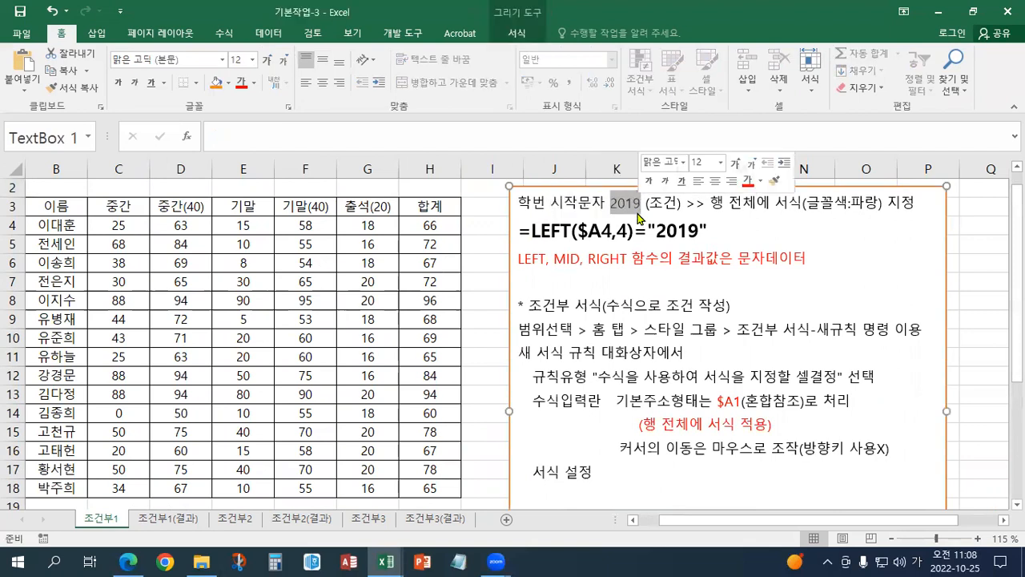
left_click(711, 204)
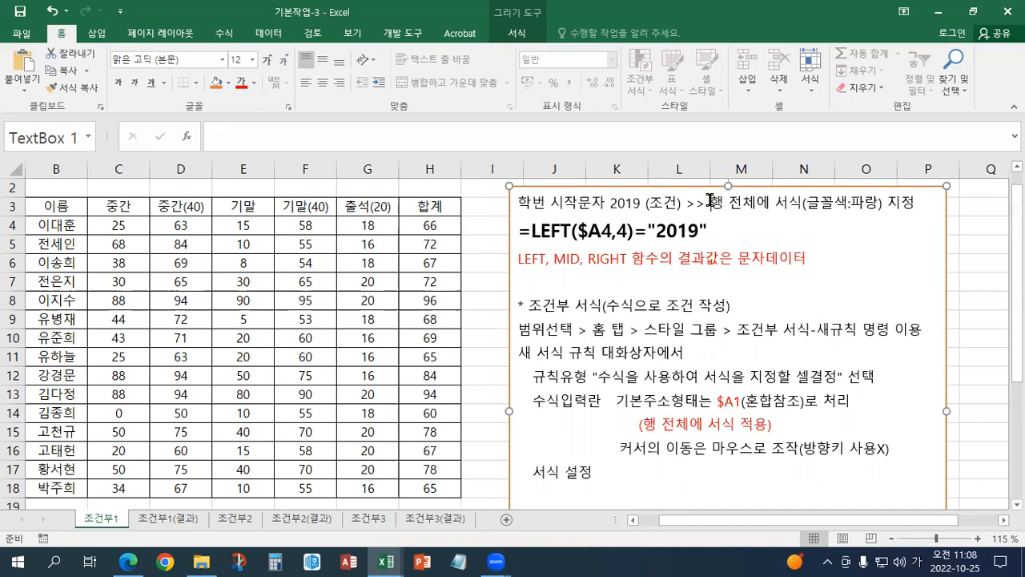
left_click_drag(711, 200, 917, 207)
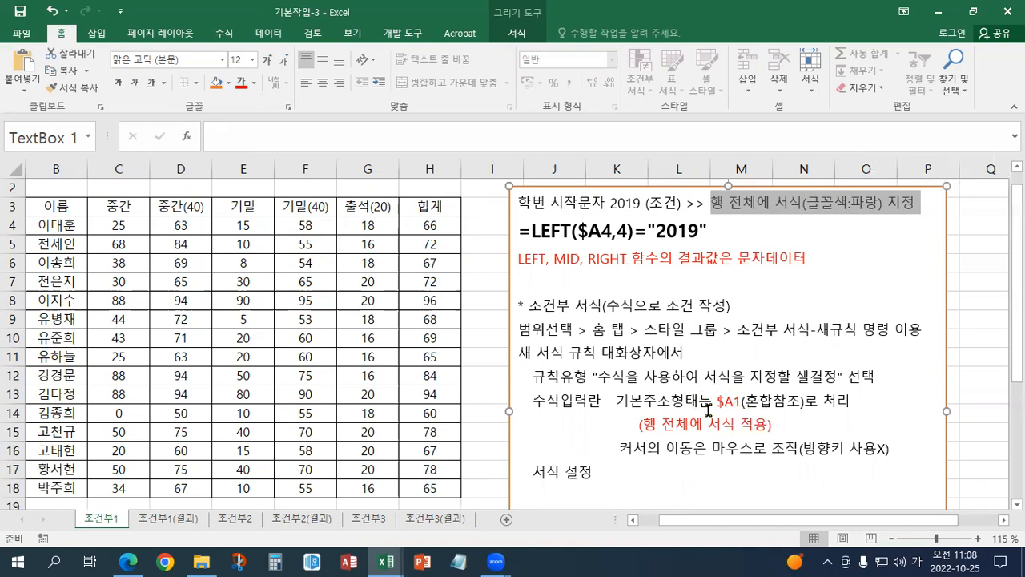
- Start a new conditional formatting rule for B4:H18 that uses a formula to determine cells, beginning the formula with =
left_click_drag(72, 227, 415, 487)
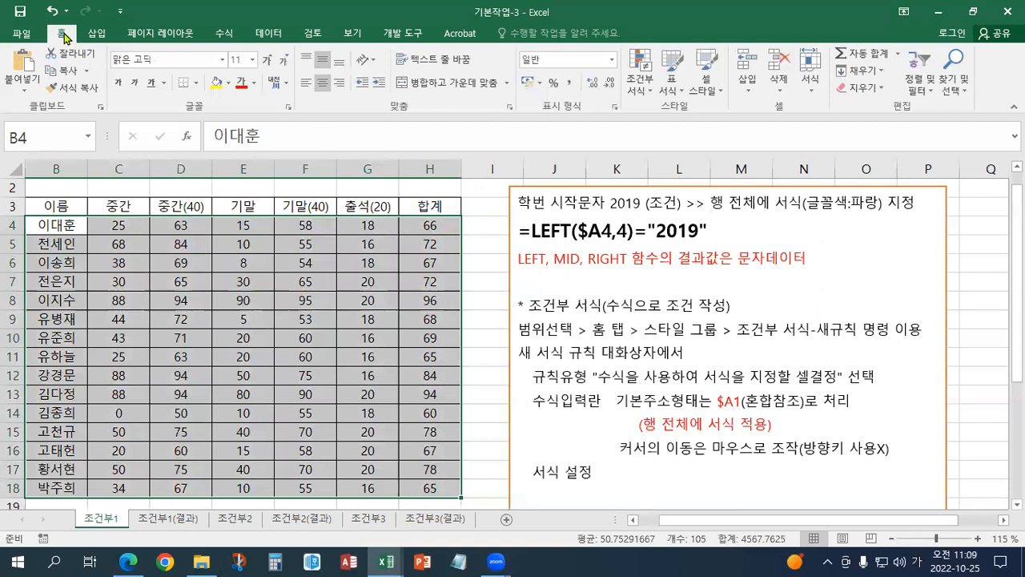
left_click(645, 89)
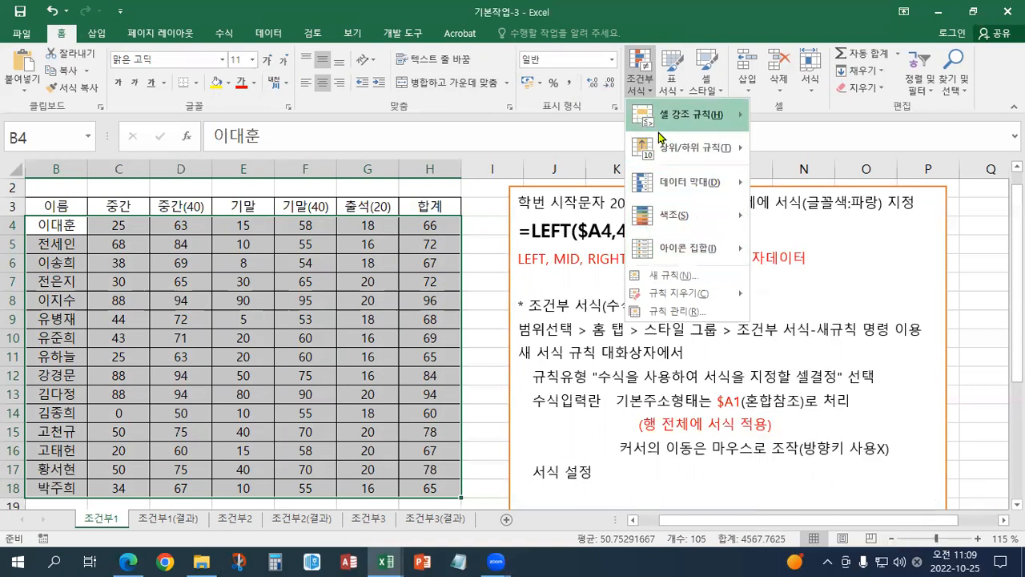
left_click(659, 276)
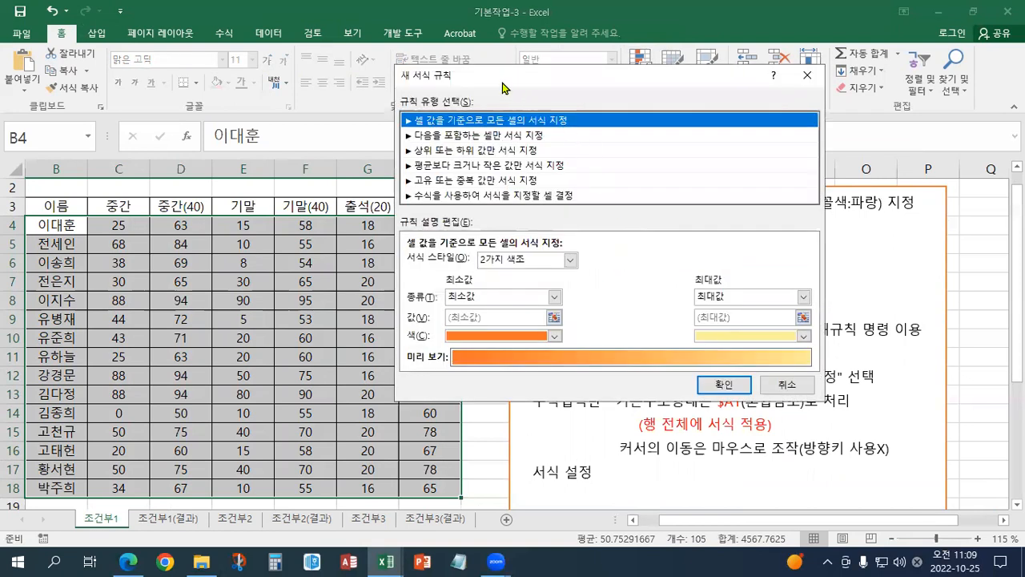
left_click_drag(492, 83, 408, 100)
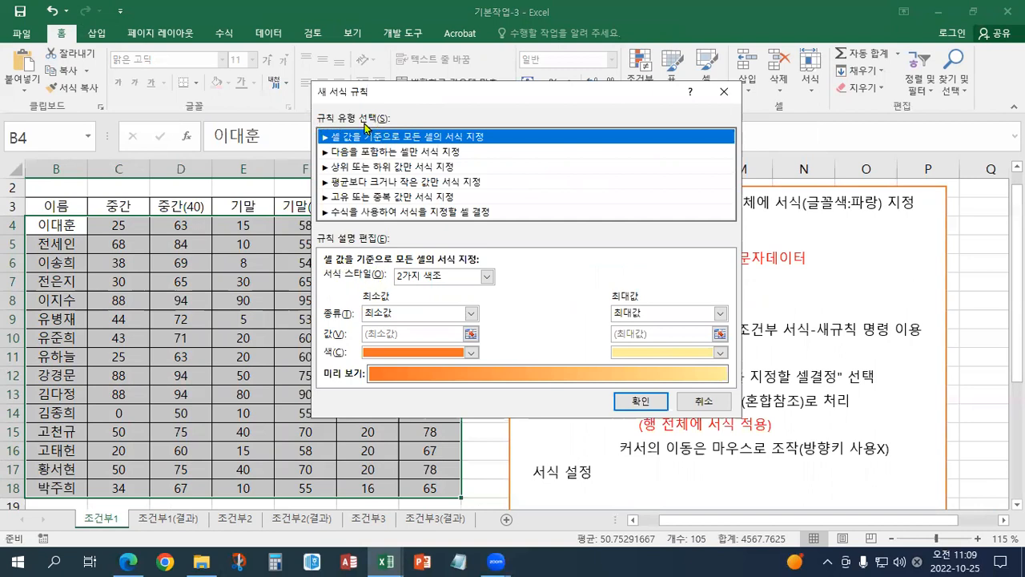
left_click(374, 212)
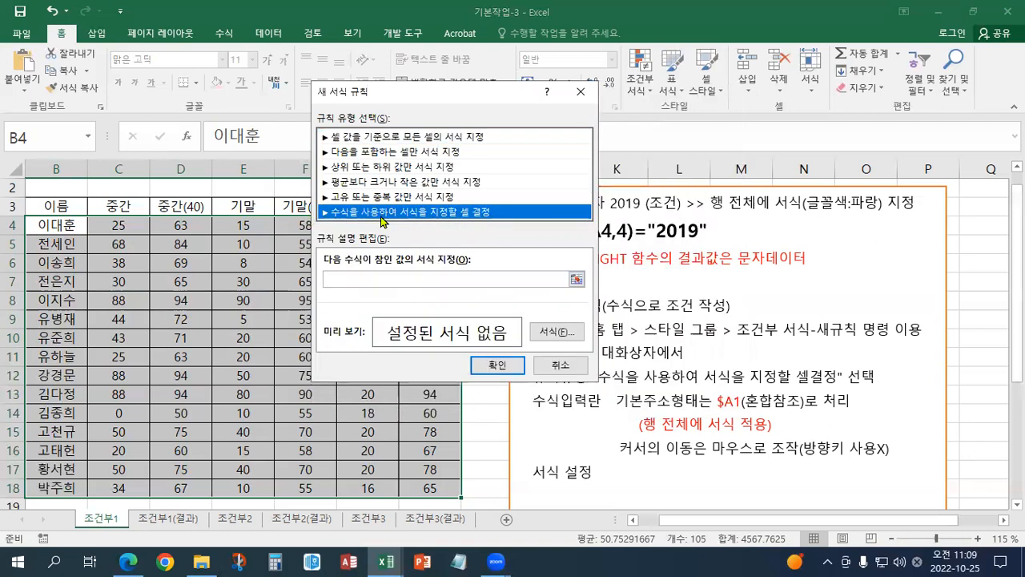
left_click(357, 278)
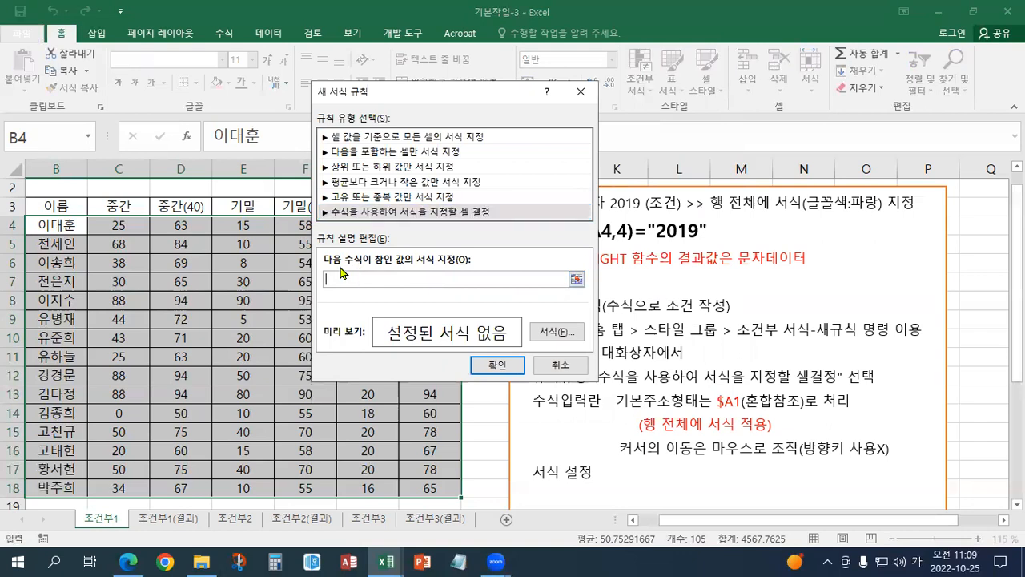
type("=")
- Set the rule's font colour to the standard blue
left_click(551, 337)
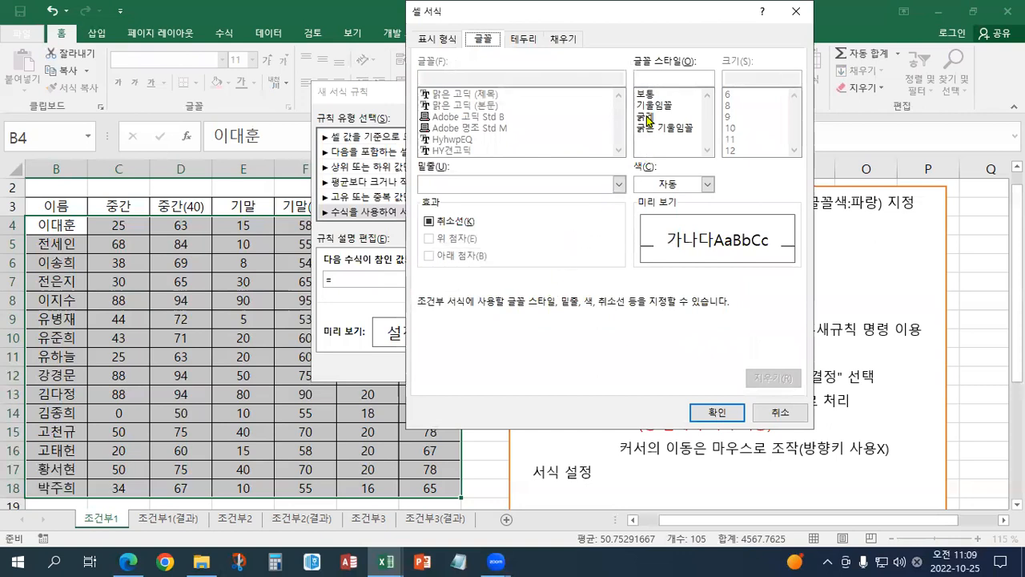
left_click(638, 186)
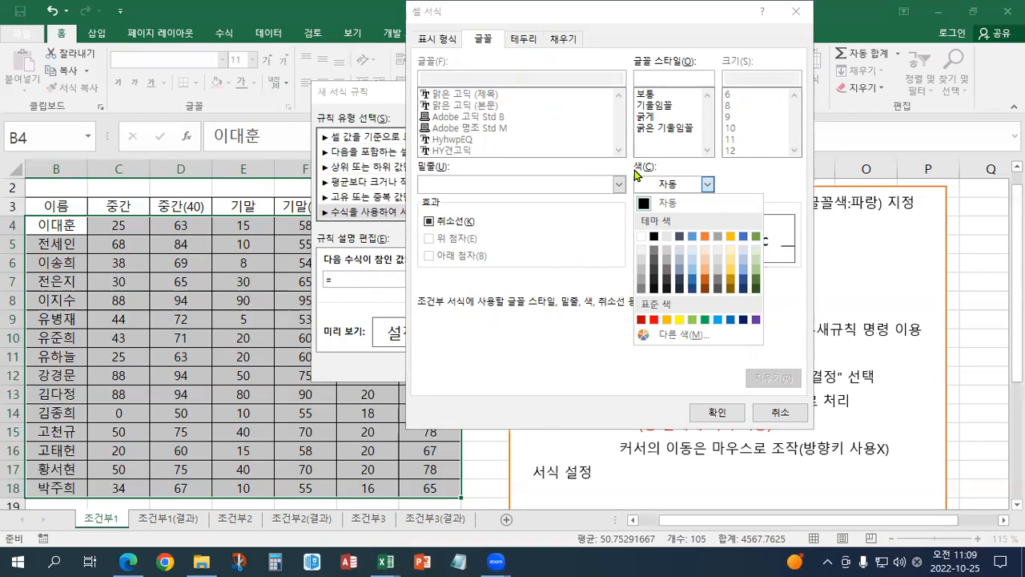
left_click(731, 319)
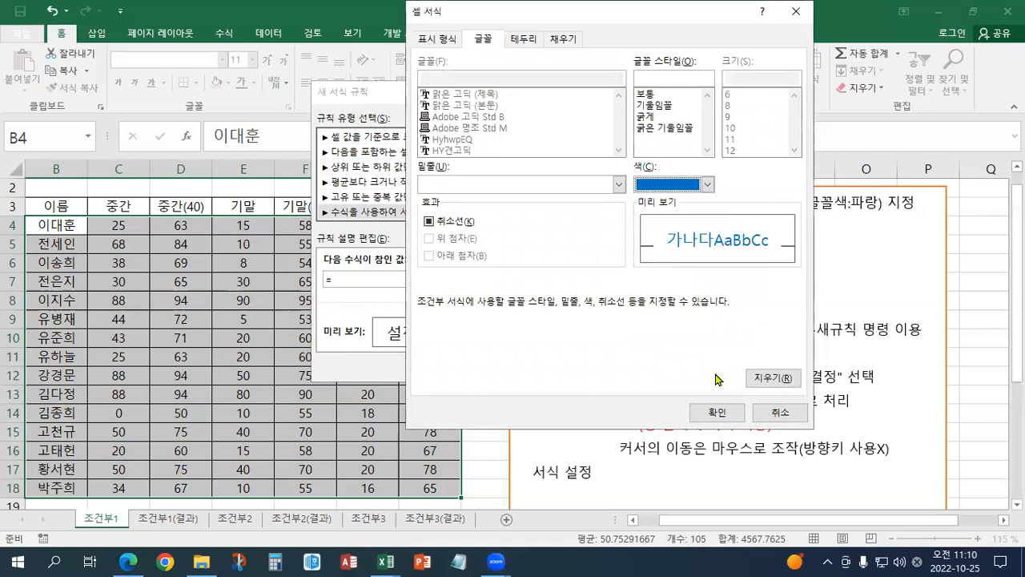
left_click(714, 414)
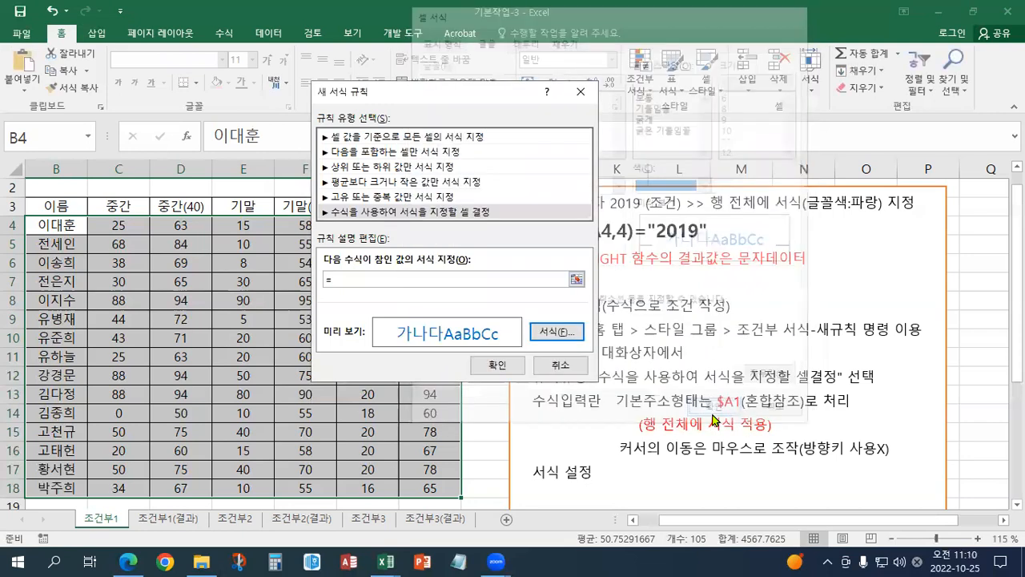
left_click(344, 278)
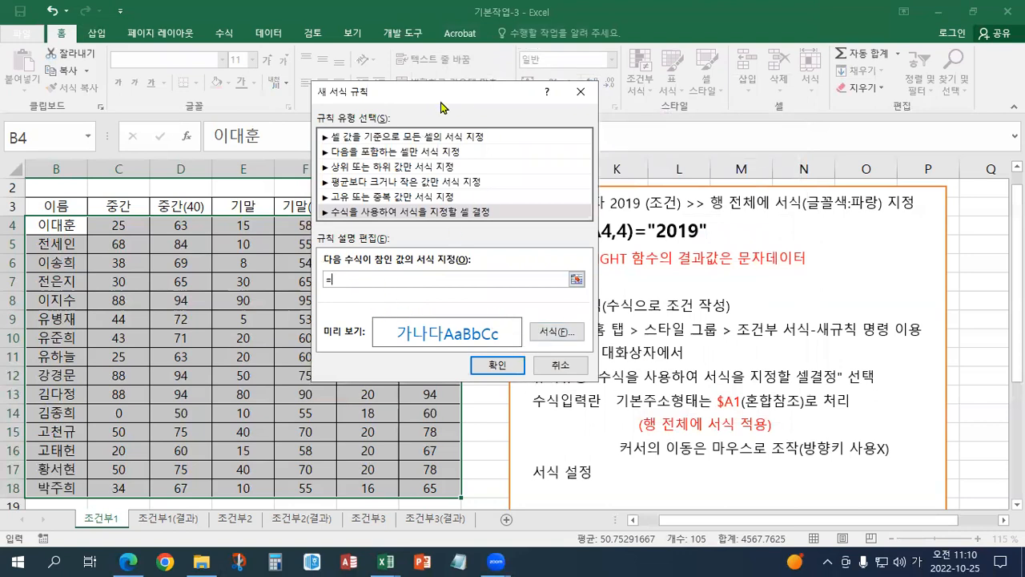
left_click_drag(441, 107, 347, 138)
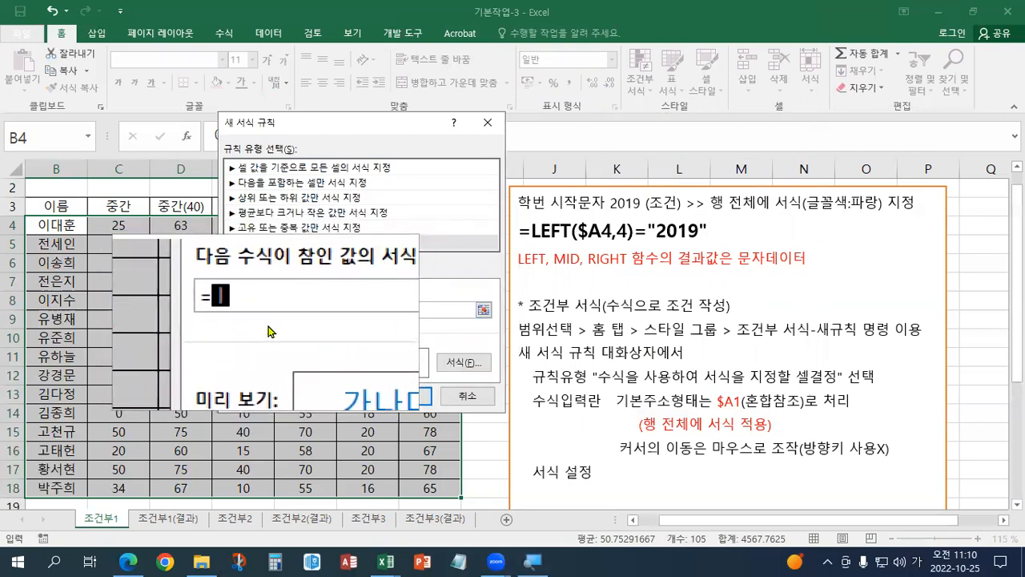
key("Hangul")
type("LEFT(")
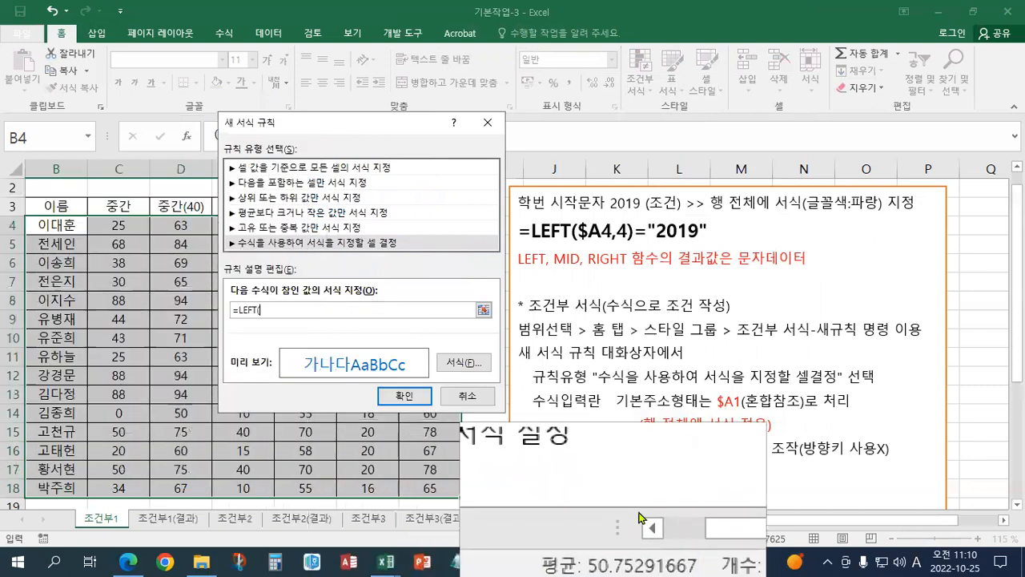
left_click(633, 519)
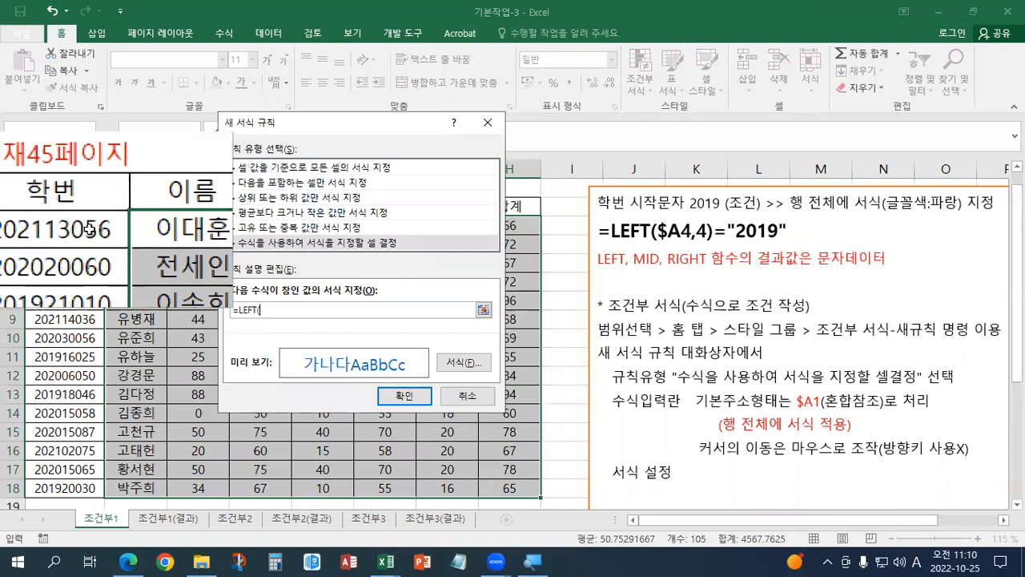
left_click(464, 399)
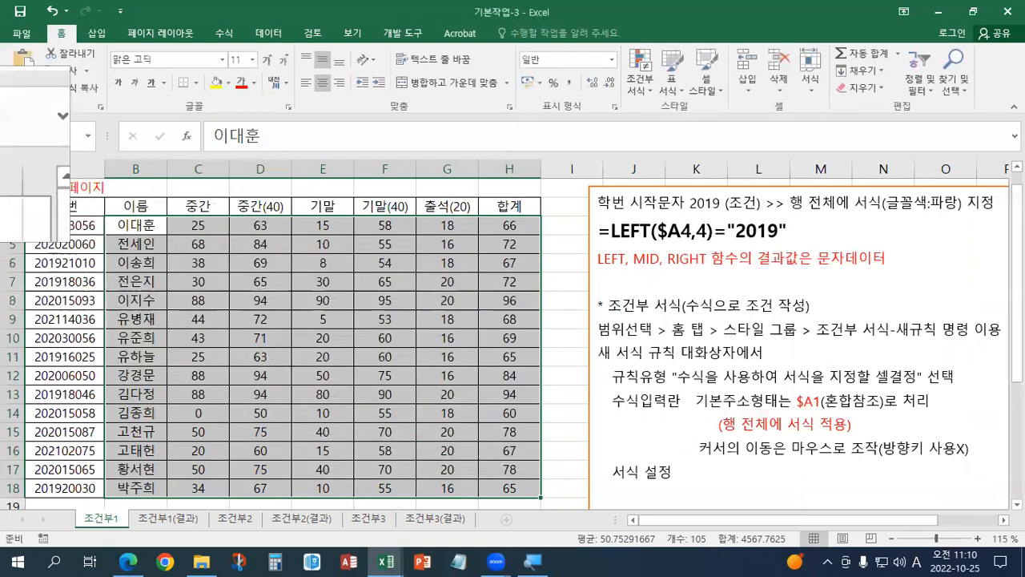
- Select the student data range A4:H18, including the 학번 column and excluding the header row
left_click(197, 237)
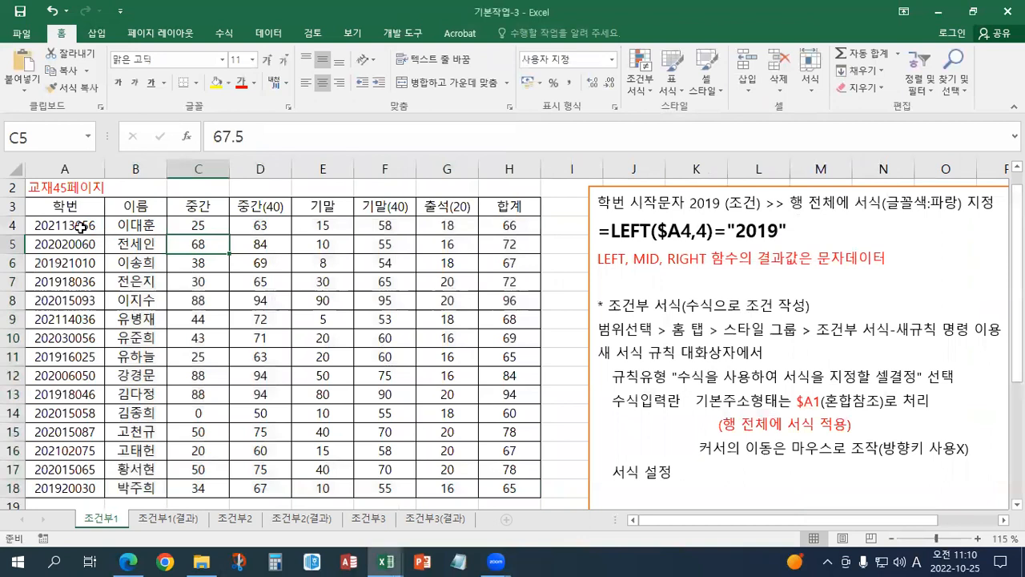
left_click_drag(122, 227, 481, 487)
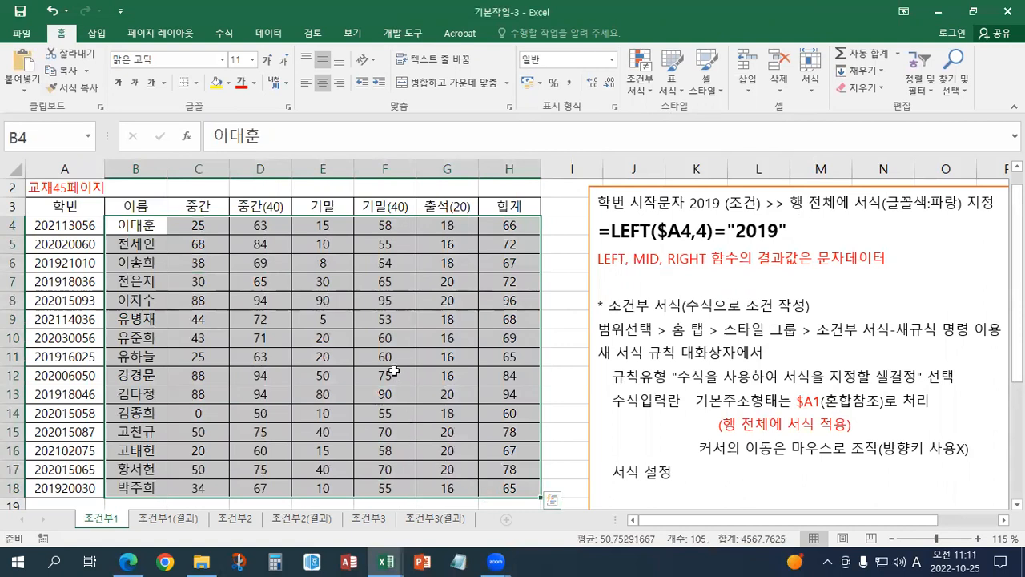
left_click(75, 229)
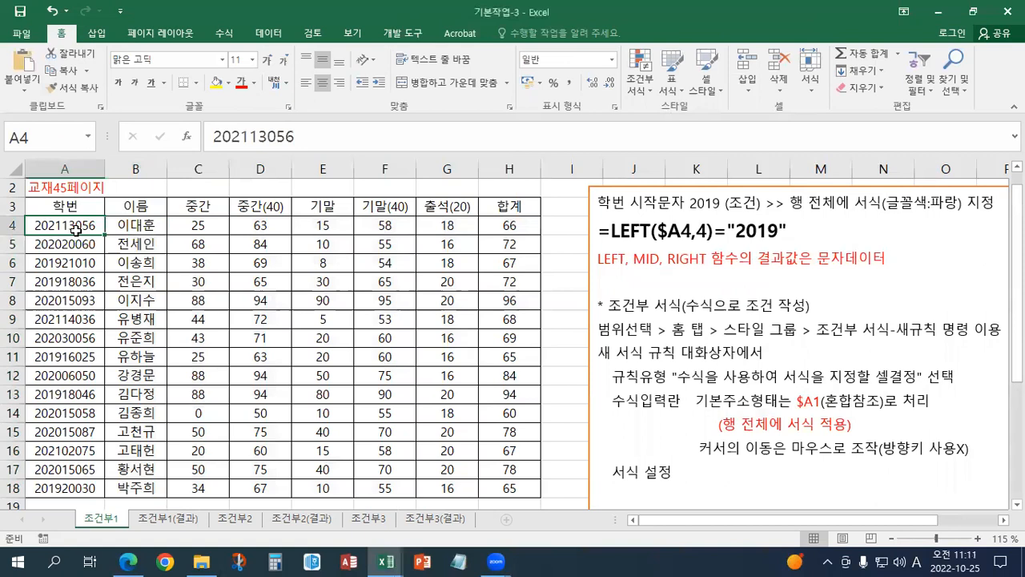
left_click(125, 225)
left_click(88, 225)
left_click_drag(88, 227, 485, 451)
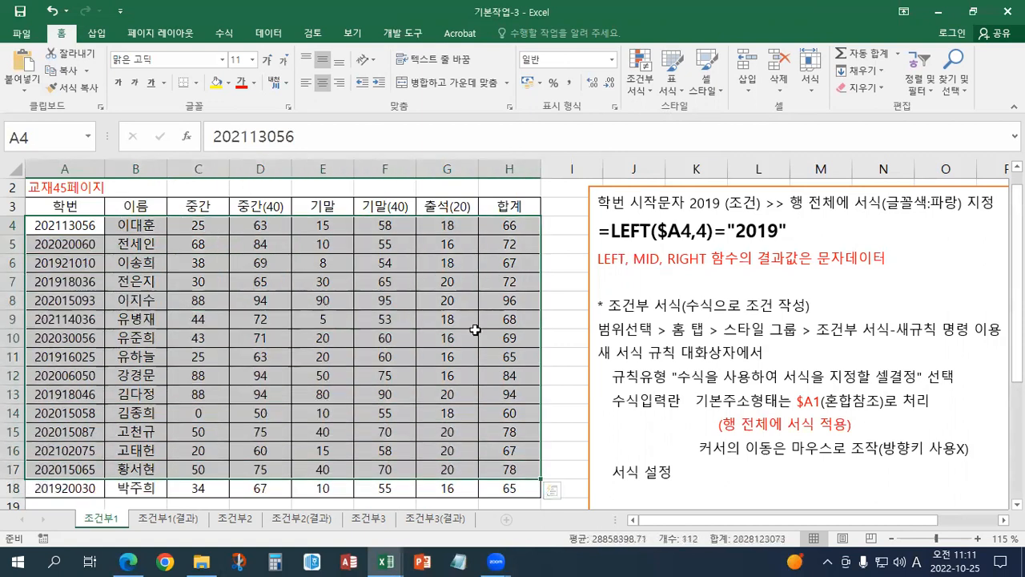
key("shift+Down")
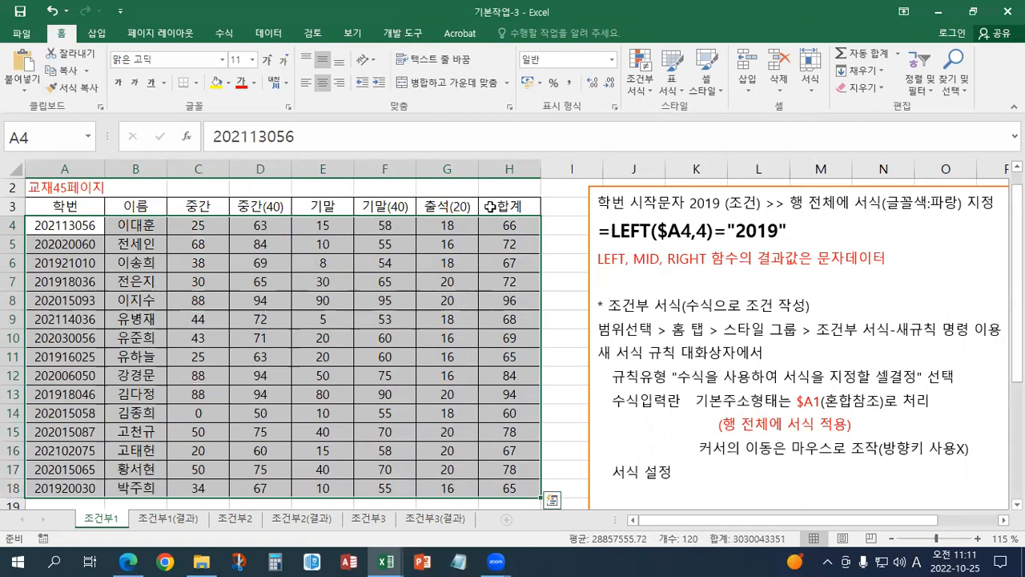
- Try starting a new conditional formatting rule for A4:H18 that uses a formula to determine which cells to format
left_click(639, 76)
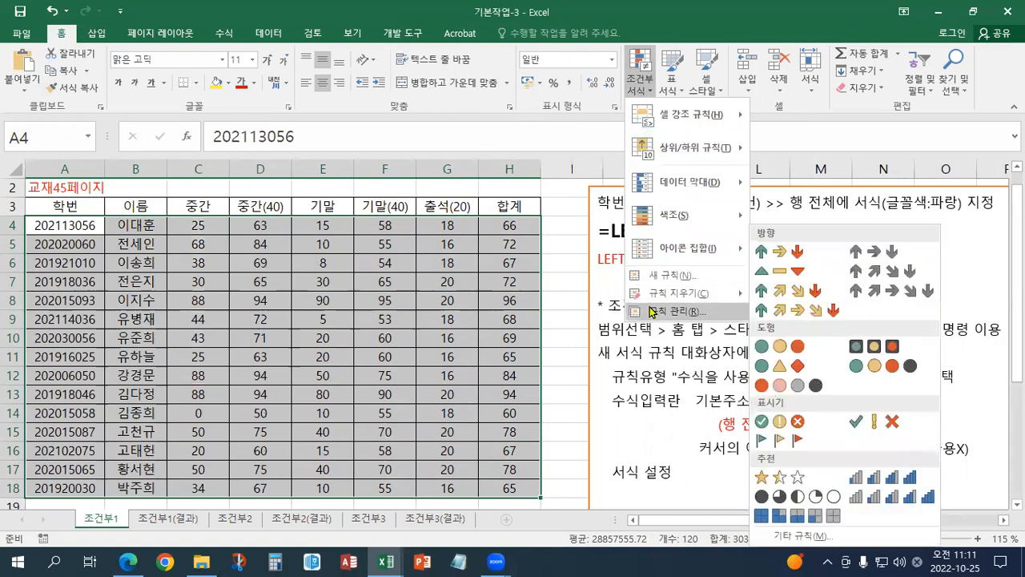
left_click(669, 311)
key("Escape")
left_click(639, 77)
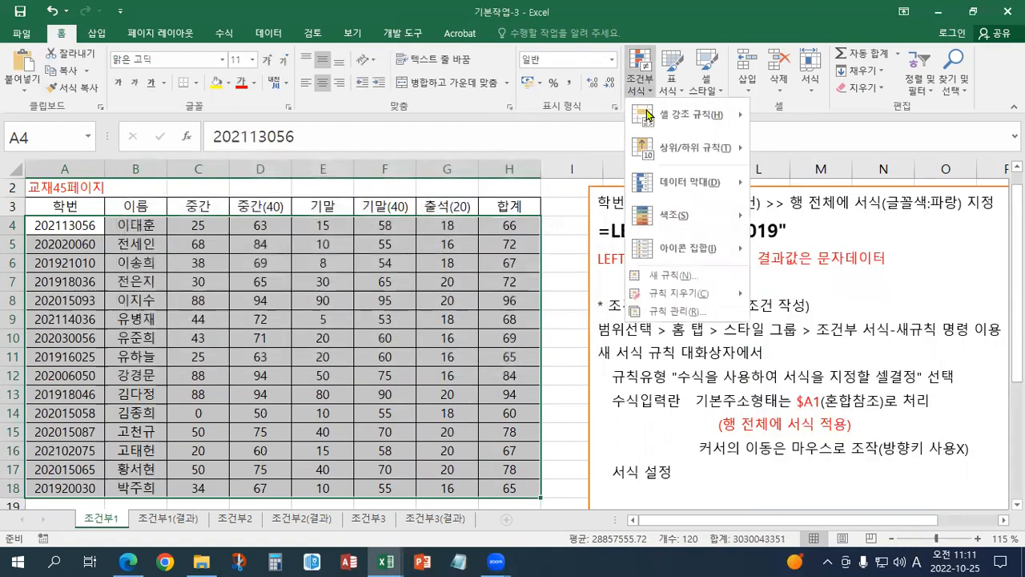
left_click(662, 272)
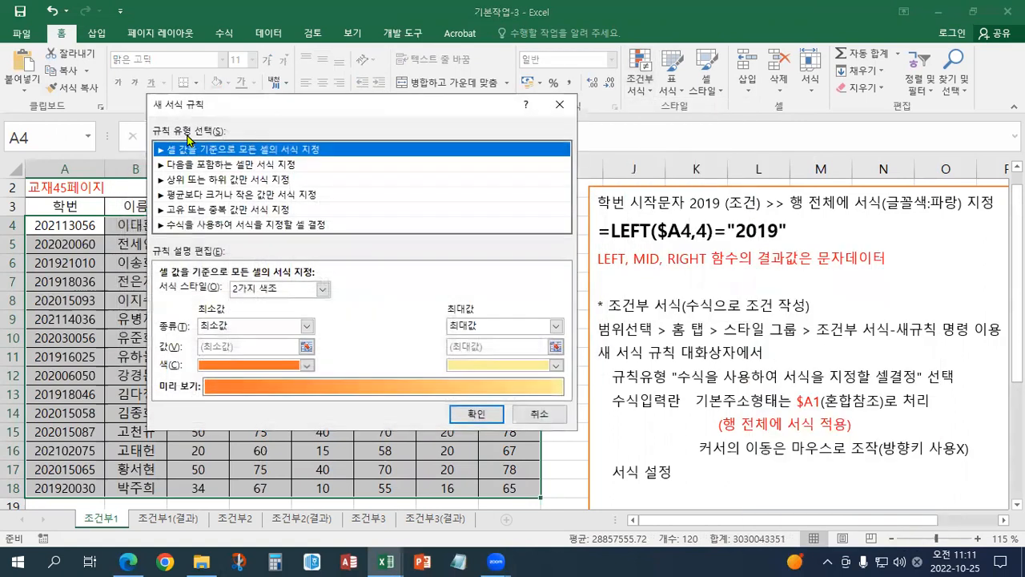
left_click(192, 227)
left_click(194, 291)
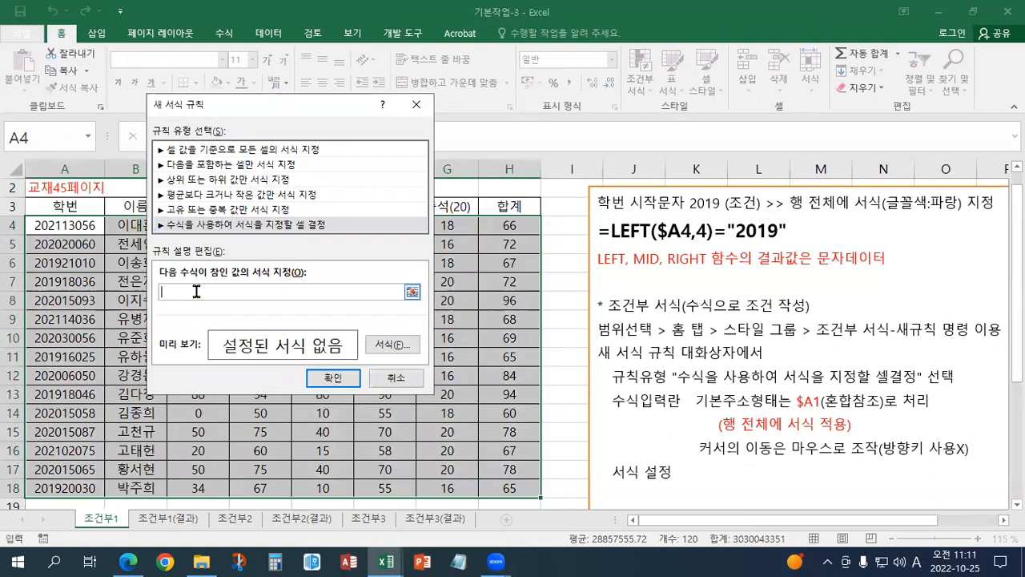
- Try =LEFT($A4,4)=2019 as the rule's formula, with the column-locked reference $A4, and dismiss the rule
type("=L")
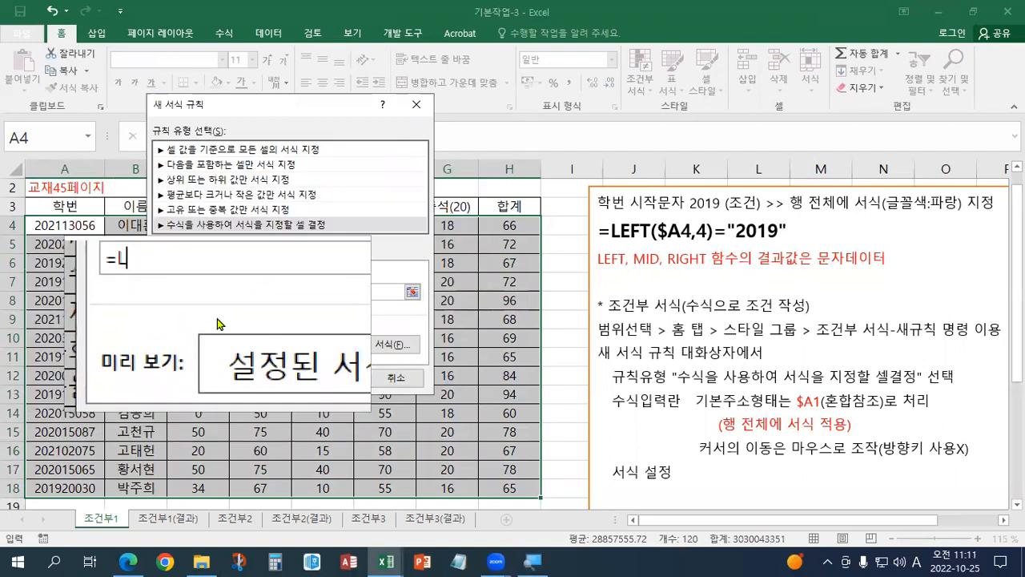
type("EFT(")
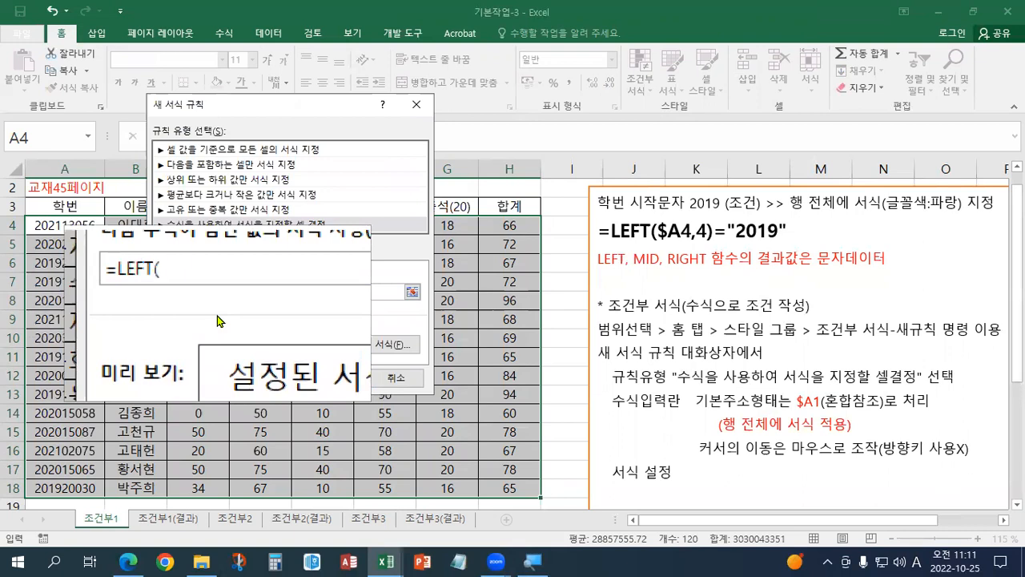
left_click(70, 228)
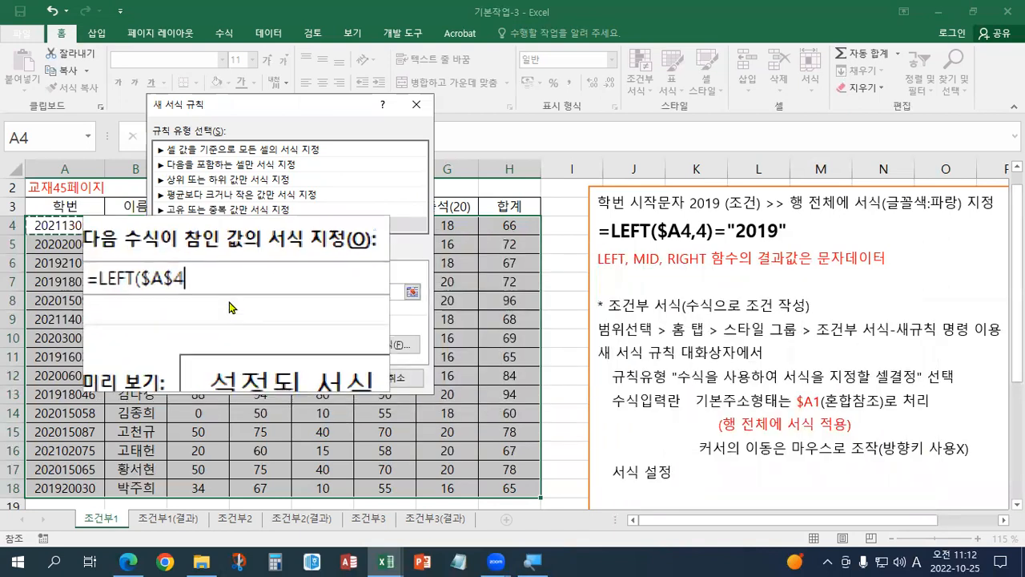
key("F4")
key("F4")
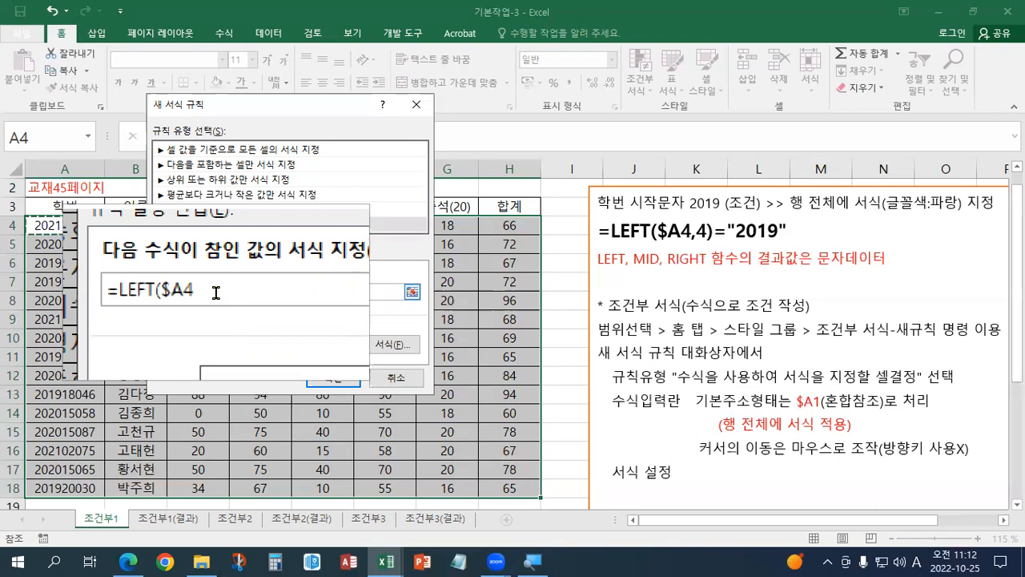
type(",4")
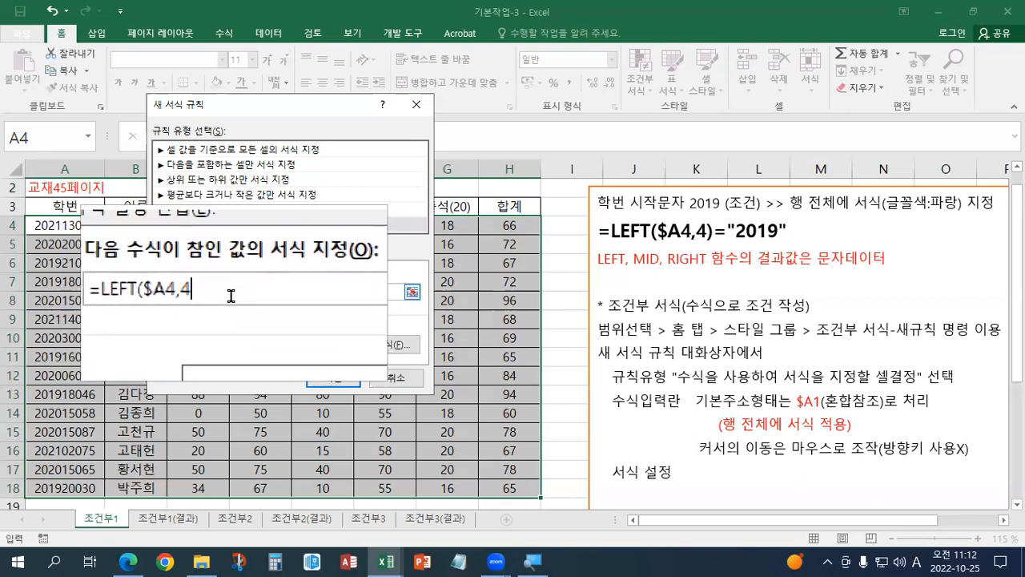
type(")")
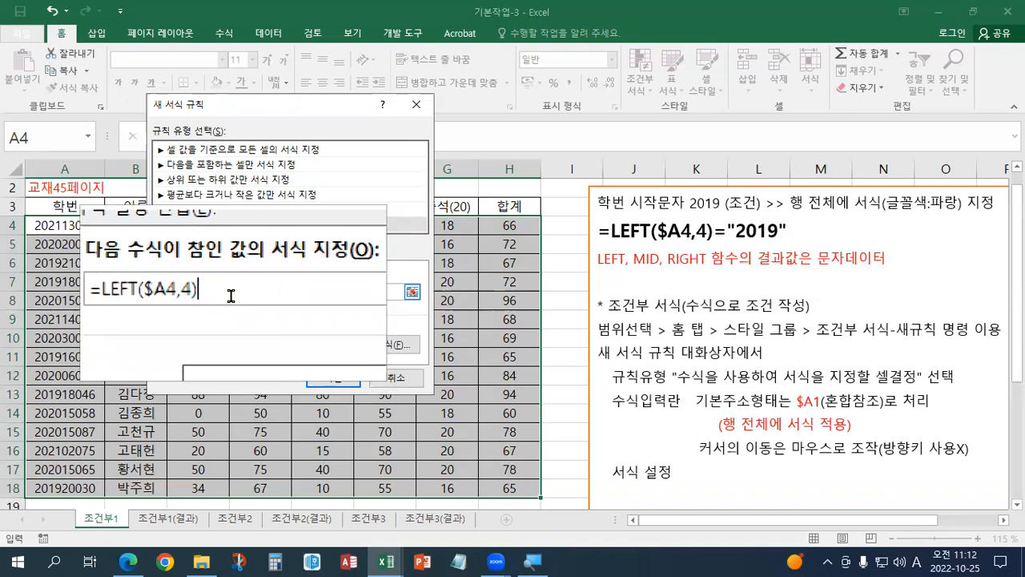
type("=2019")
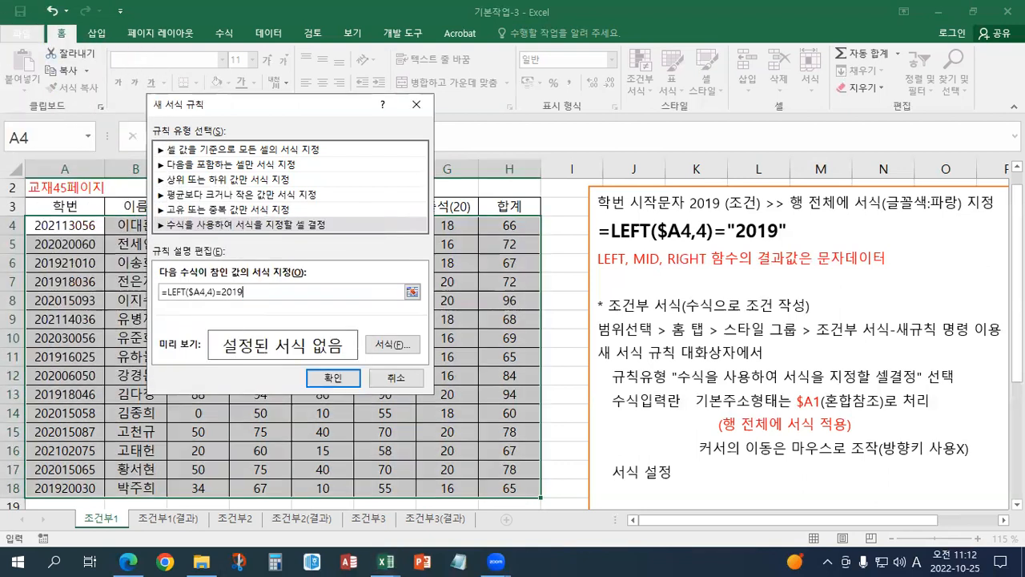
left_click_drag(263, 294, 10, 263)
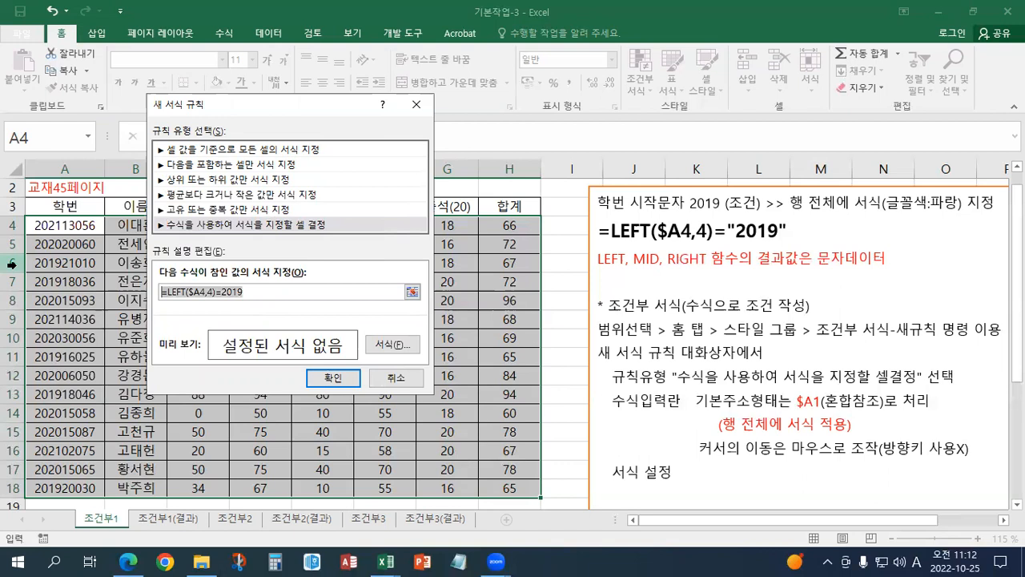
left_click(370, 380)
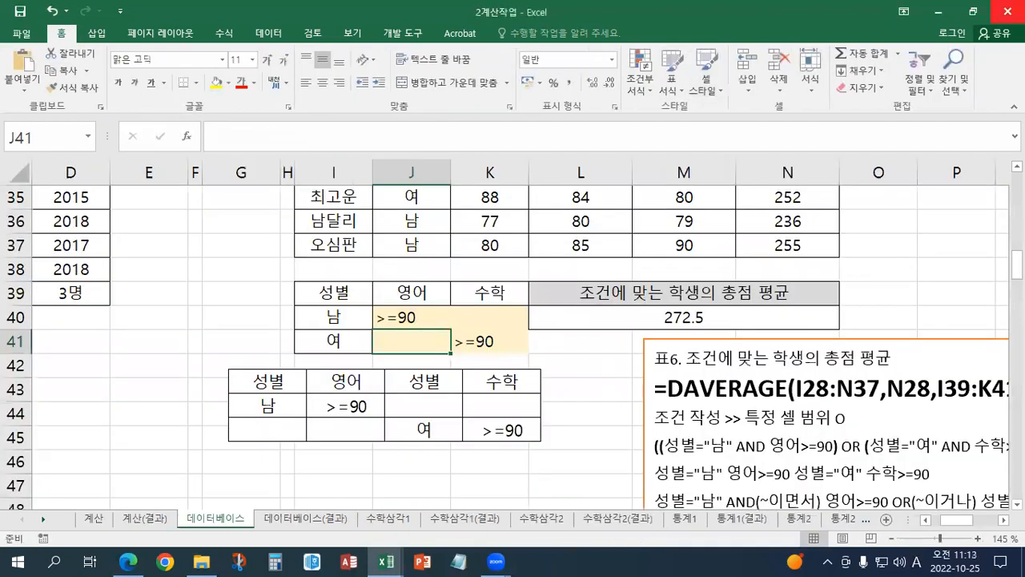
- Close the 2계산작업 and 계산작업 workbooks without saving their changes
left_click(1002, 11)
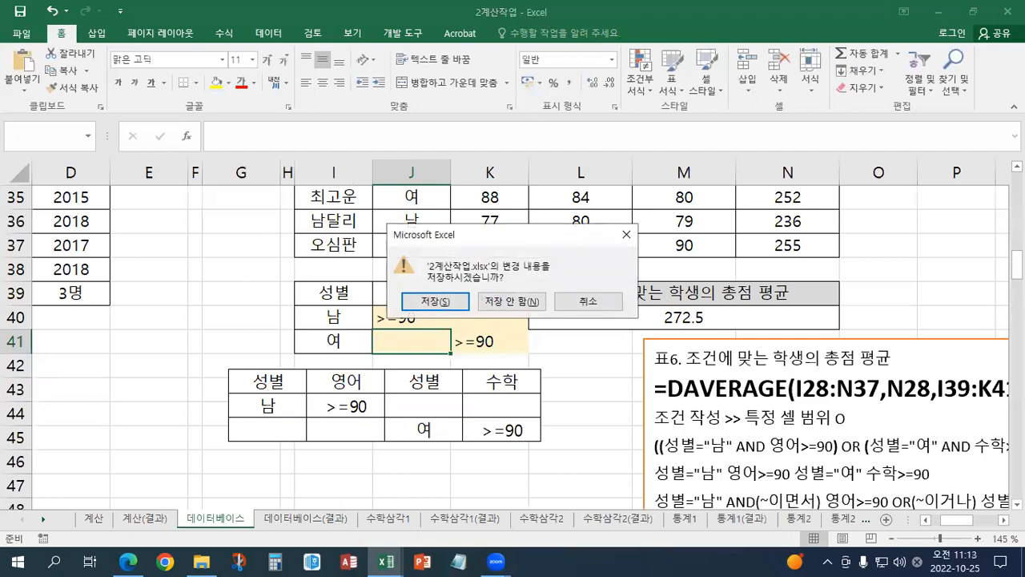
left_click(511, 301)
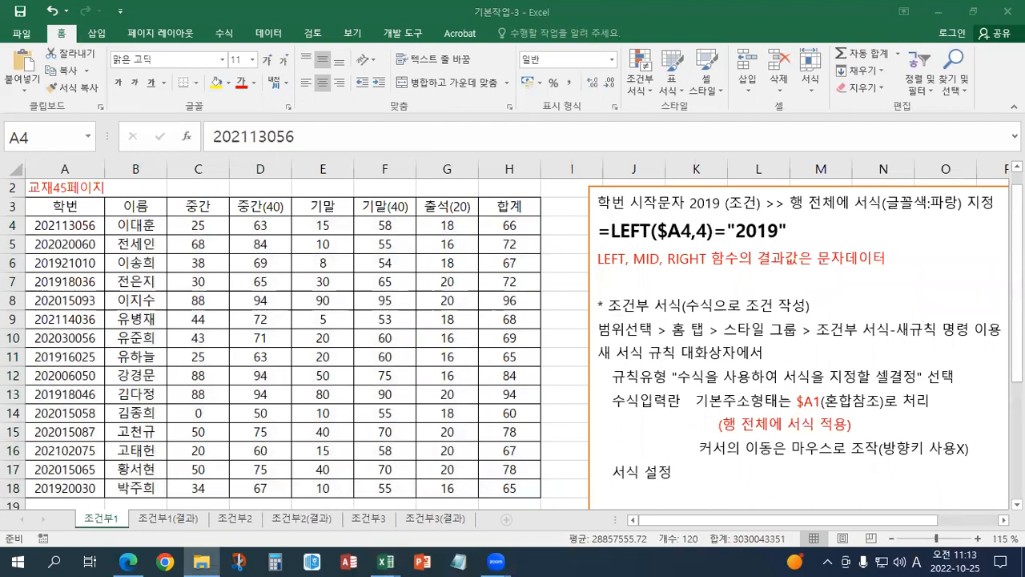
left_click(1008, 11)
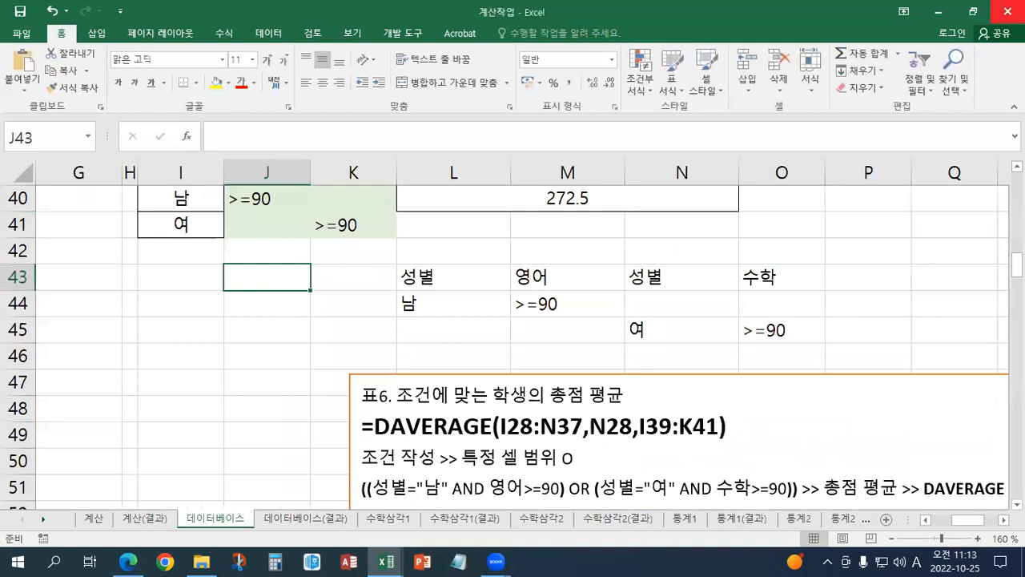
left_click(1007, 11)
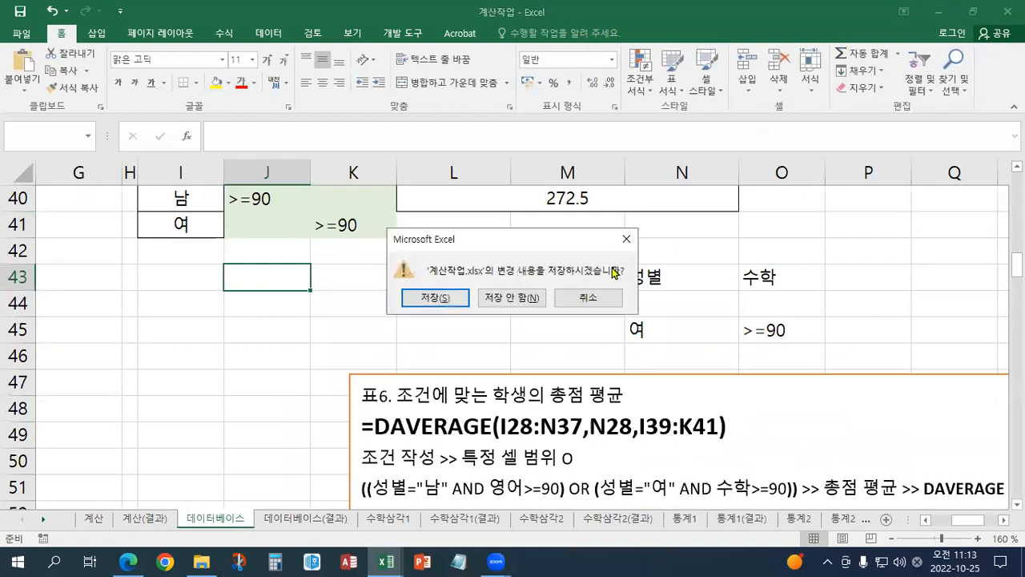
left_click(517, 298)
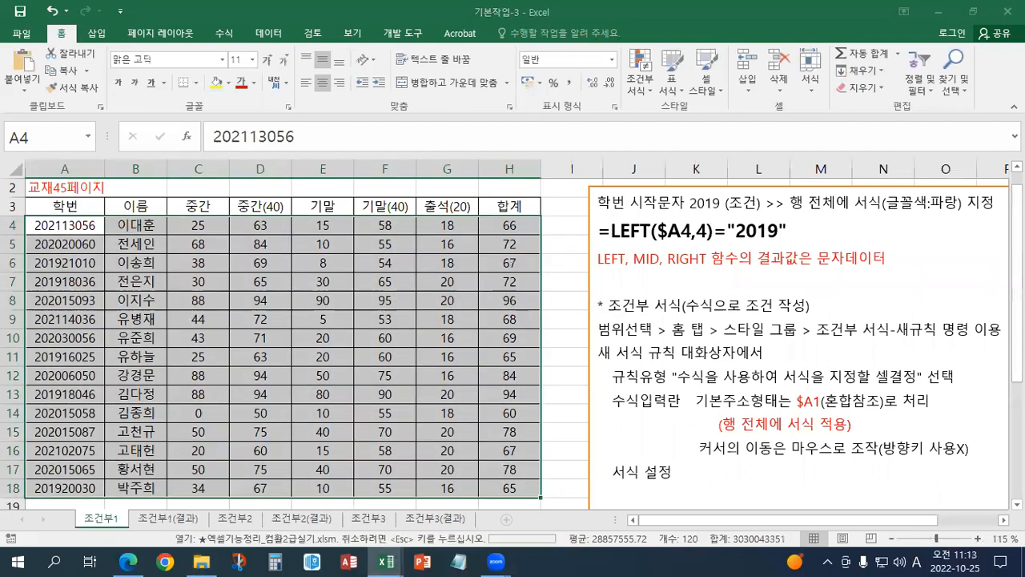
left_click(1007, 12)
- Show the LEFT, RIGHT and MID examples on the 함수_텍스트 sheet of the ★엑셀기능정리_컴활2급실기 workbook
left_click(40, 519)
left_click(40, 520)
left_click(40, 519)
left_click(344, 518)
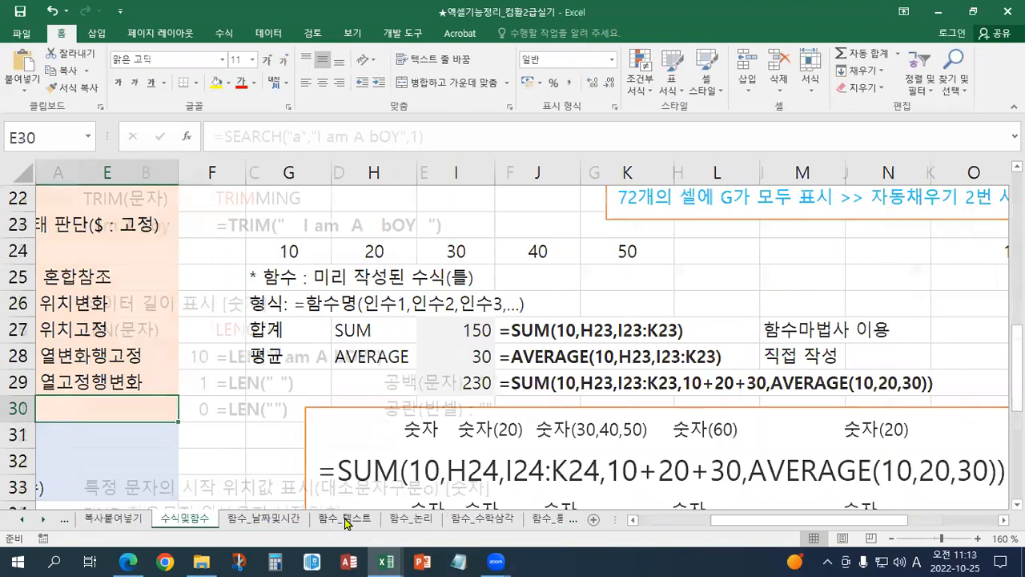
scroll(353, 469, "up", 4)
scroll(354, 467, "up", 3)
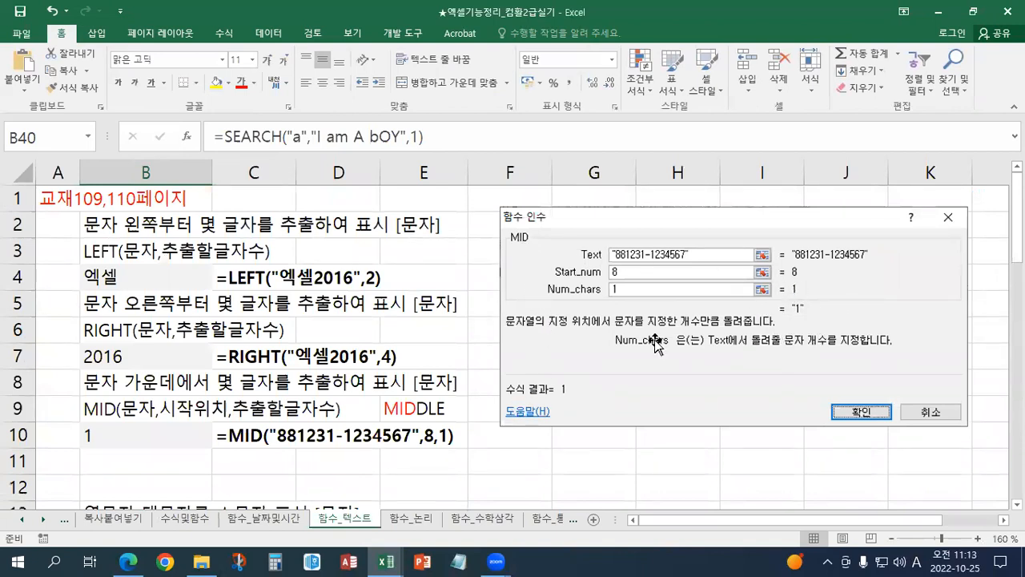
- Enter the question "LEFT, MID, RIGHT 함수의 결과값의 데이터 종류는" in cell B11 of the 함수_텍스트 sheet
left_click(182, 462)
key("Hangul")
type("ㅣㄷㄹ")
key("BackSpace")
key("BackSpace")
key("BackSpace")
key("Hangul")
type("LEFTM")
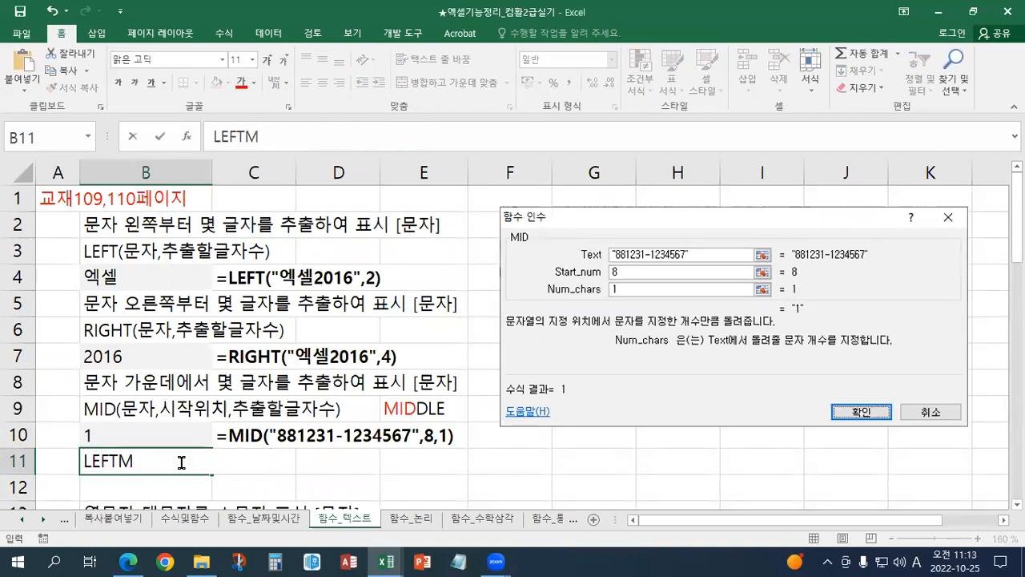
key("BackSpace")
type(", MID, ")
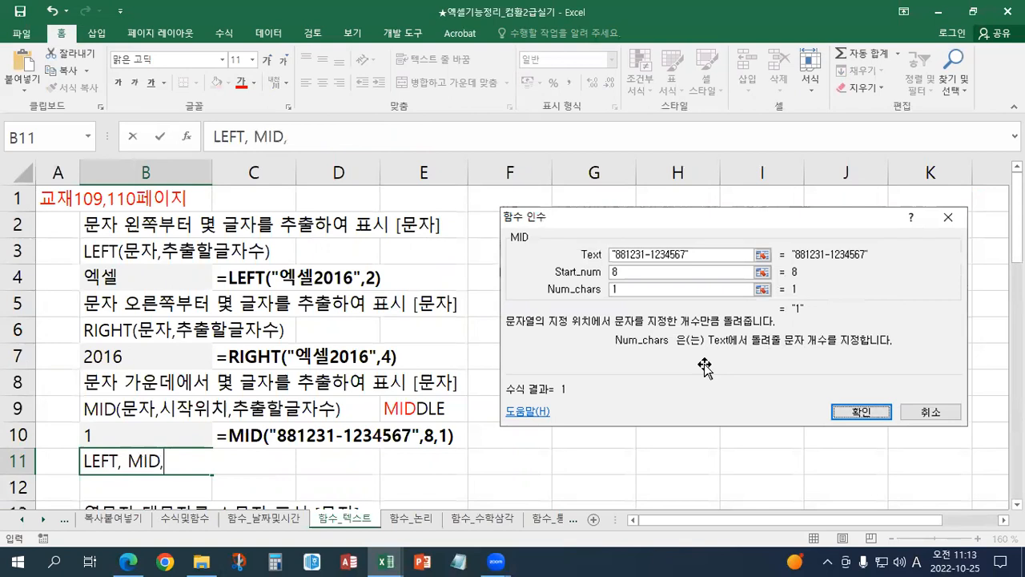
type("RIGHT")
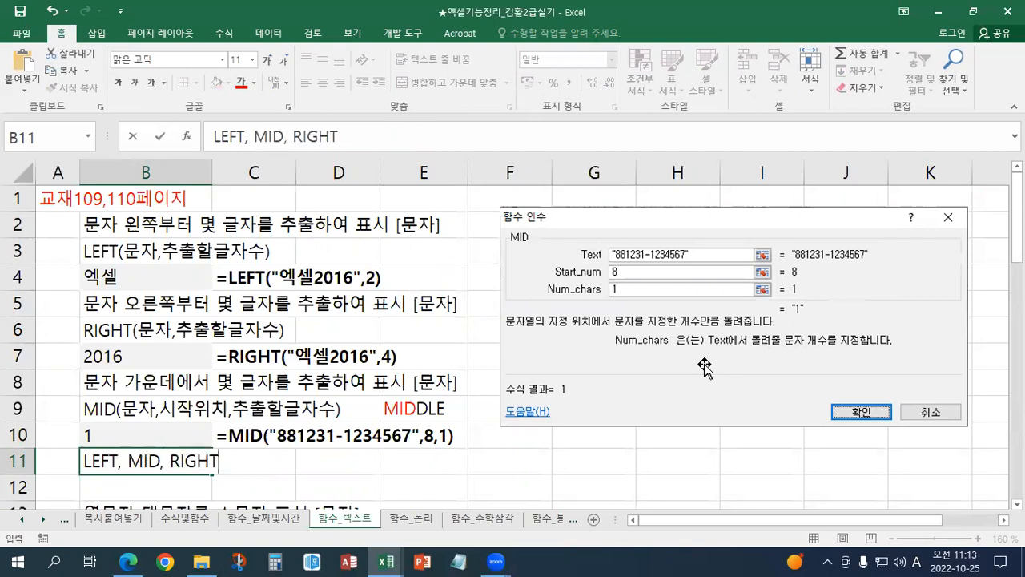
type(" 함수의")
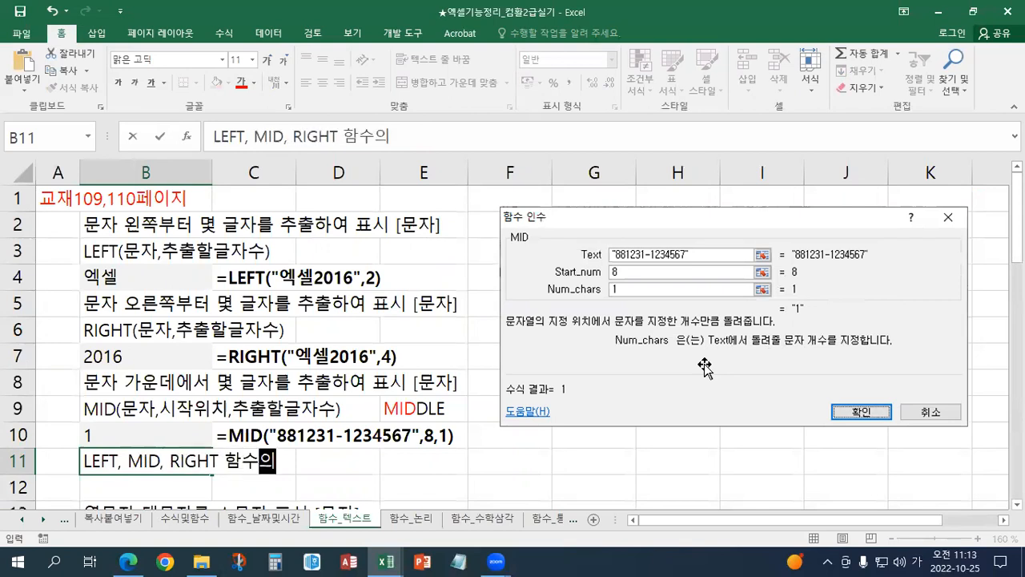
type(" 결곽값")
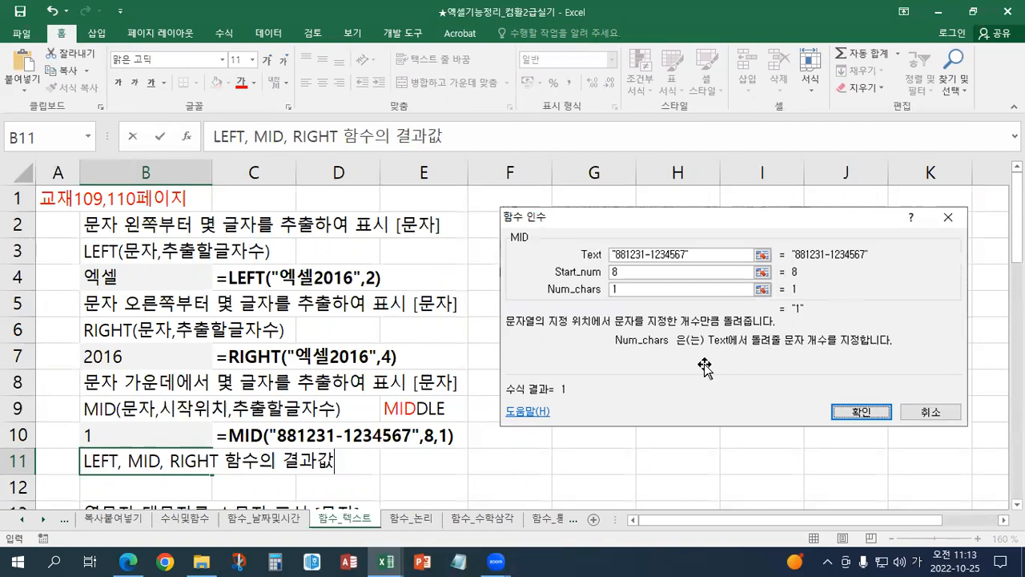
type("의 데이터 종류는")
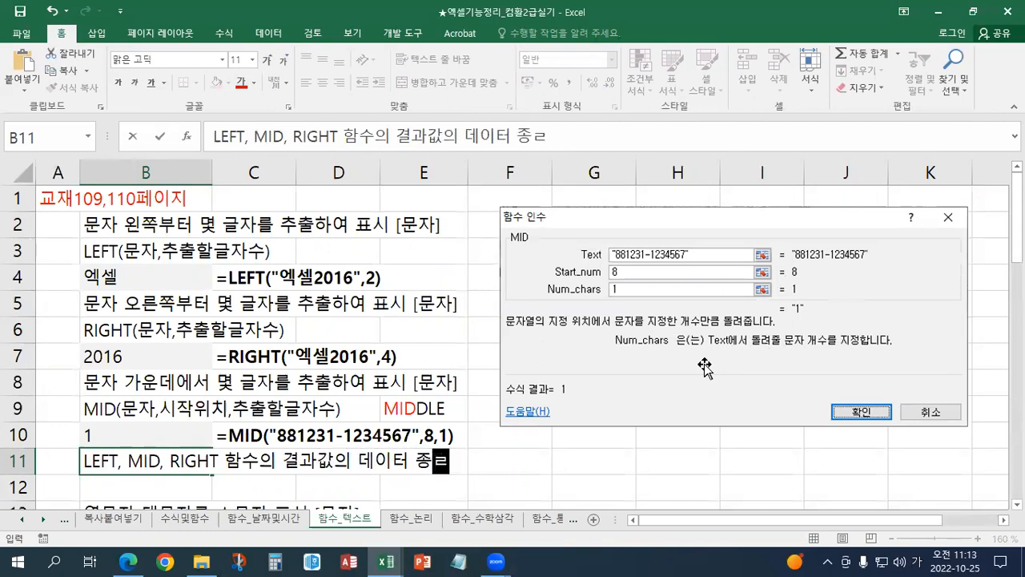
type(" ?")
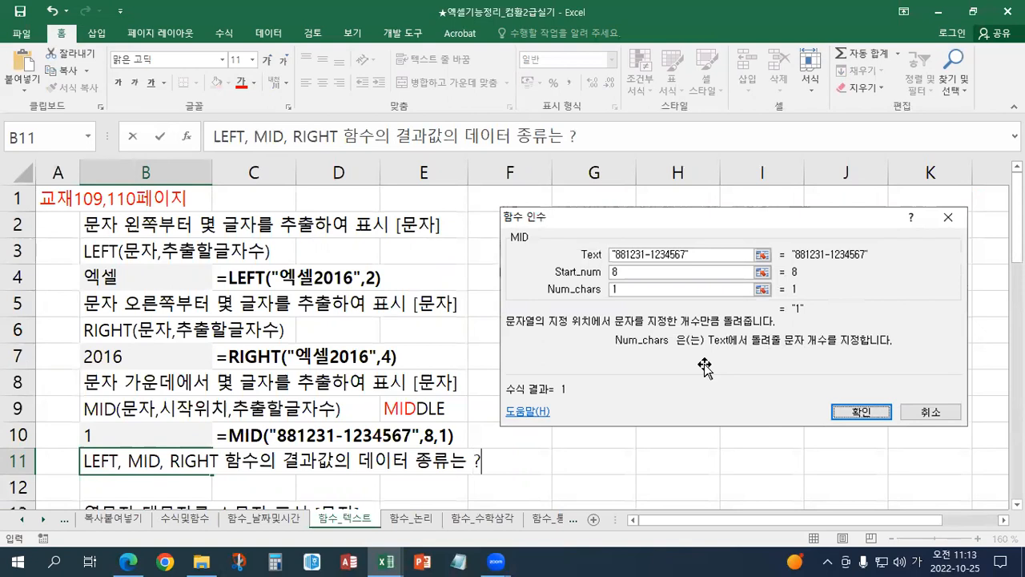
key("BackSpace")
key("BackSpace")
type("?")
key("BackSpace")
- Complete the B11 note with "? 문자 데이터" and colour its text red
type("? 문자 데이터")
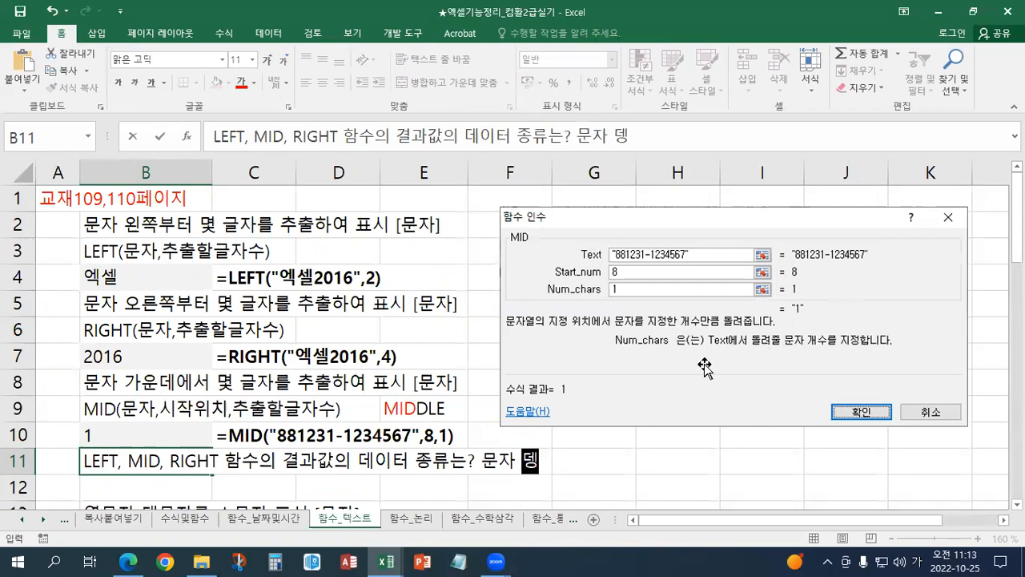
key("ctrl+Return")
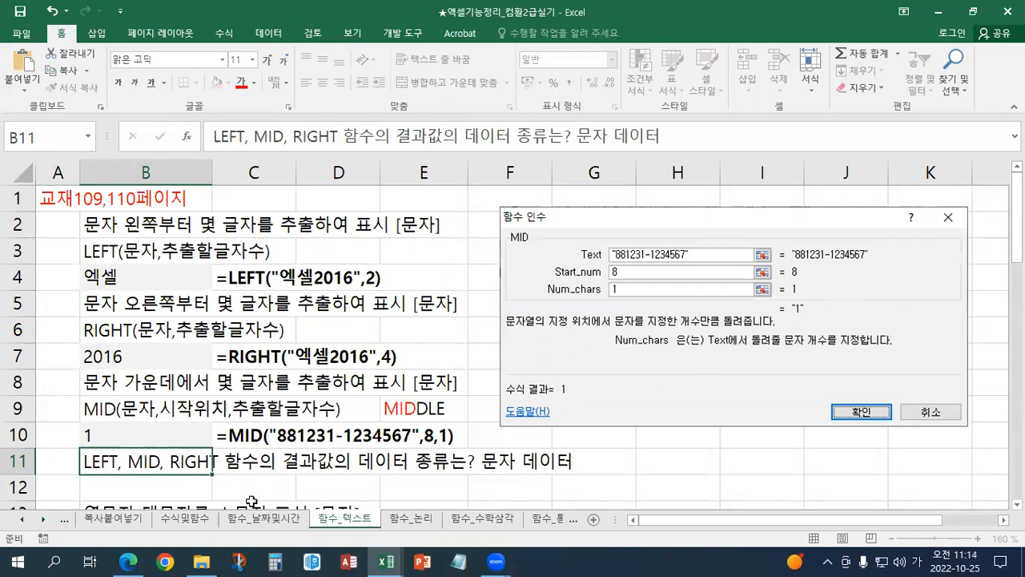
left_click(240, 82)
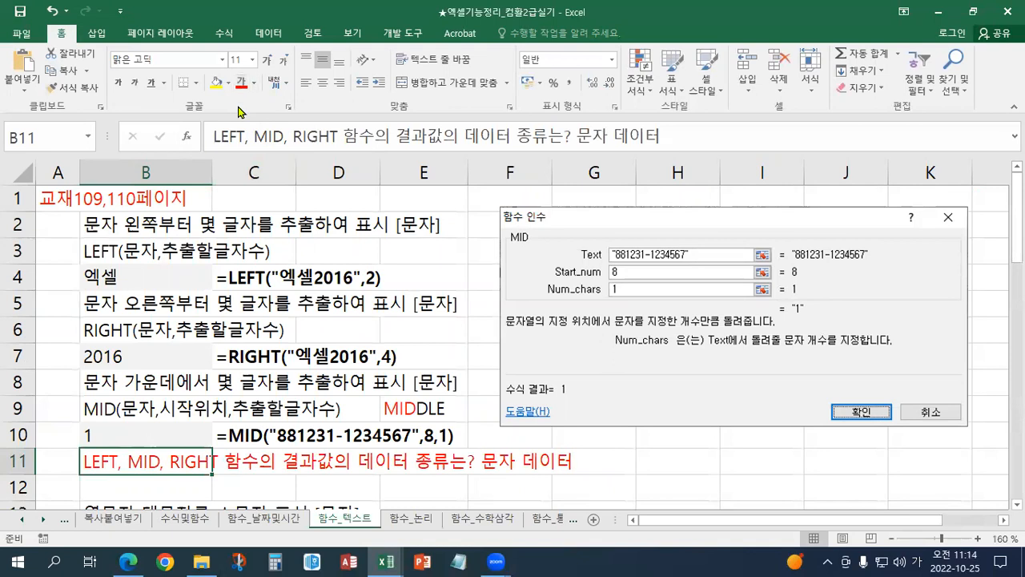
left_click(198, 430)
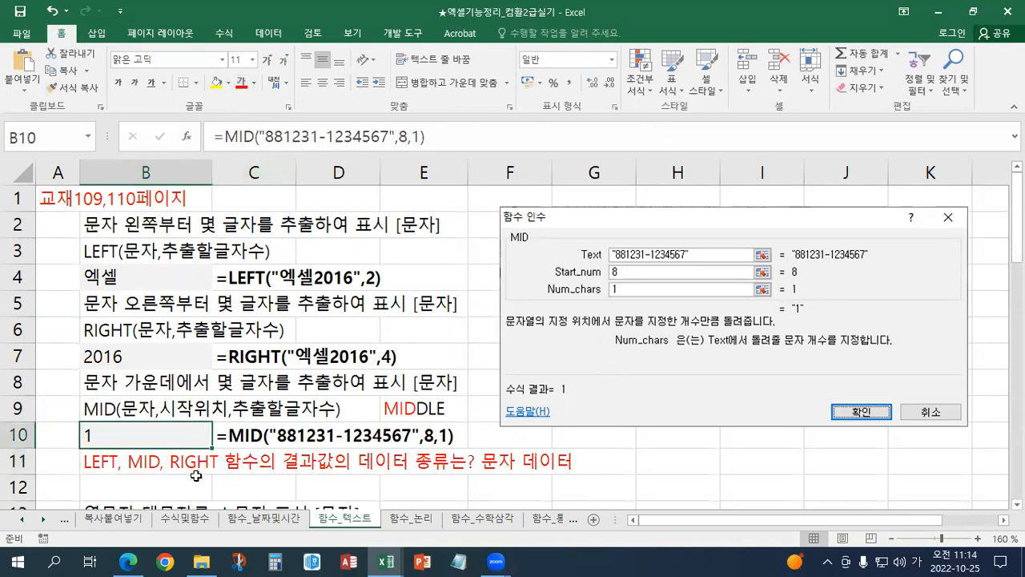
scroll(160, 433, "down", 1)
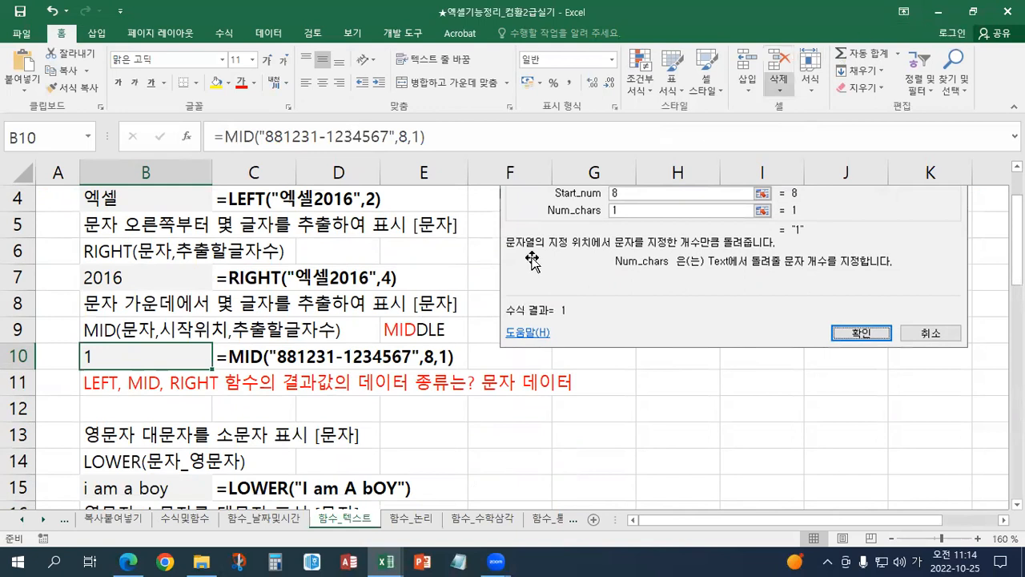
- Return to the 기본작업-3 workbook and start a formula-based conditional formatting rule for A4:H18 with =LEFT($A4,4)=2019
left_click(934, 8)
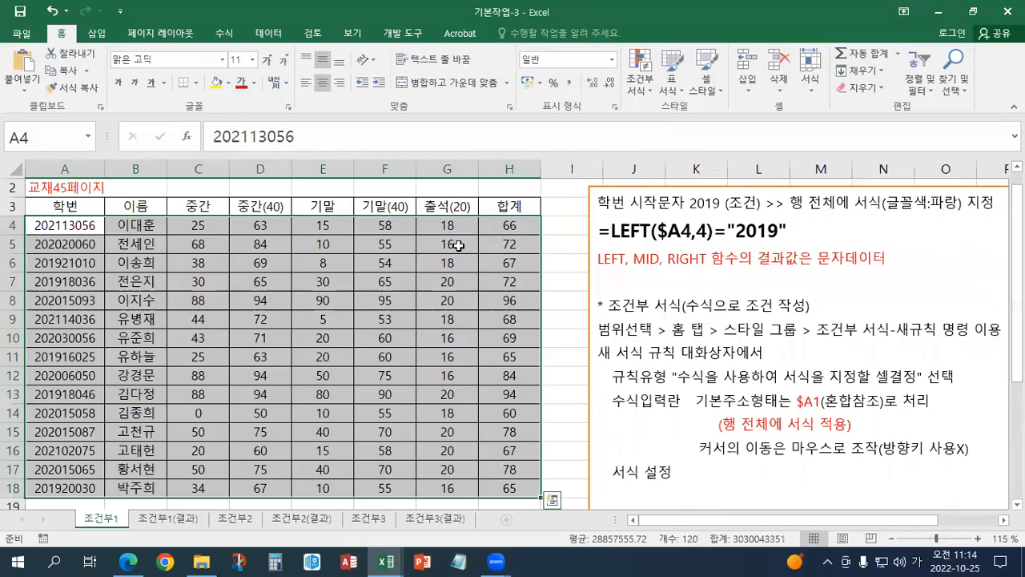
left_click(639, 85)
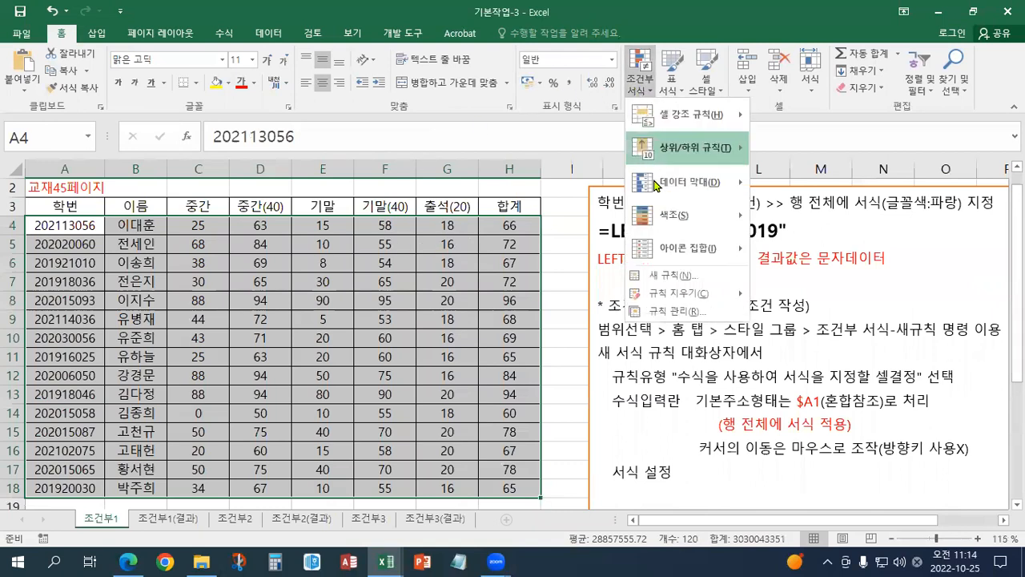
left_click(661, 274)
left_click(172, 207)
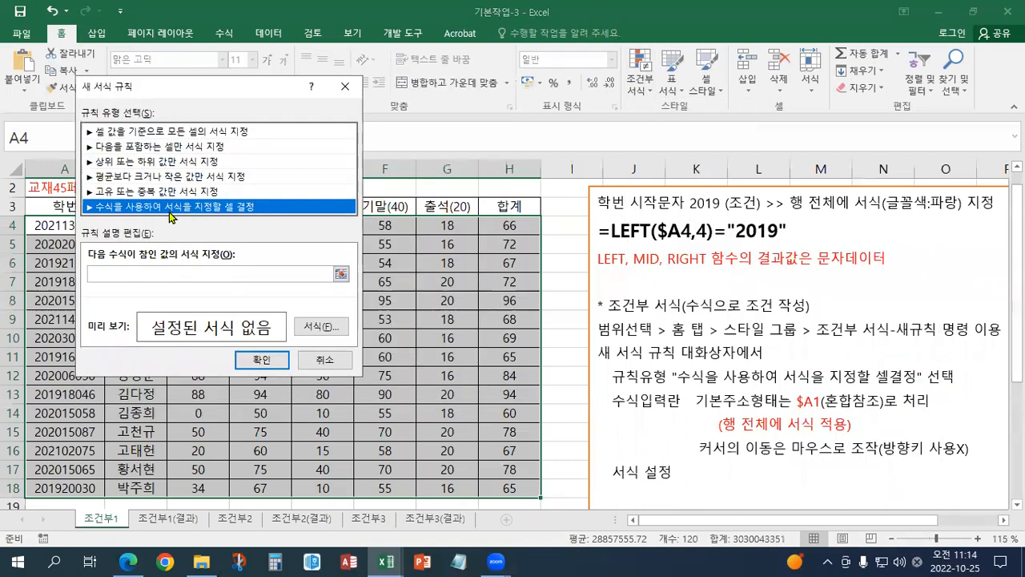
left_click(140, 274)
type("=LEFT($A4,4)=2019")
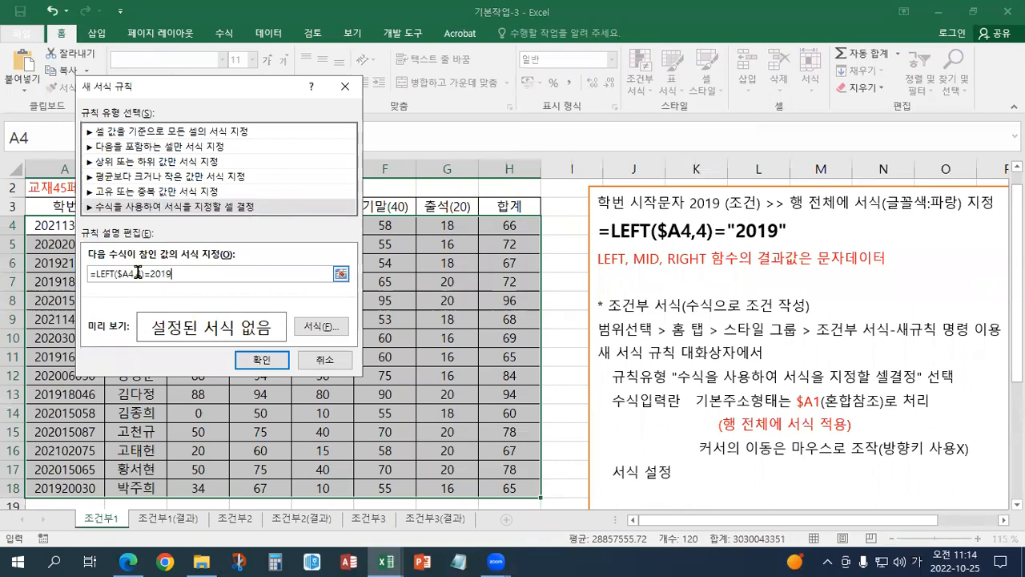
- Put 2019 in quotation marks so the formula reads =LEFT($A4,4)="2019", and create the rule without a format
key("super+plus")
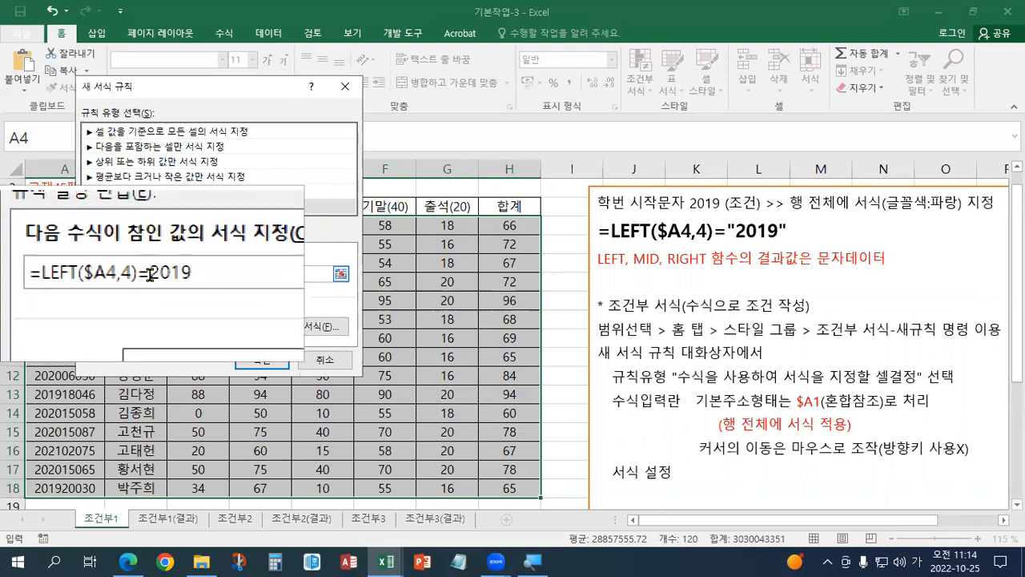
type("\"")
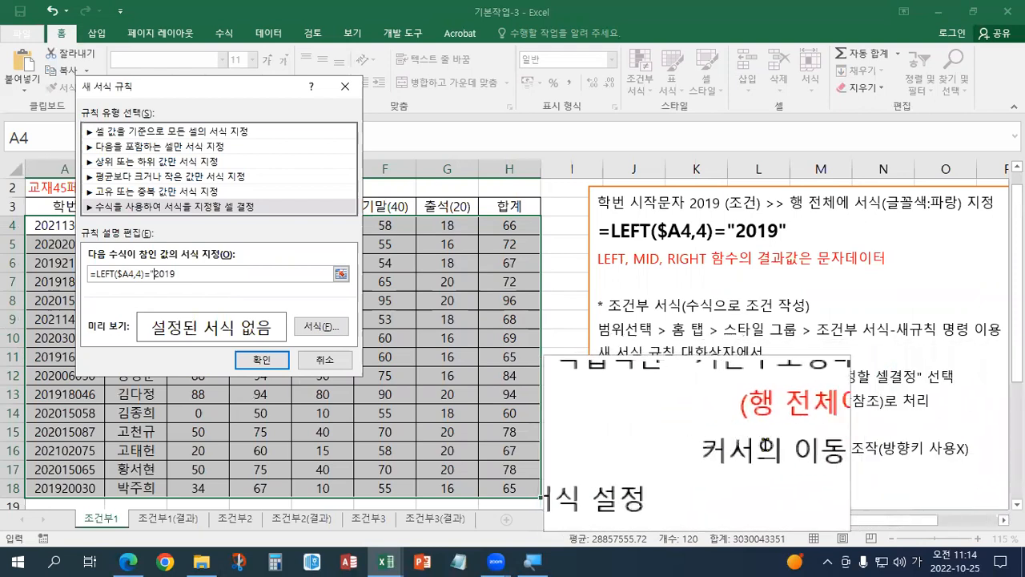
left_click(185, 273)
type("\"")
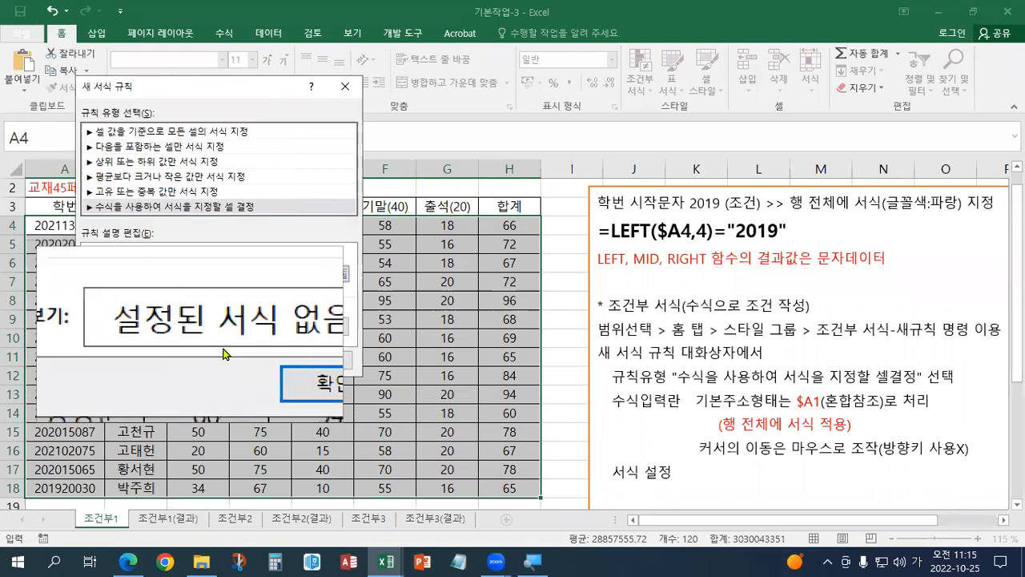
left_click(272, 363)
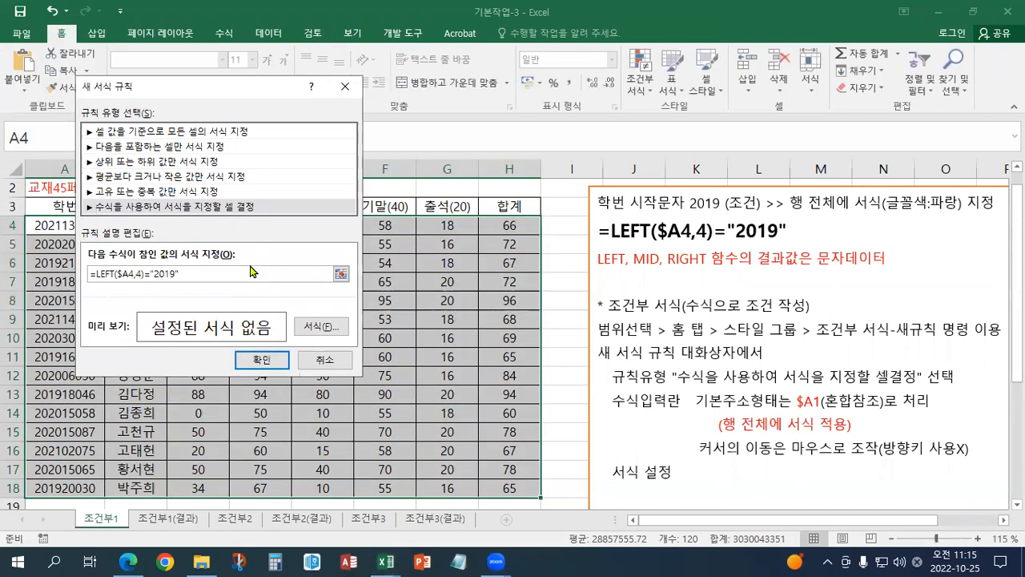
left_click(262, 361)
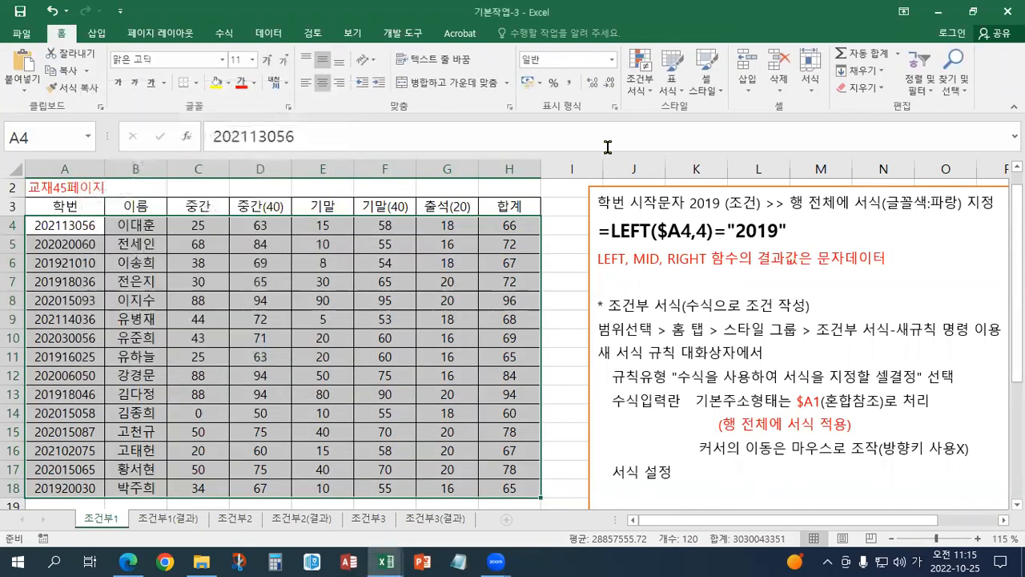
- Edit the existing LEFT rule for A4:H18 to use the standard blue font colour and apply it to the table
left_click(639, 78)
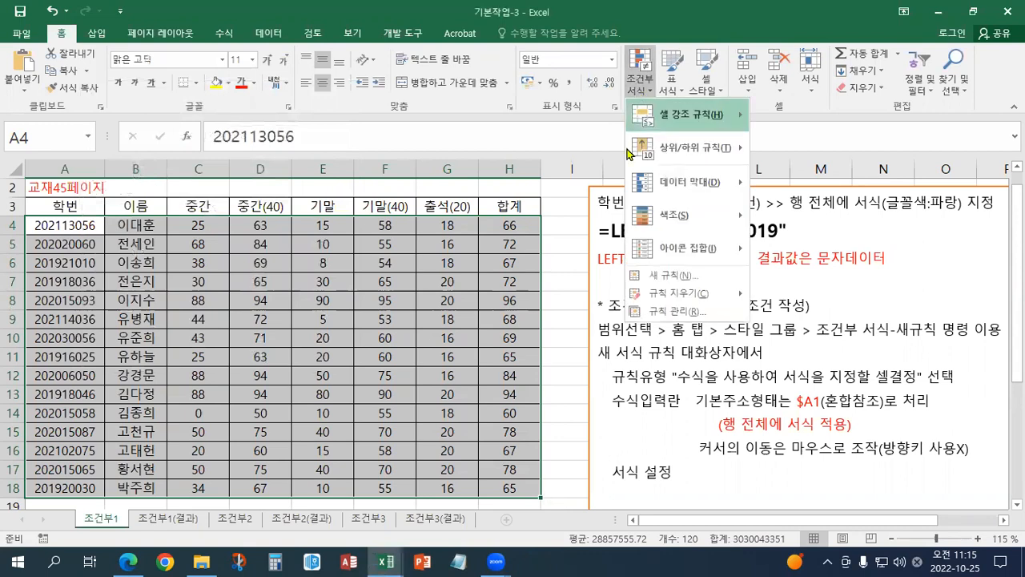
left_click(633, 312)
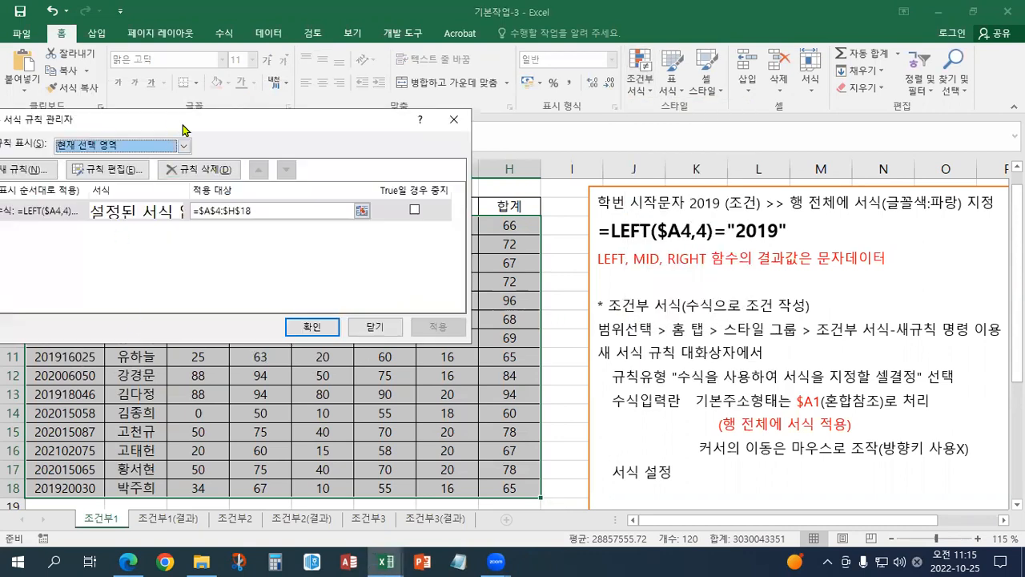
left_click_drag(183, 125, 381, 179)
left_click(249, 266)
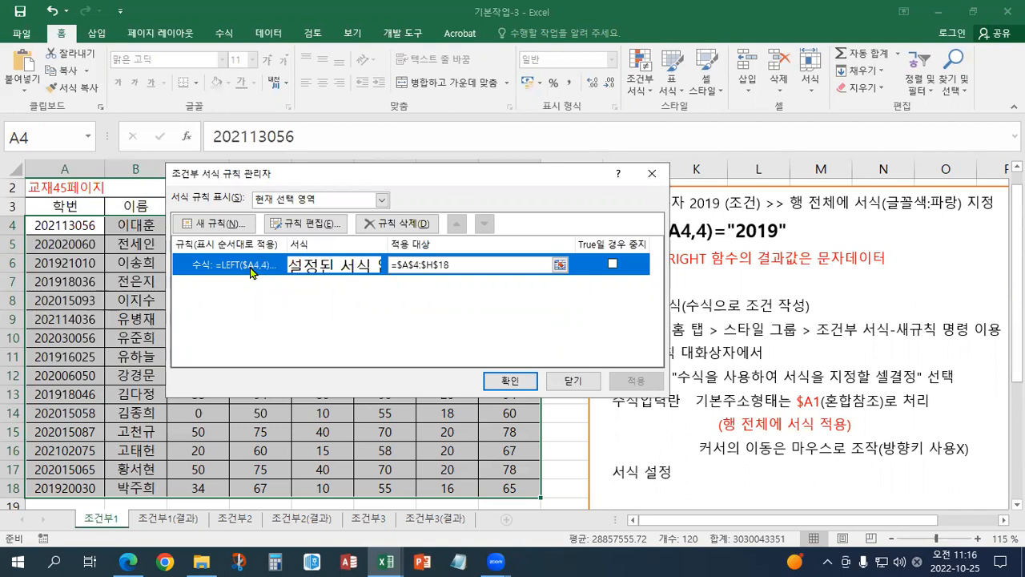
left_click(300, 227)
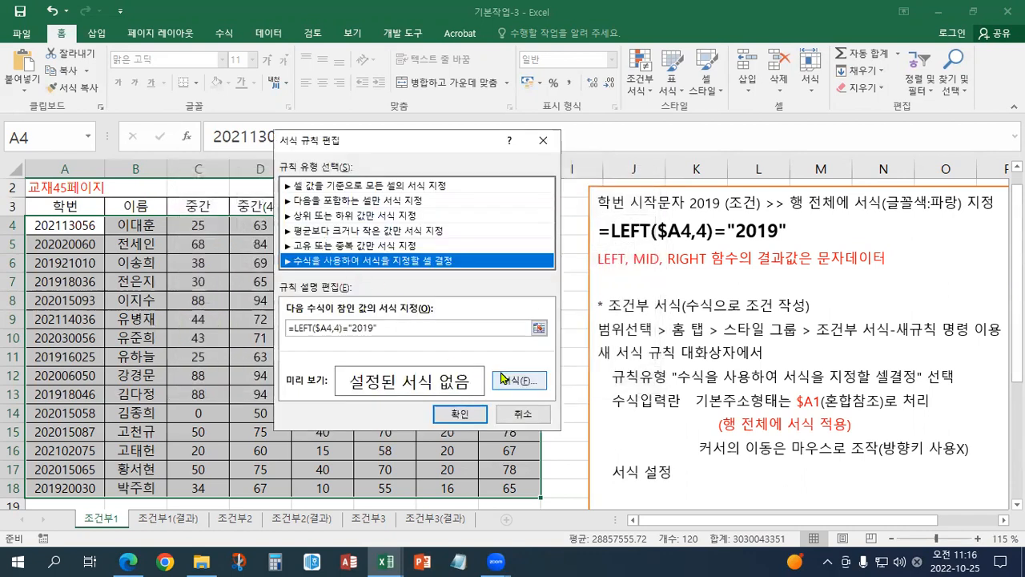
left_click(504, 379)
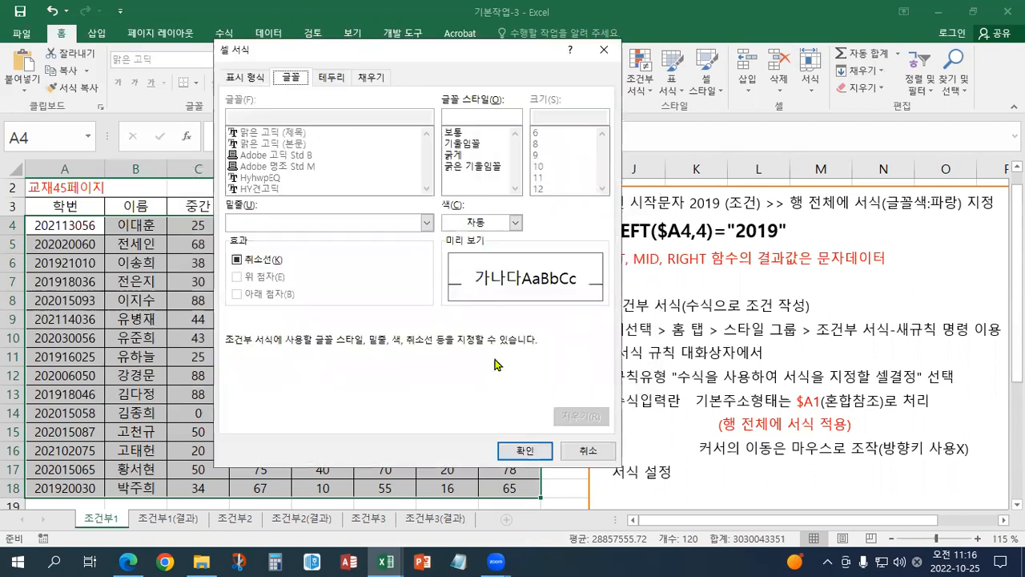
left_click(491, 221)
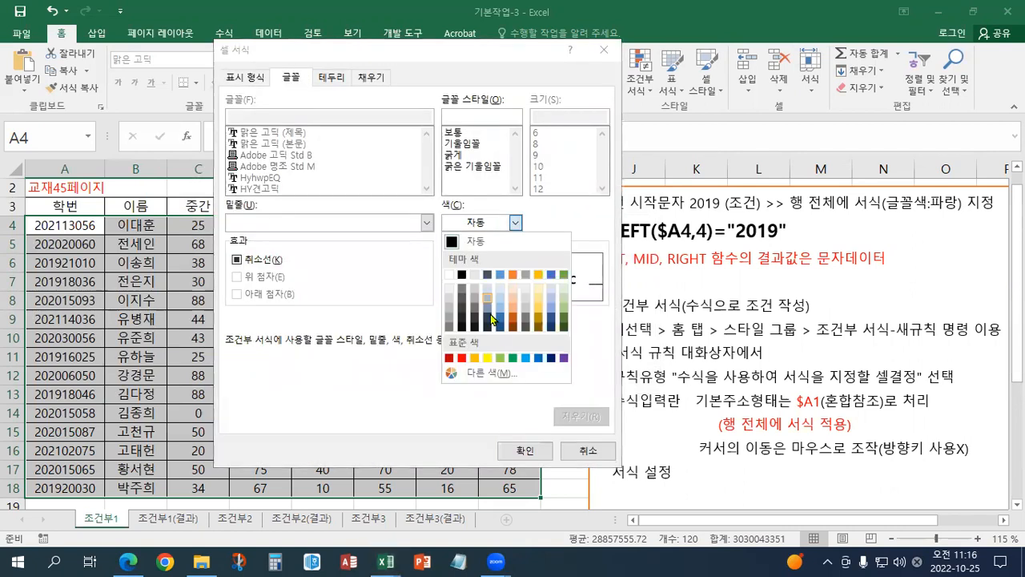
left_click(539, 358)
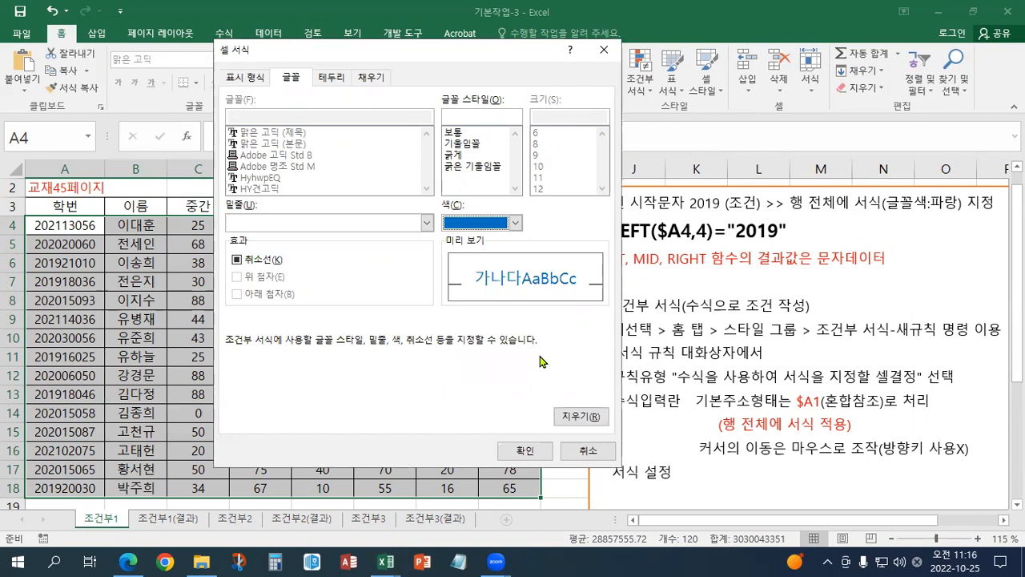
left_click(524, 450)
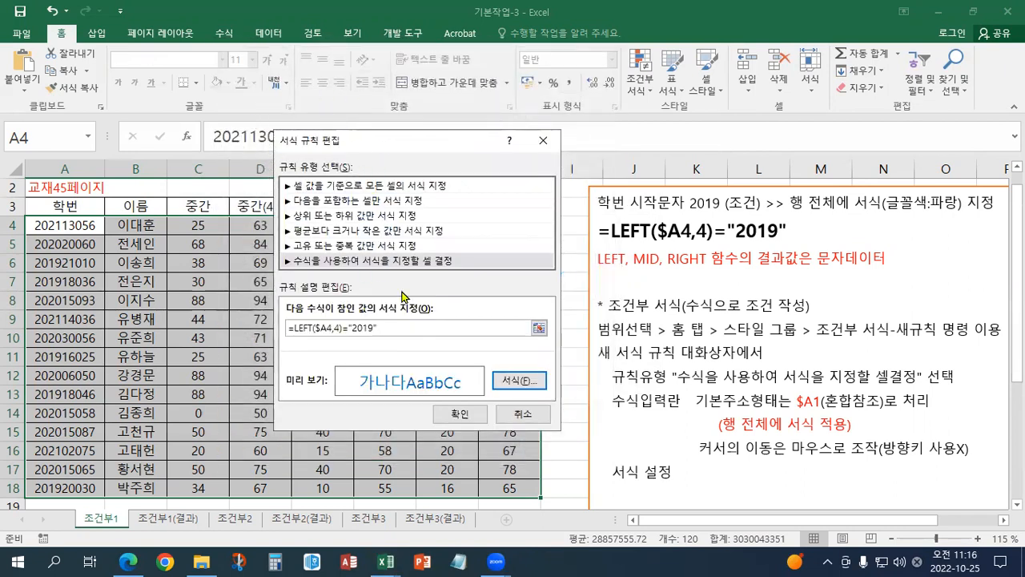
left_click(463, 420)
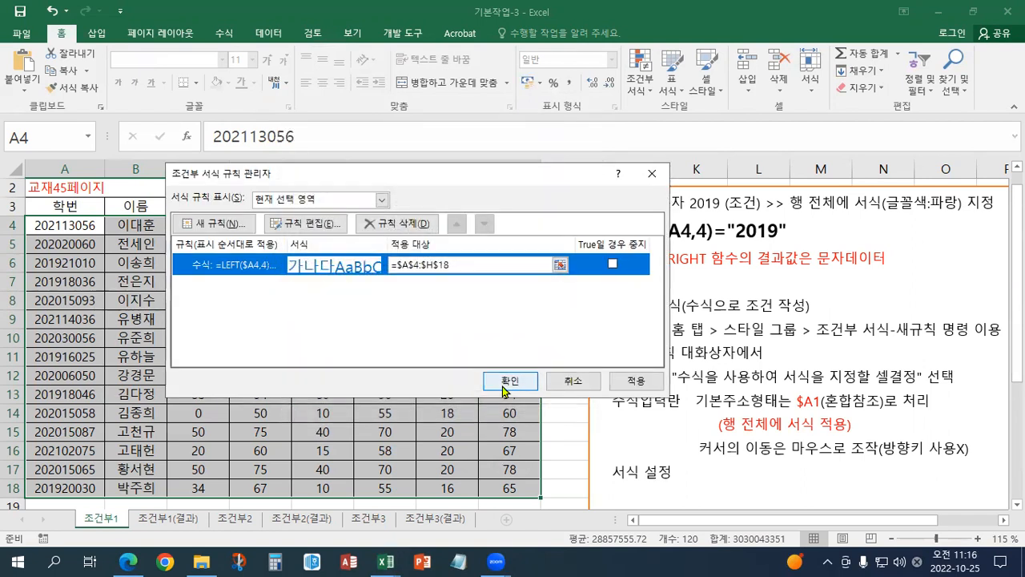
left_click(507, 385)
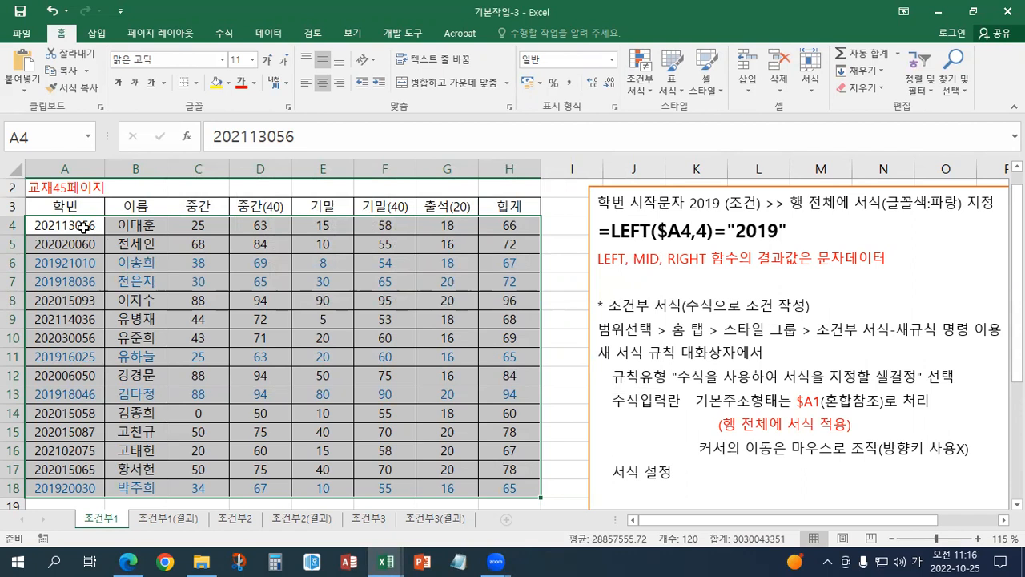
- Check rows 4, 5, 6 and 18 across columns A to H against the rule's 학번 condition
left_click_drag(84, 227, 535, 231)
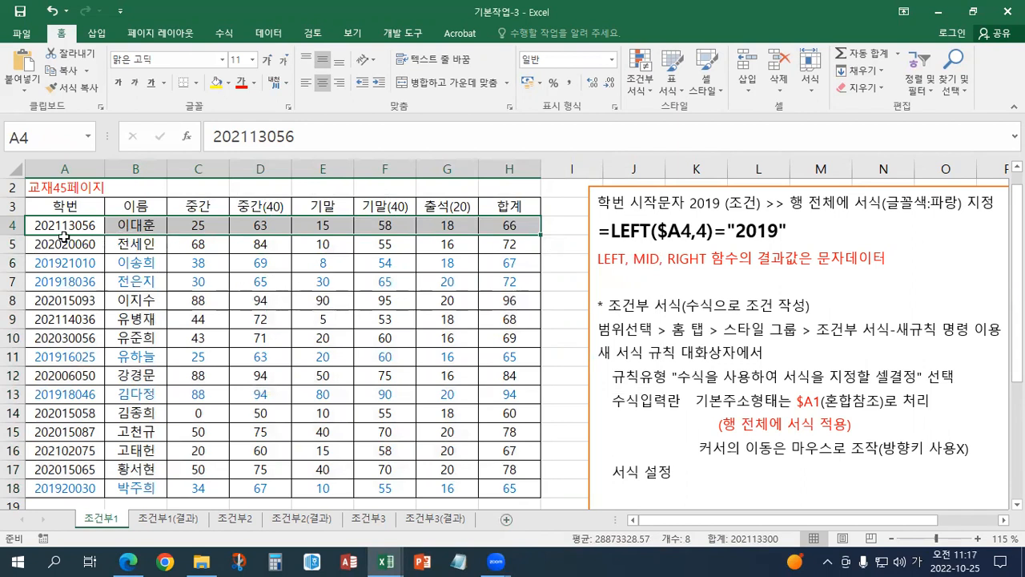
left_click_drag(64, 241, 510, 244)
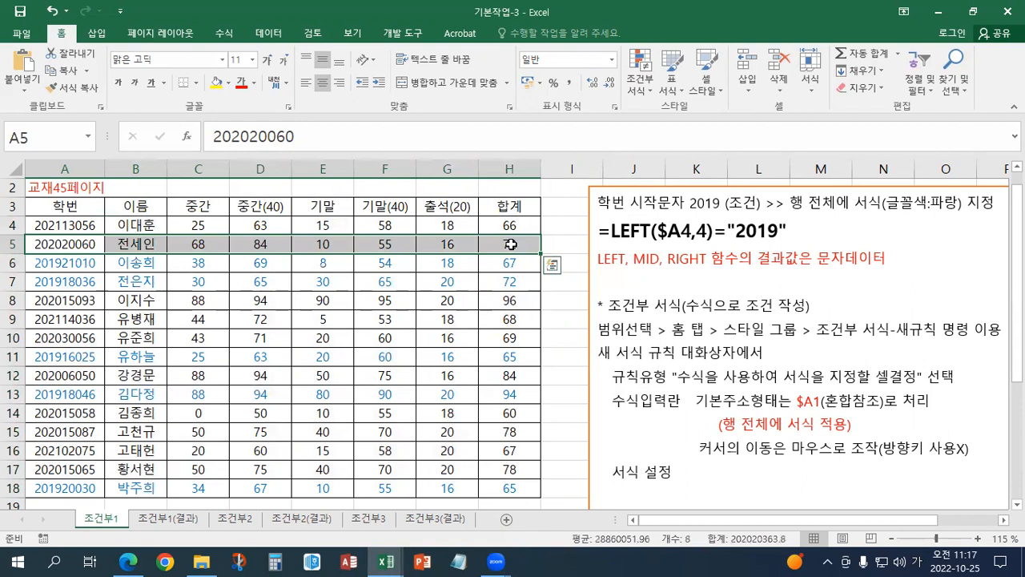
left_click_drag(80, 265, 500, 265)
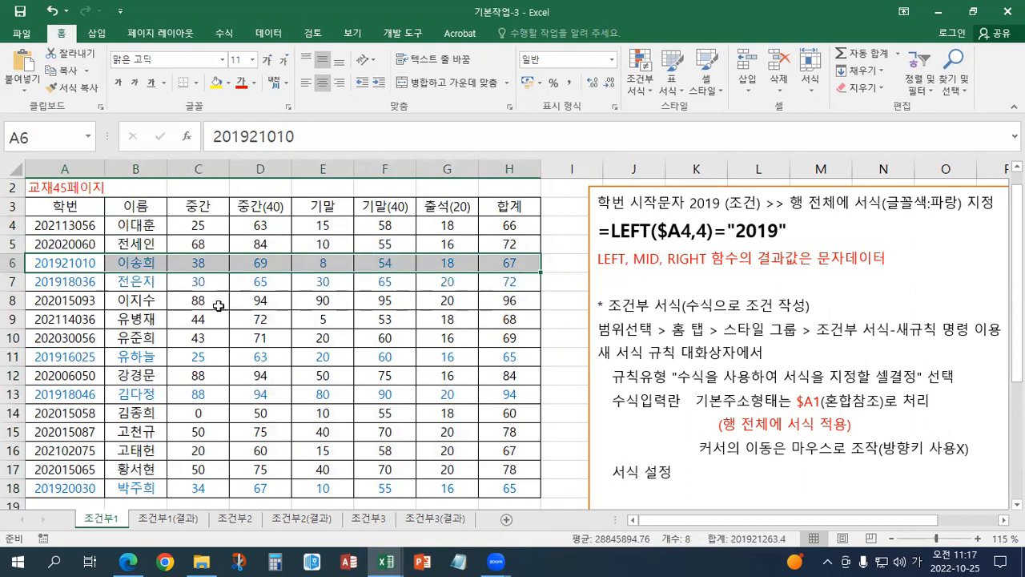
left_click_drag(80, 480, 506, 489)
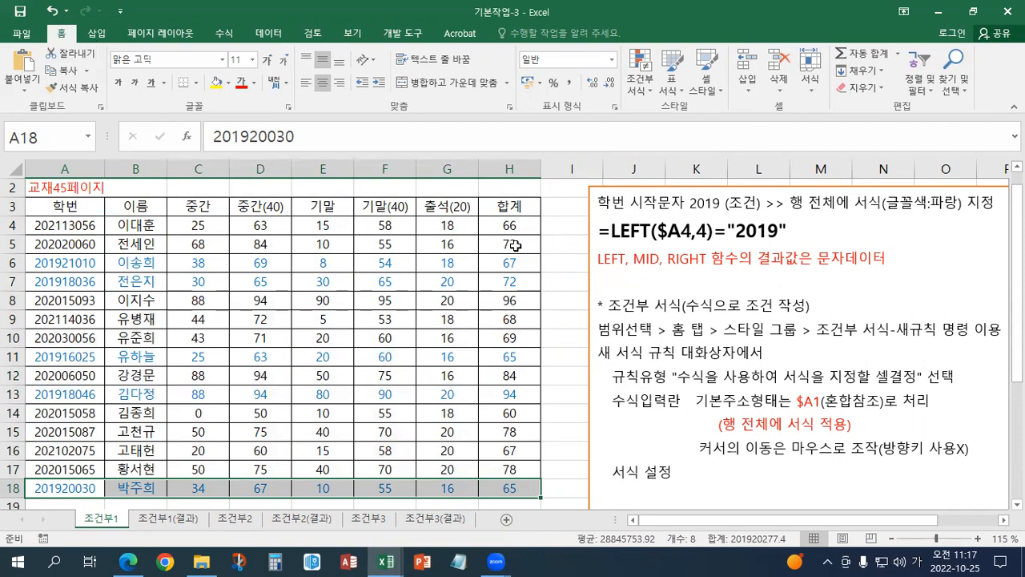
- Switch to the 조건부2 sheet, enter 교재47페이지 in A2 and colour the text red
scroll(516, 246, "down", 1)
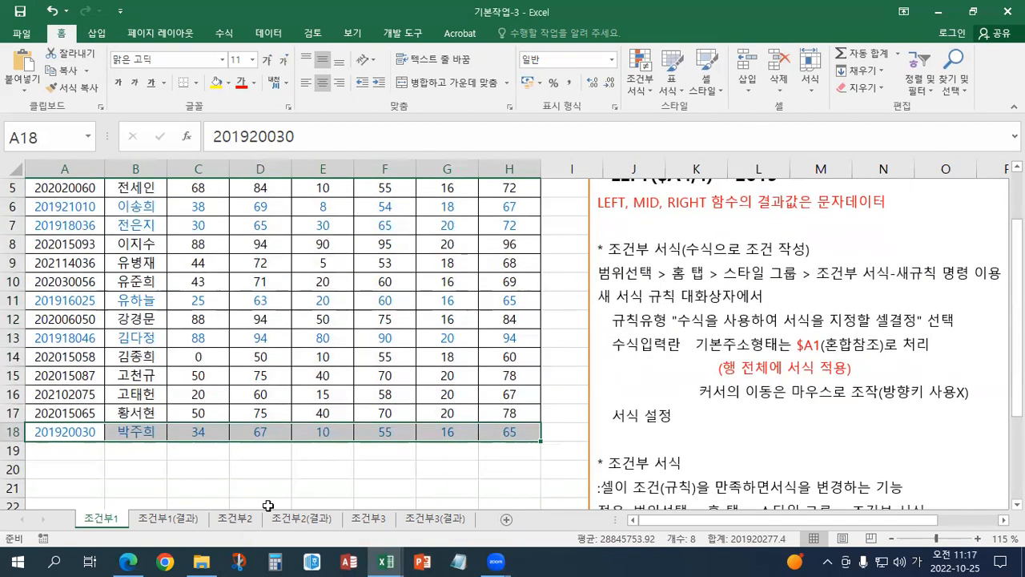
left_click(972, 12)
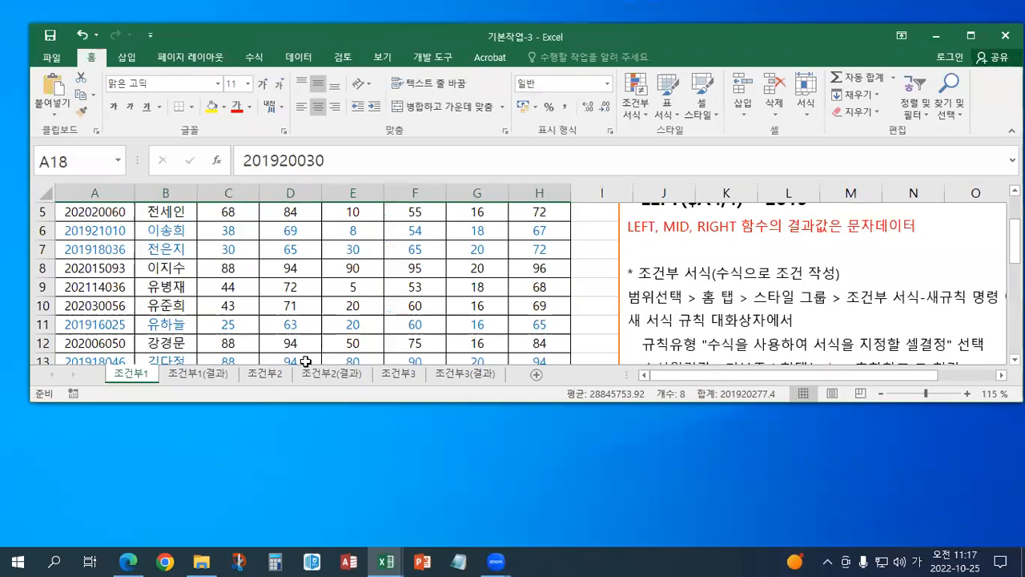
left_click(266, 374)
left_click(104, 230)
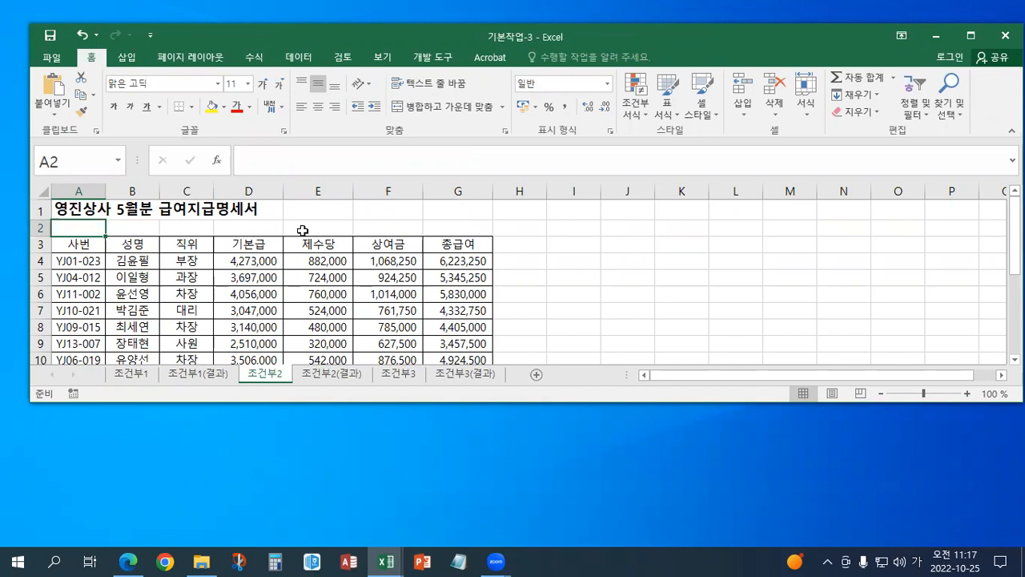
type("교재47페이지")
key("Return")
left_click(66, 227)
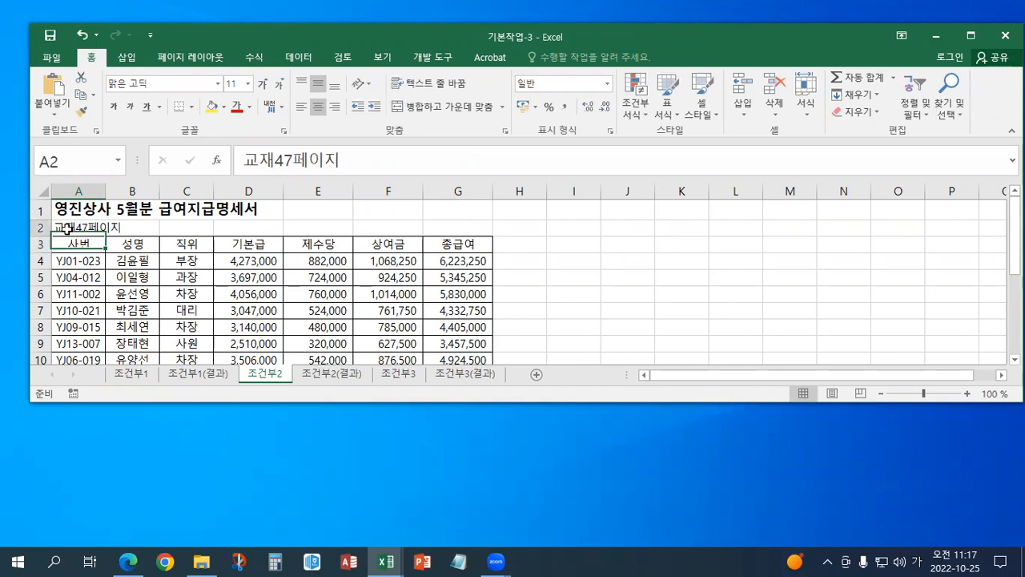
left_click(236, 106)
double_click(247, 37)
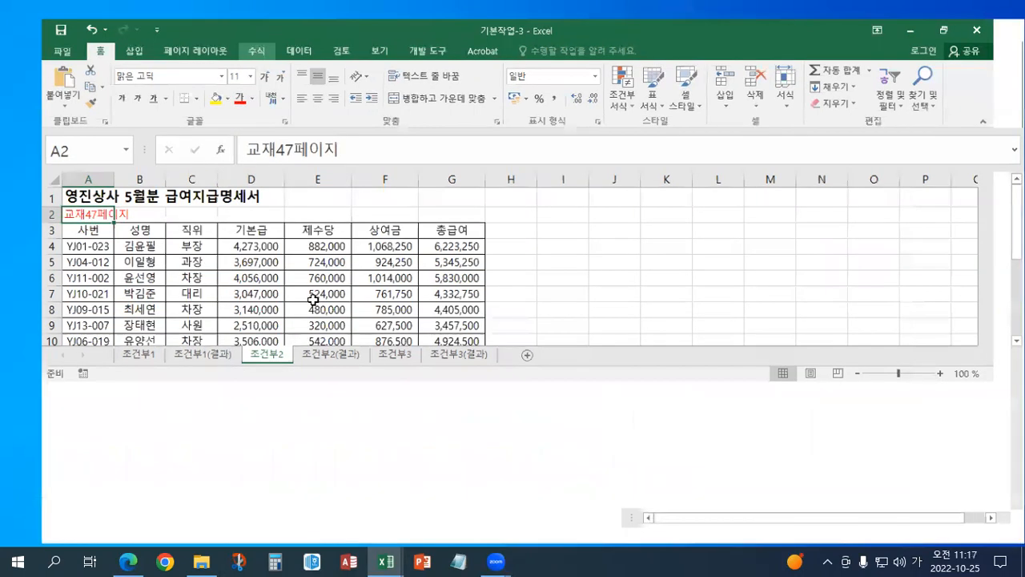
- Paste the copied AND condition notes as a text box beside the salary table and delete the extra space before AND
scroll(312, 300, "up", 1, "ctrl")
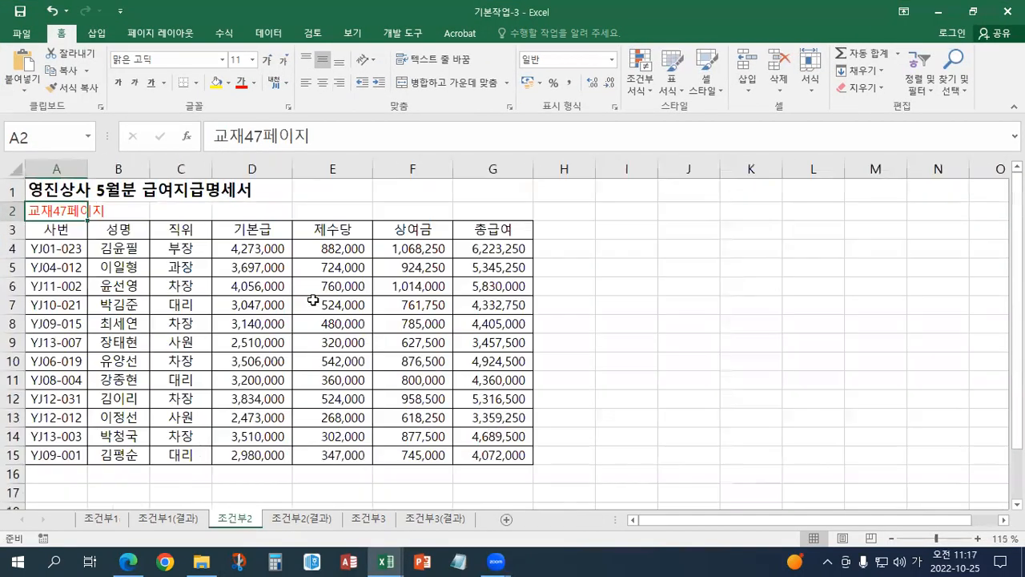
scroll(312, 299, "up", 1, "ctrl")
left_click(365, 189)
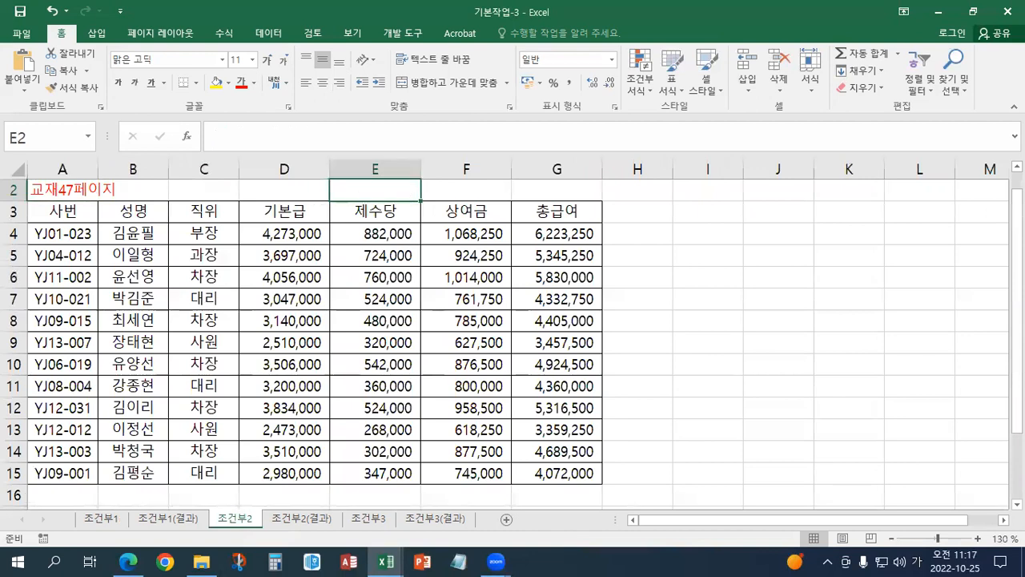
left_click(201, 561)
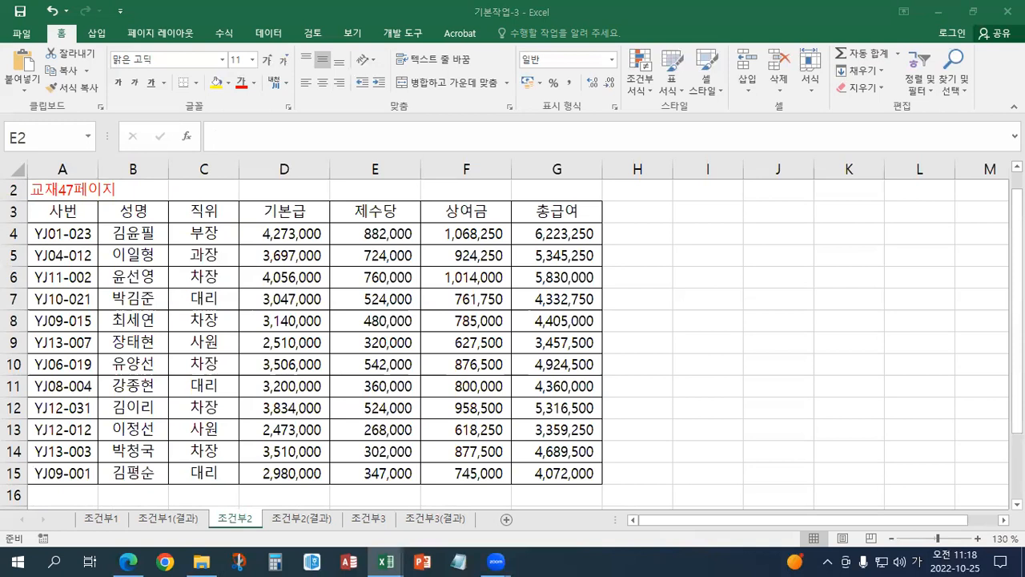
left_click(621, 192)
key("ctrl+v")
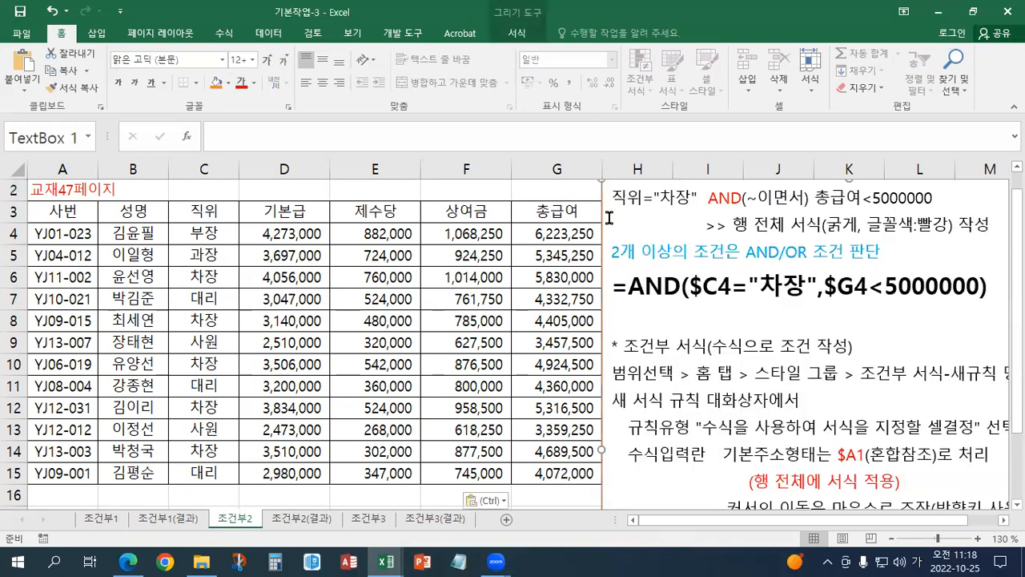
left_click_drag(603, 215, 621, 240)
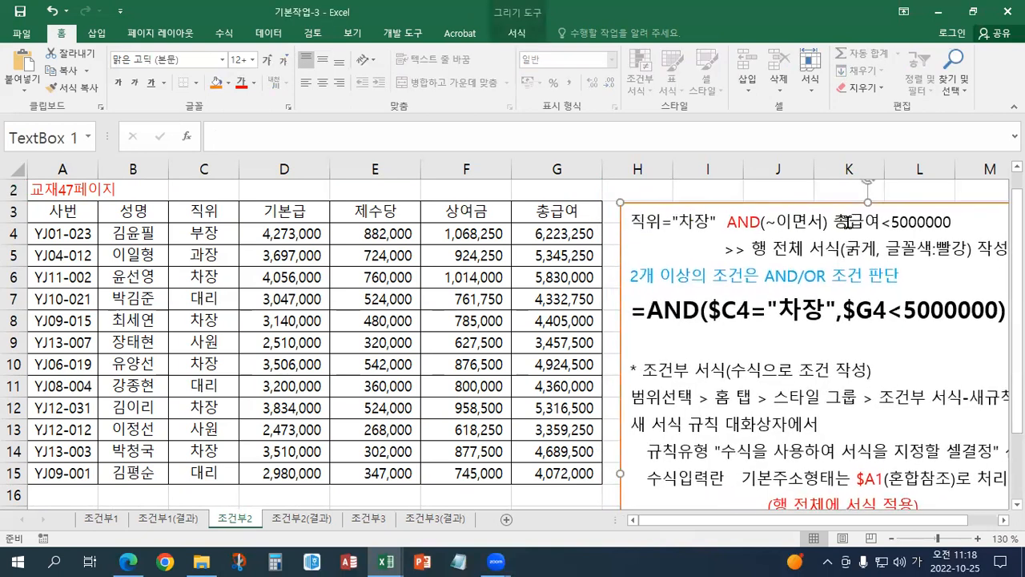
left_click(726, 222)
key("BackSpace")
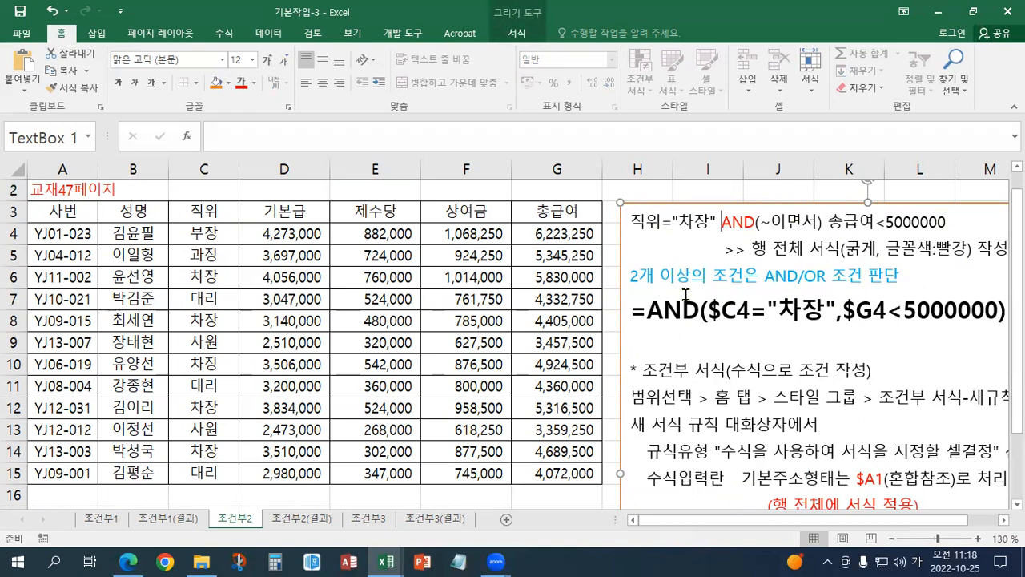
- Start a conditional formatting rule for A4:G15 that uses a formula to determine which cells to format
scroll(707, 334, "down", 1)
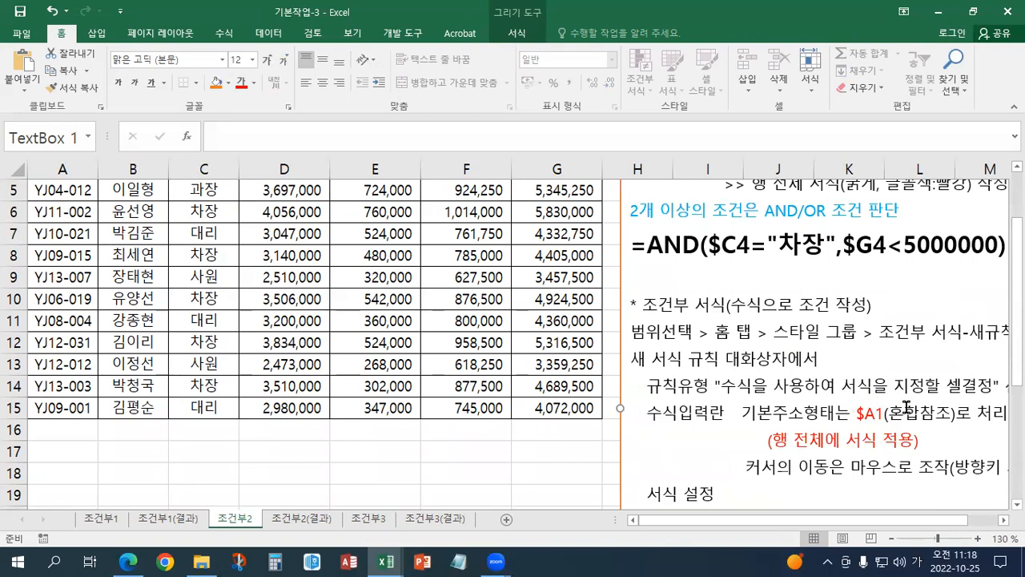
scroll(856, 436, "down", 1)
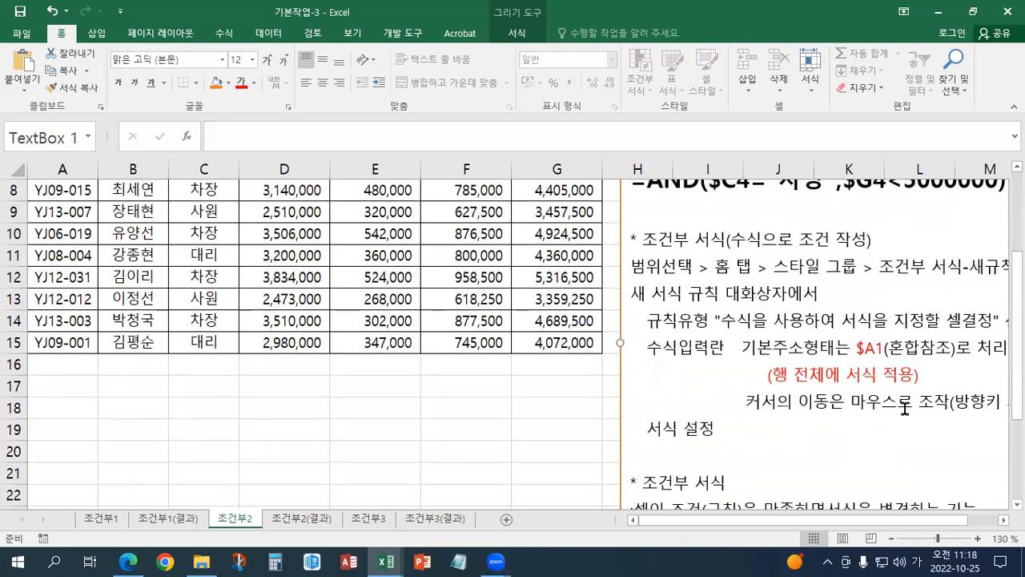
scroll(886, 402, "up", 1)
scroll(887, 402, "up", 1)
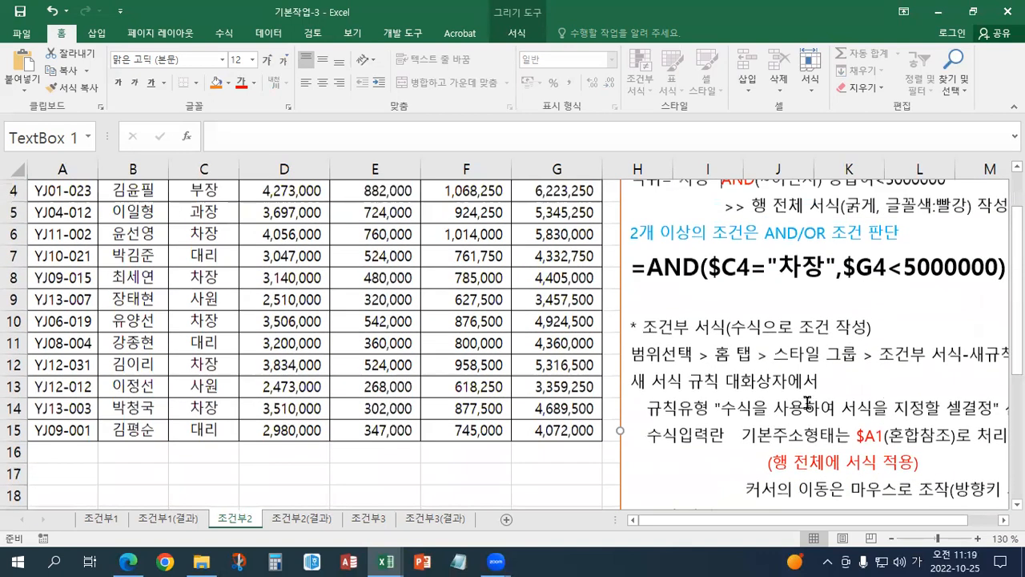
scroll(524, 353, "up", 1)
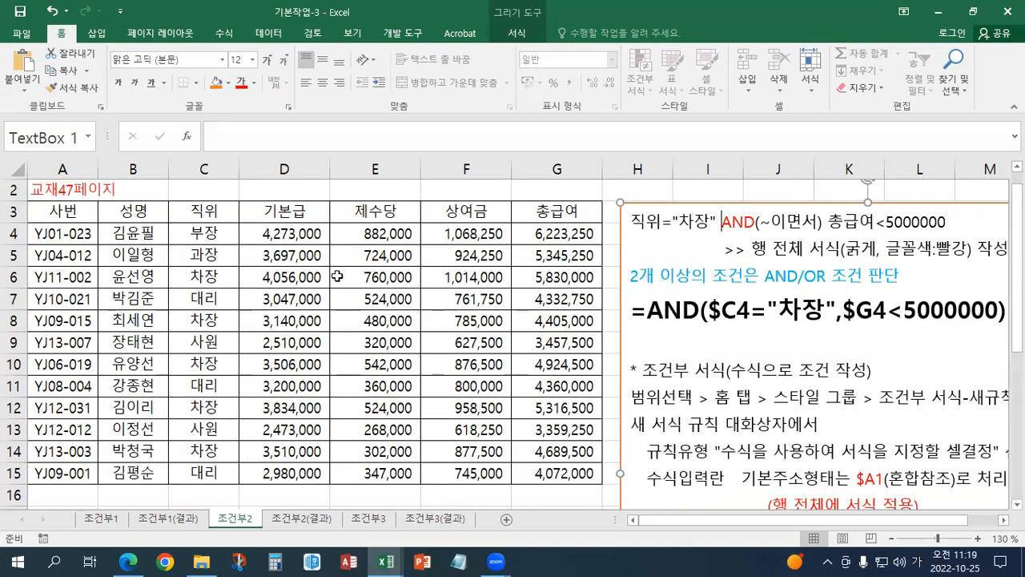
left_click(58, 213)
left_click_drag(63, 233, 560, 472)
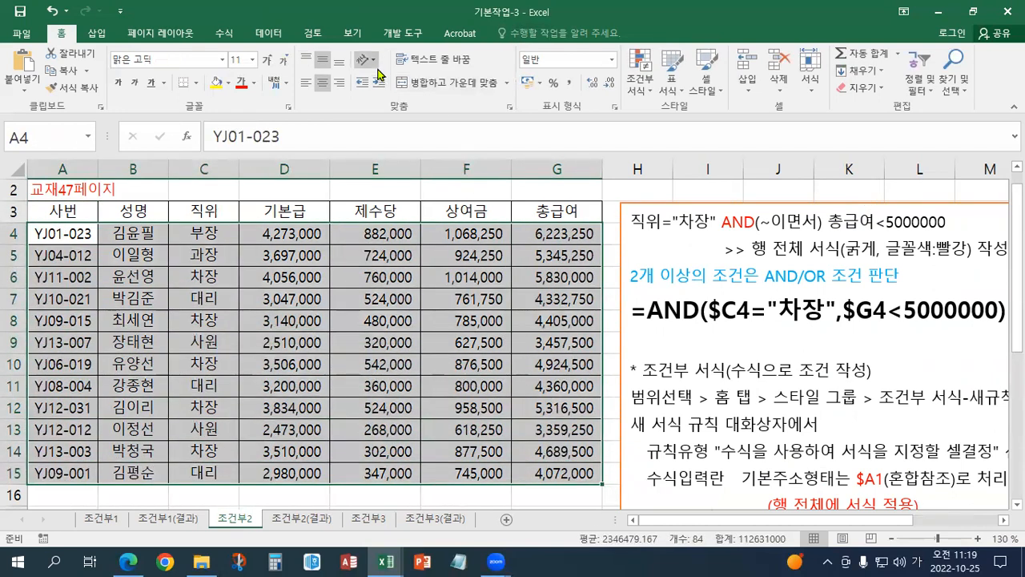
left_click(635, 95)
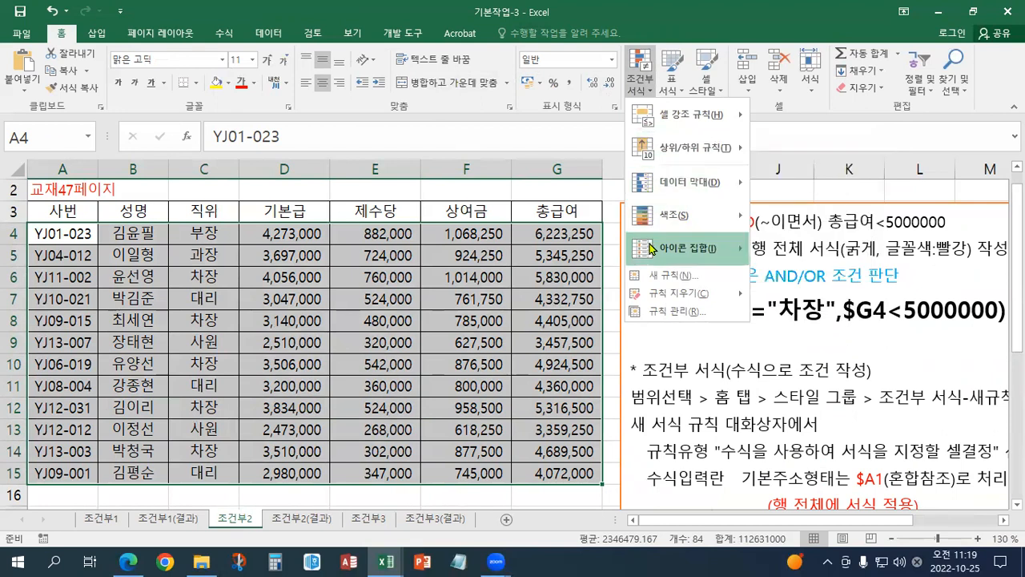
left_click(704, 278)
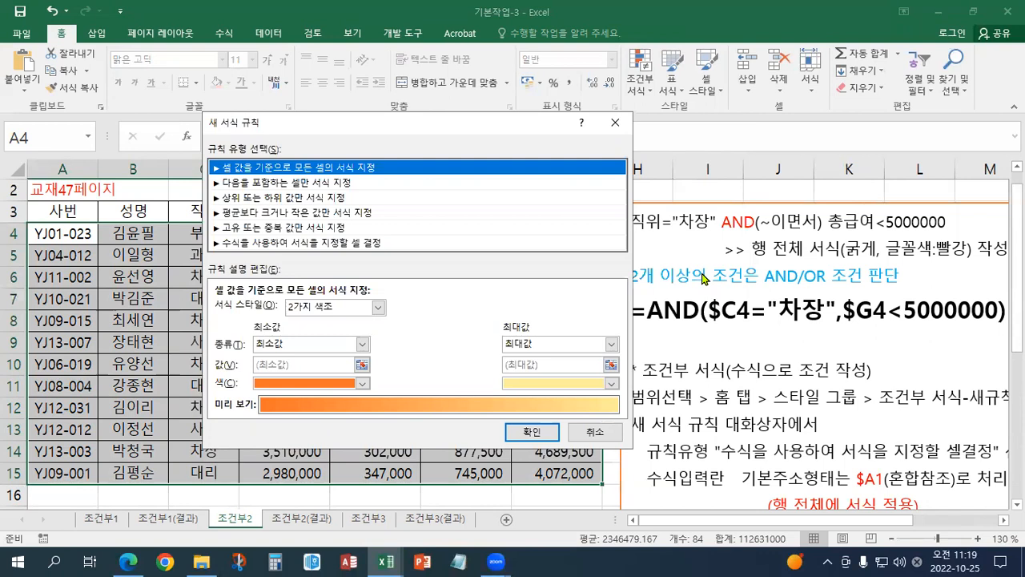
left_click(337, 244)
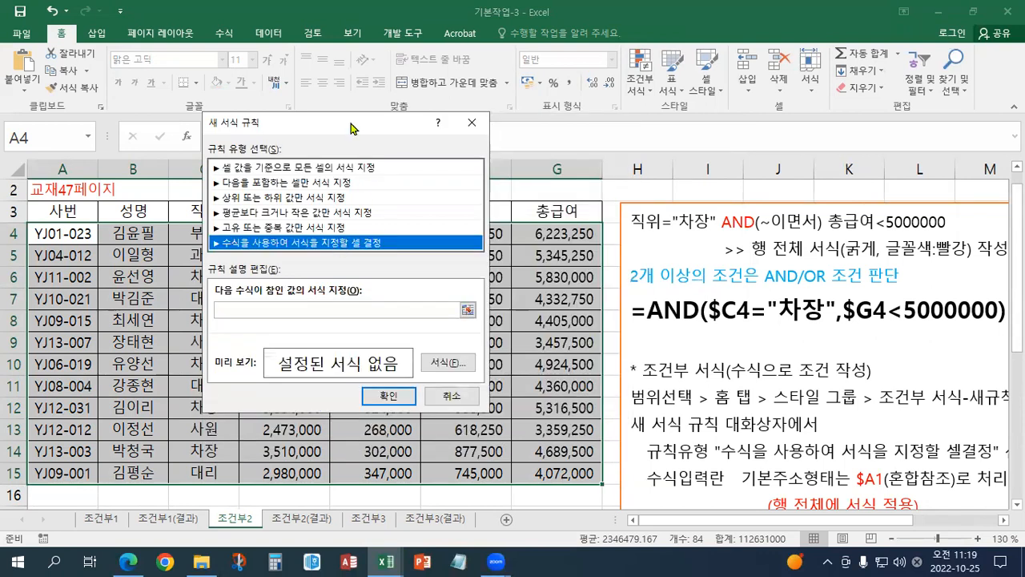
left_click_drag(365, 128, 497, 141)
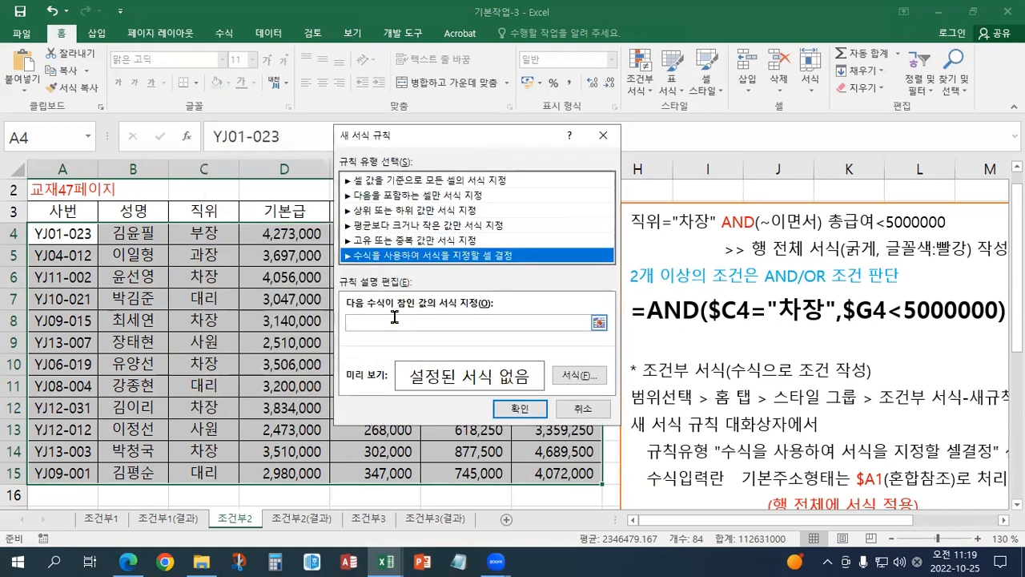
- Enter =$C4="차장", as the first condition in the rule formula, with only the column of C4 fixed
left_click(397, 320)
type("=")
key("super+plus")
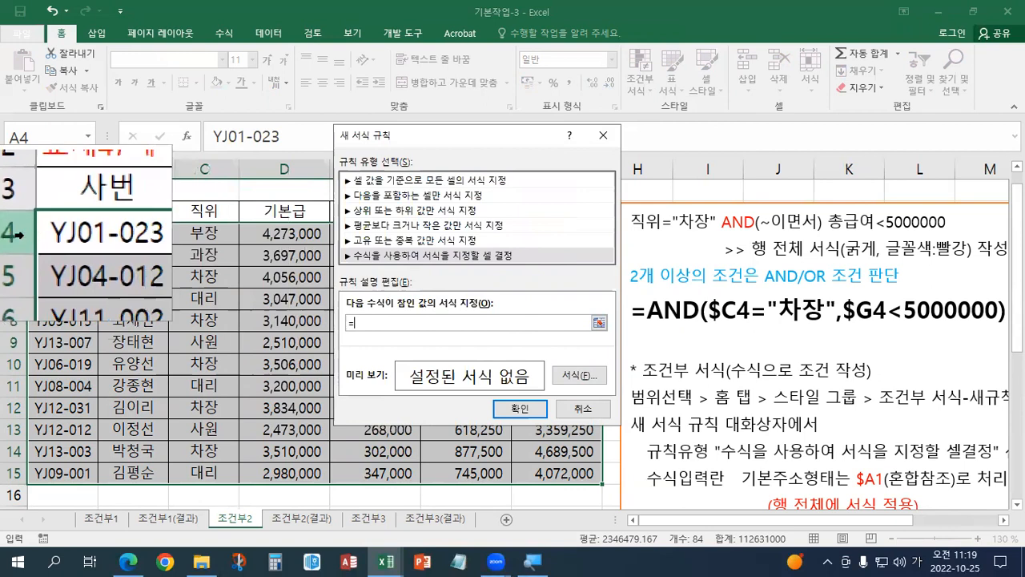
left_click(182, 235)
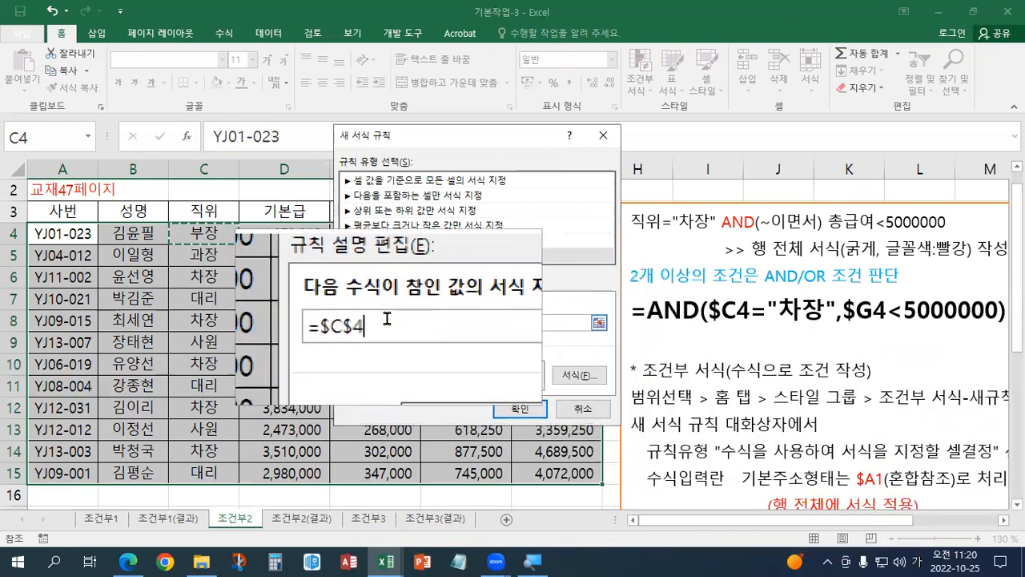
key("F4")
key("F4")
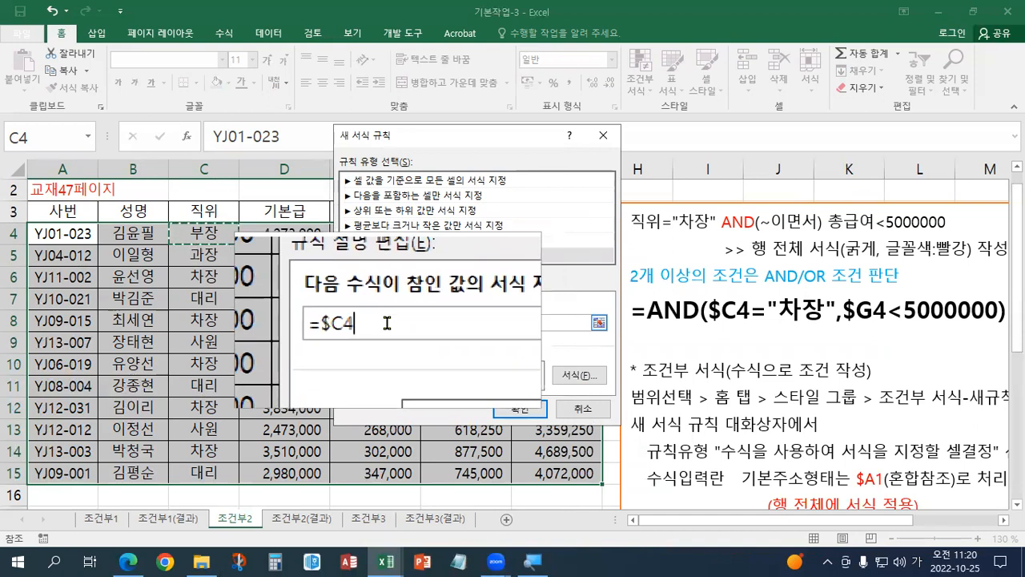
type("=\"차장\",")
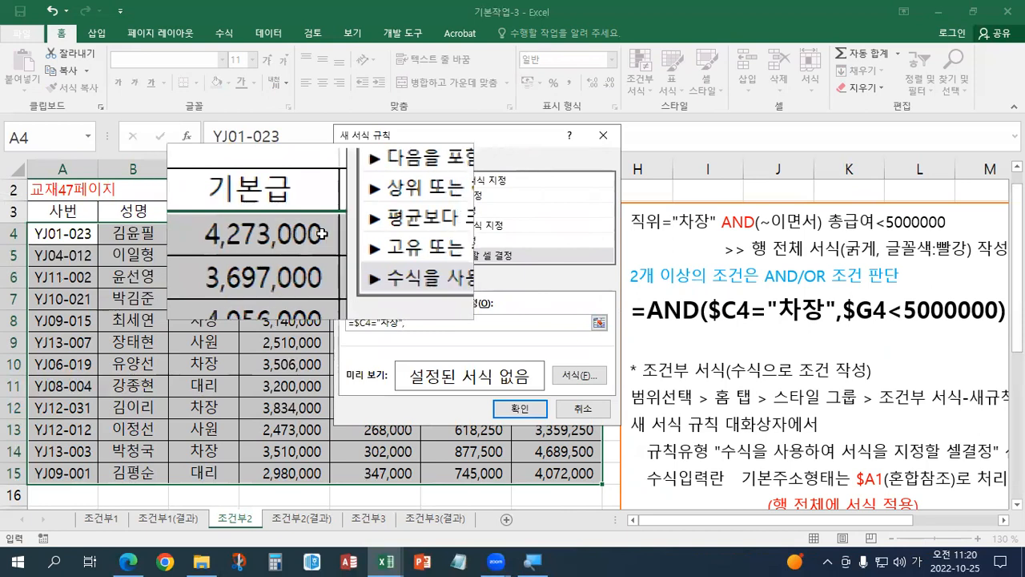
left_click(344, 233)
left_click_drag(344, 233, 341, 237)
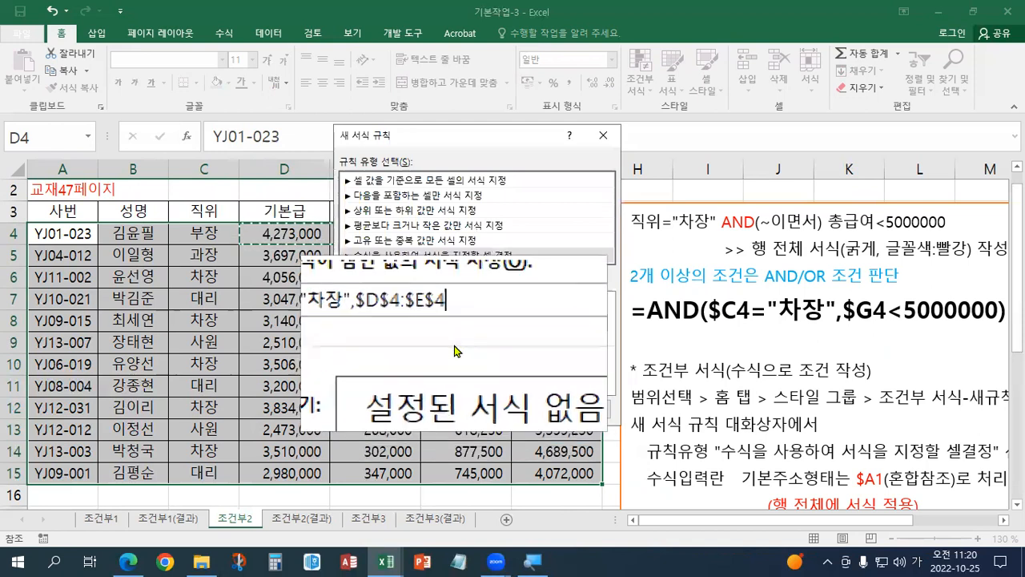
key("BackSpace")
key("BackSpace")
key("BackSpace")
key("BackSpace")
key("BackSpace")
key("BackSpace")
key("BackSpace")
key("BackSpace")
key("BackSpace")
type("ㅎ")
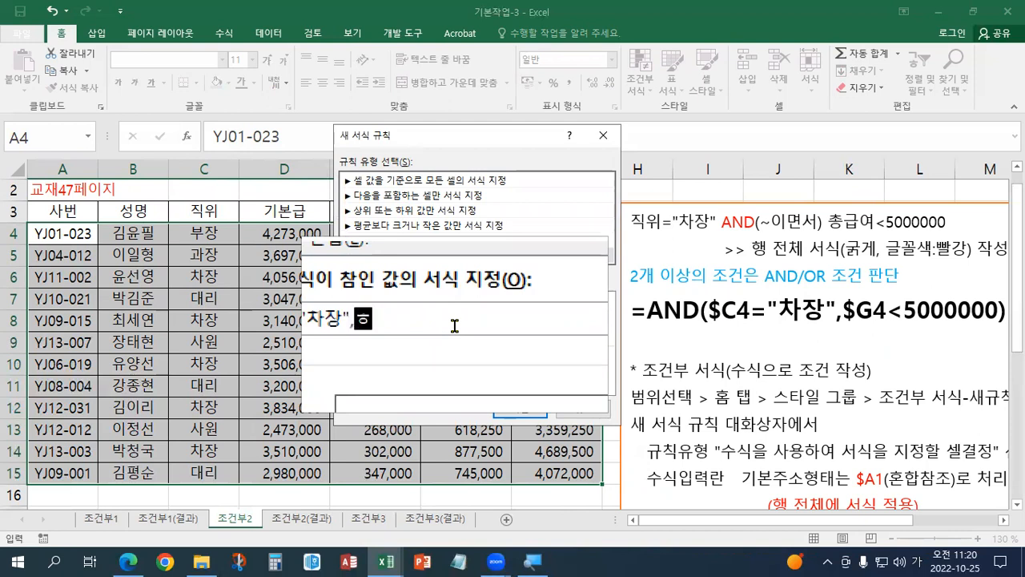
key("BackSpace")
- Add $G4<5000000 as the second condition after the comma, with only the column of G4 fixed
key("Hangul")
key("BackSpace")
type("$")
key("BackSpace")
type(",g")
key("BackSpace")
type("G")
key("BackSpace")
type("$G")
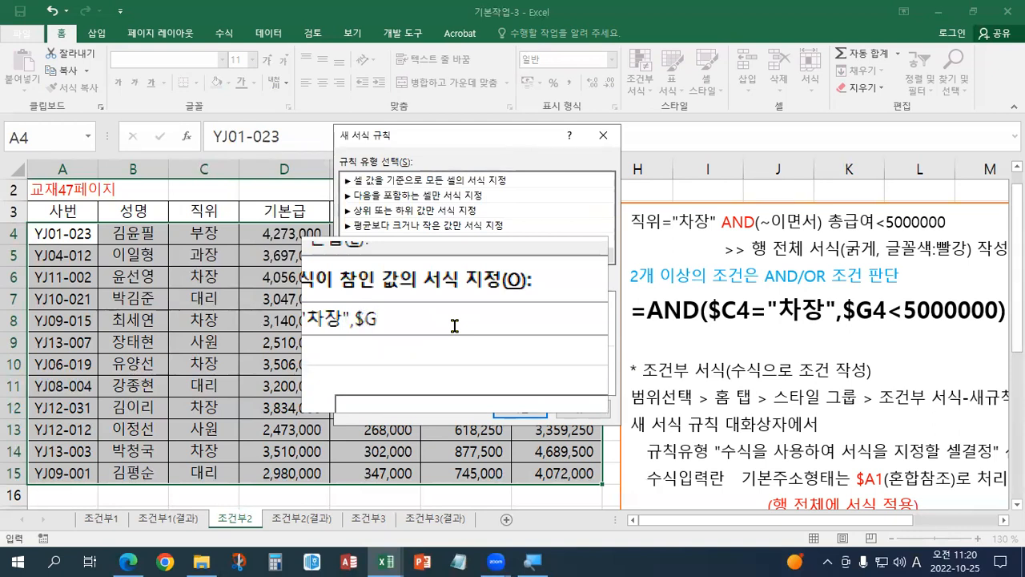
type("4")
key("BackSpace")
type("$4")
key("F4")
key("F4")
type("<5000000")
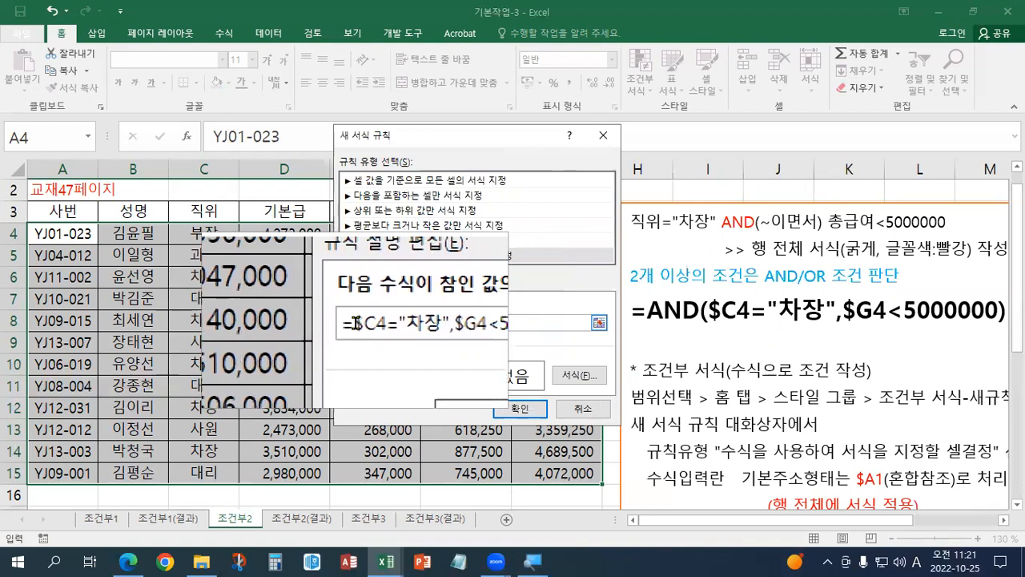
- Wrap both conditions so the formula reads =AND($C4="차장",$G4<5000000), and create the rule without a format
type("AND(")
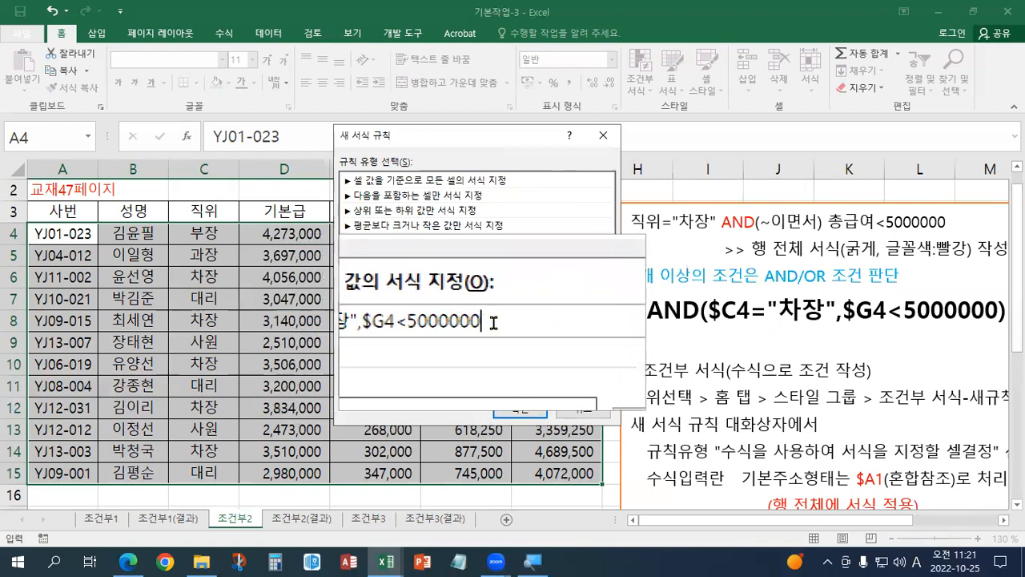
type(")")
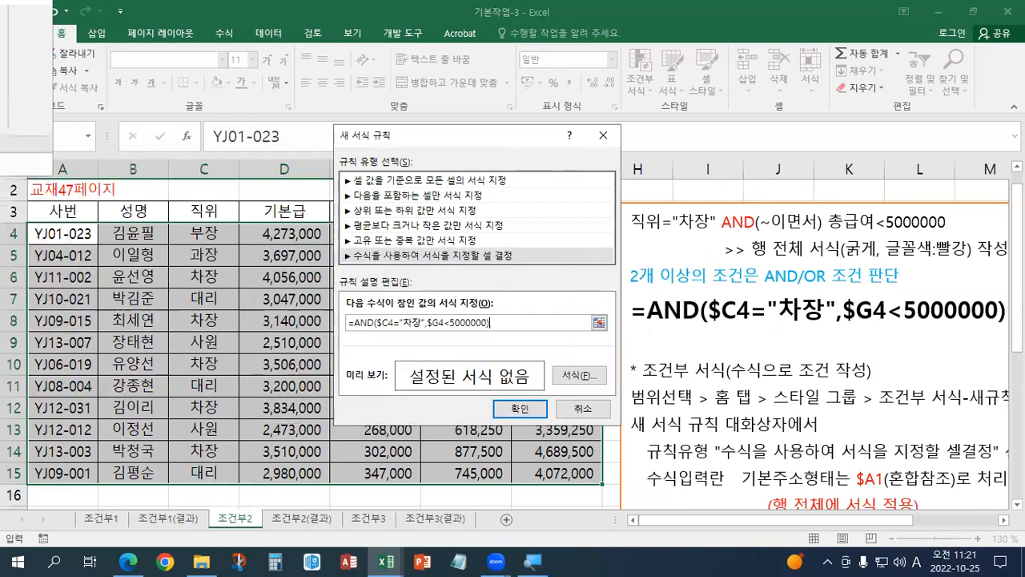
left_click(520, 410)
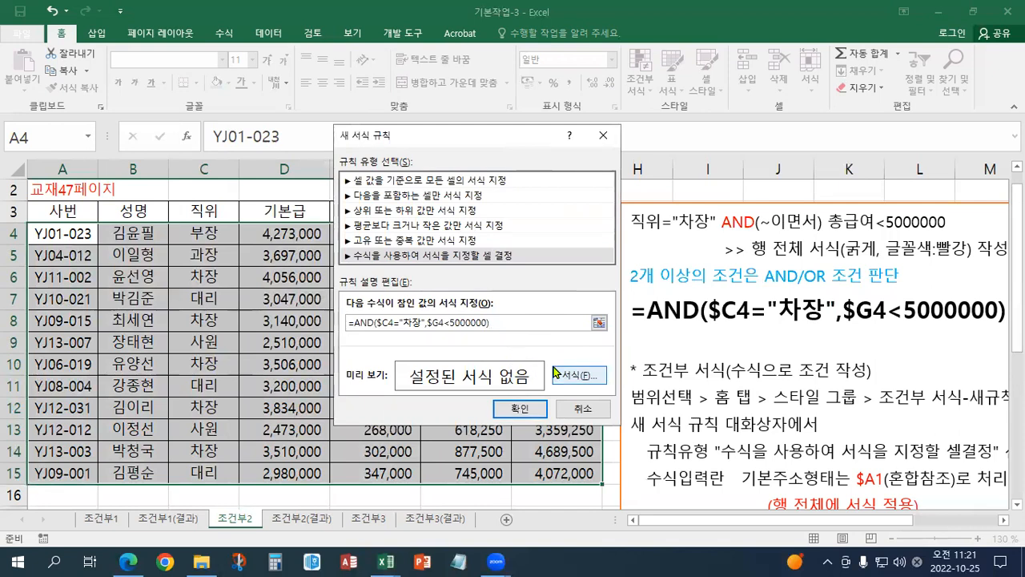
left_click(530, 406)
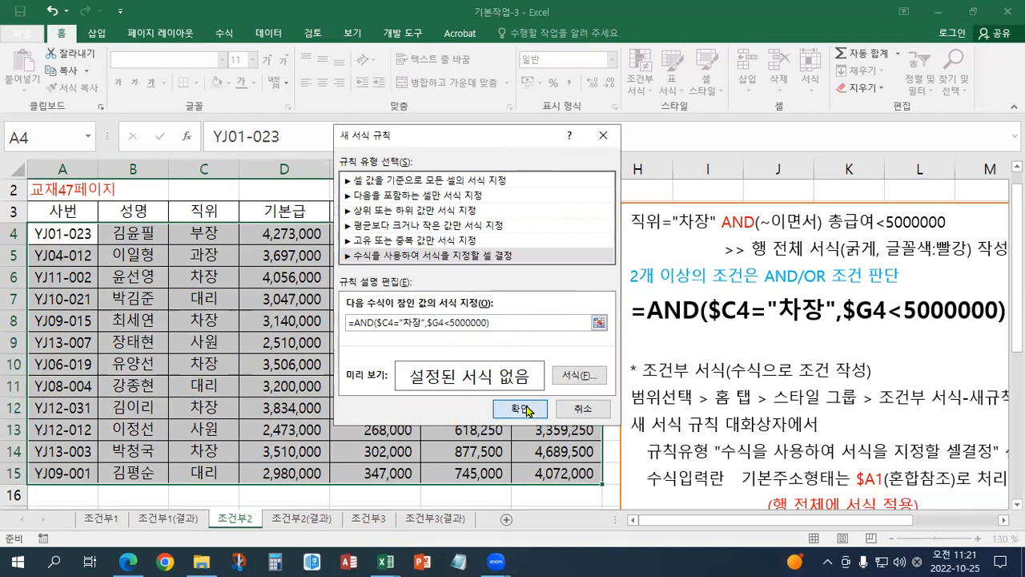
- Reopen the existing AND formula rule for A4:G15 for editing from the conditional formatting rules manager
left_click(643, 90)
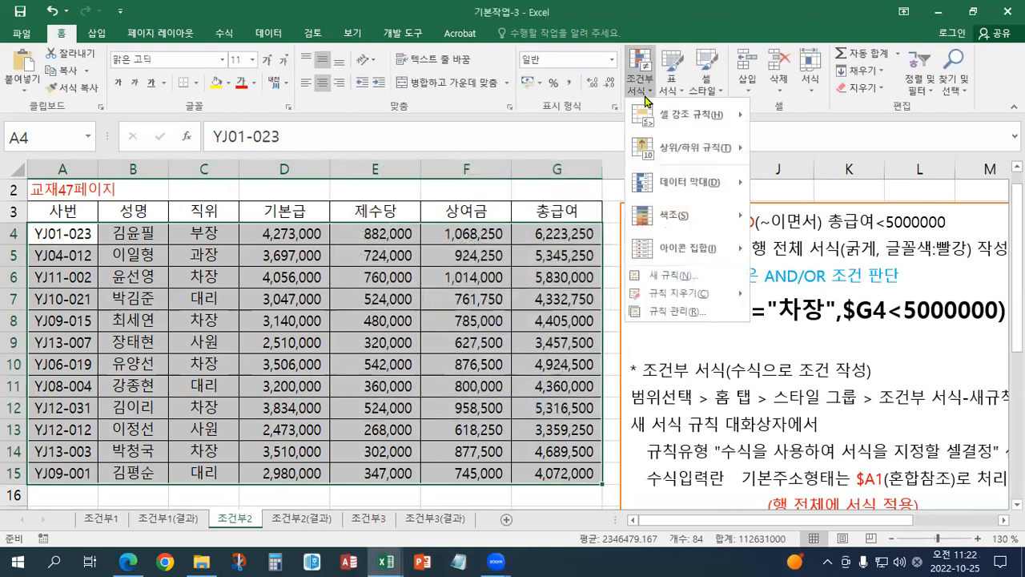
left_click(666, 313)
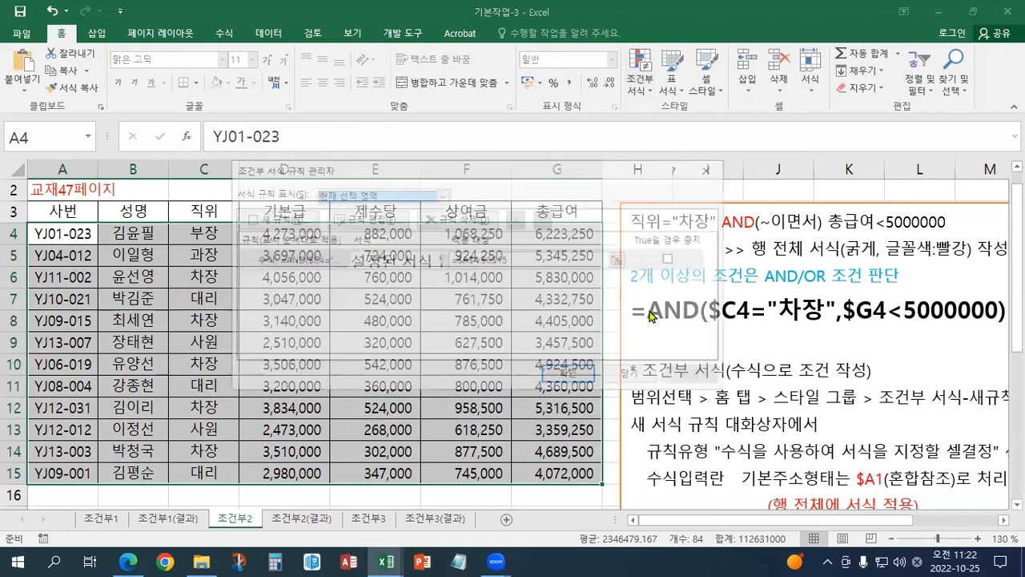
left_click(285, 260)
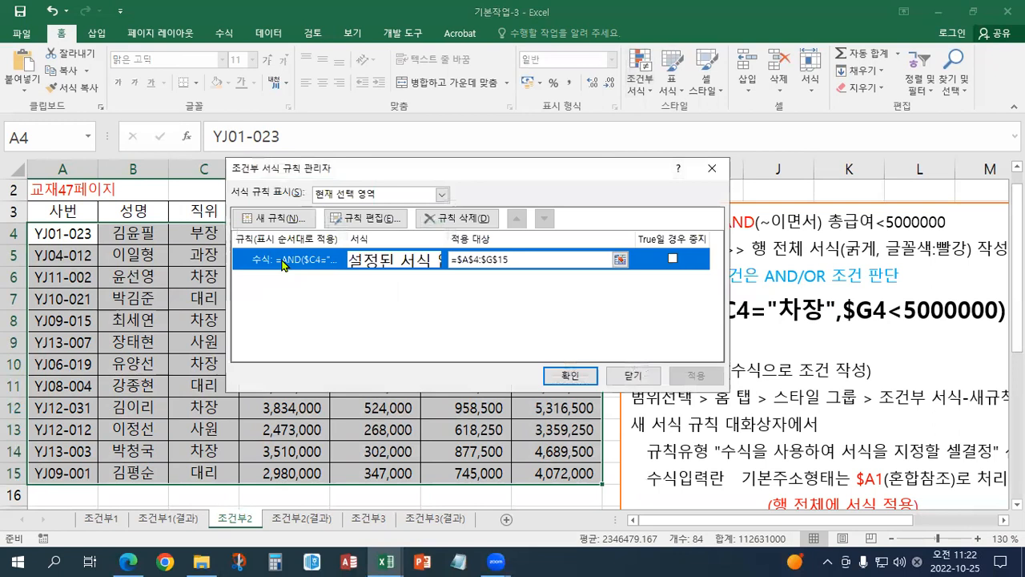
left_click(350, 220)
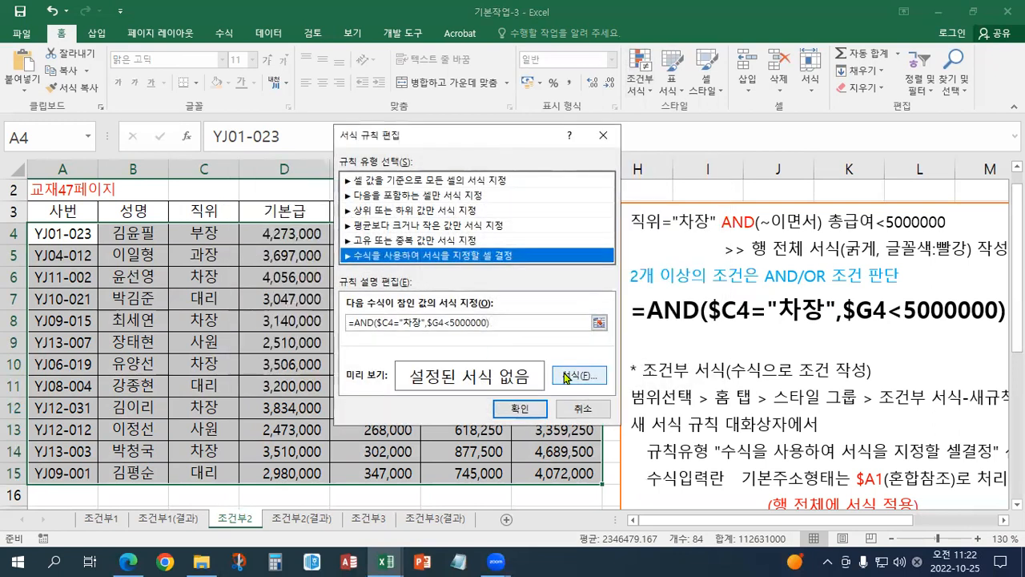
- Set the AND rule's format to a bold (굵게), red font, apply the rule and save the workbook
left_click(567, 375)
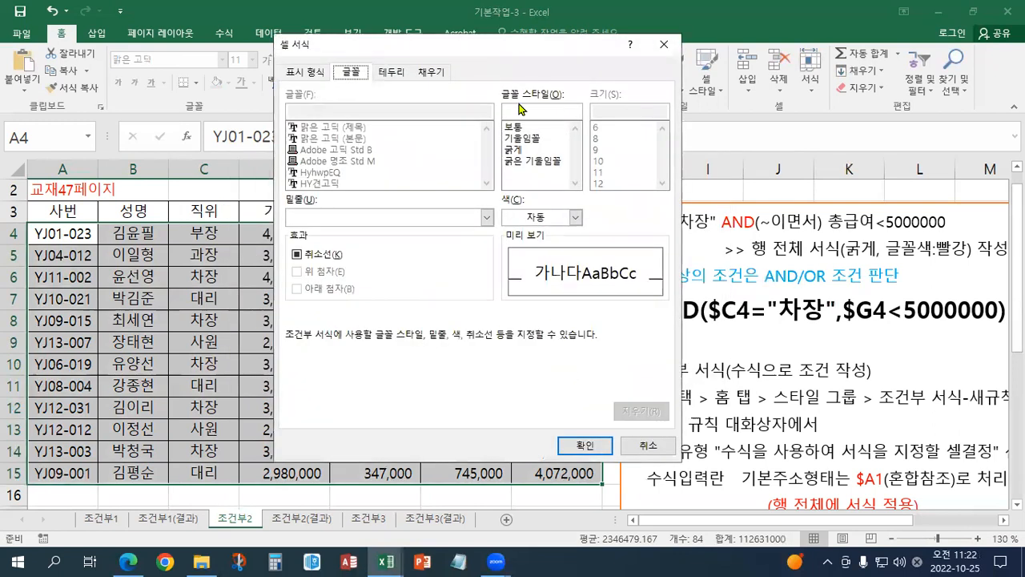
left_click(519, 149)
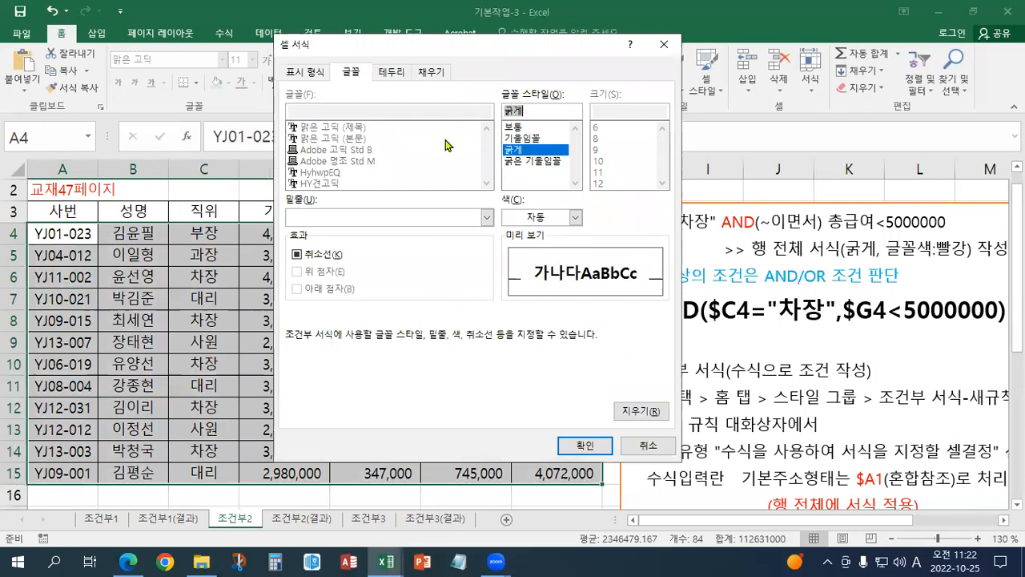
left_click(532, 218)
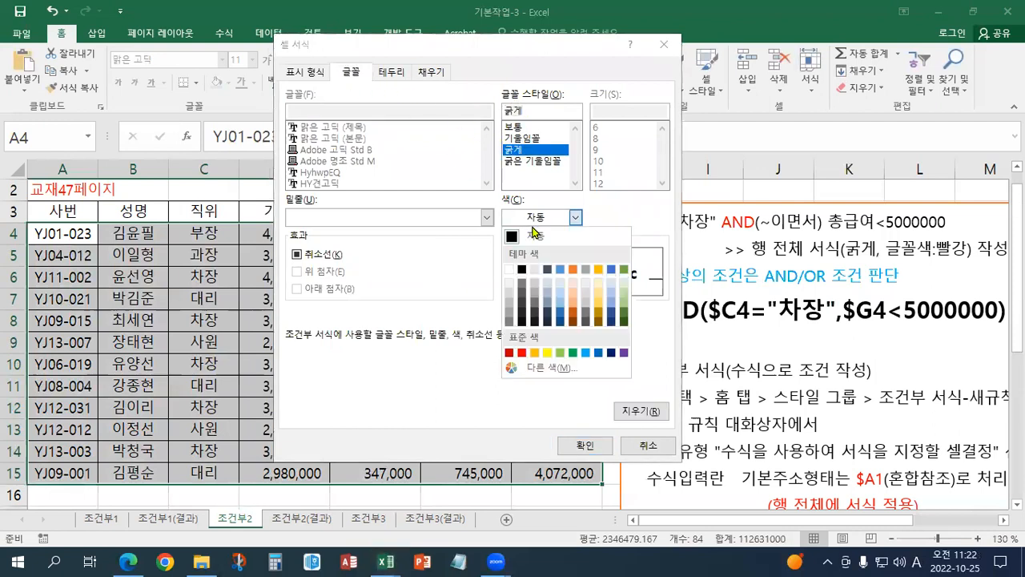
left_click(521, 354)
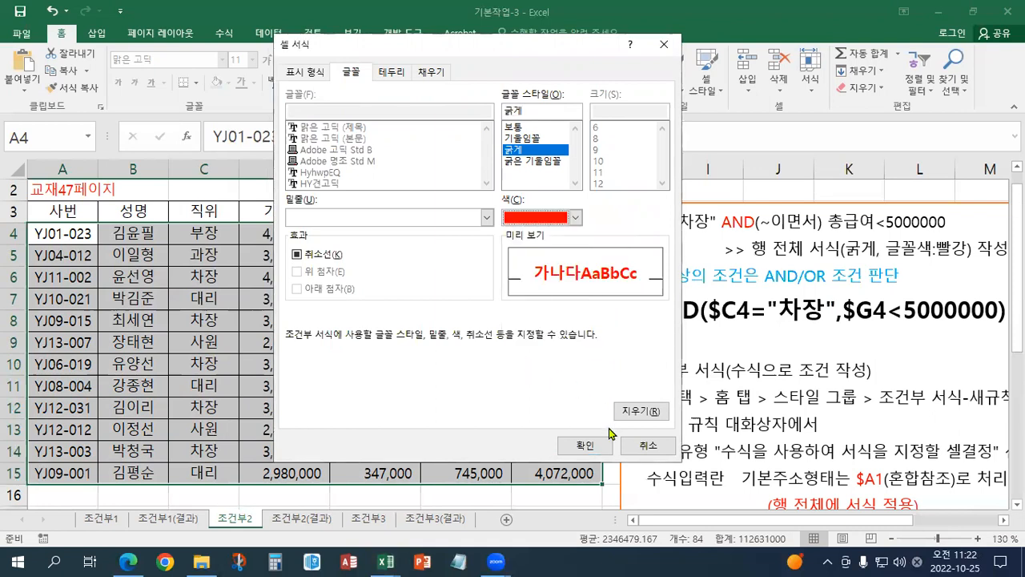
left_click(599, 450)
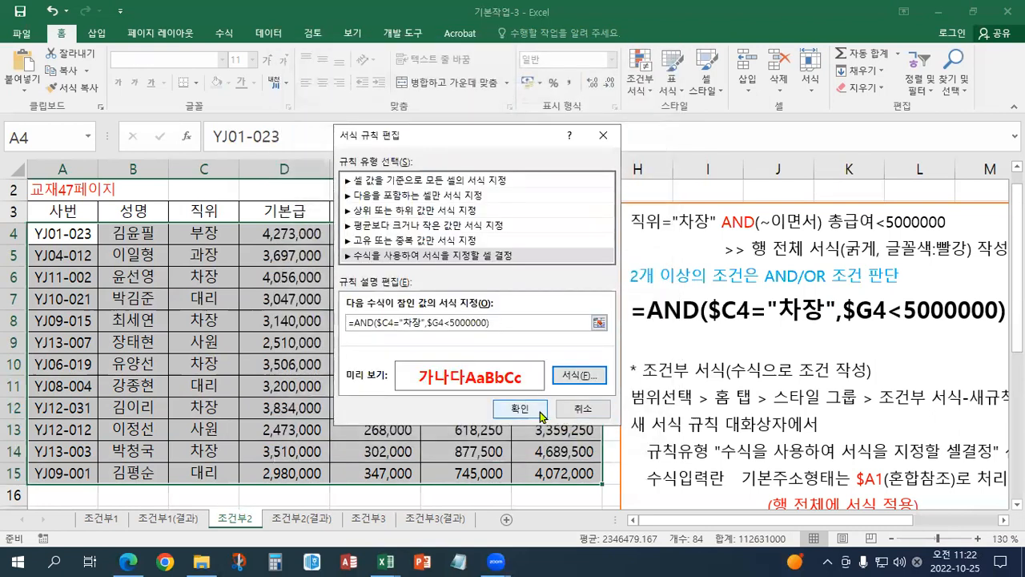
left_click(529, 414)
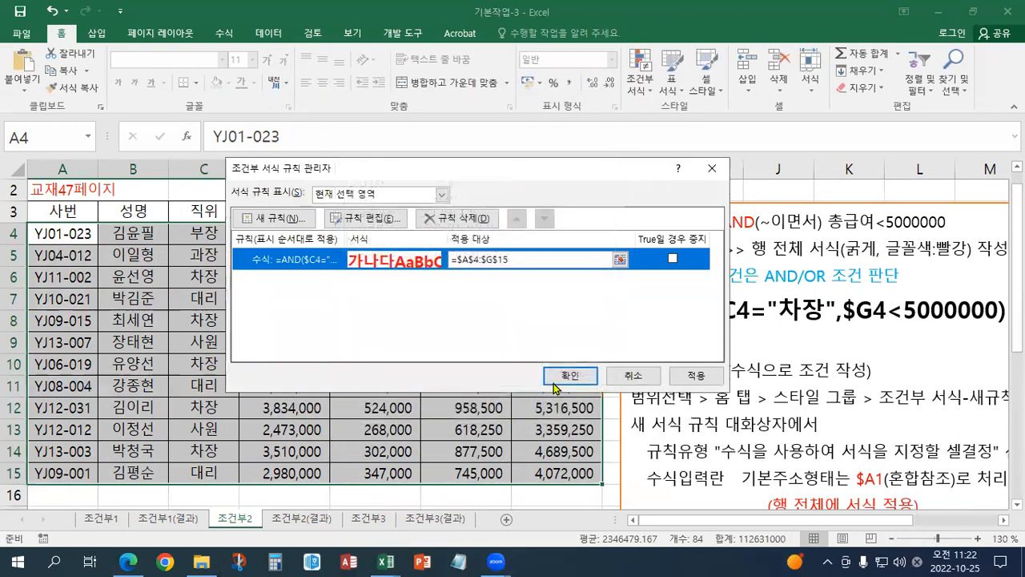
left_click(558, 380)
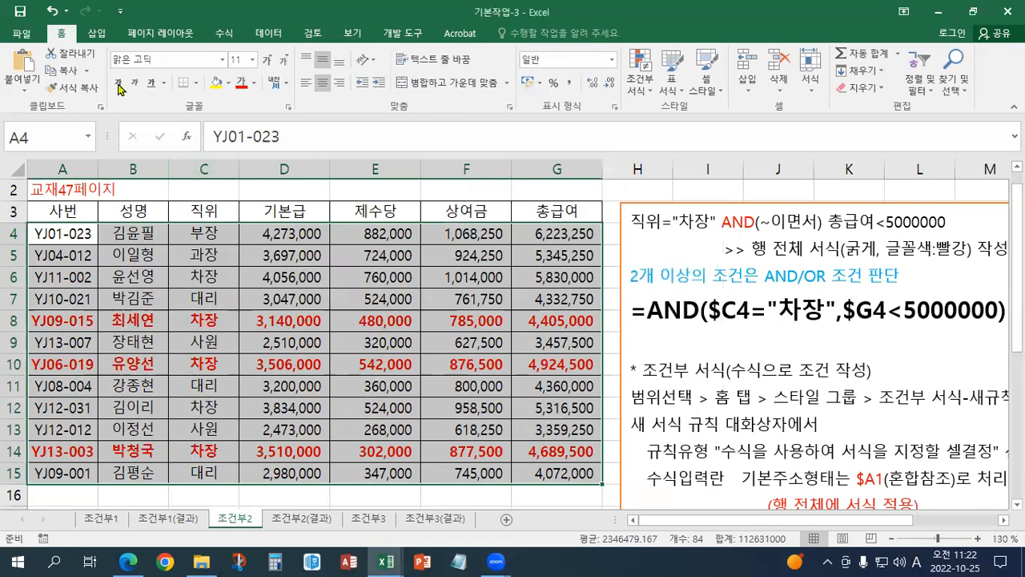
left_click(16, 11)
- On the 조건부3 sheet, enter 교재48페이지 in cell A2 and make its text red
left_click(367, 521)
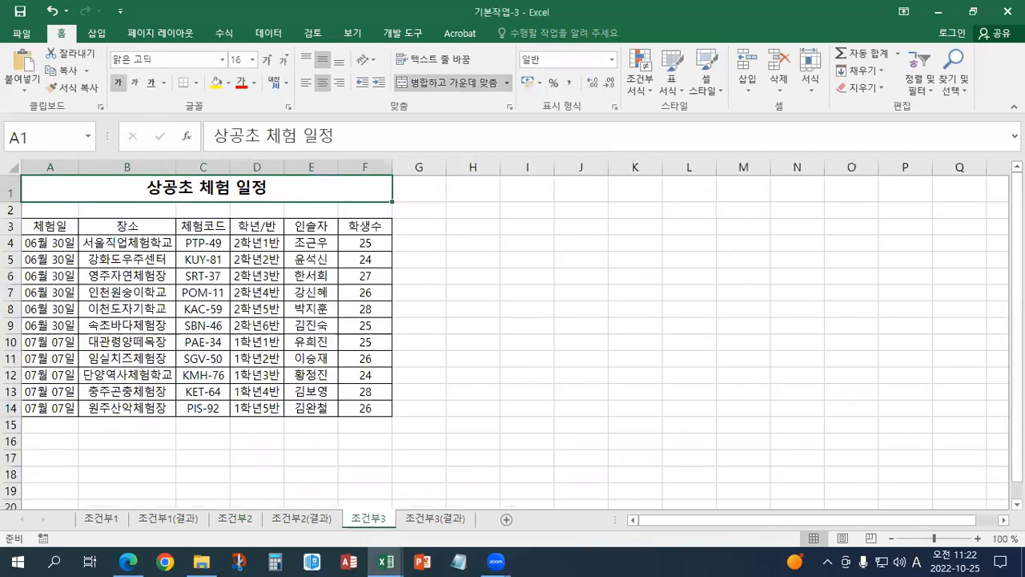
key("ctrl+v")
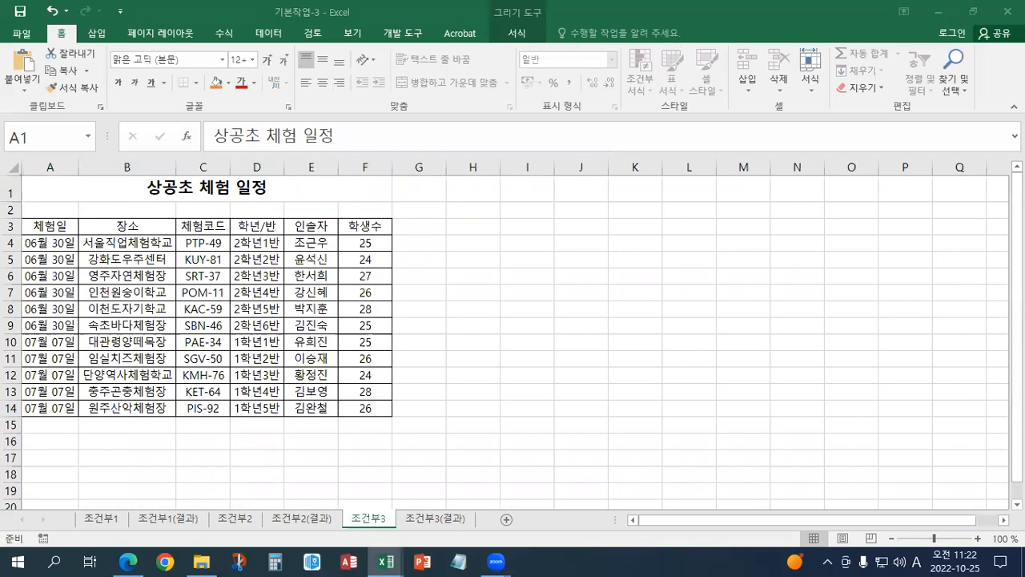
left_click(77, 208)
type("RYWO")
key("BackSpace")
key("BackSpace")
key("BackSpace")
key("BackSpace")
key("Hangul")
type("교재48페이지")
key("Return")
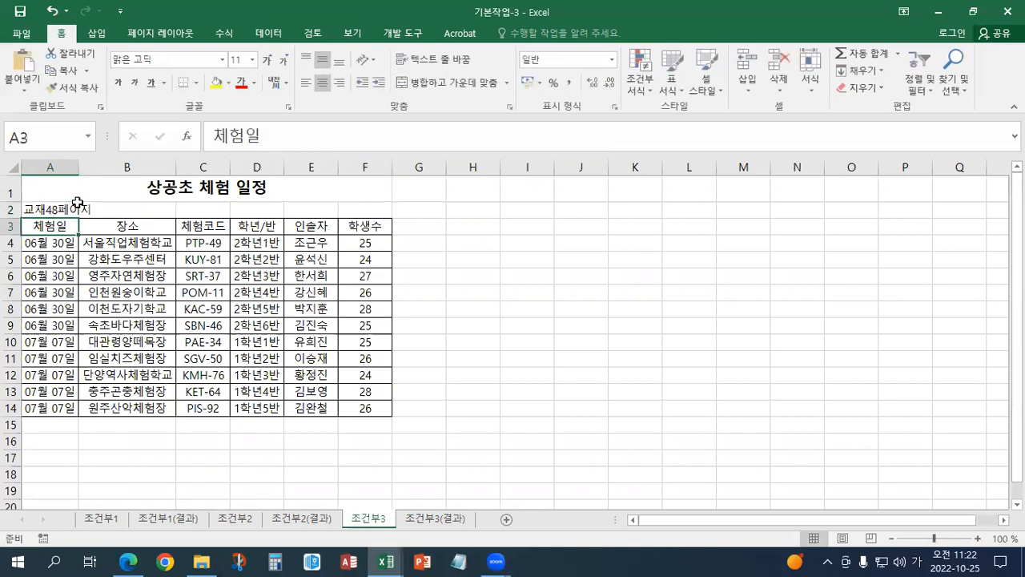
left_click(78, 204)
left_click(240, 83)
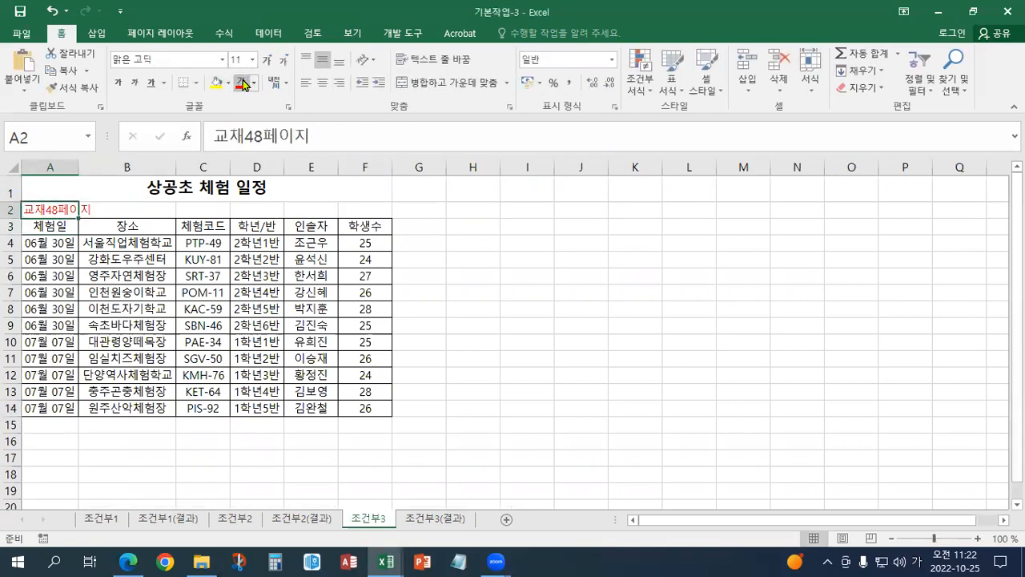
- Paste the copied text box explaining the OR condition and place it beside the schedule table, starting in column G
scroll(335, 253, "up", 3)
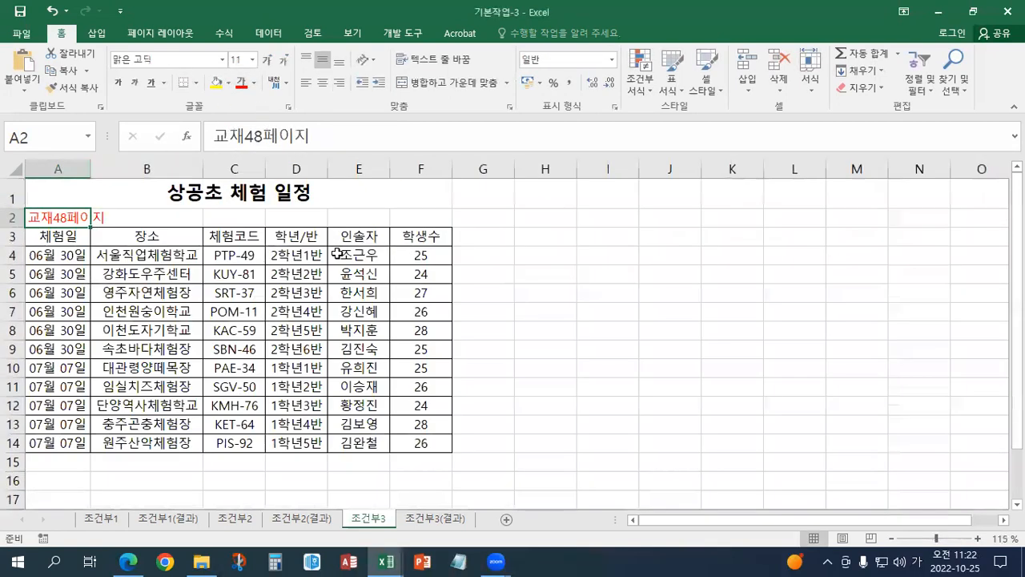
key("alt+Tab")
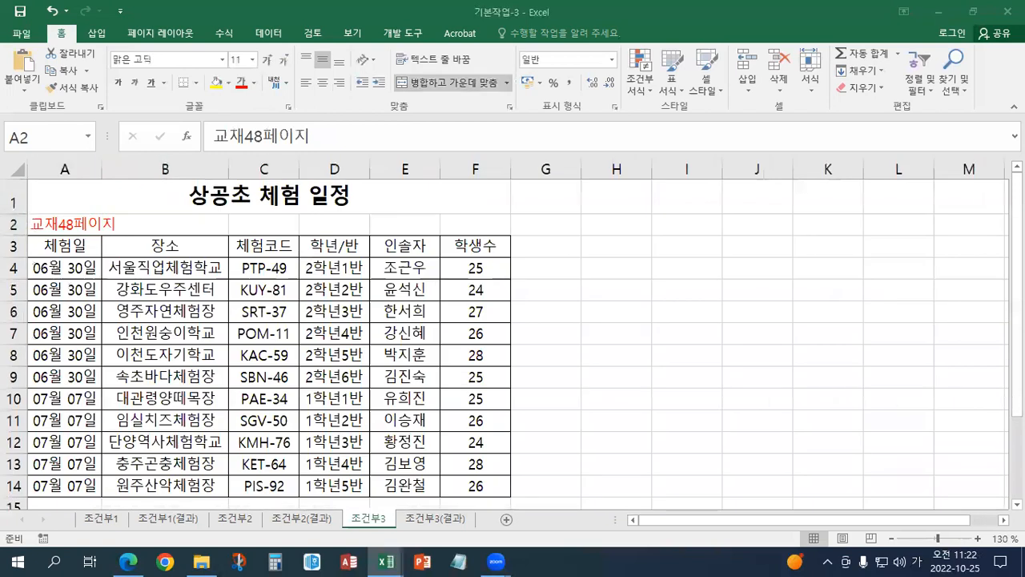
key("alt+Tab")
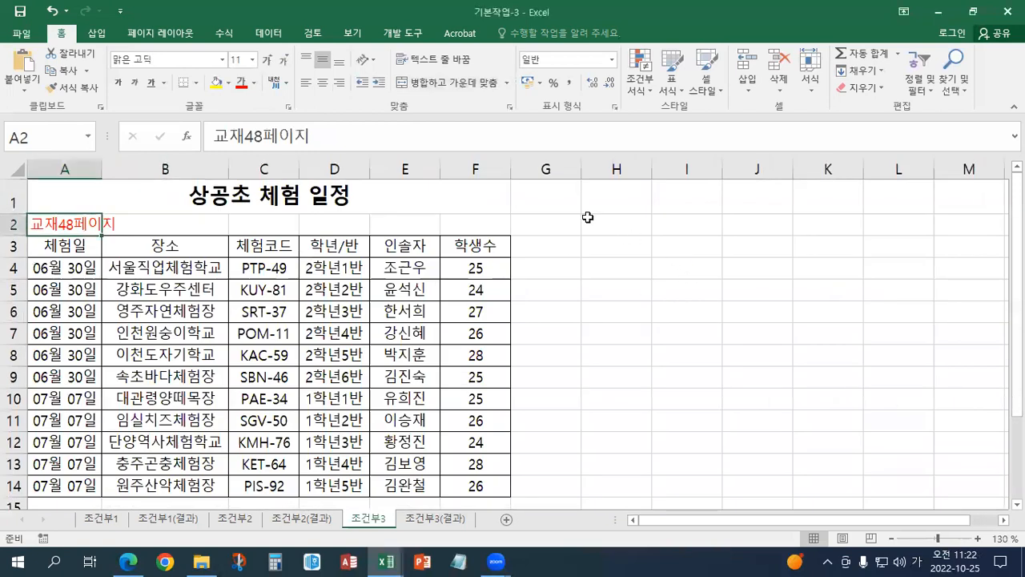
left_click(555, 200)
key("ctrl+v")
left_click_drag(521, 207, 542, 219)
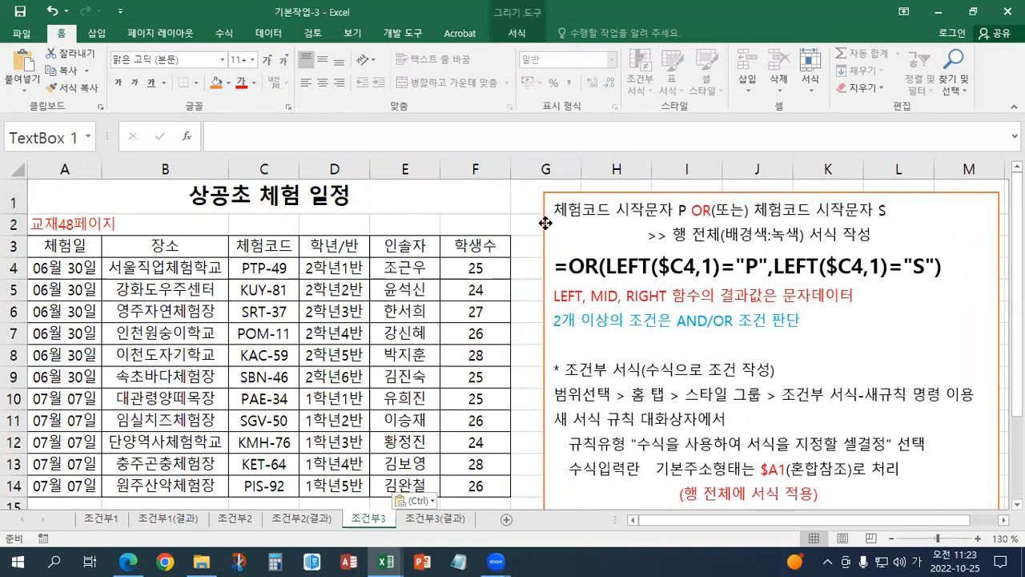
left_click(426, 200)
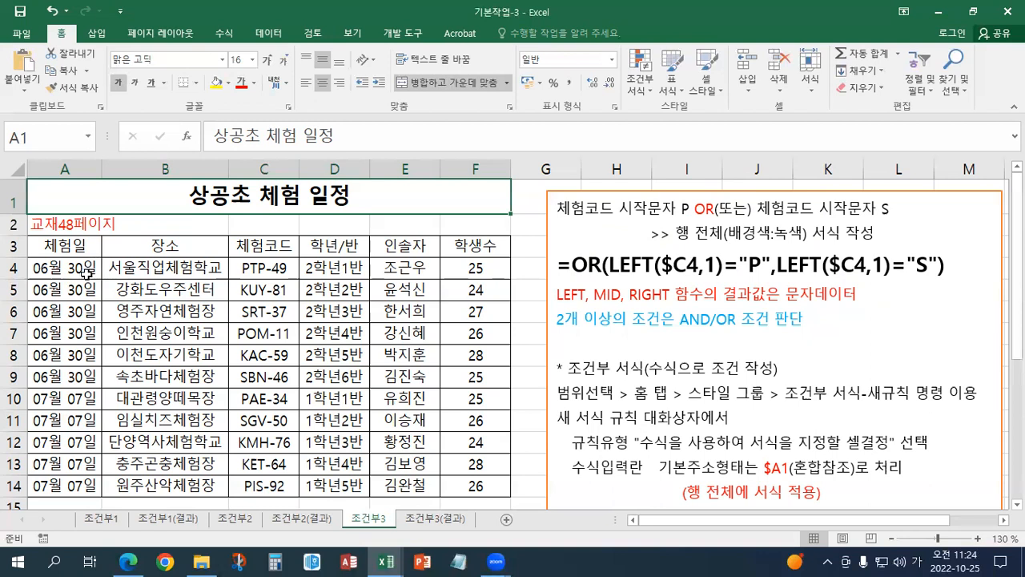
- Start a conditional formatting rule for A4:F14 that uses a formula to determine which cells to format
left_click_drag(83, 271, 452, 479)
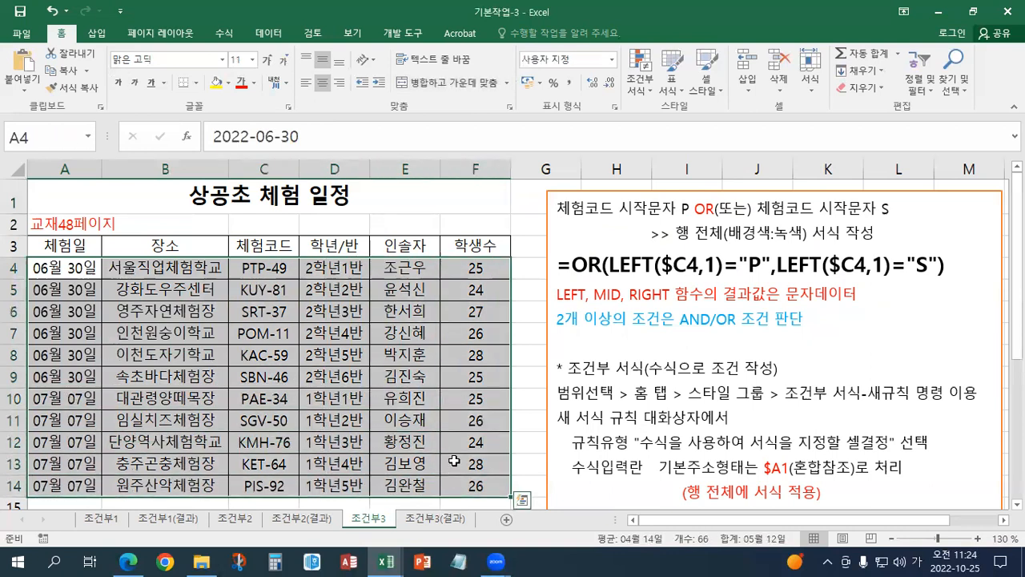
left_click(641, 95)
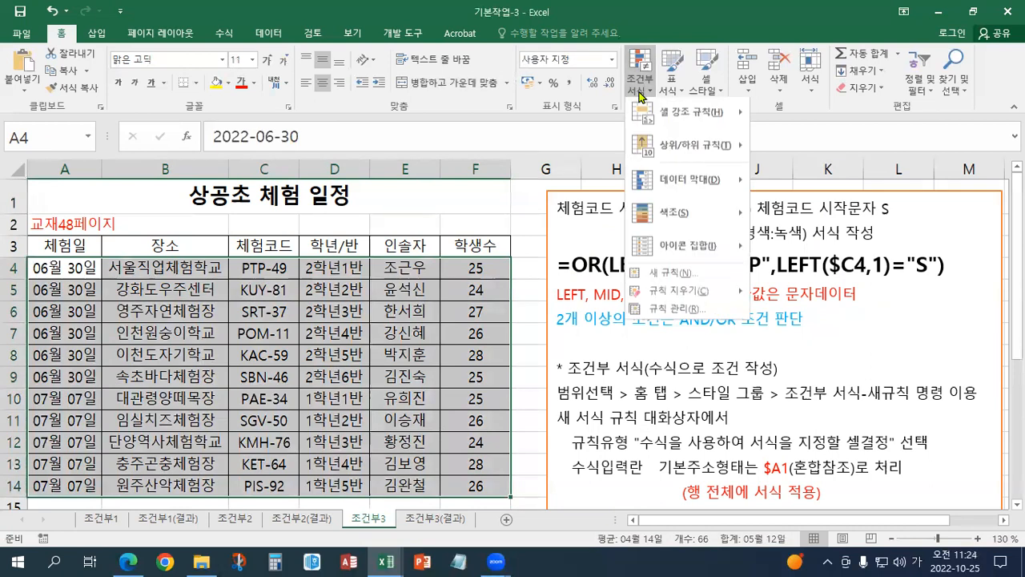
left_click(649, 278)
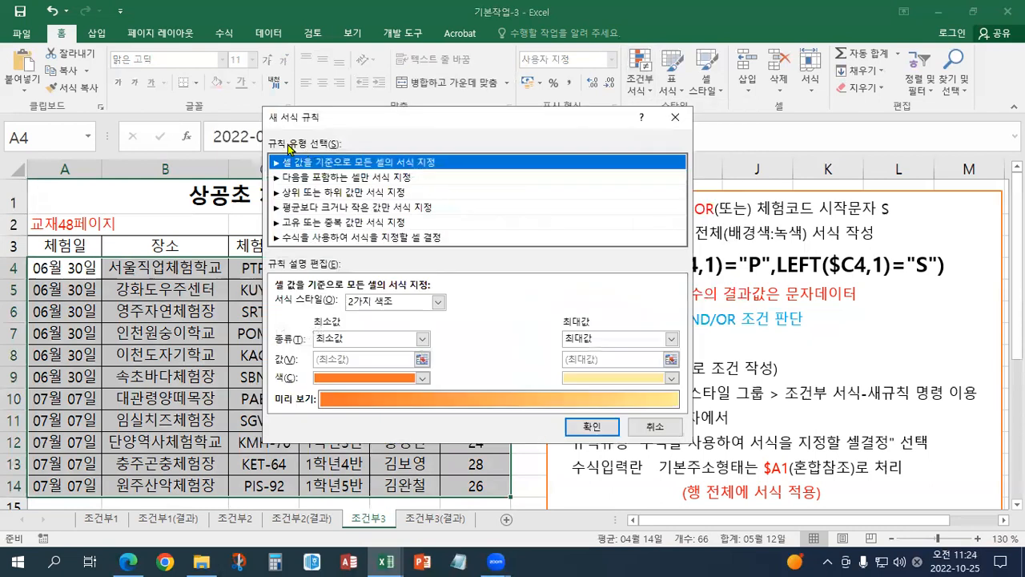
left_click(296, 238)
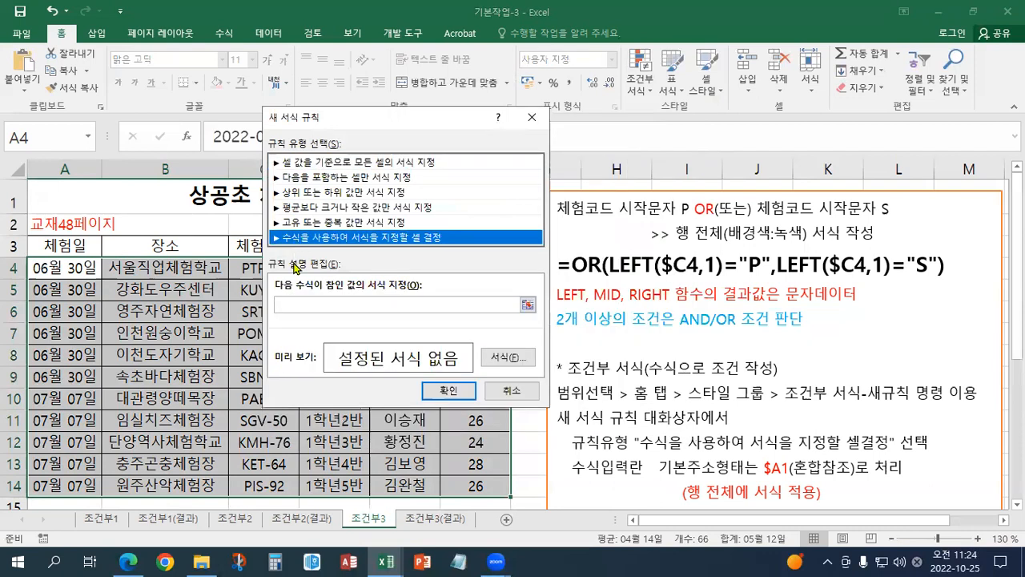
- Enter =LEFT($C4,1)="P", as the first condition in the rule formula, with only the column of C4 fixed
left_click(284, 302)
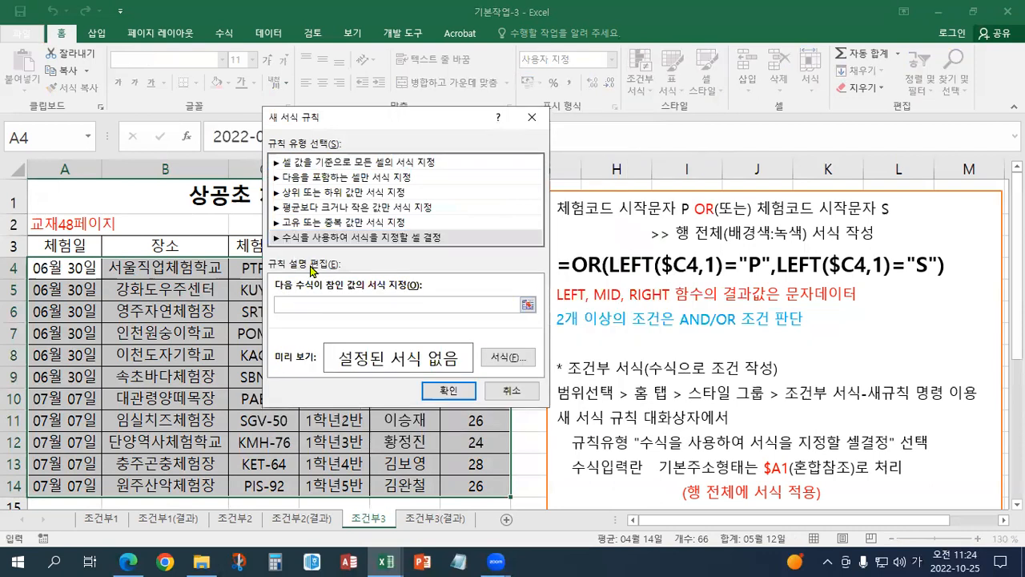
type("=")
left_click_drag(336, 121, 221, 294)
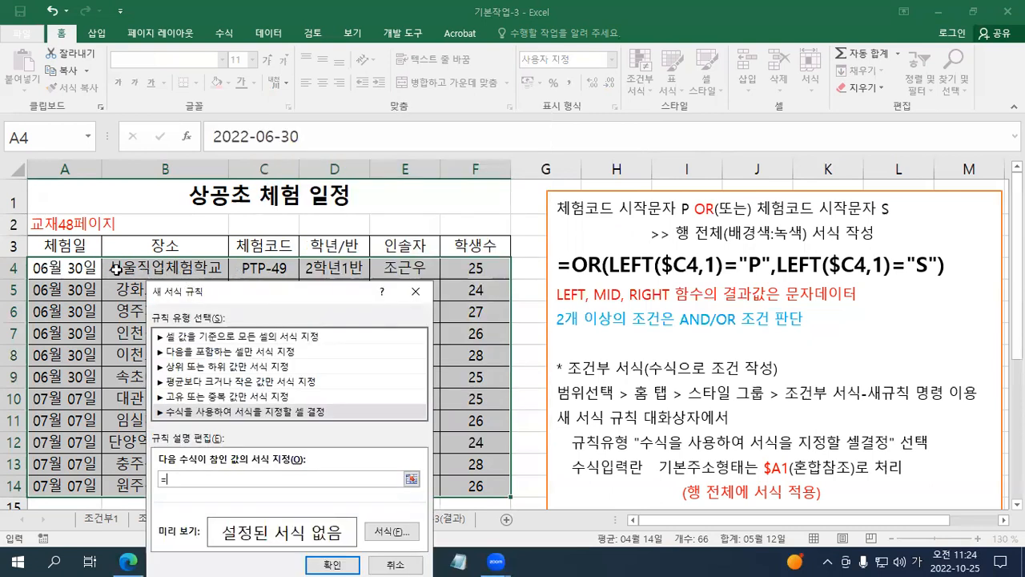
left_click(258, 272)
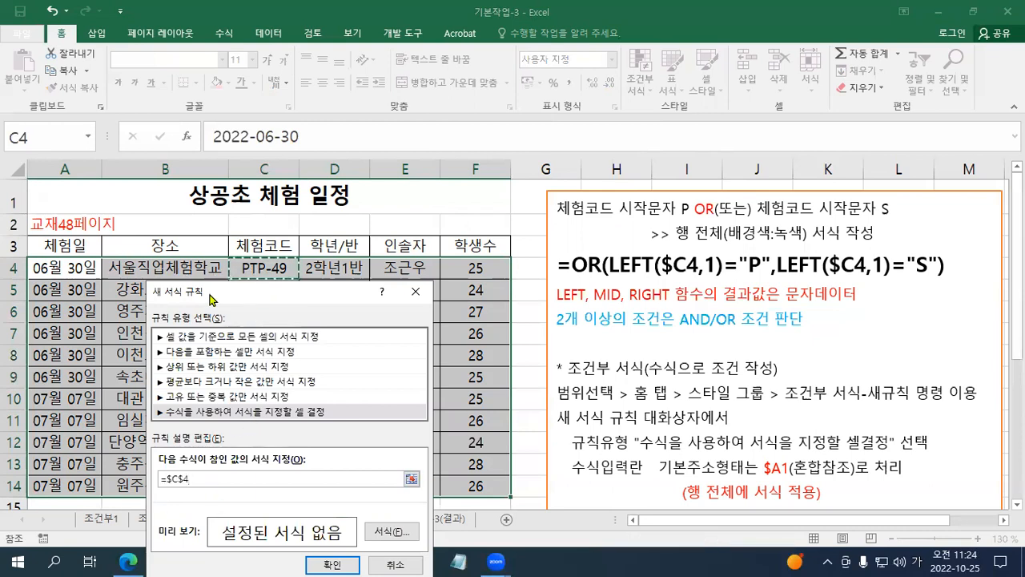
key("F4")
key("F4")
left_click(170, 478)
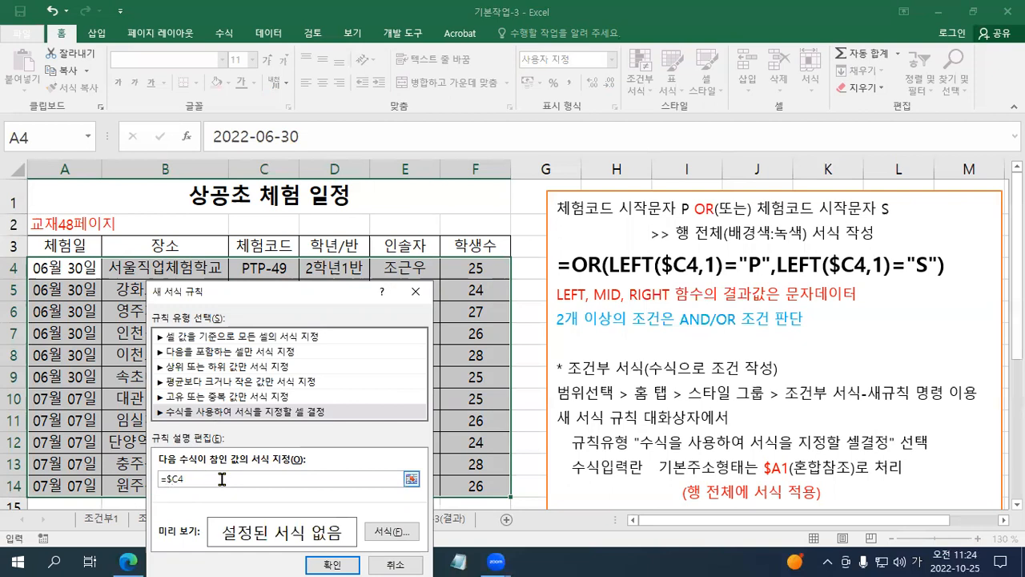
type("ㅣㄷ")
key("BackSpace")
key("BackSpace")
type("LEFT(")
type(",1)=\"P\",")
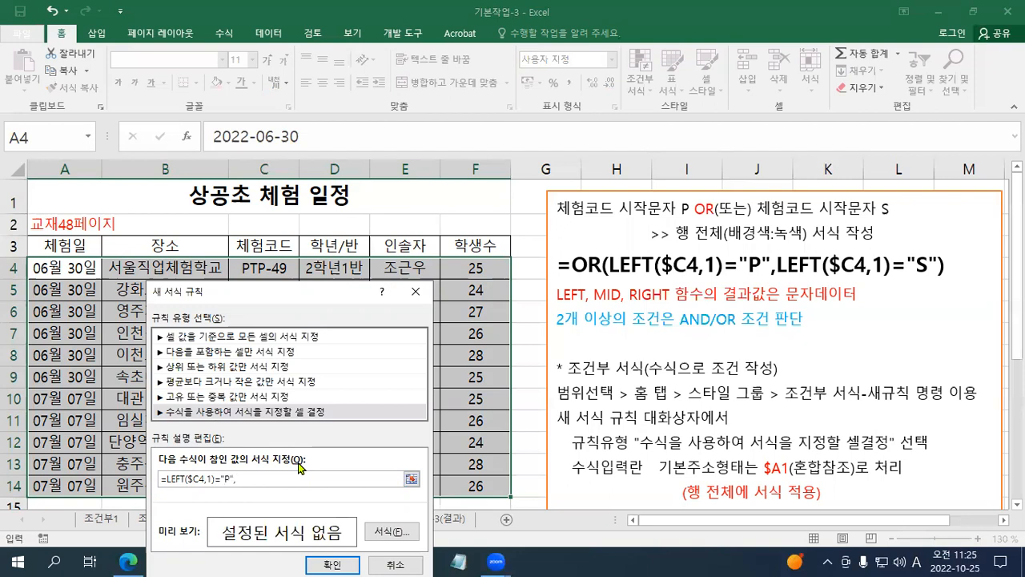
- Add LEFT($C4,1)="S" as the second condition after the comma, with only the column of C4 fixed
type("LEFT(")
left_click(278, 272)
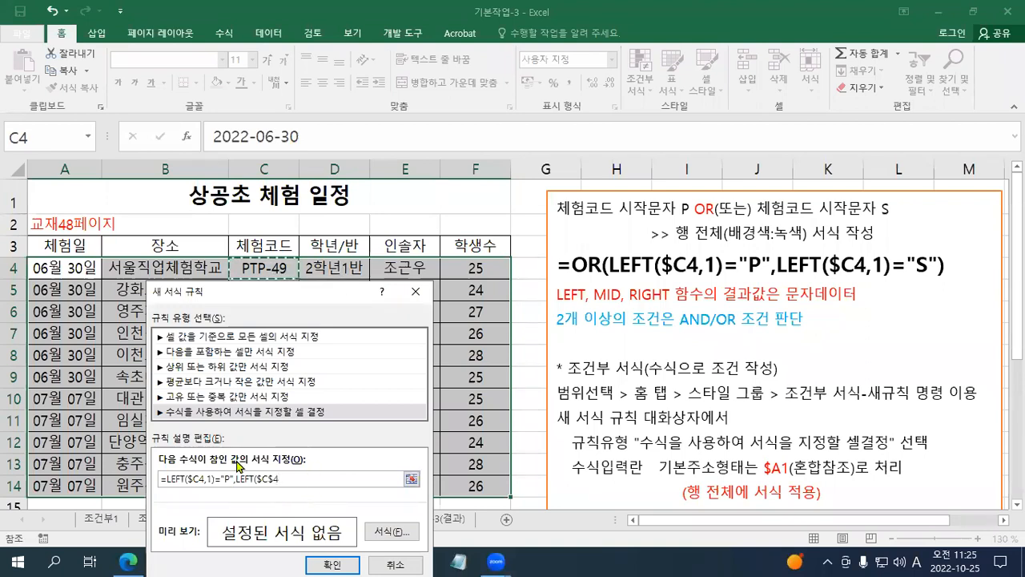
key("F4")
key("F4")
type(",1)=\"S\"")
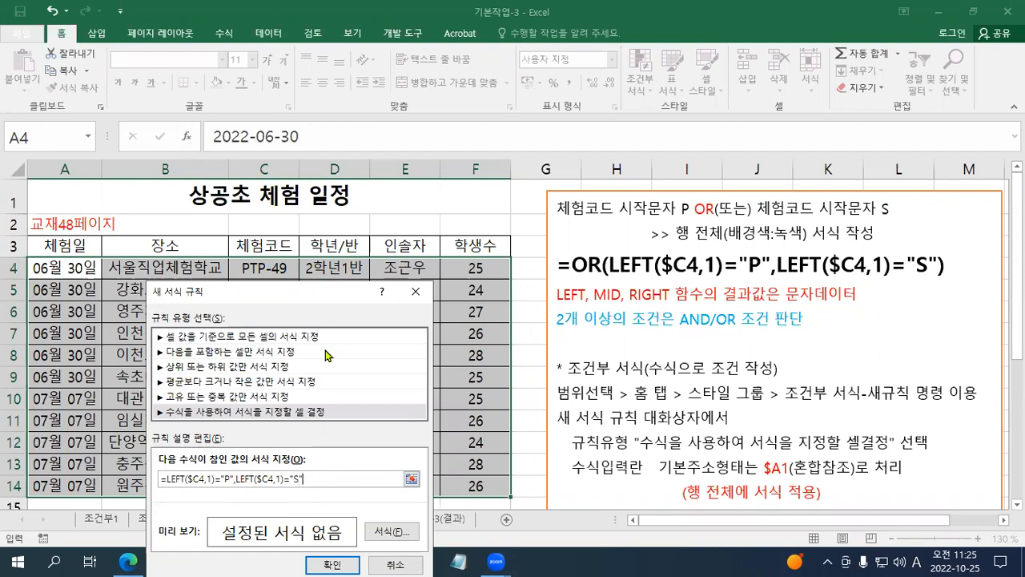
- Wrap both conditions in OR so the rule formula reads =OR(LEFT($C4,1)="P",LEFT($C4,1)="S")
left_click_drag(313, 291, 312, 148)
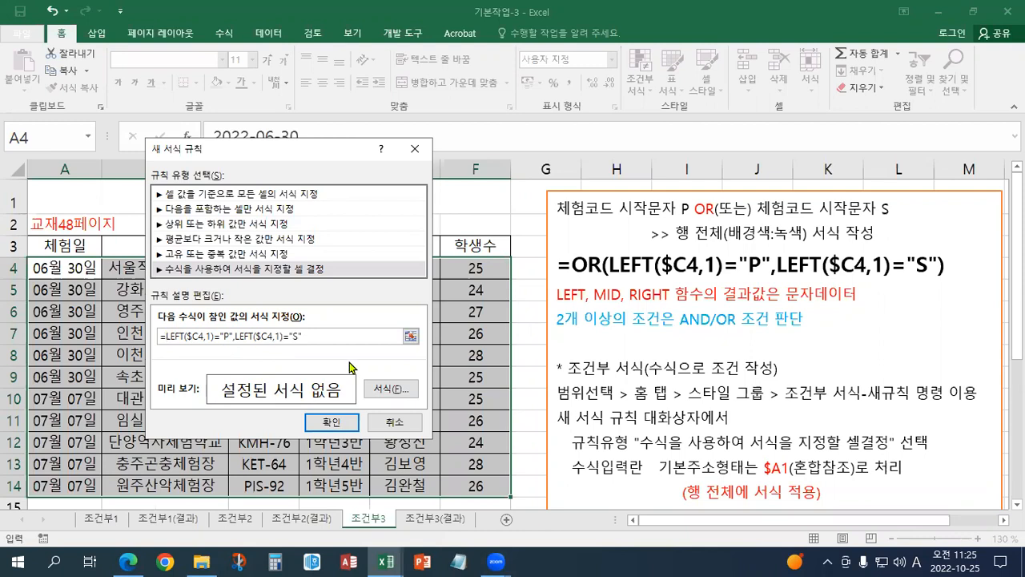
type("OR")
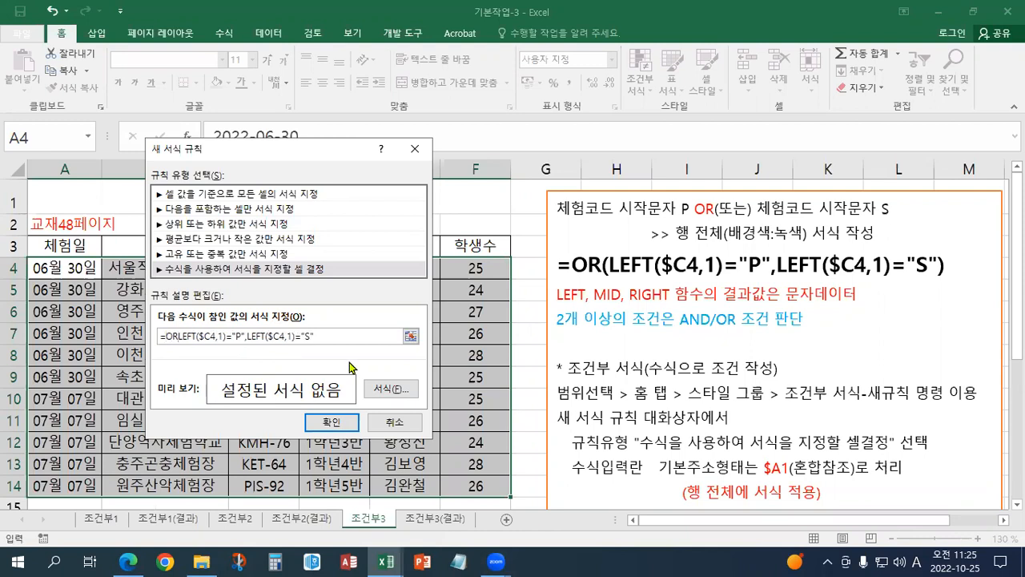
type("(")
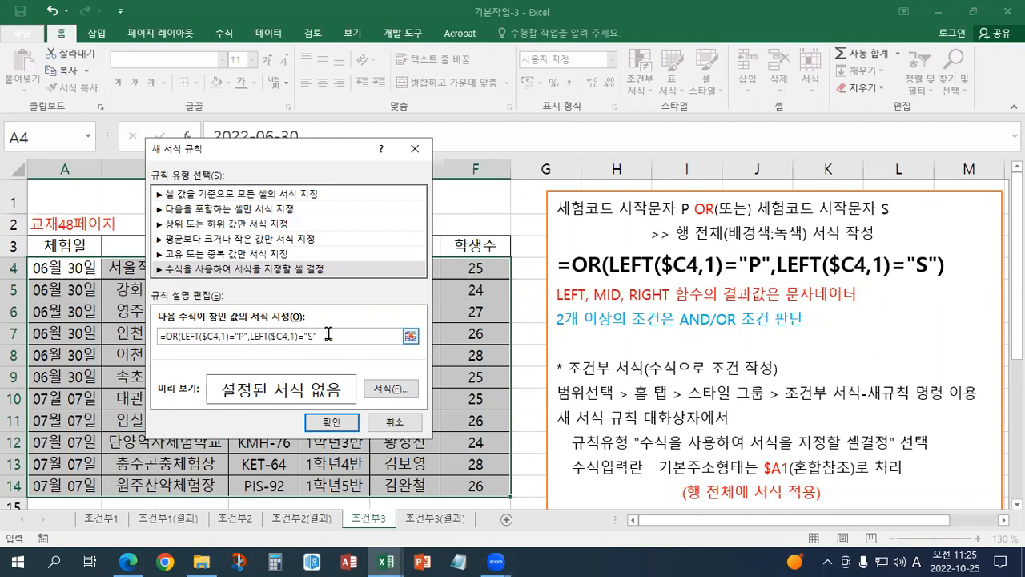
left_click(329, 334)
type(")")
left_click_drag(290, 156, 271, 134)
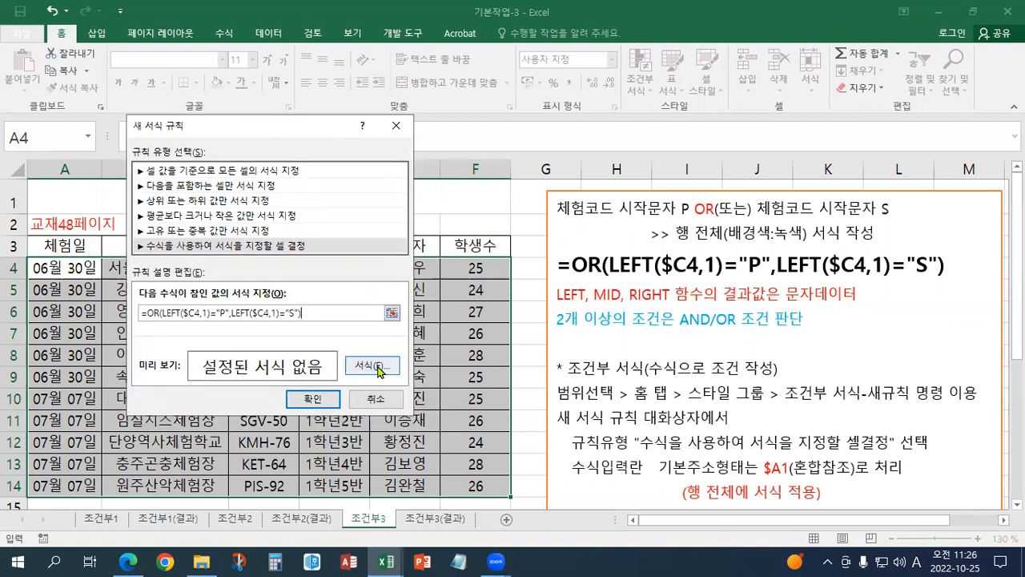
- Give the OR rule the standard green background fill and apply the rule to A4:F14
left_click(372, 366)
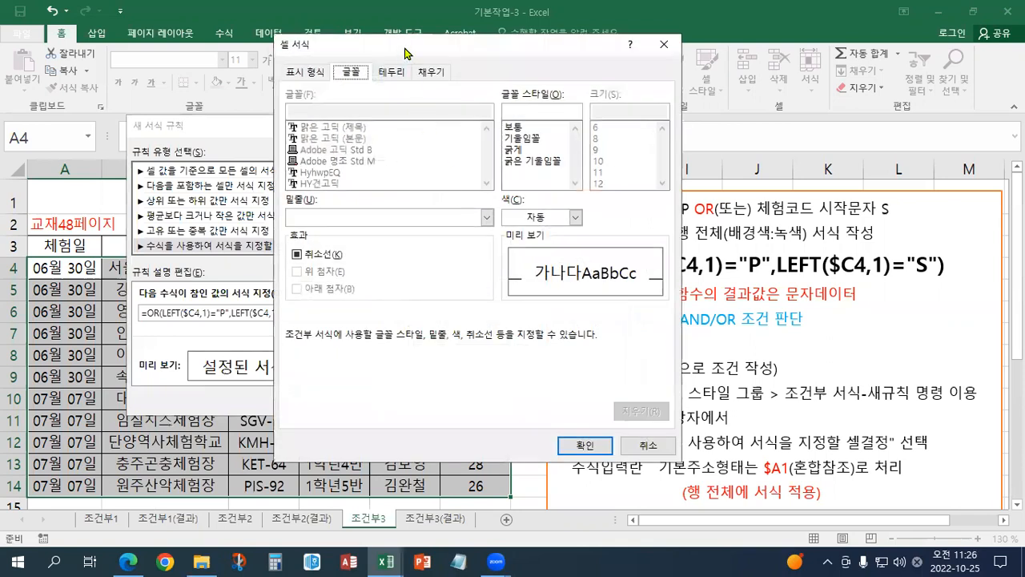
left_click_drag(404, 53, 440, 54)
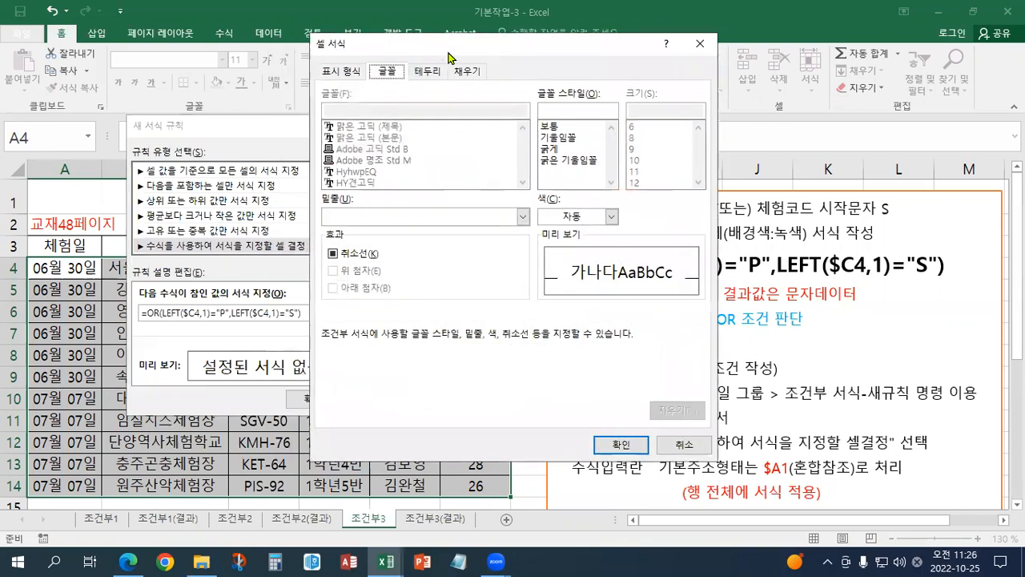
left_click(468, 71)
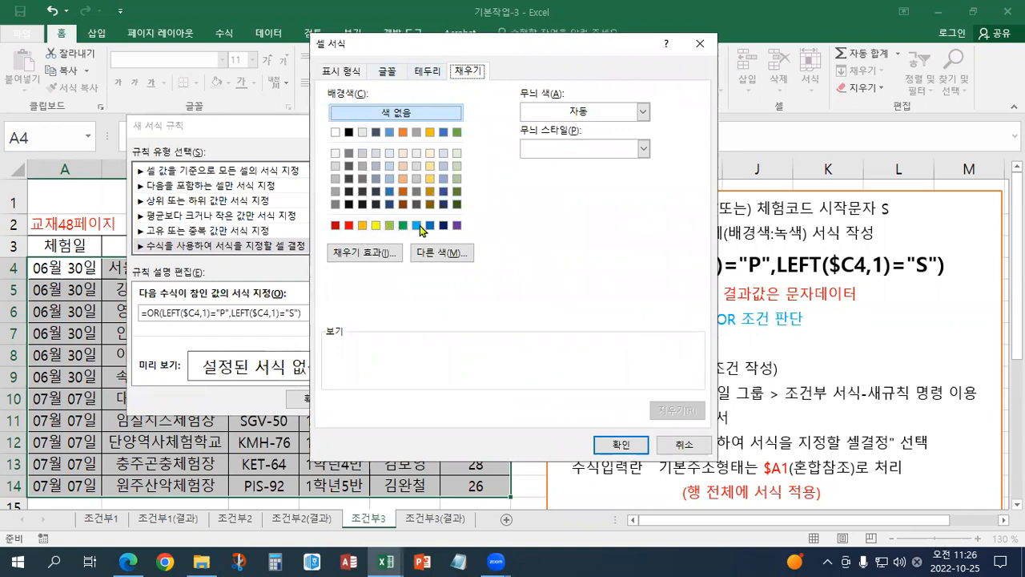
left_click(643, 112)
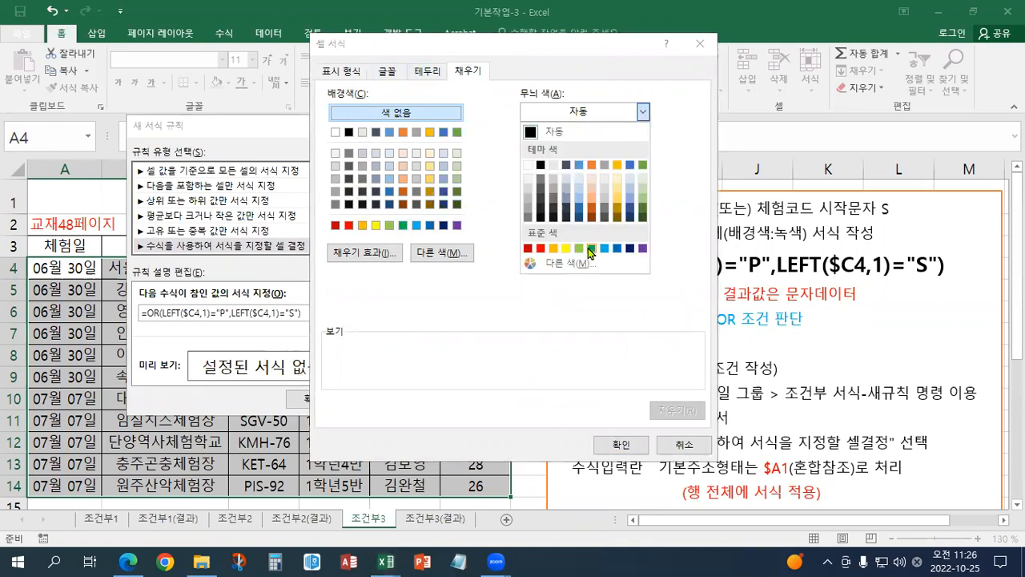
left_click(475, 292)
left_click(402, 227)
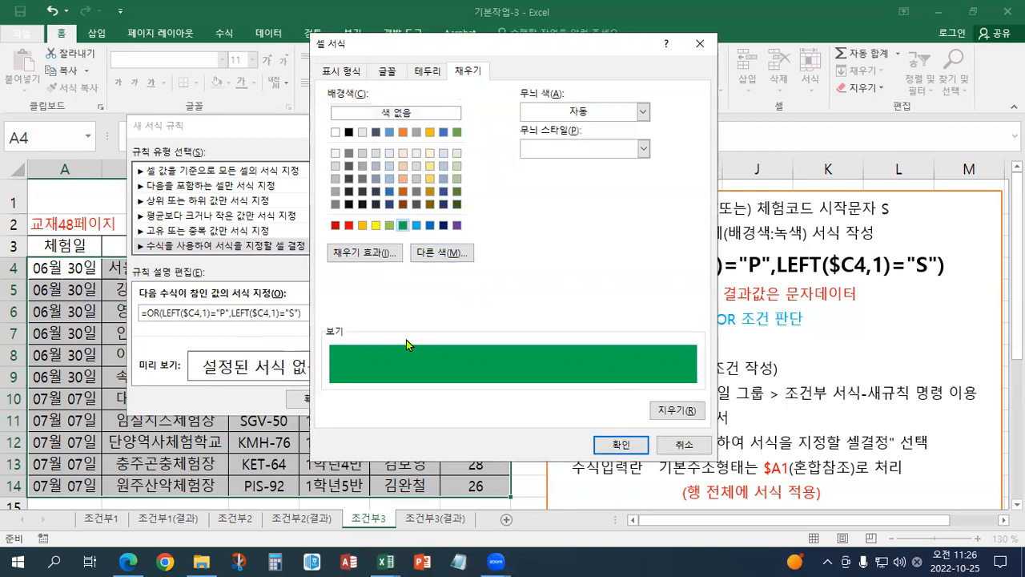
left_click(621, 445)
left_click(325, 399)
- Check table rows 4 to 8 and row 14 against the condition that 체험코드 starts with P or S
left_click_drag(78, 270, 480, 268)
left_click_drag(76, 290, 469, 289)
left_click_drag(80, 310, 481, 311)
left_click_drag(81, 331, 404, 332)
left_click_drag(80, 354, 505, 354)
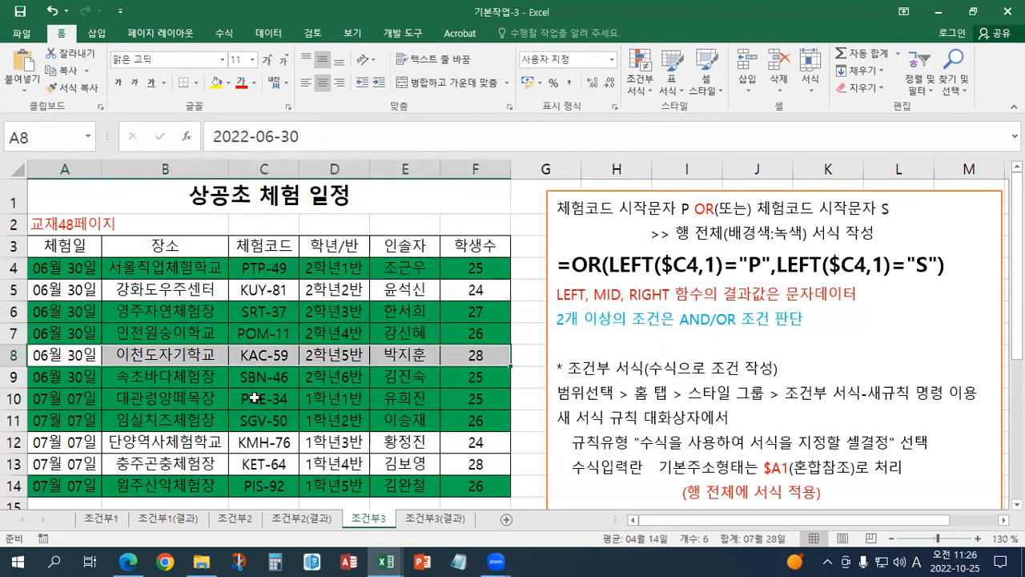
left_click_drag(71, 487, 489, 484)
left_click(453, 470)
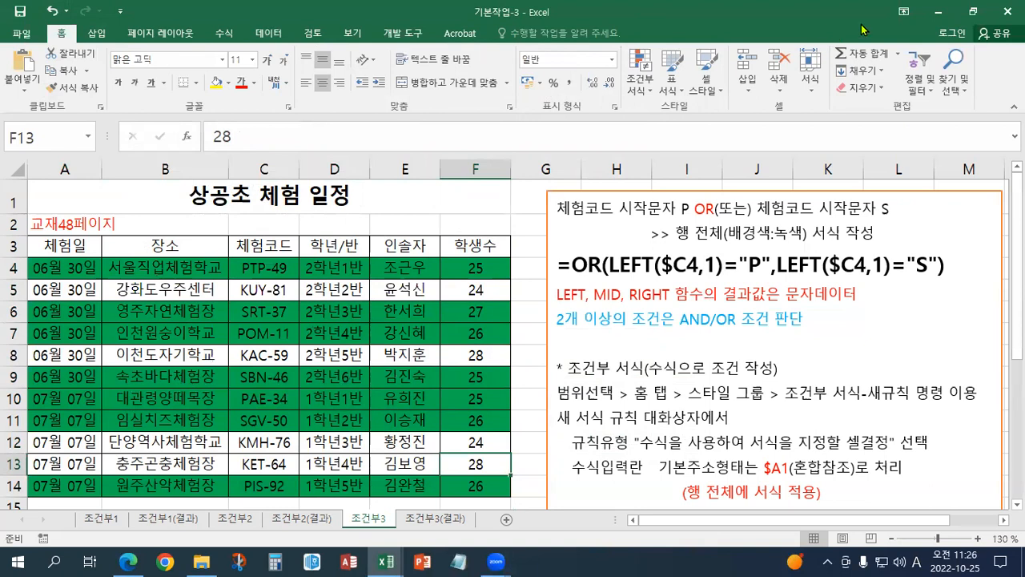
left_click(974, 11)
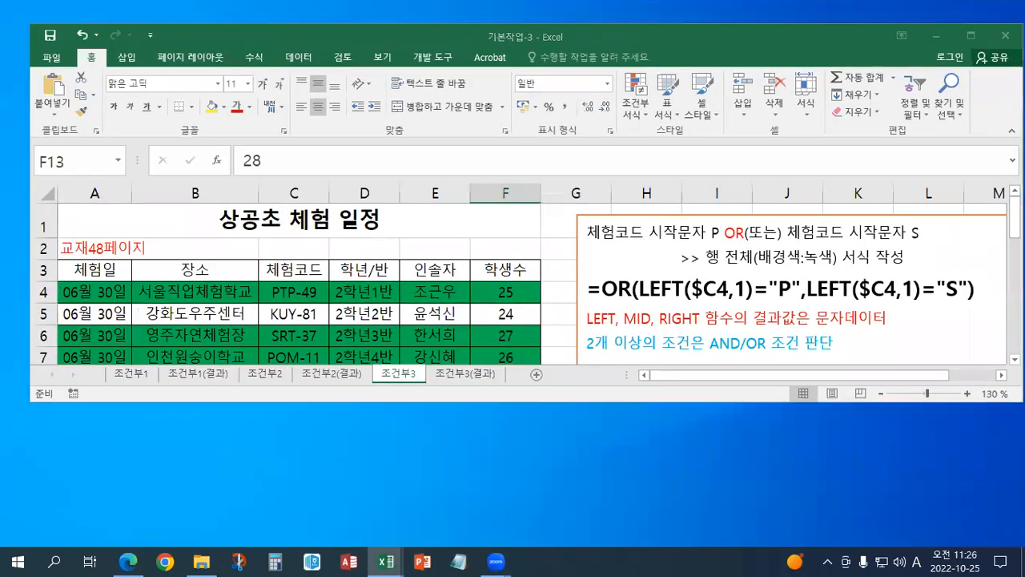
left_click_drag(234, 33, 220, 26)
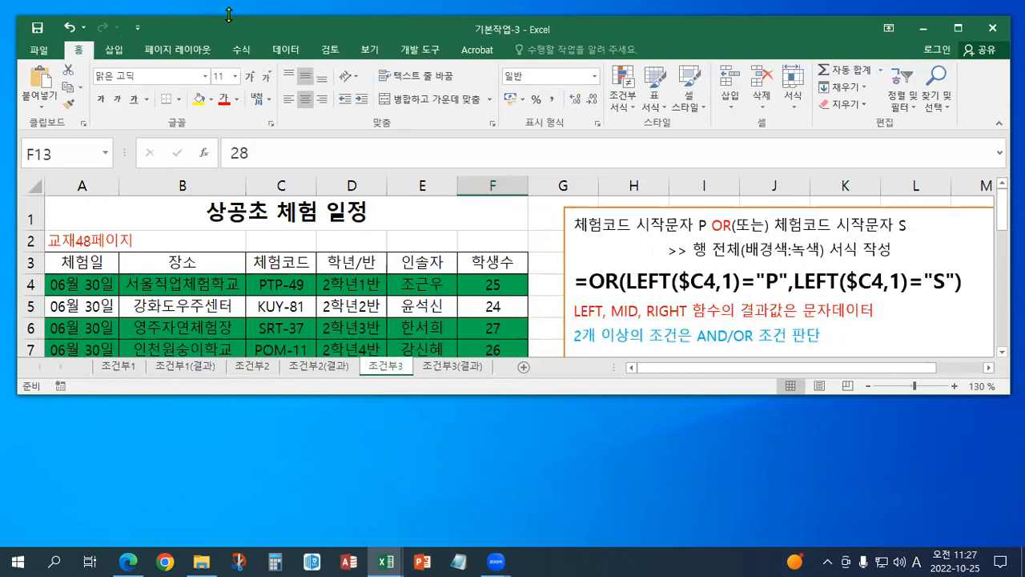
double_click(289, 33)
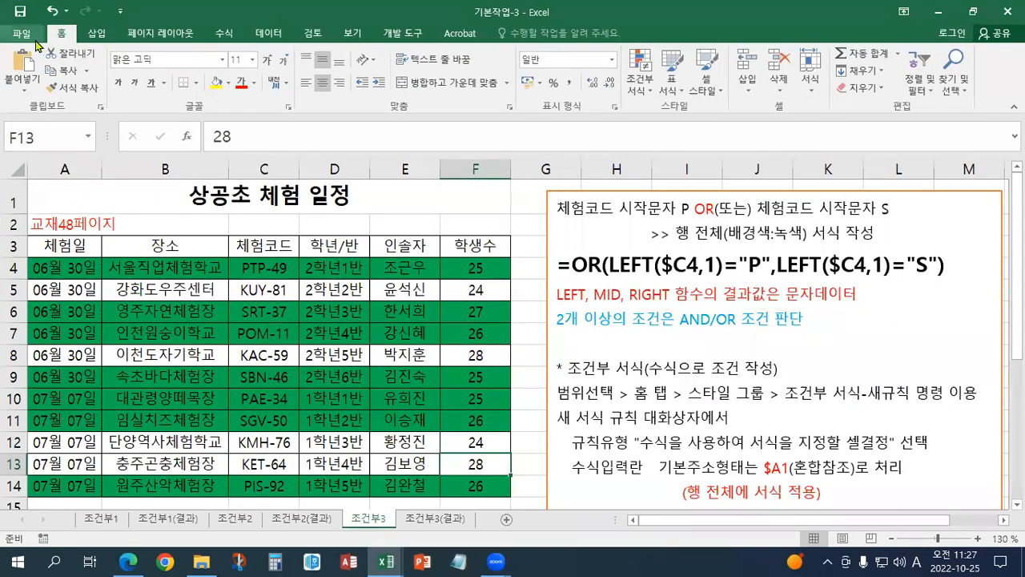
- Switch from 기본작업-3 to the open workbook ★엑셀기능정리_컴활2급실기
left_click(29, 39)
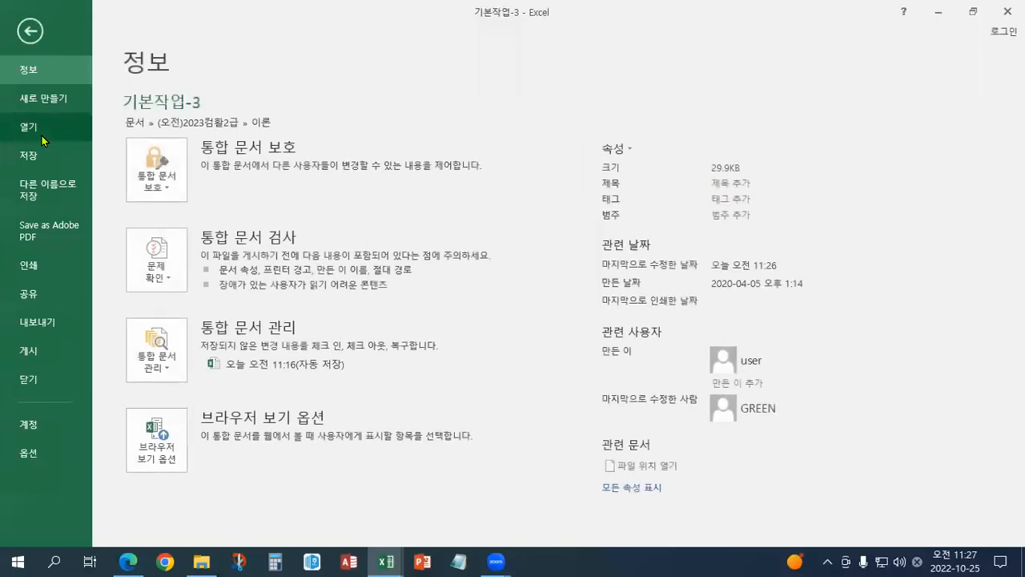
left_click(41, 134)
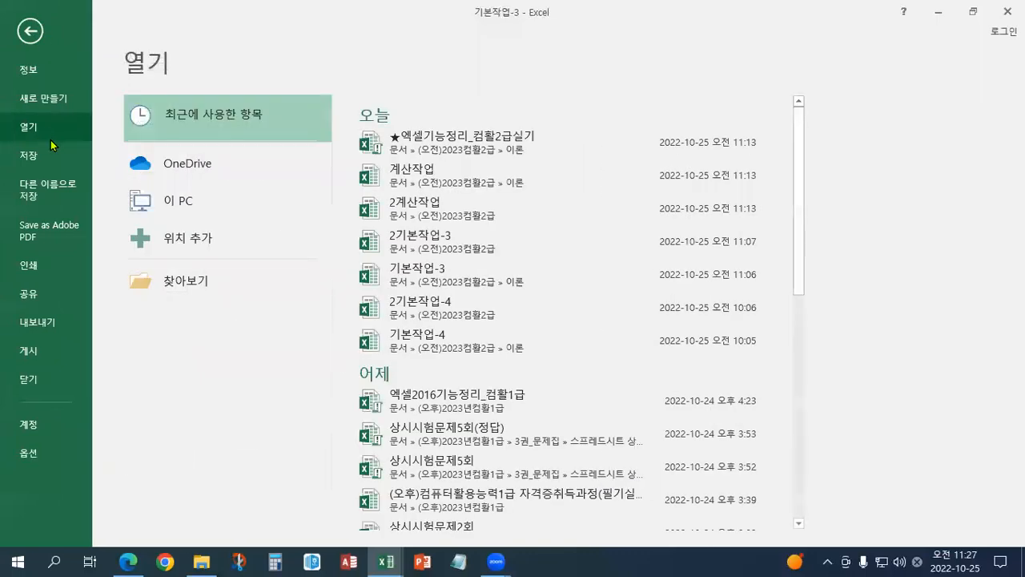
mouse_move(386, 561)
left_click(441, 541)
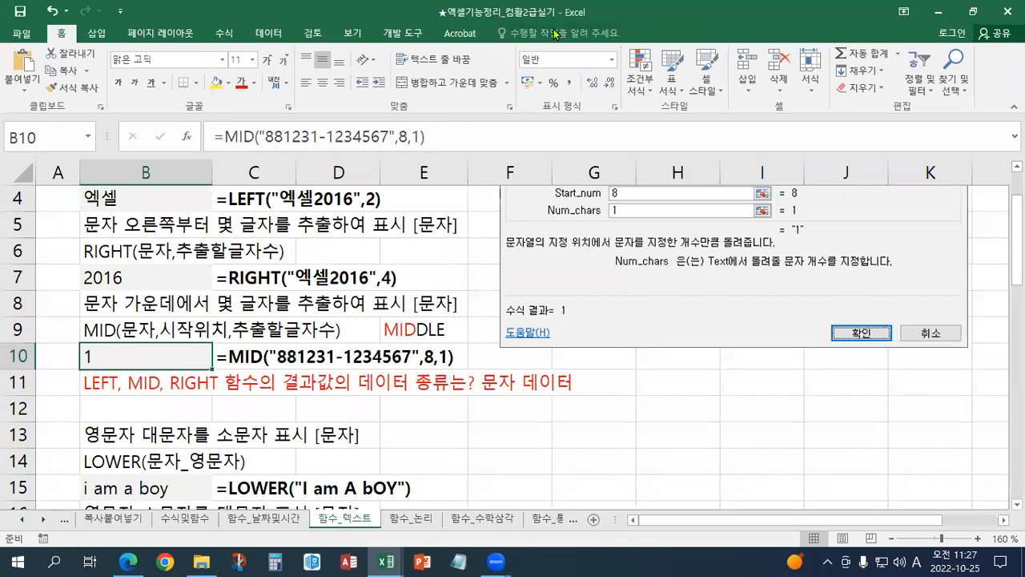
left_click(386, 560)
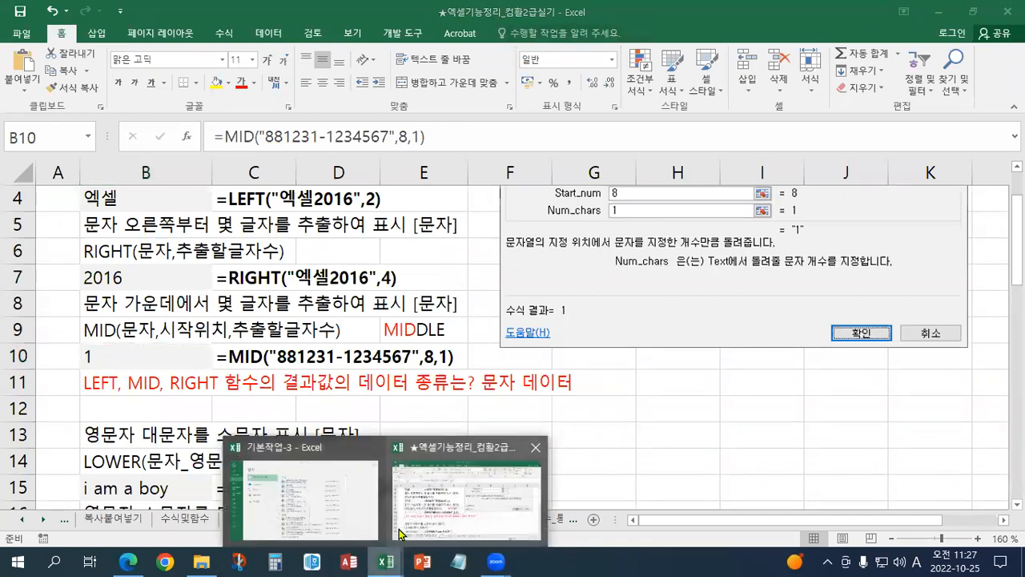
left_click(433, 496)
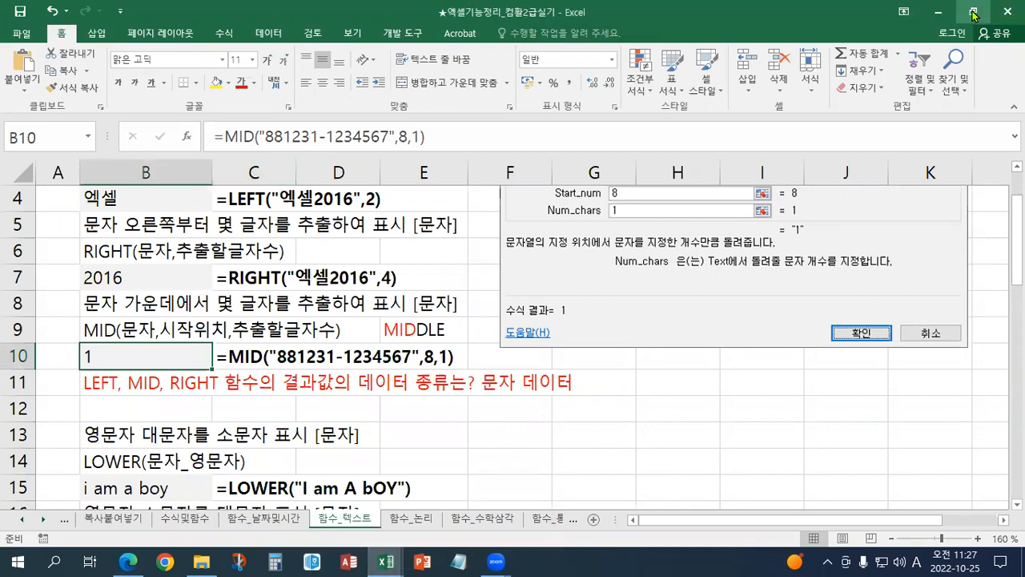
- Look up the folder that holds the ★엑셀기능정리_컴활2급실기 file, then return to its worksheet without opening anything
left_click(22, 32)
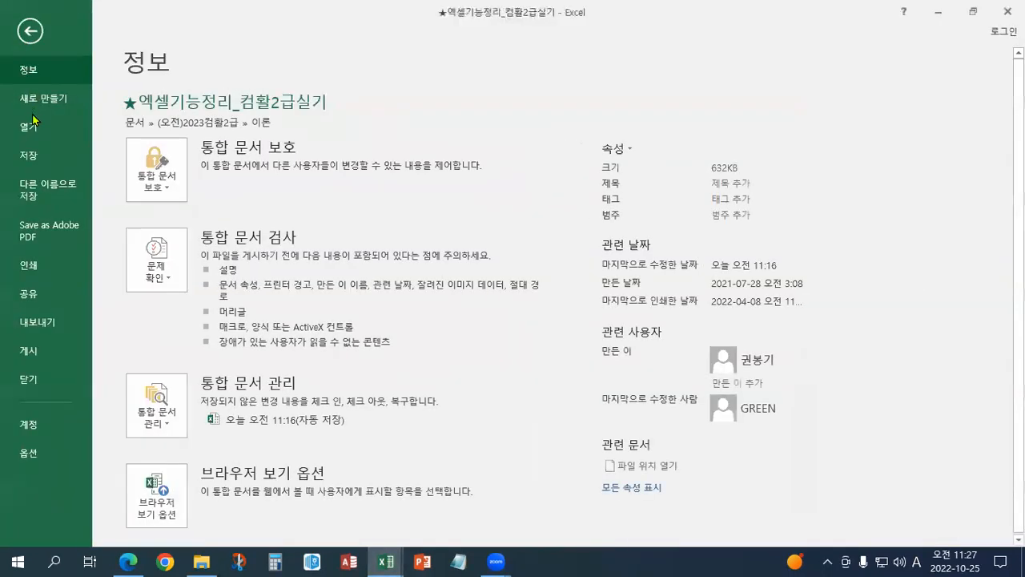
left_click(34, 124)
left_click(240, 279)
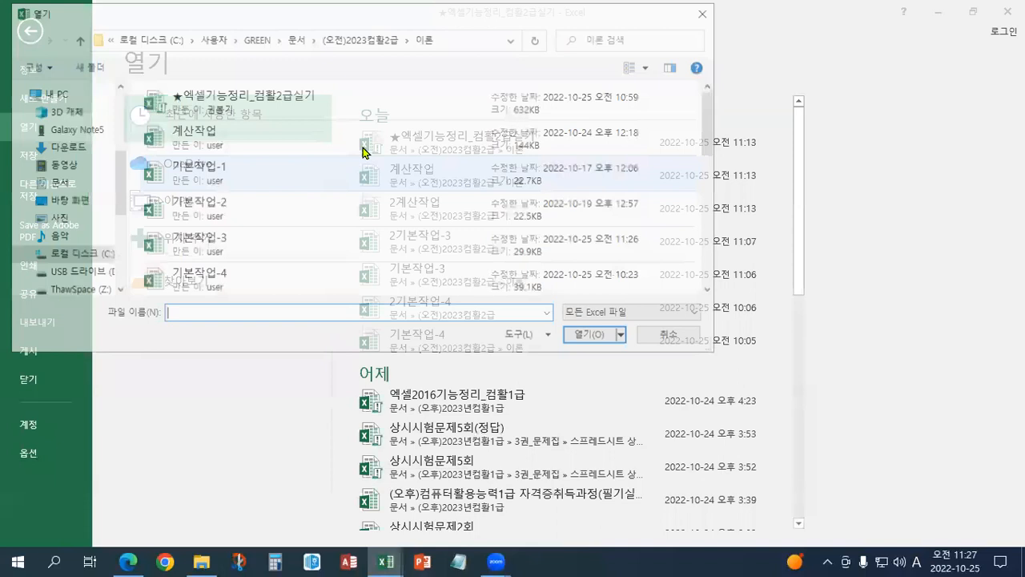
left_click(268, 103)
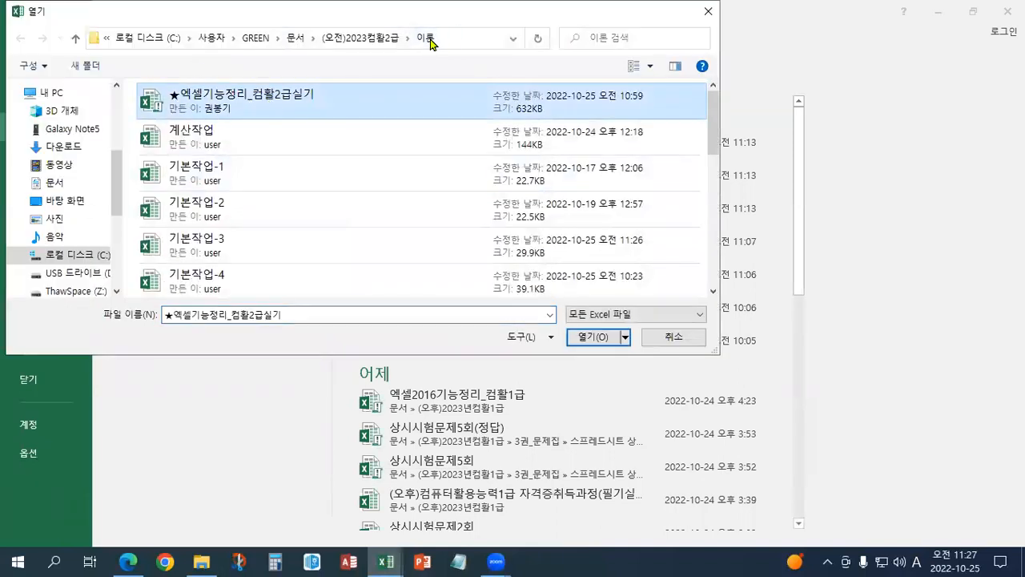
left_click(677, 341)
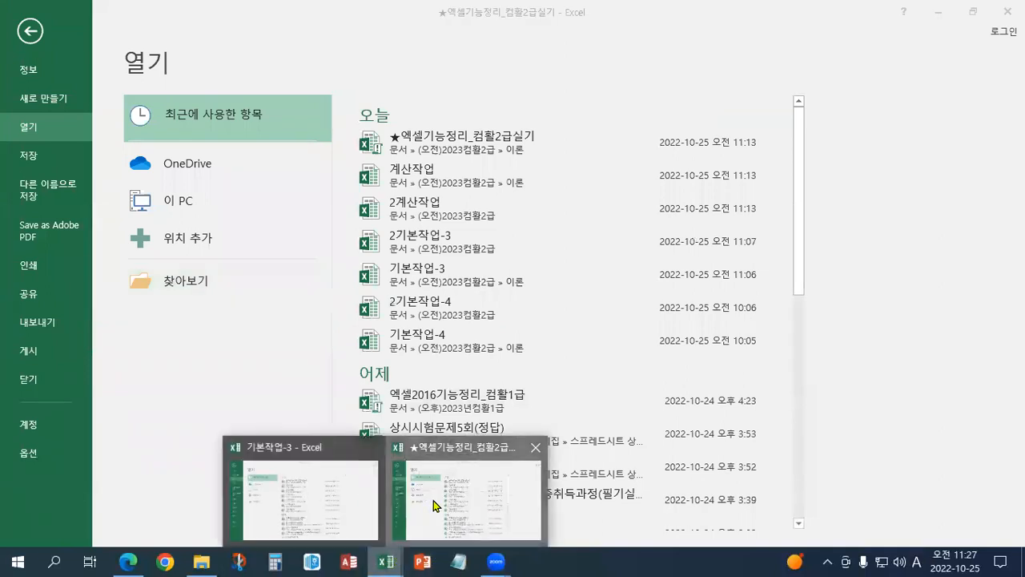
left_click(31, 32)
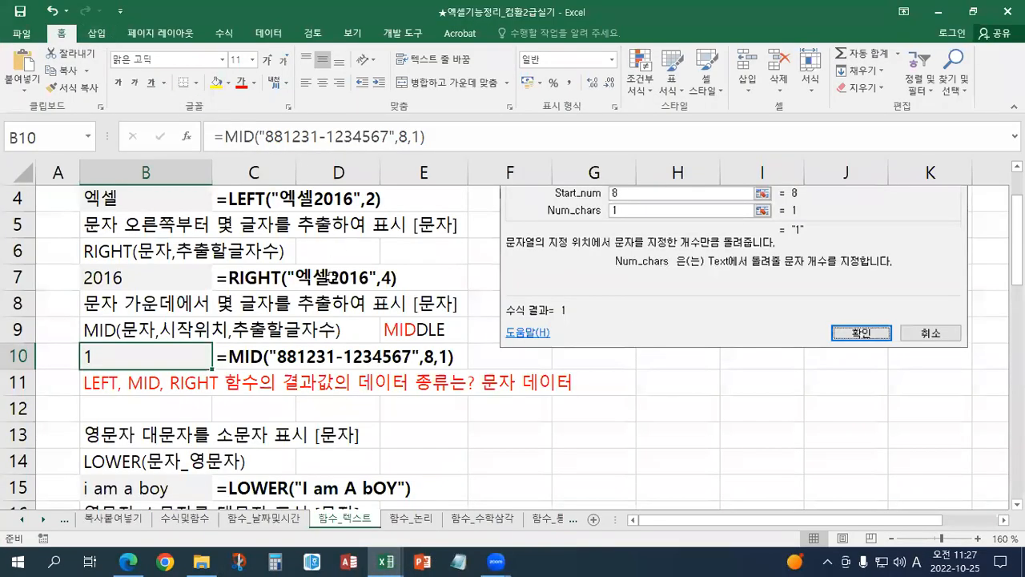
- Restore the ★엑셀기능정리_컴활2급실기 window to a smaller size and minimize the 기본작업-3 window behind it
left_click(973, 10)
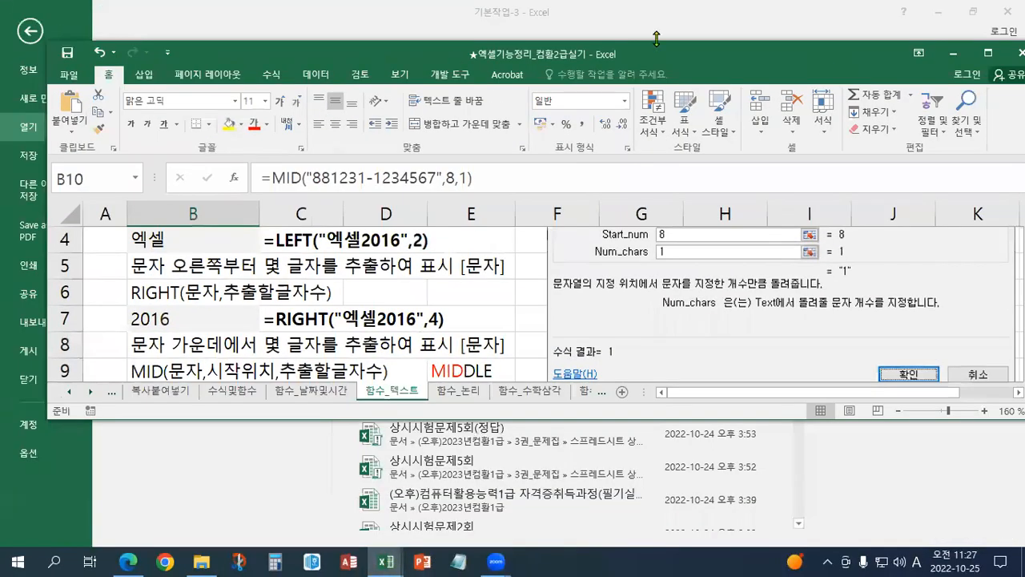
left_click(938, 12)
left_click_drag(676, 56, 636, 32)
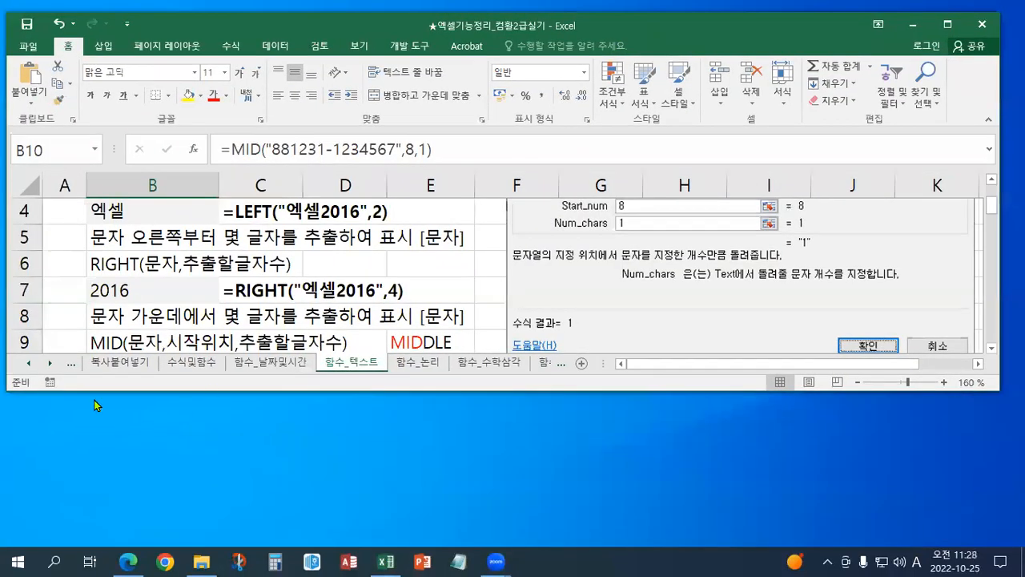
- Open the 정렬 sheet of the workbook
left_click(50, 364)
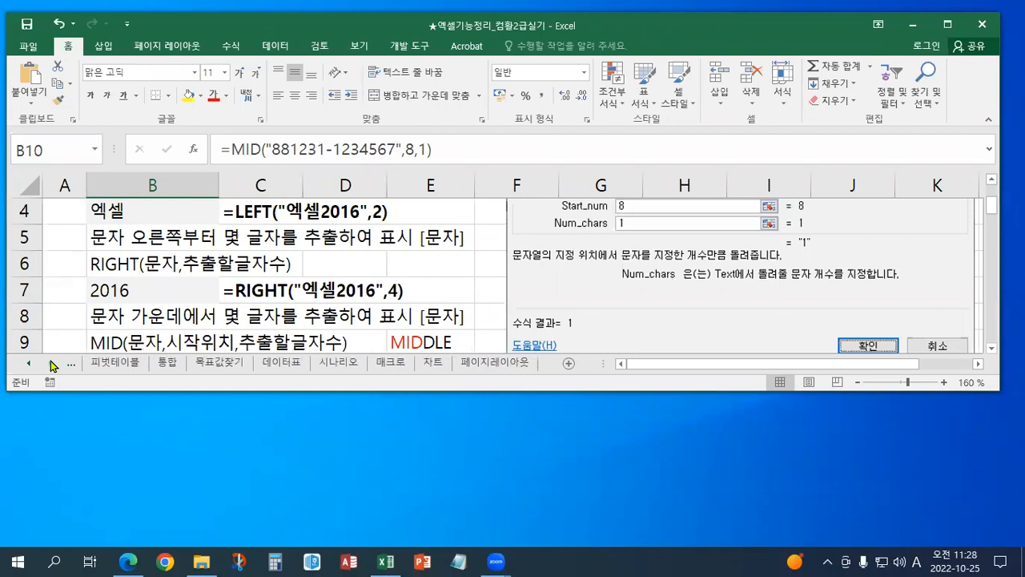
left_click(27, 365)
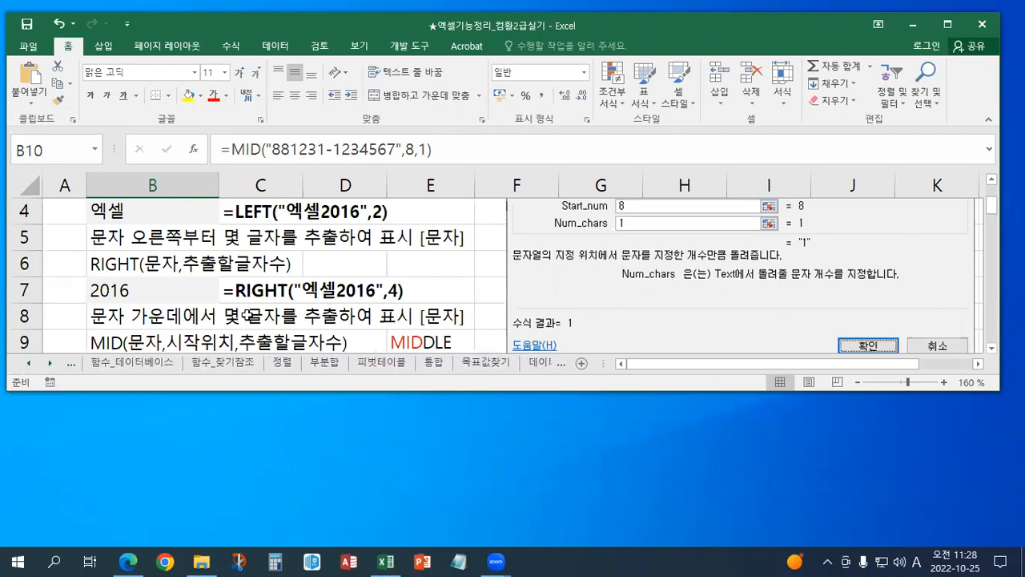
left_click(283, 365)
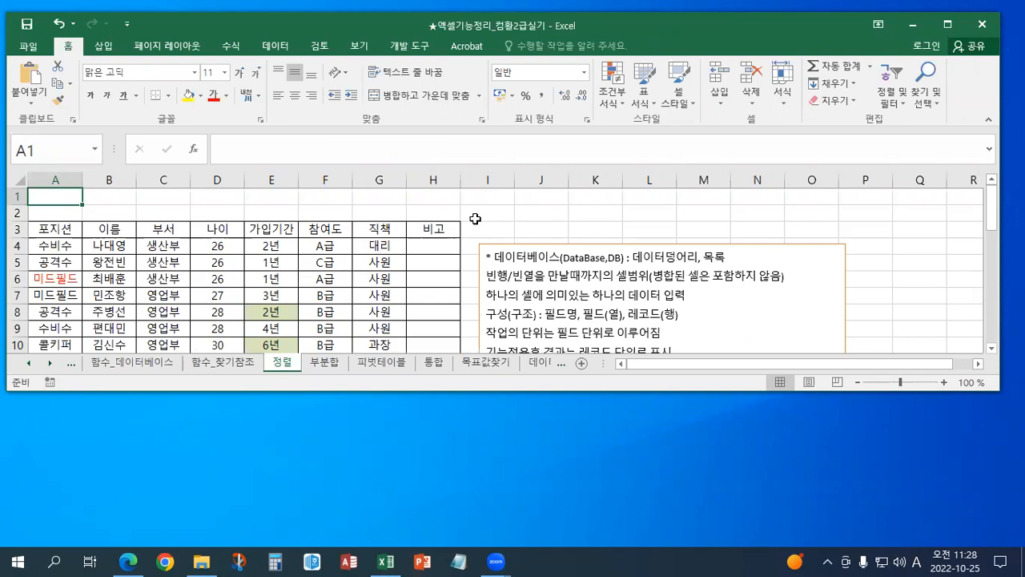
- Enter the textbook reference 교재122 in cell A1 of the 정렬 sheet
type("RYWO")
key("BackSpace")
key("BackSpace")
key("BackSpace")
key("BackSpace")
key("Hangul")
type("교재122")
type("페잇")
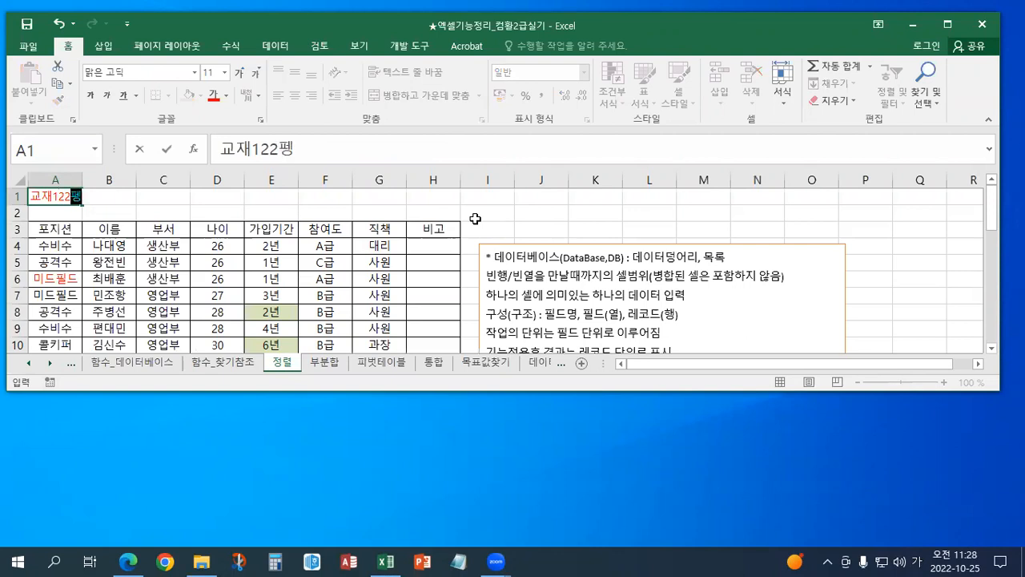
key("Return")
key("Up")
key("F2")
key("BackSpace")
key("BackSpace")
key("Return")
- Append 페이지 to the text in A1 so the cell reads 교재122페이지
key("Up")
key("F2")
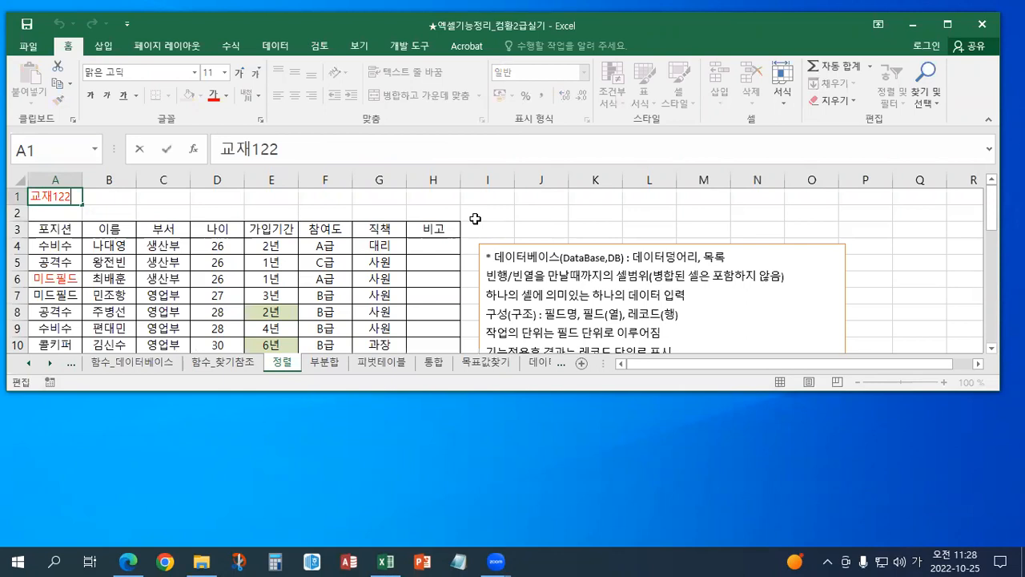
type("페이지")
key("BackSpace")
key("BackSpace")
key("BackSpace")
type("페이")
key("BackSpace")
key("BackSpace")
type("페이지")
key("Return")
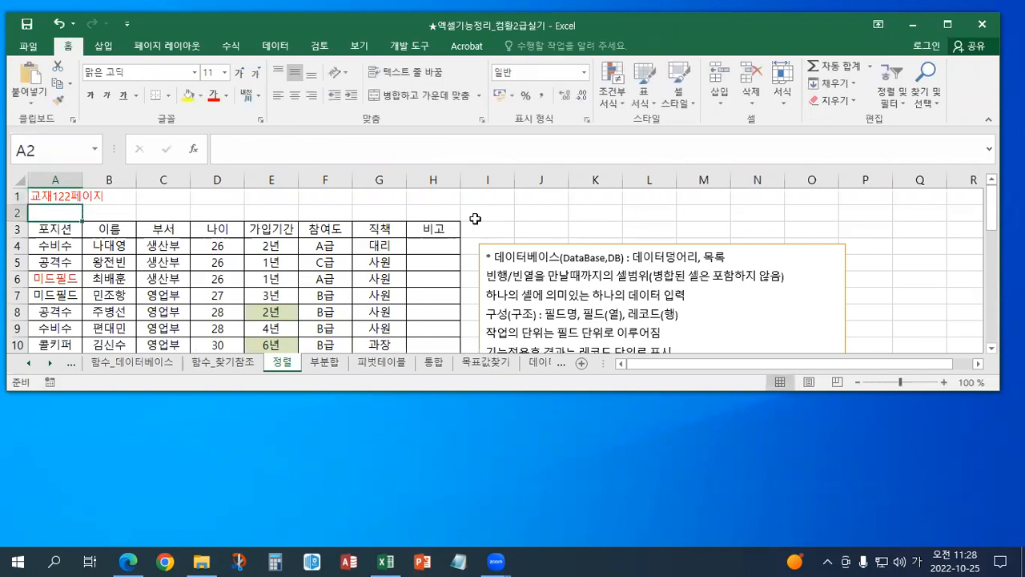
- Maximize the workbook window, zoom the 정렬 sheet to 115%, and select cell A1
key("super+Up")
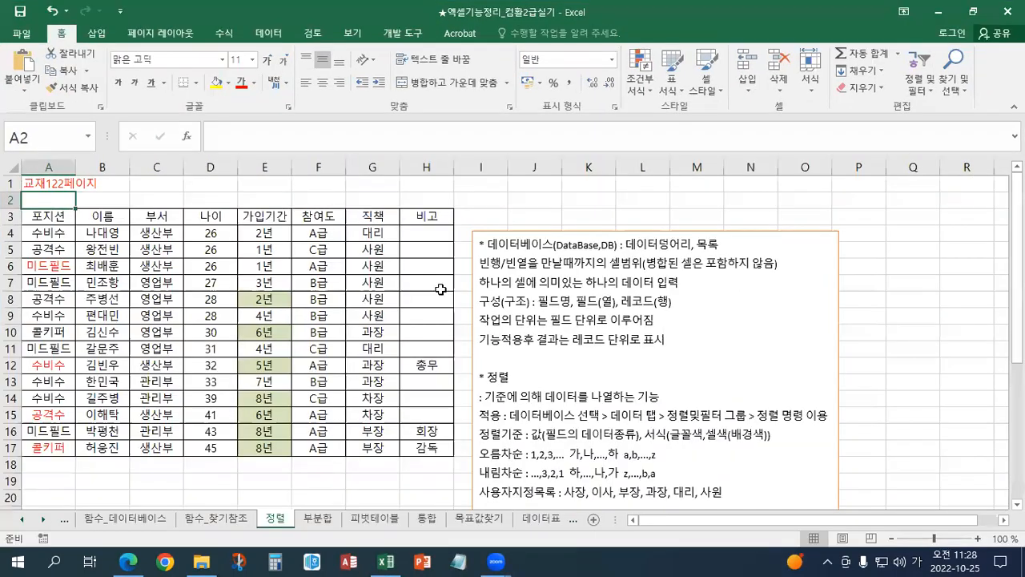
scroll(440, 289, "up", 1, "ctrl")
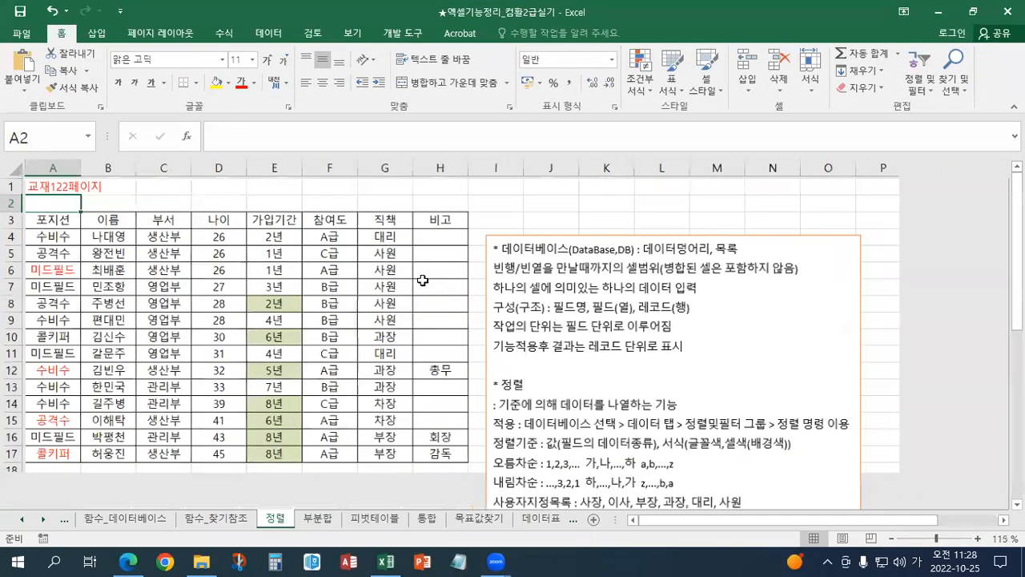
left_click(161, 188)
left_click(80, 188)
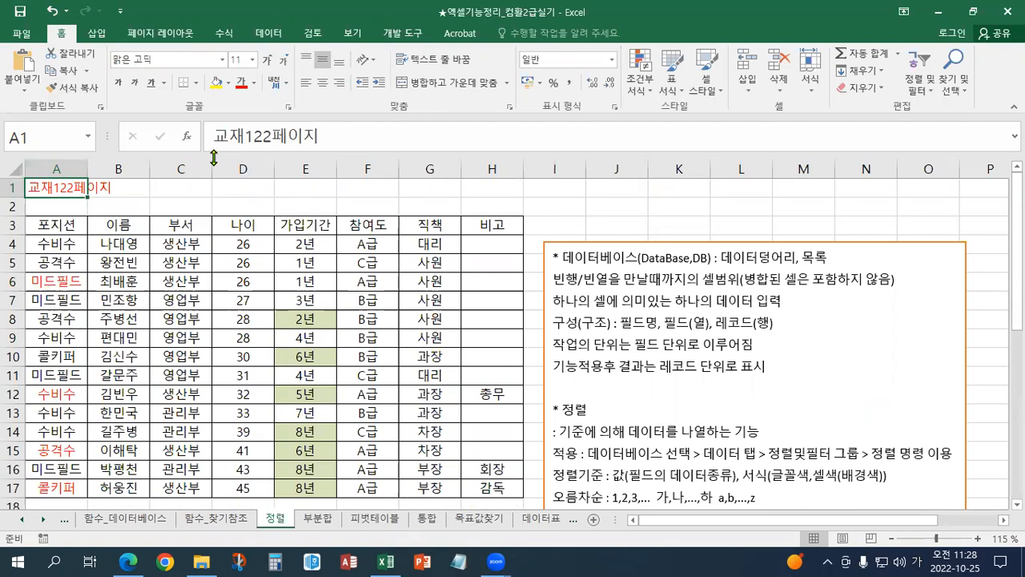
- Move the notes text box up beside row 2 and increase its text size to 12 points
left_click(603, 276)
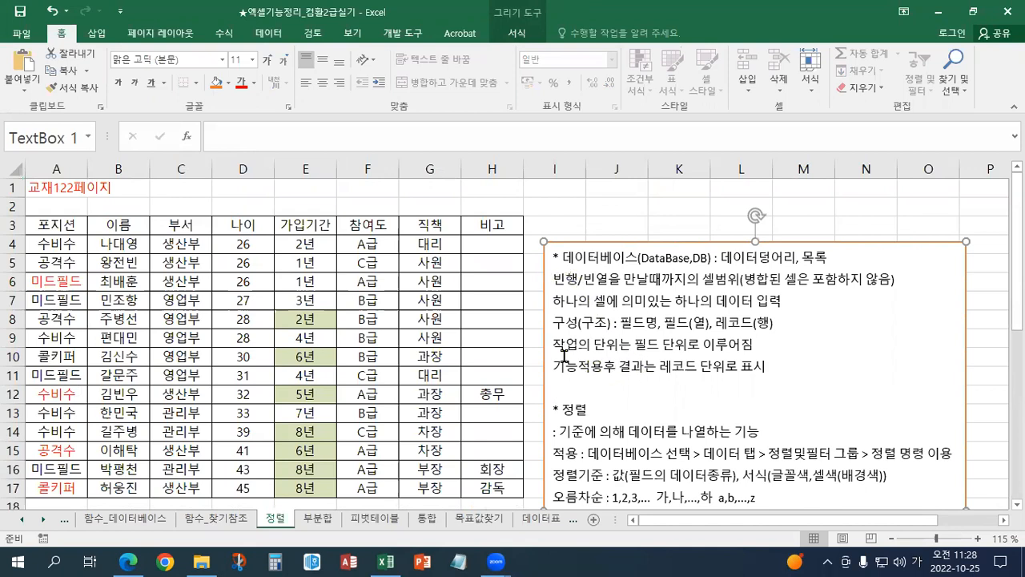
left_click_drag(585, 242, 589, 197)
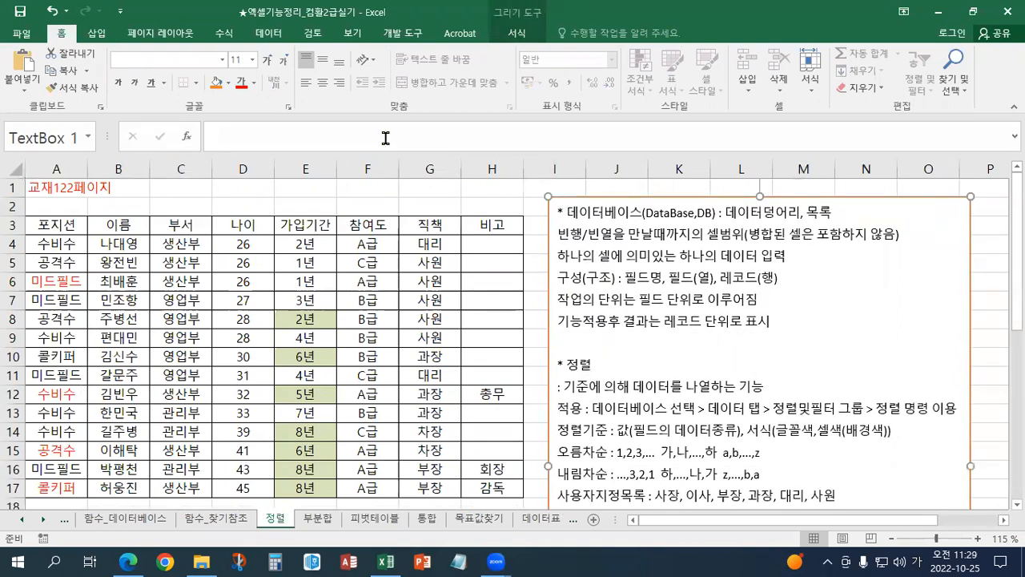
left_click(268, 60)
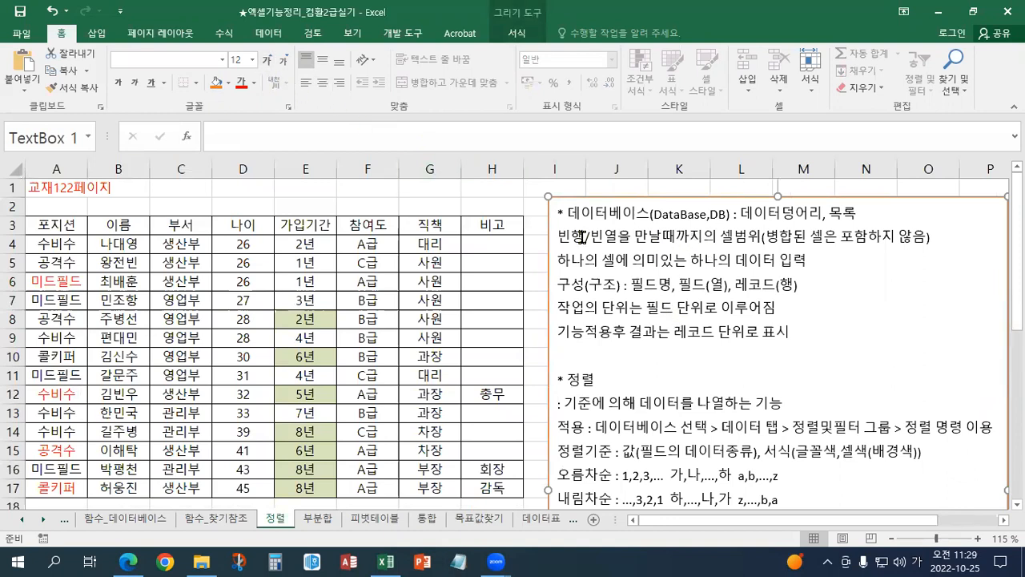
- Review the database notes line by line, from the cell-range definition down to the record-unit result line
left_click_drag(558, 237, 811, 237)
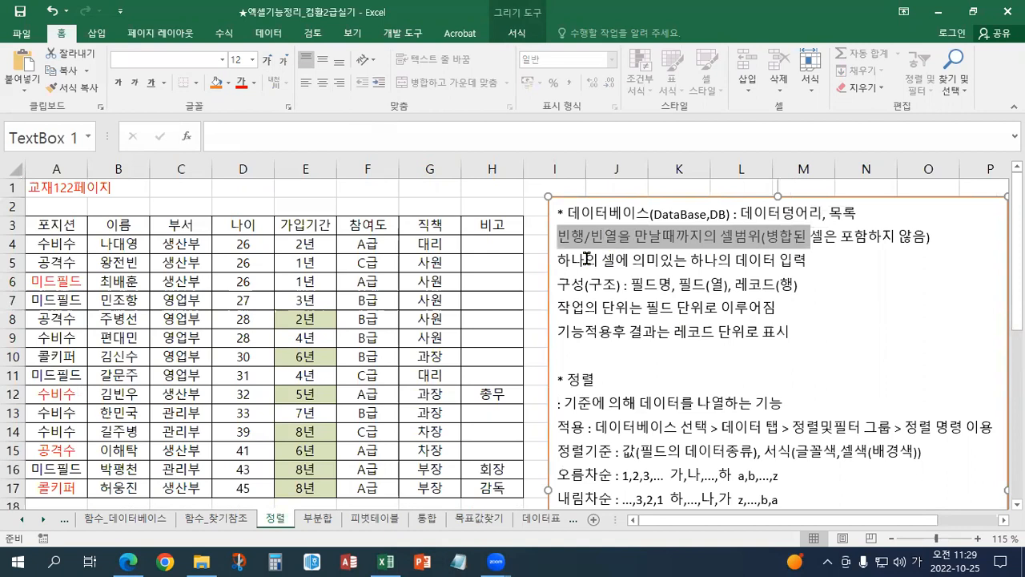
left_click_drag(553, 261, 793, 260)
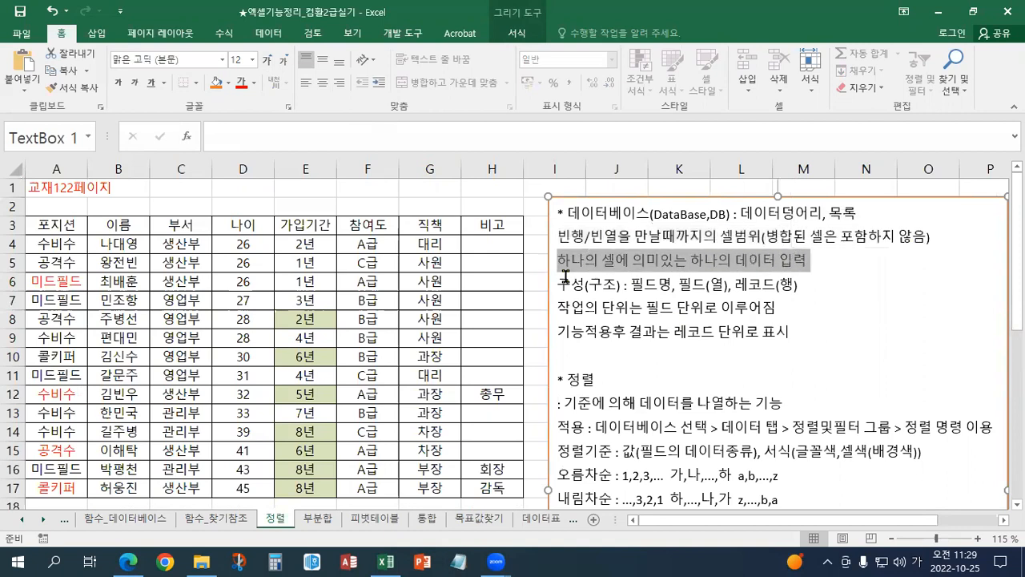
left_click_drag(559, 280, 790, 282)
left_click_drag(558, 306, 789, 307)
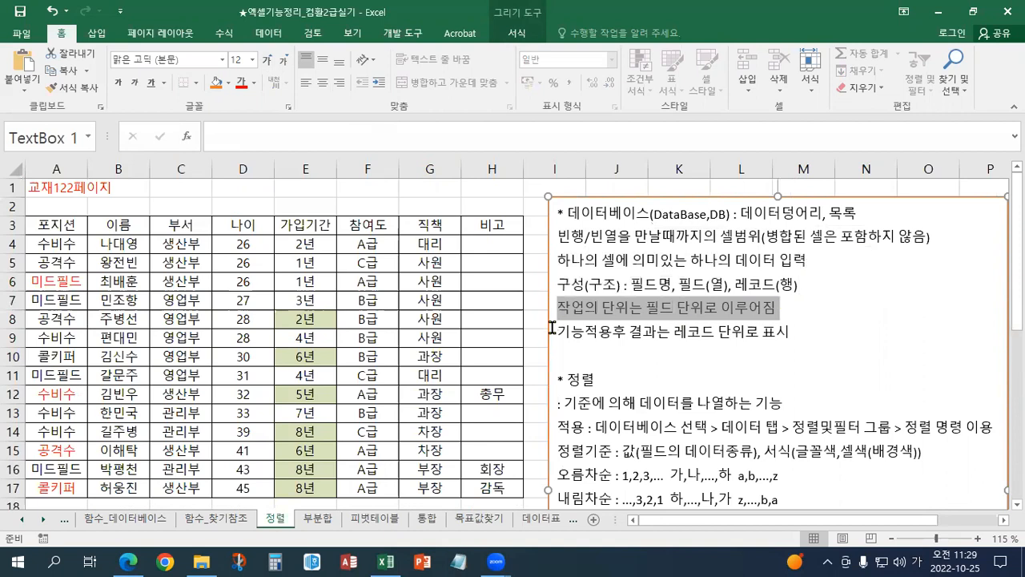
left_click_drag(553, 328, 807, 327)
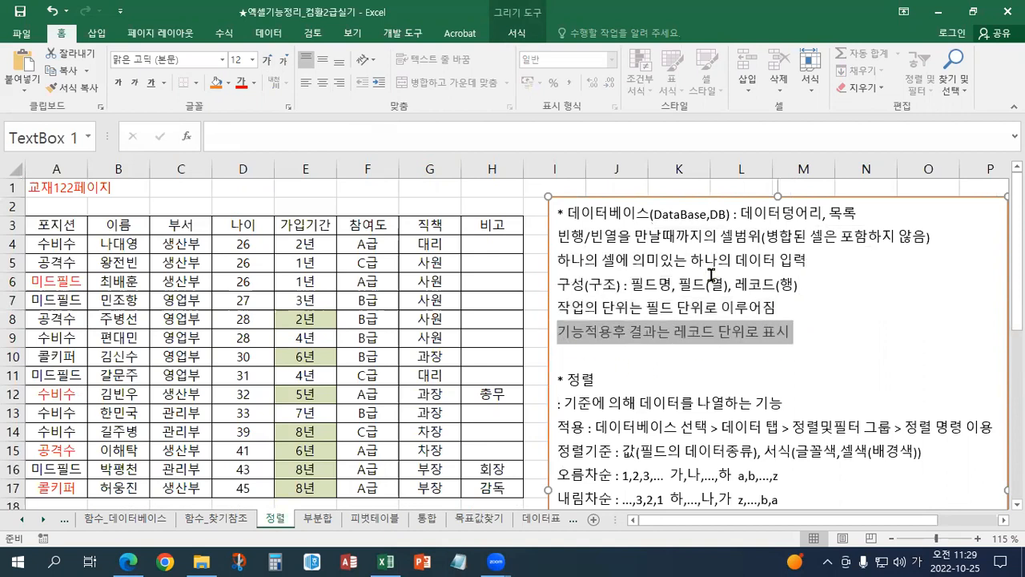
left_click(667, 354)
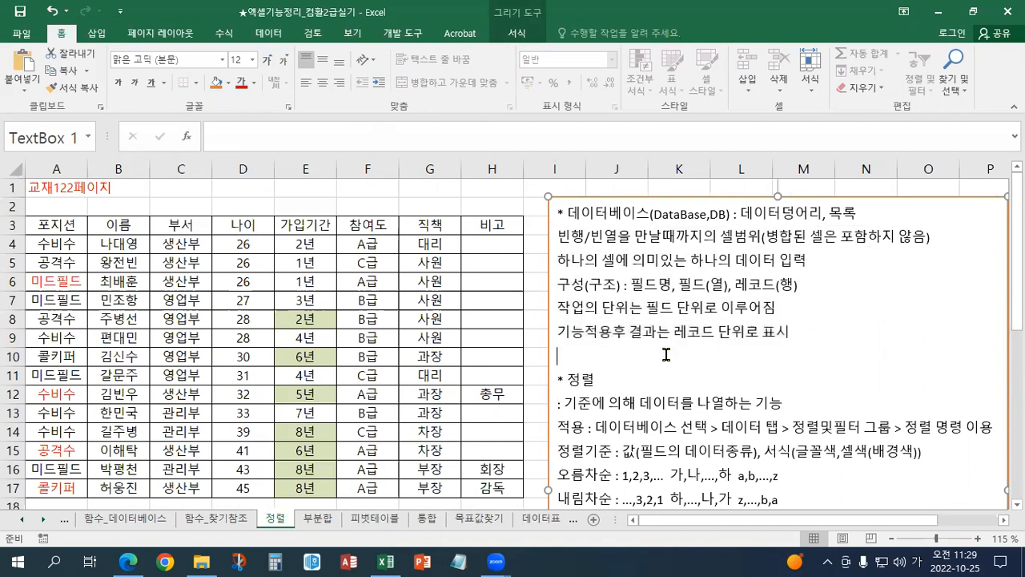
- Move the * 정렬 section above the database notes in its original formatting, with a blank line between the two sections
scroll(666, 354, "down", 1)
scroll(707, 415, "down", 1)
left_click_drag(873, 410, 537, 275)
key("ctrl+c")
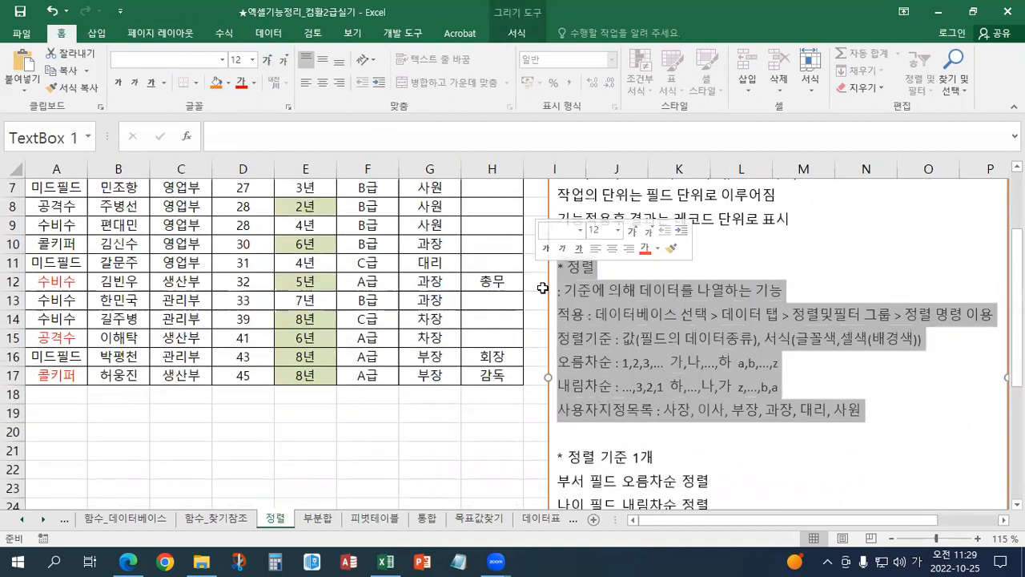
key("Delete")
scroll(608, 313, "up", 2)
left_click(557, 209)
key("ctrl+v")
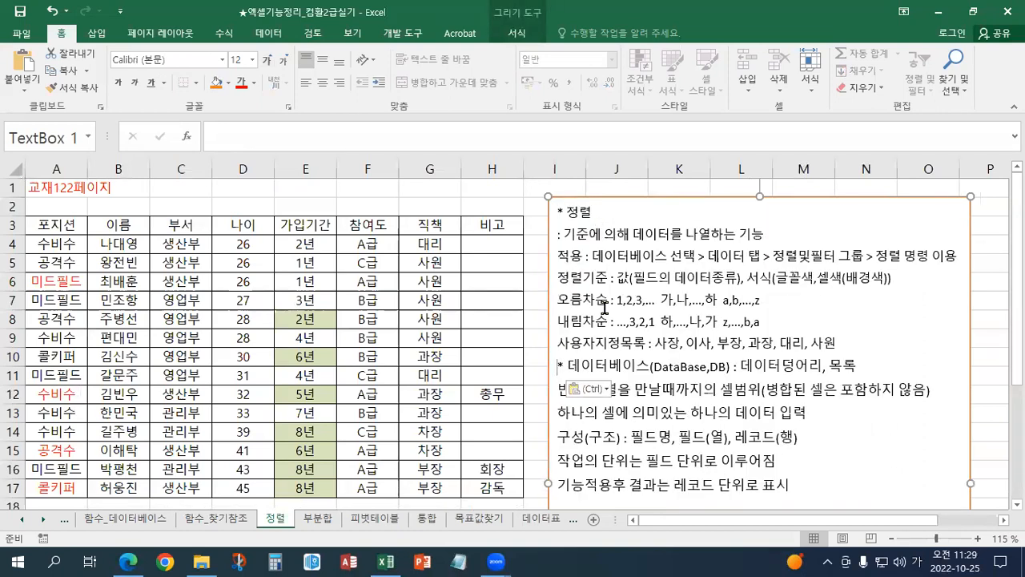
left_click(593, 388)
left_click(624, 422)
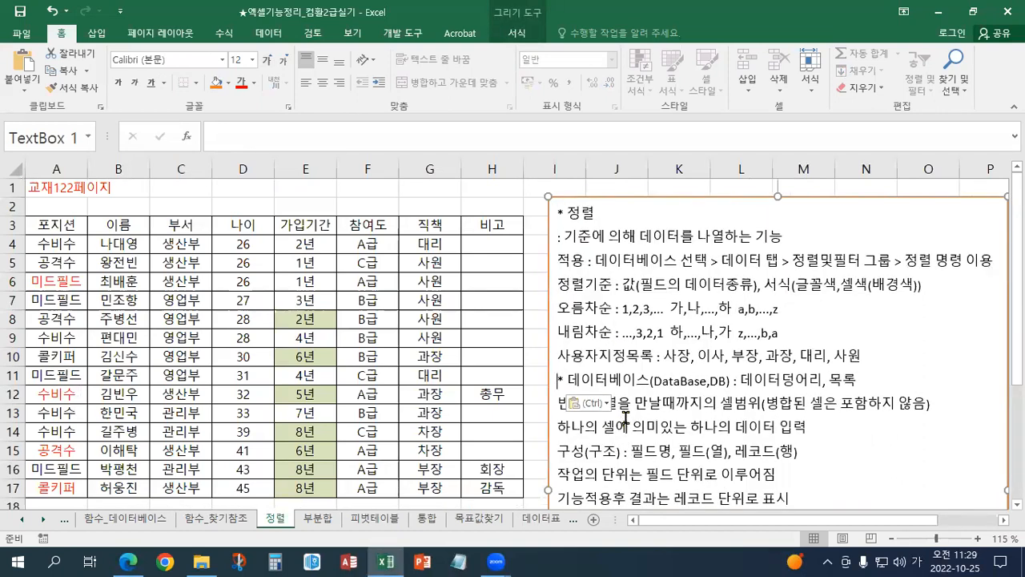
key("Return")
- Review the sorting definition and the number order in the 오름차순 and 내림차순 lines
left_click_drag(565, 236, 788, 239)
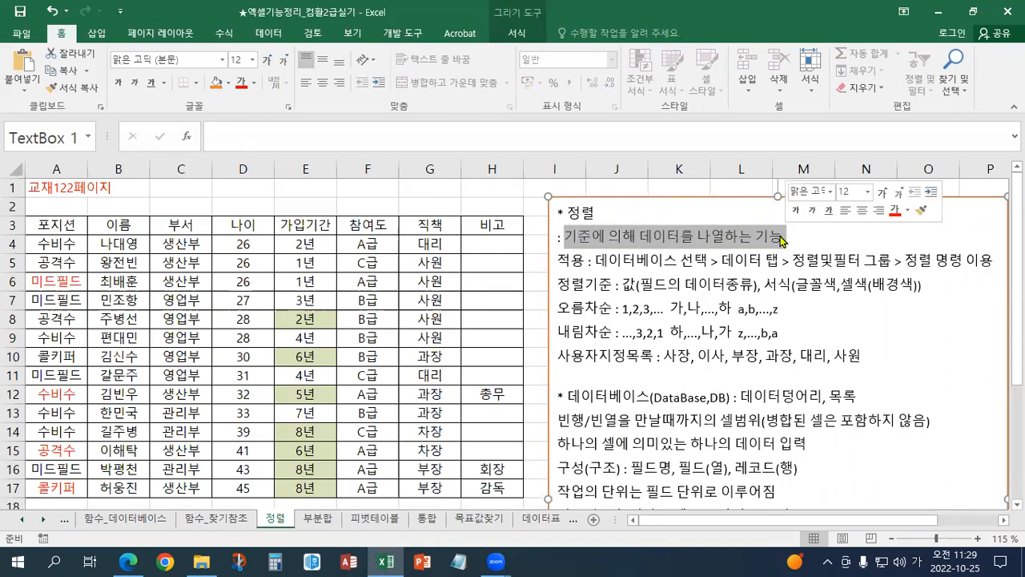
left_click(739, 243)
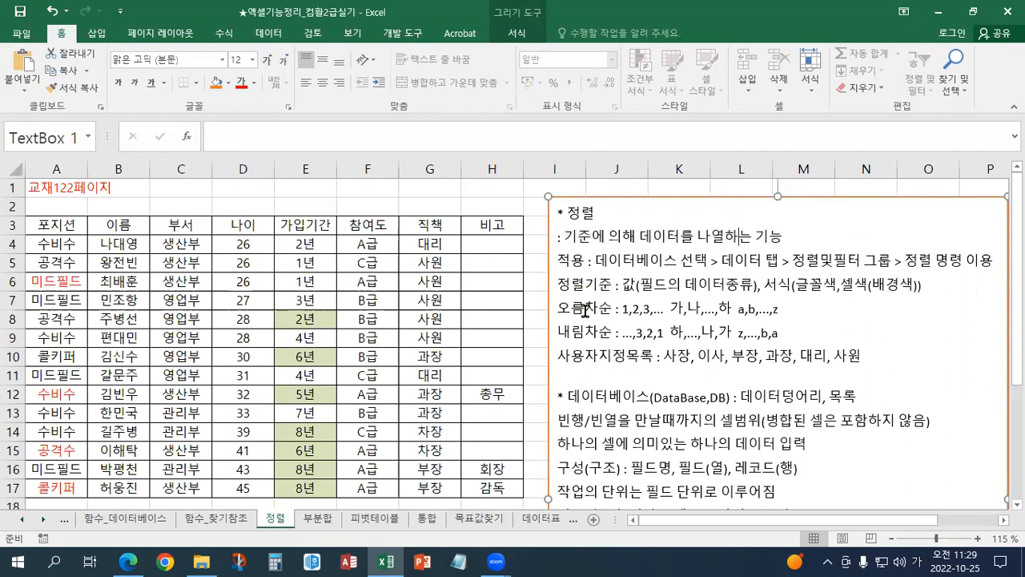
left_click_drag(613, 307, 668, 307)
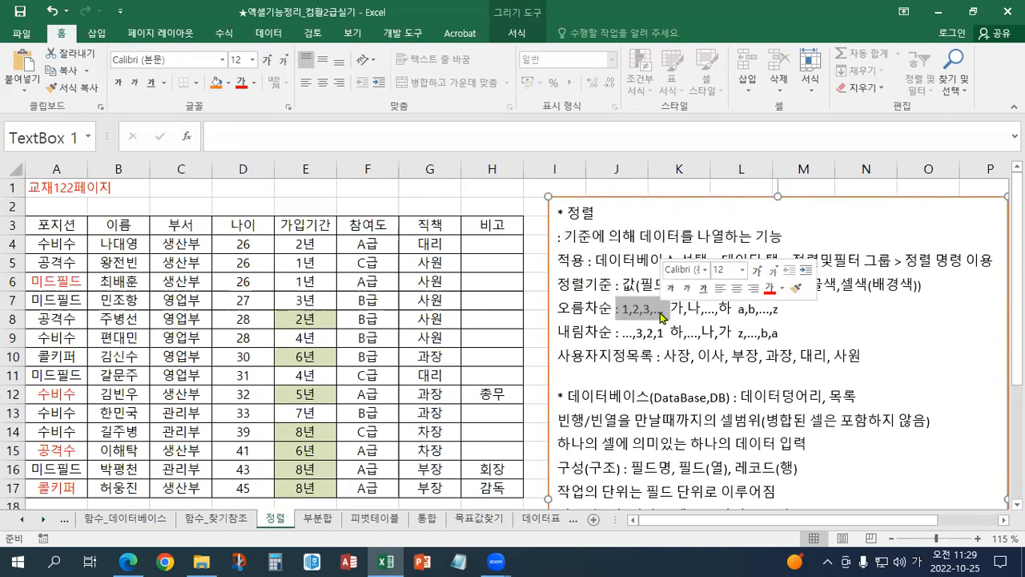
left_click(586, 308)
left_click_drag(616, 331, 671, 332)
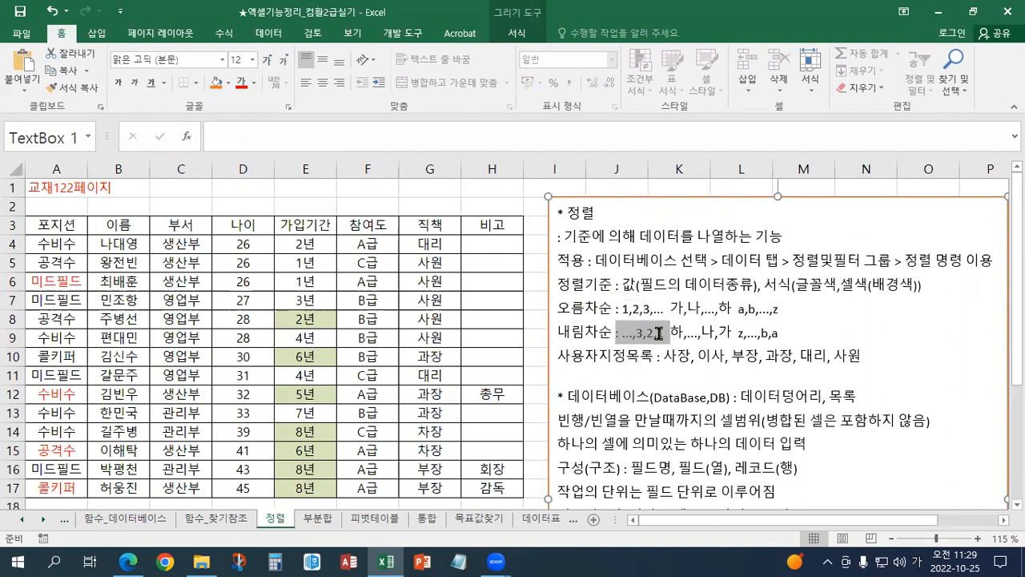
left_click(633, 333)
left_click(653, 333)
left_click(578, 328)
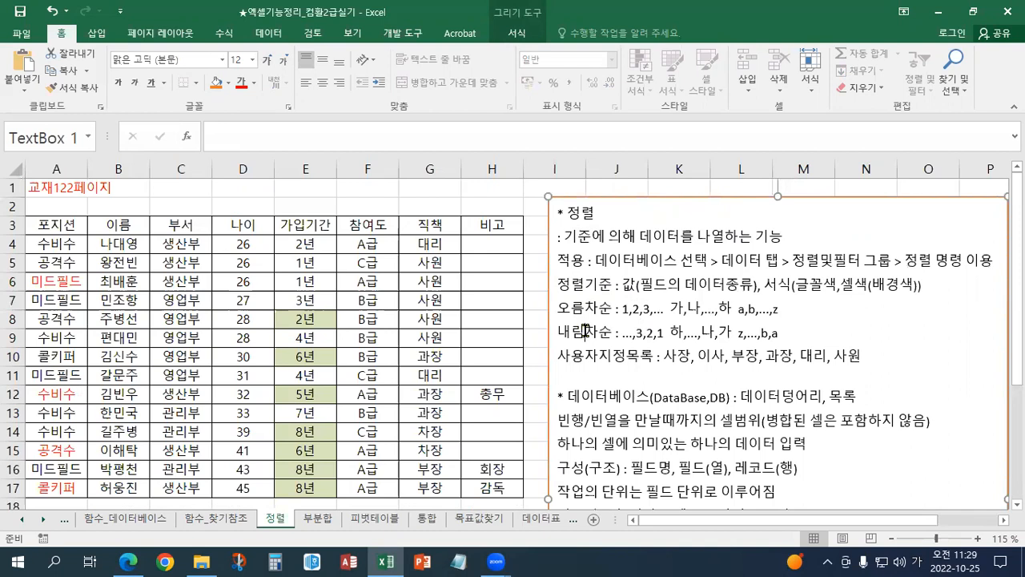
left_click_drag(623, 308, 642, 312)
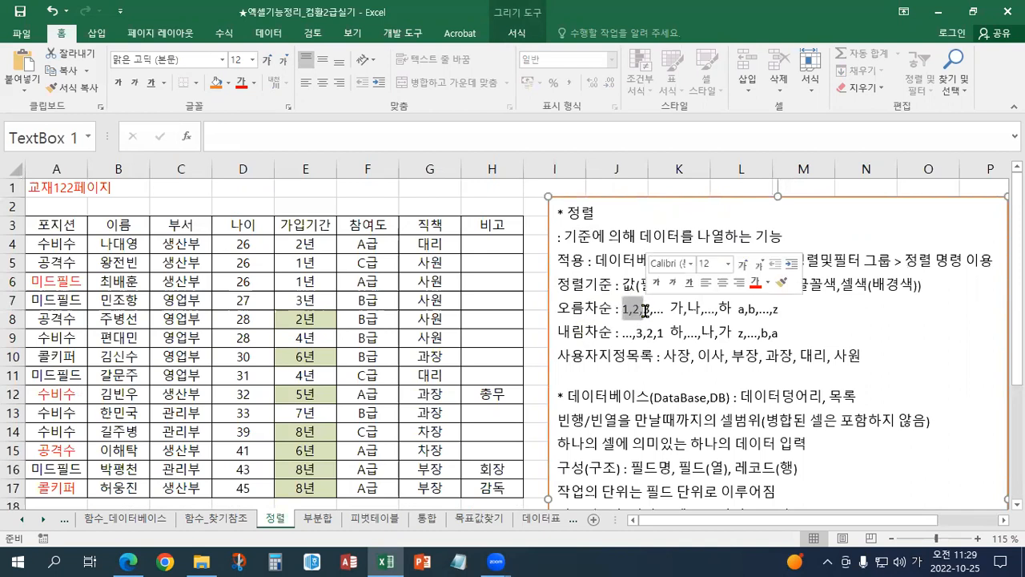
left_click(647, 329)
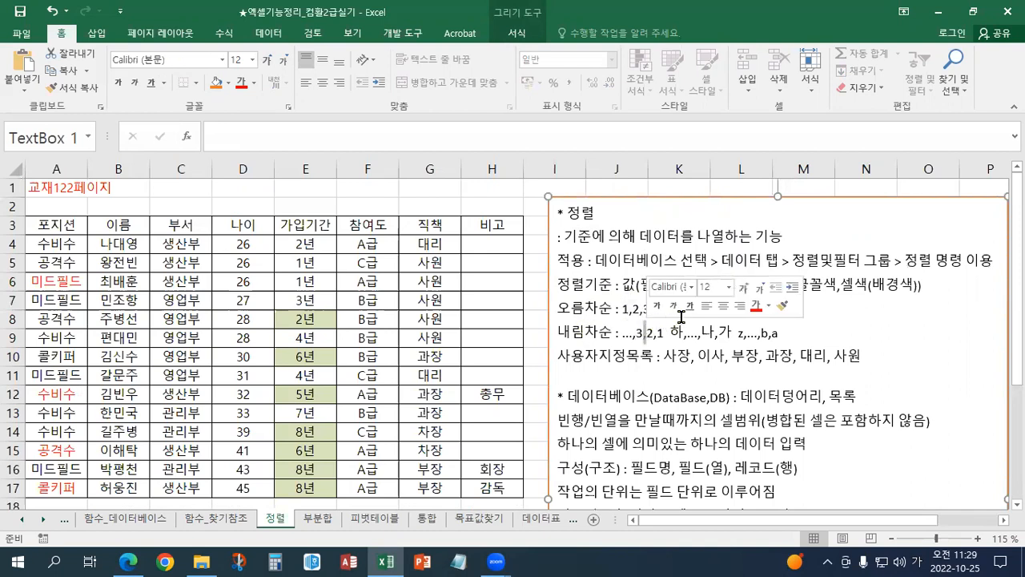
- Compare the Korean and English letter orders in the 오름차순 and 내림차순 lines
left_click_drag(669, 308, 781, 313)
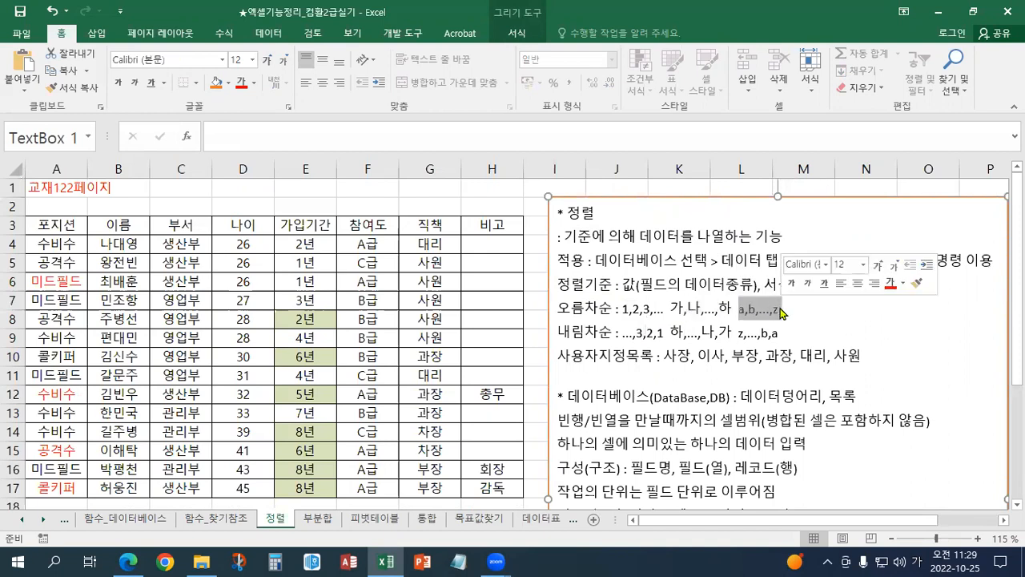
left_click_drag(685, 332, 719, 332)
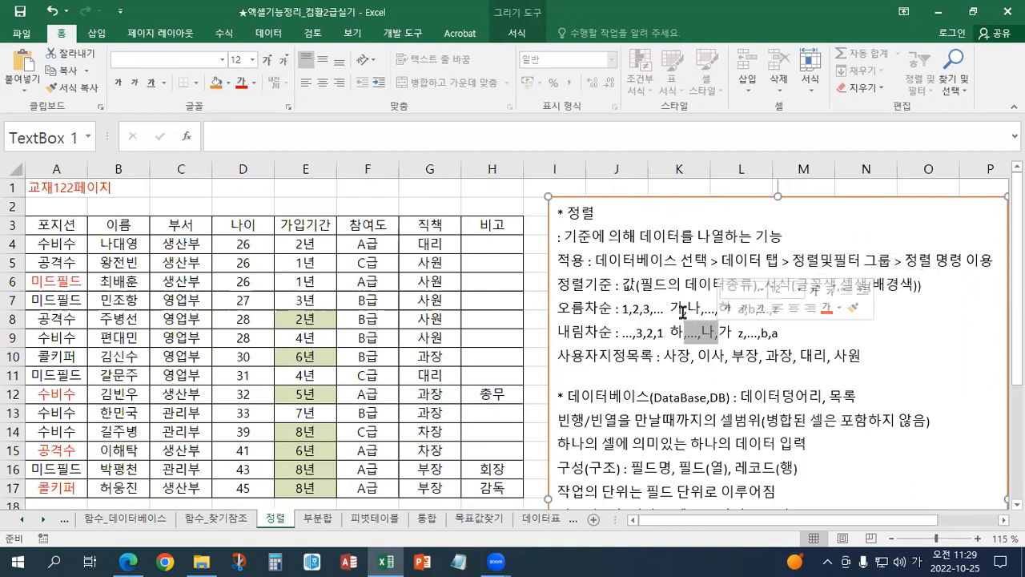
left_click_drag(671, 309, 759, 310)
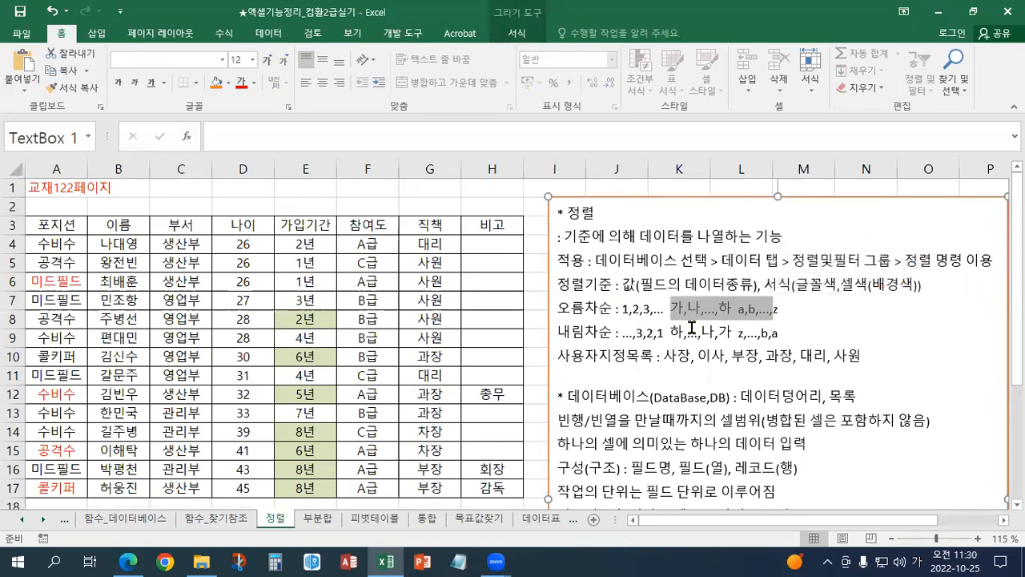
left_click_drag(677, 332, 767, 333)
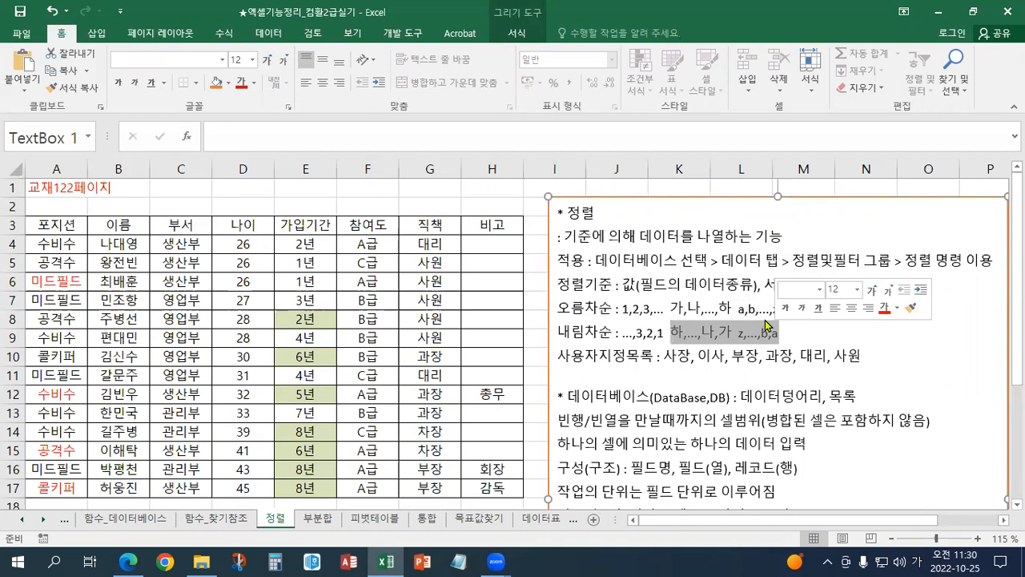
left_click(582, 334)
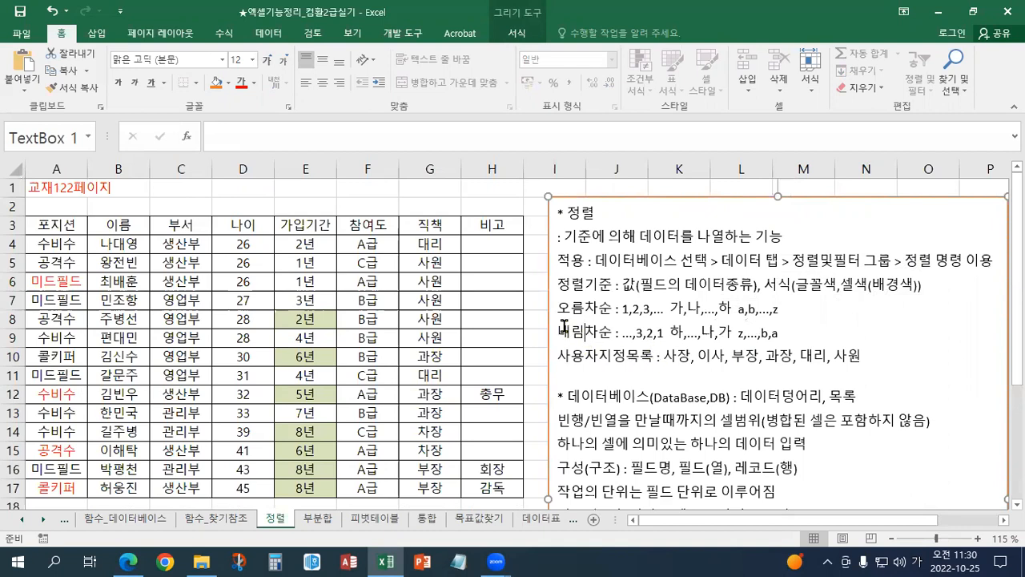
left_click_drag(785, 332, 555, 305)
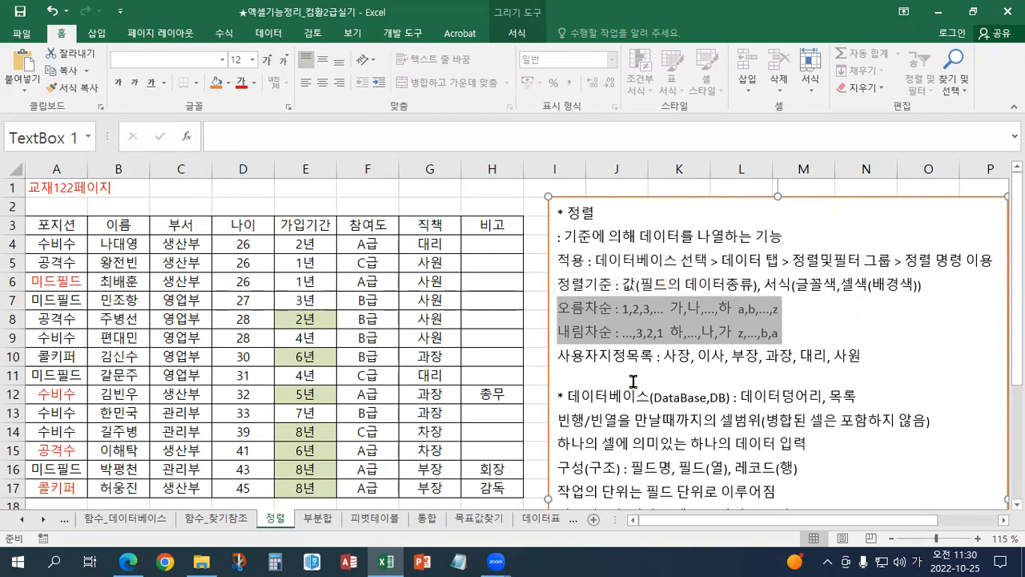
- Examine the 사용자지정목록 line and its job-title order against the ascending and descending lines
left_click_drag(663, 358, 863, 364)
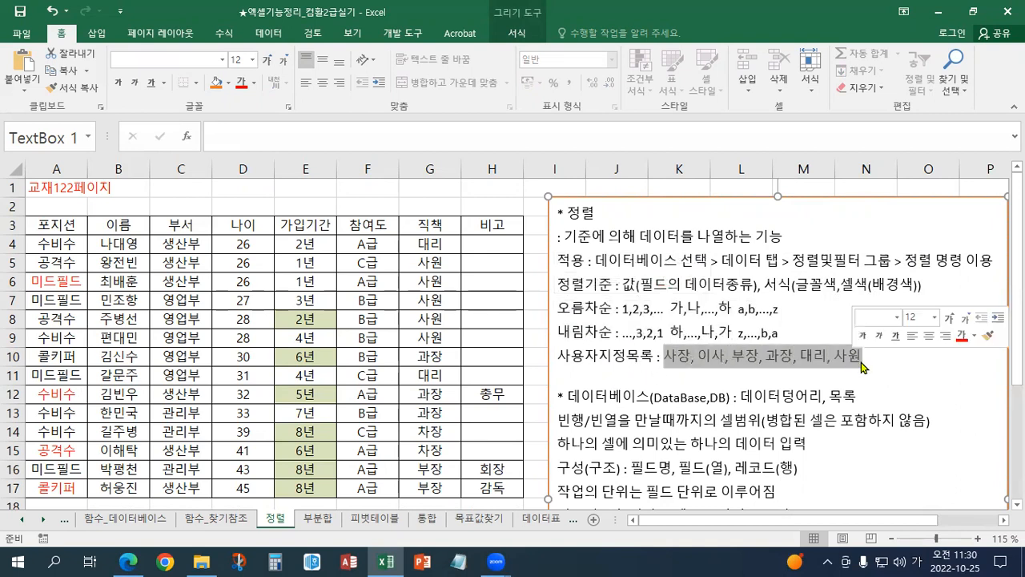
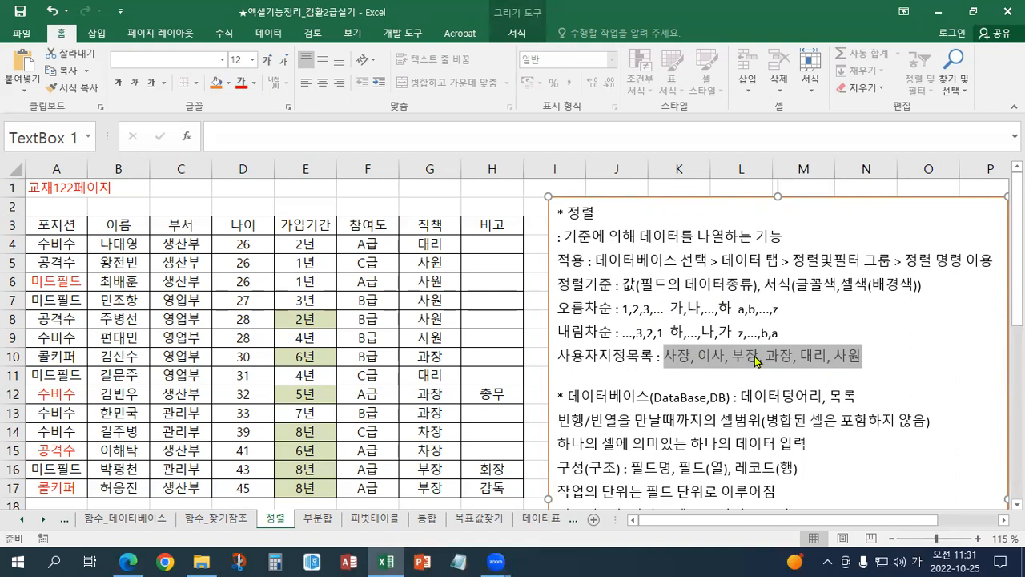
left_click_drag(559, 308, 800, 333)
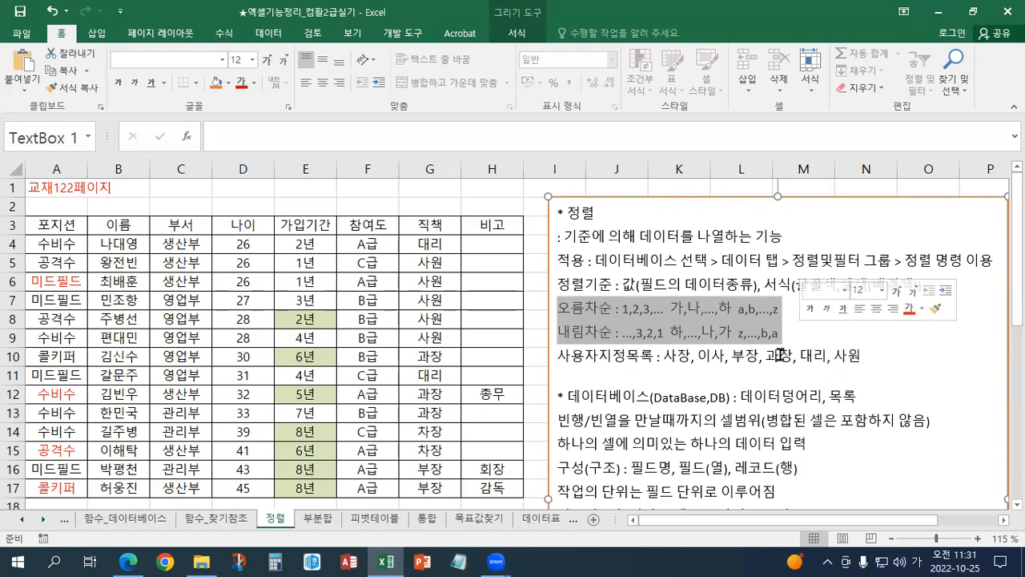
left_click_drag(664, 355, 866, 354)
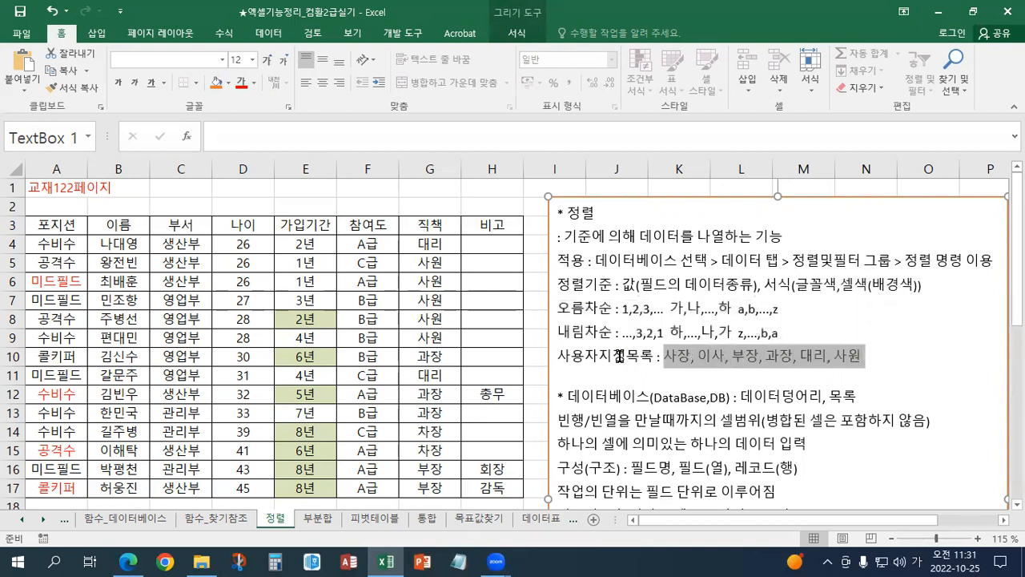
left_click_drag(559, 356, 646, 357)
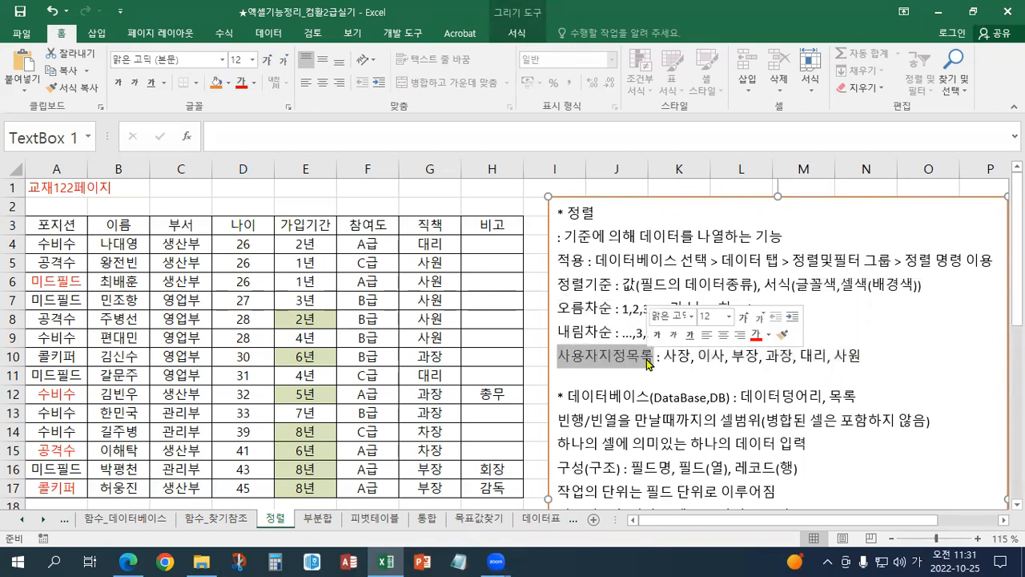
left_click(597, 366)
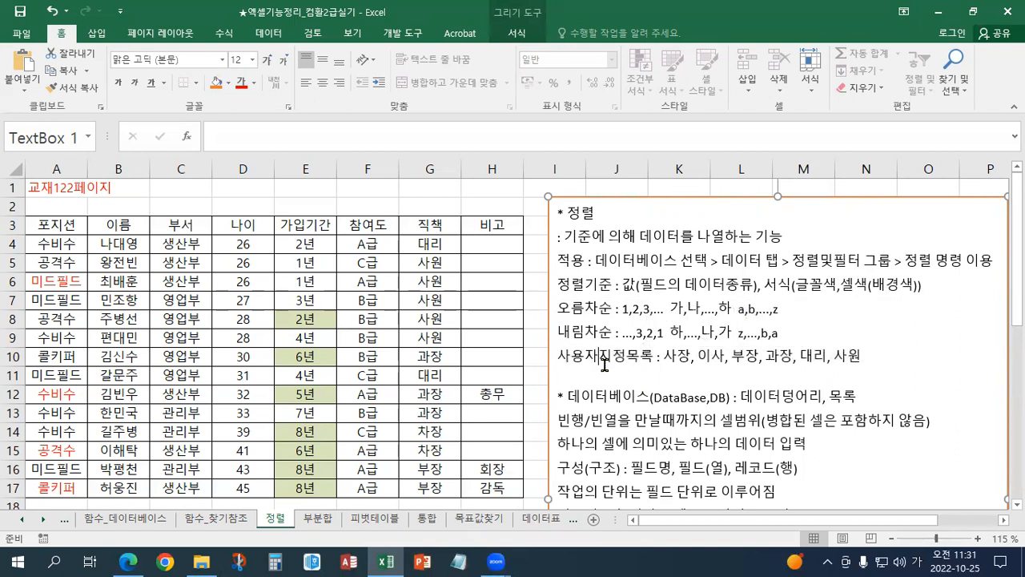
- Move the practice lines under * 정렬 기준 1개 to the start of the notes in their original formatting, followed by a blank line
scroll(651, 391, "down", 2)
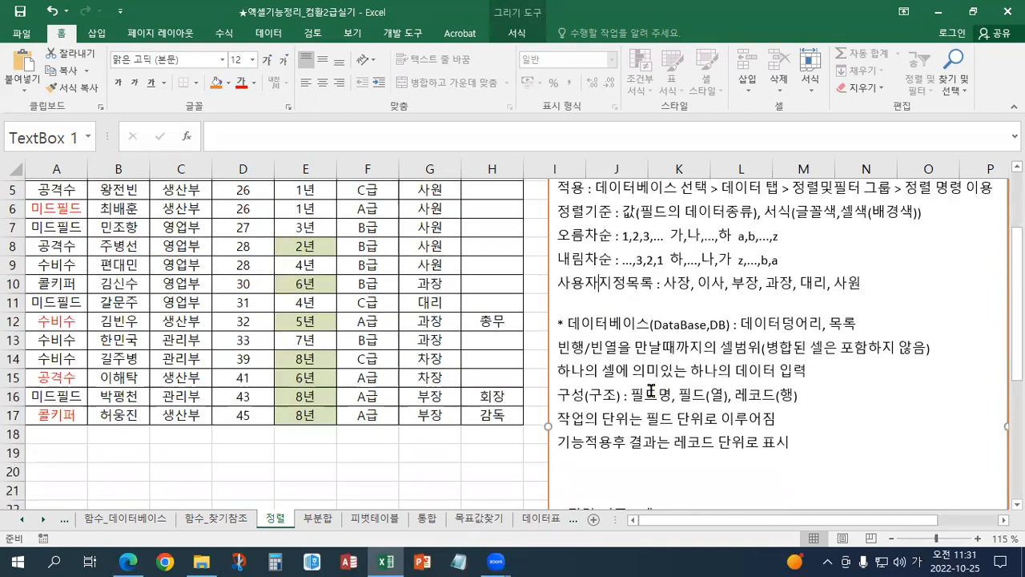
scroll(651, 390, "down", 5)
left_click_drag(816, 395, 521, 255)
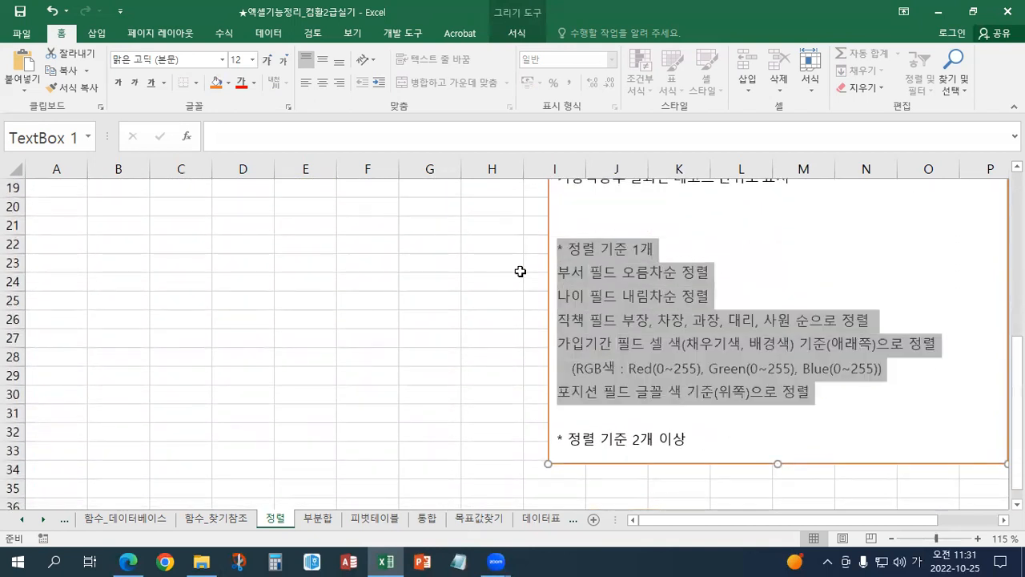
left_click(725, 369)
left_click_drag(823, 391, 535, 270)
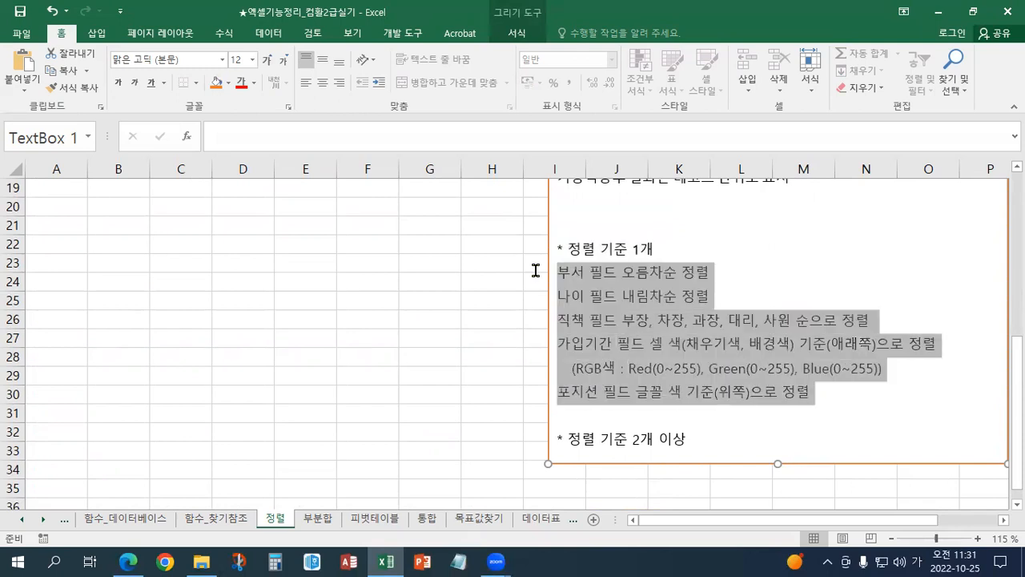
key("Delete")
scroll(538, 287, "up", 4)
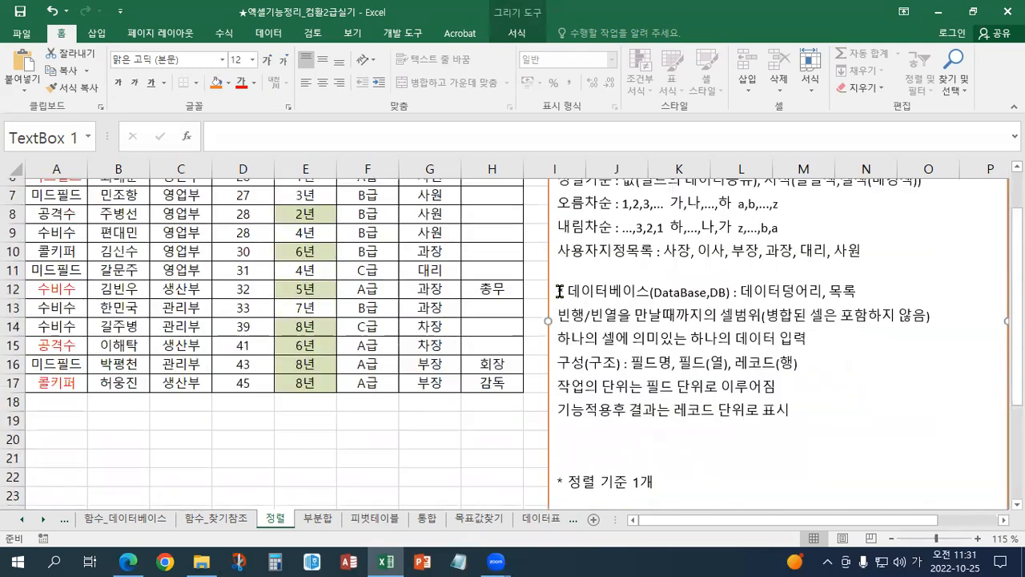
scroll(559, 291, "up", 2)
left_click(555, 213)
type("부서 필드 오름차순 정렬 나이 필드 내림차순 정렬 직책 필드 부장, 차장, 과장, 대리, 사원 순으로 정렬 가입기간 필드 셀 색(채우기색, 배경색) 기준(아래쪽)으로 정렬   (RGB색 : Red(0~255), Green(0~255), Blue(0~255)) 포지션 필드 글꼴 색 기준(위쪽)으로 정렬")
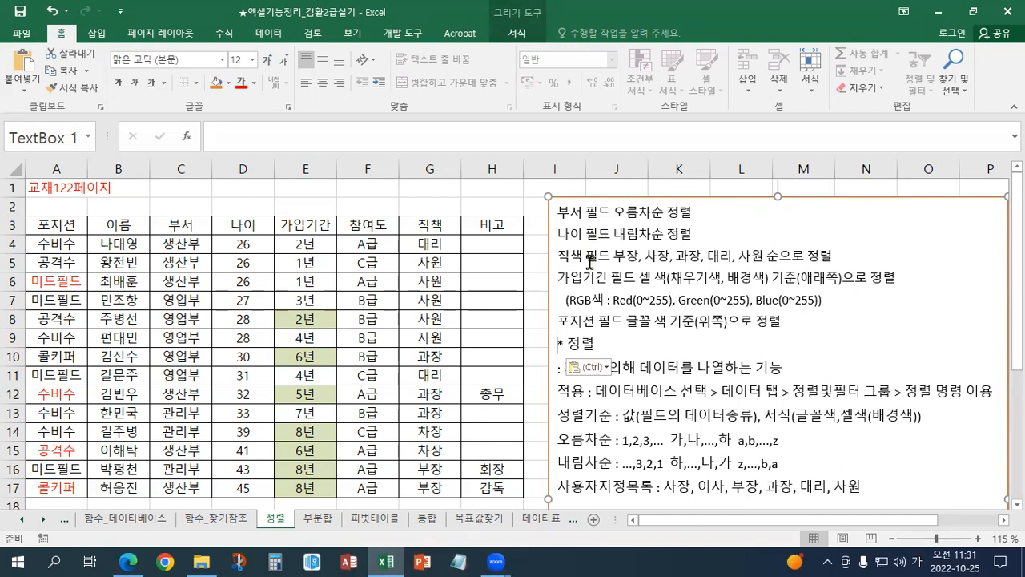
left_click(576, 367)
left_click(624, 406)
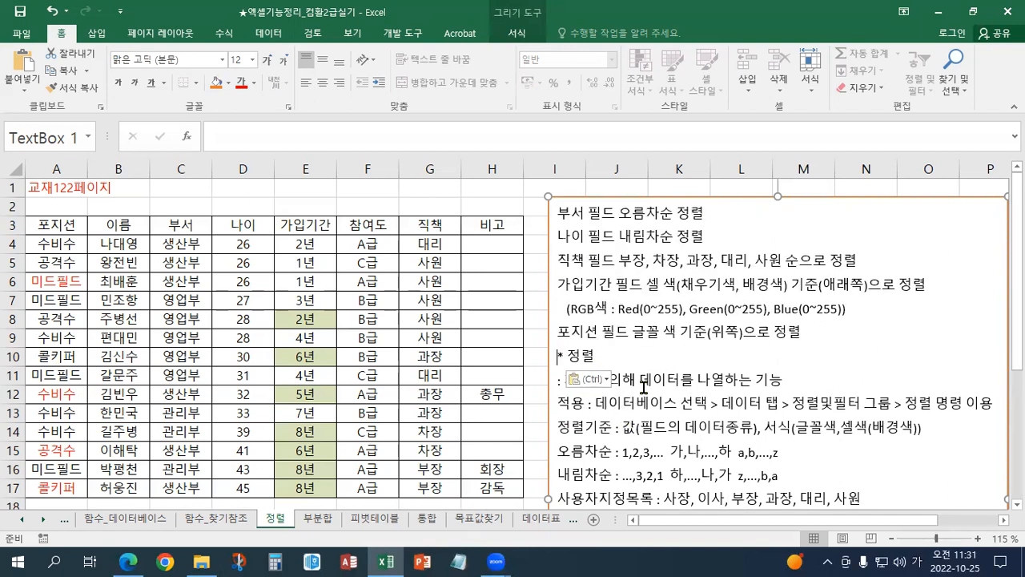
key("Return")
- Select the whole table A3:H17 including its header row and open the Sort settings for the 부서 ascending practice
left_click(559, 213)
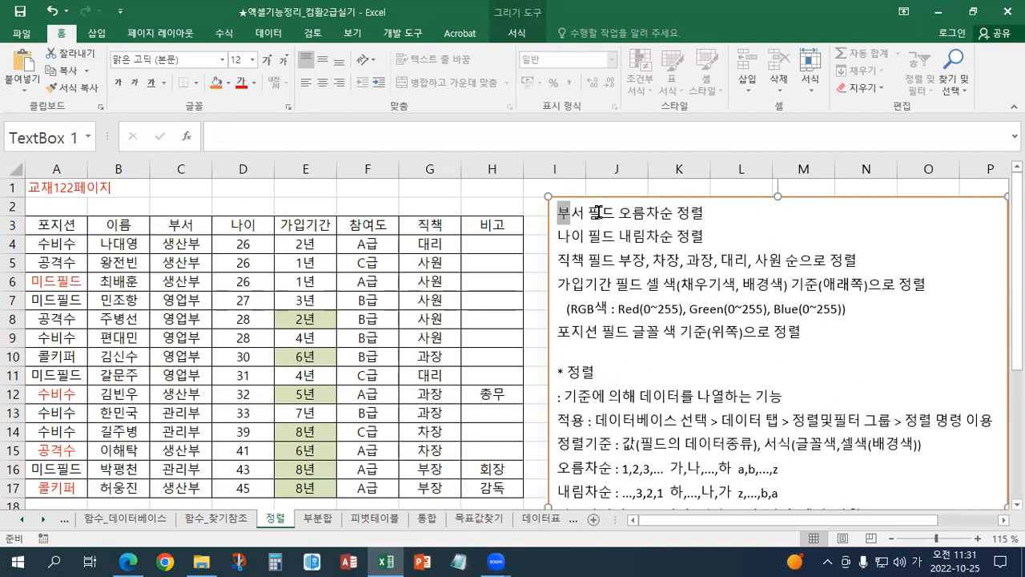
left_click_drag(598, 212, 704, 213)
left_click_drag(62, 225, 496, 486)
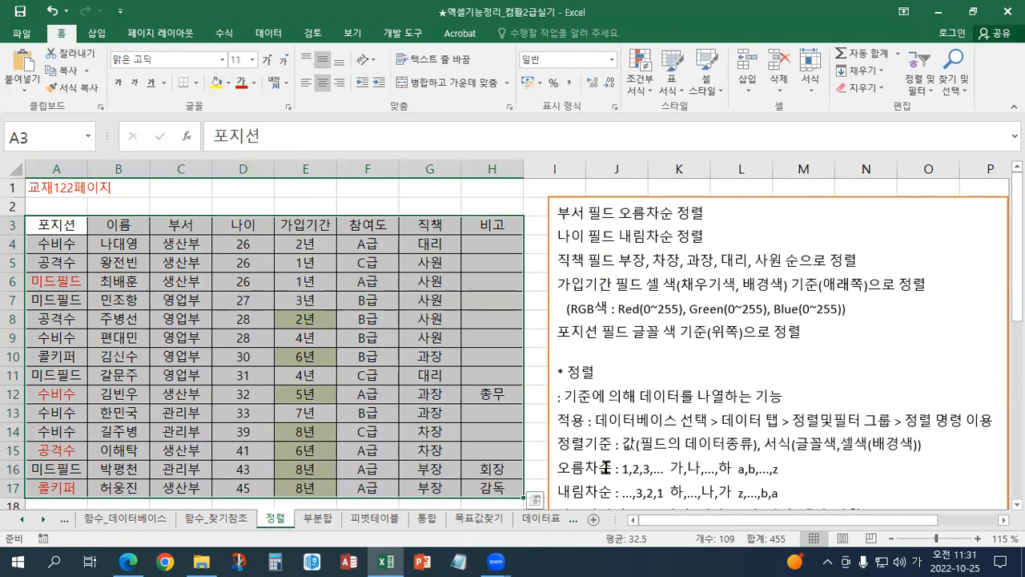
left_click(270, 34)
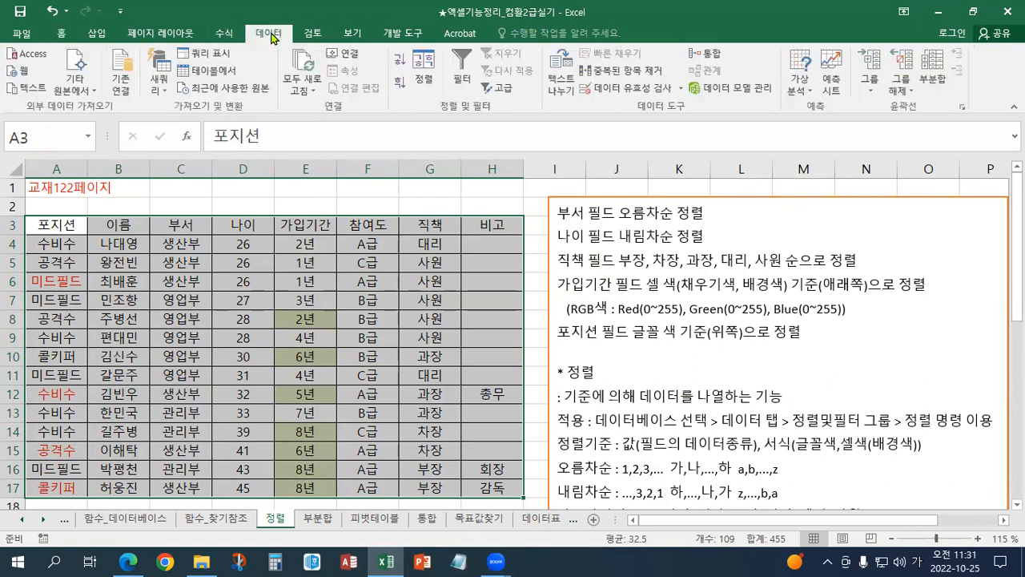
left_click(426, 89)
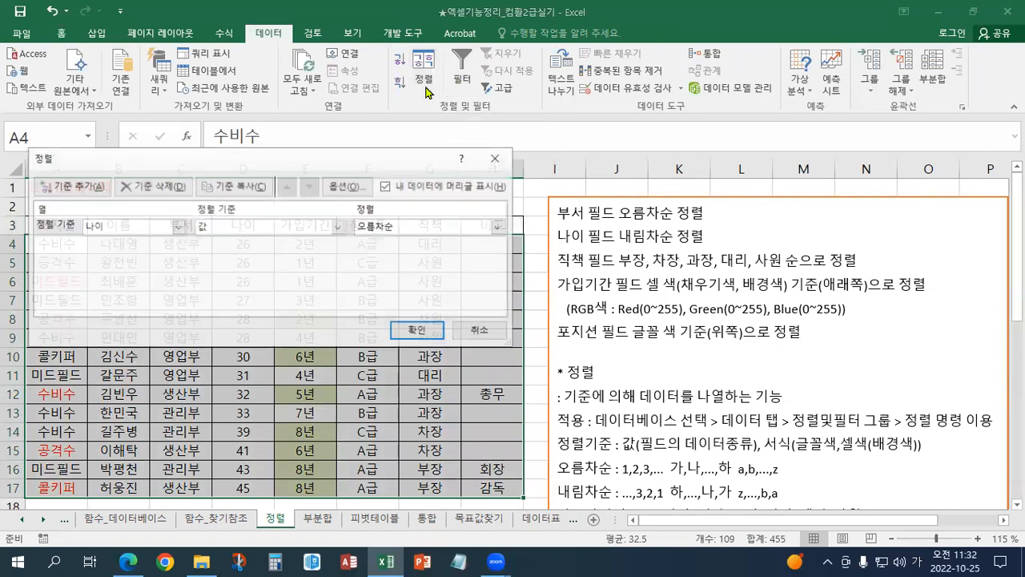
left_click_drag(372, 159, 471, 127)
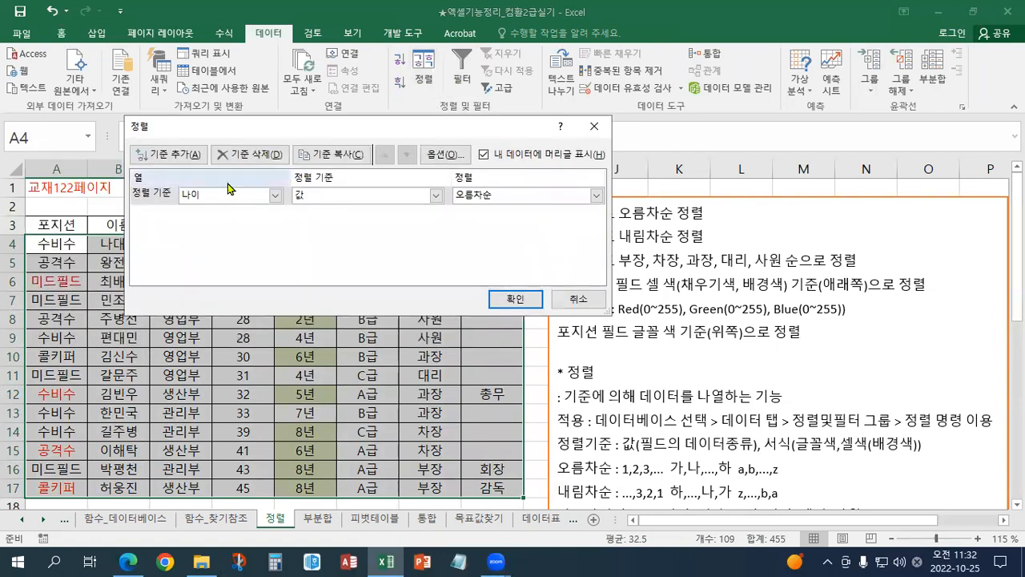
- Delete the existing 나이 sort criterion and add a new blank criterion in its place
left_click(183, 200)
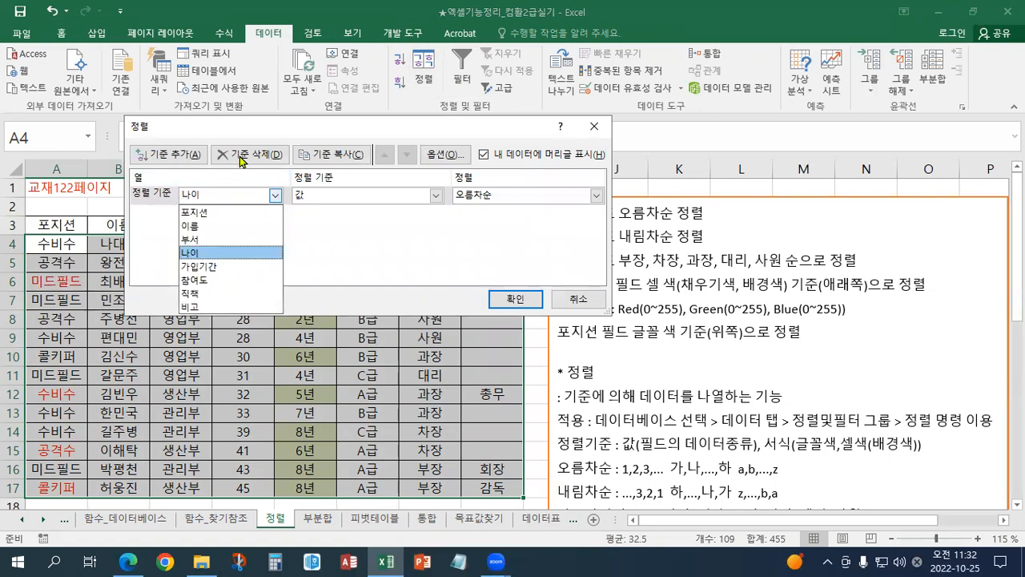
left_click(241, 159)
left_click(240, 159)
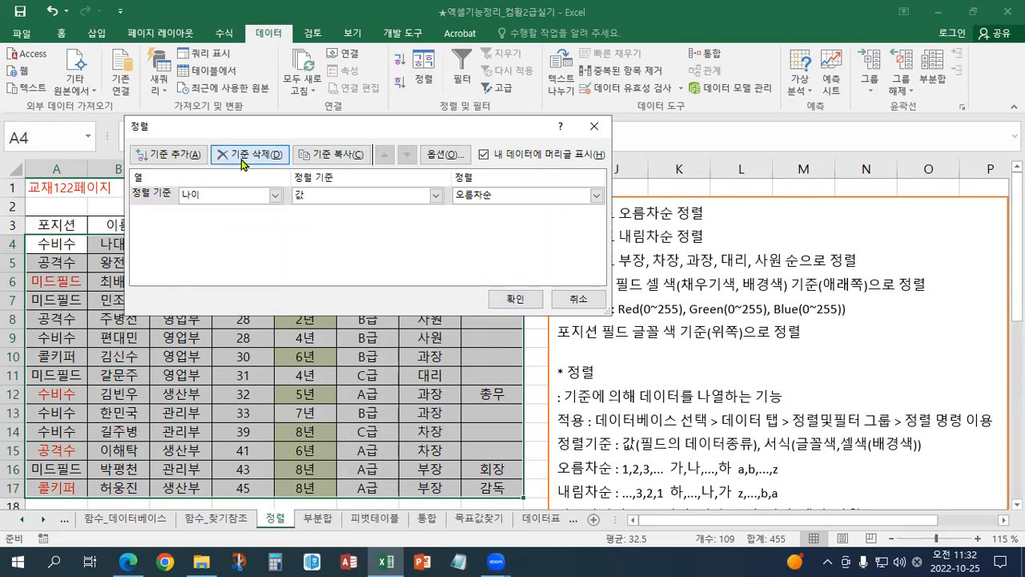
left_click(178, 156)
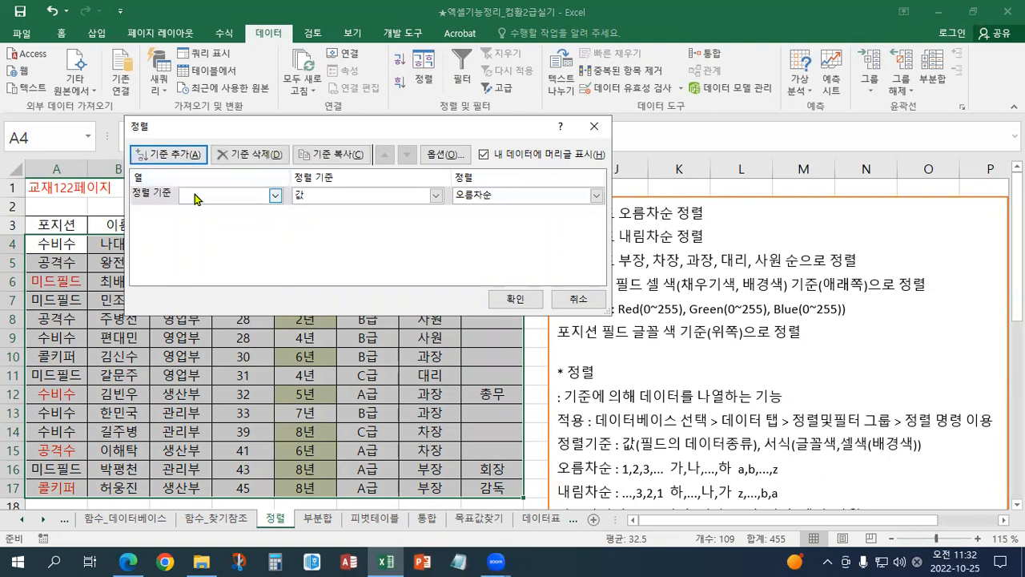
- Sort the table by the values of the 부서 field in ascending order (오름차순), and select the sorted 부서 entries for review
left_click(199, 196)
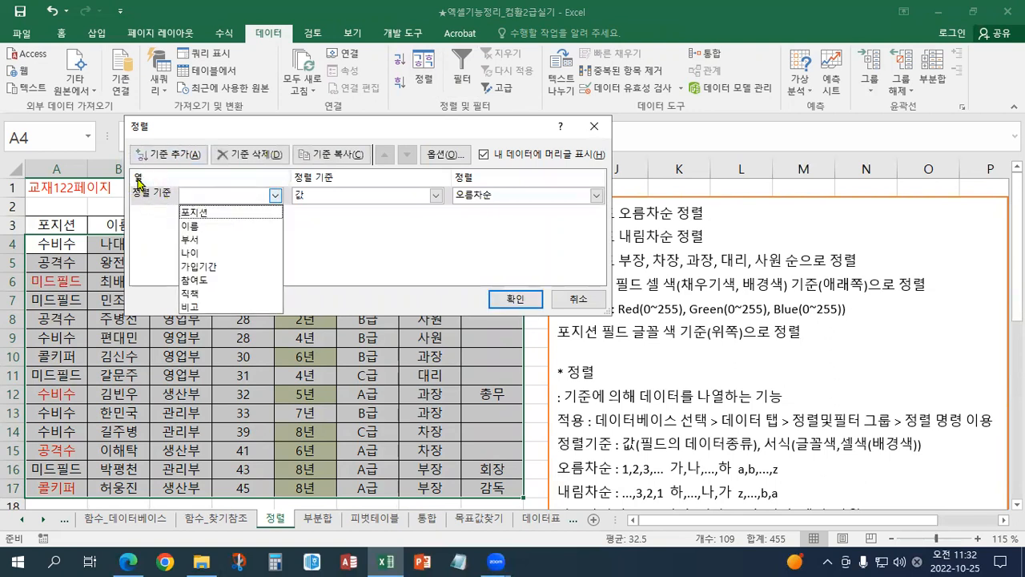
left_click(274, 128)
left_click_drag(277, 130, 292, 275)
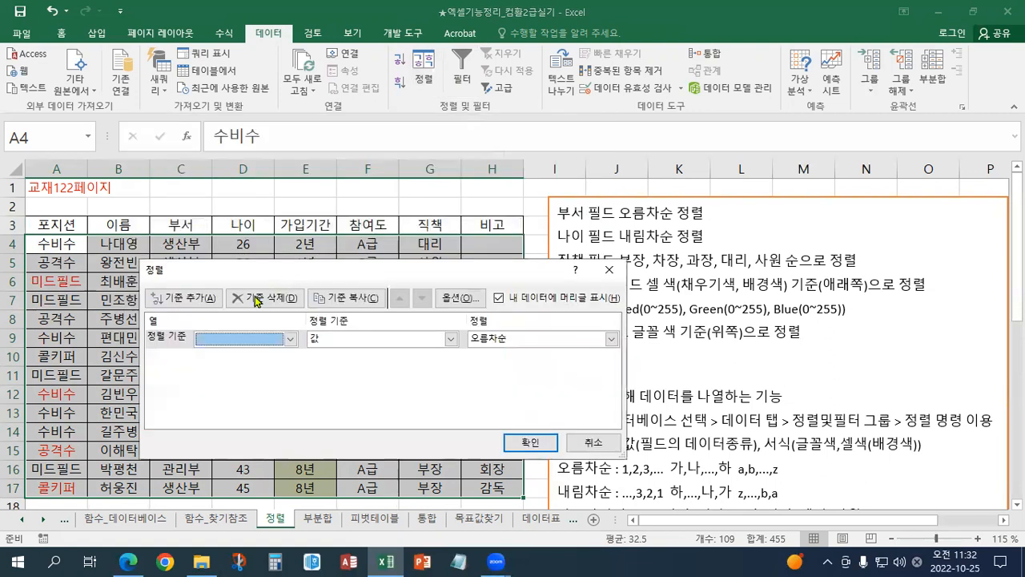
left_click(234, 339)
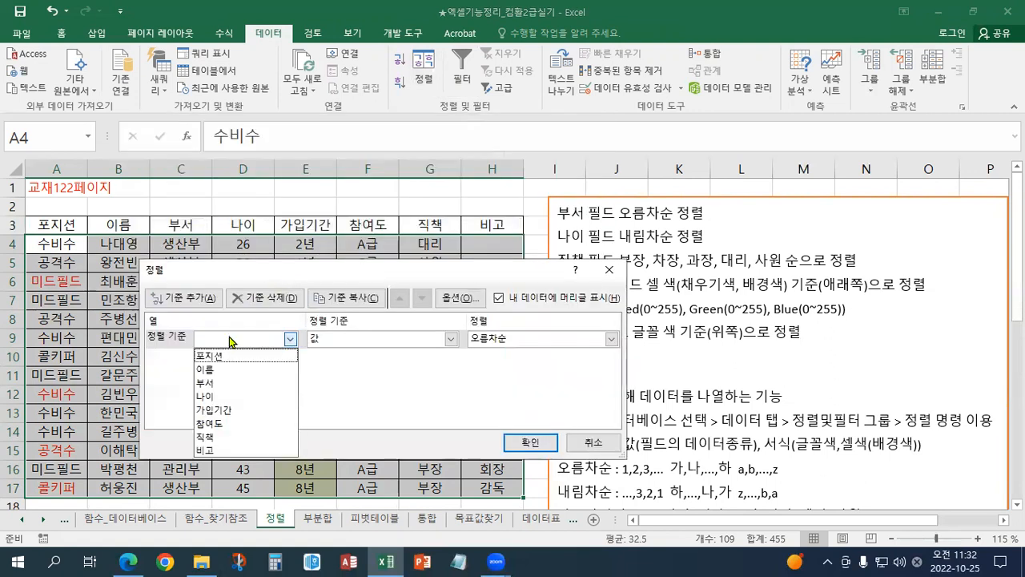
left_click(223, 384)
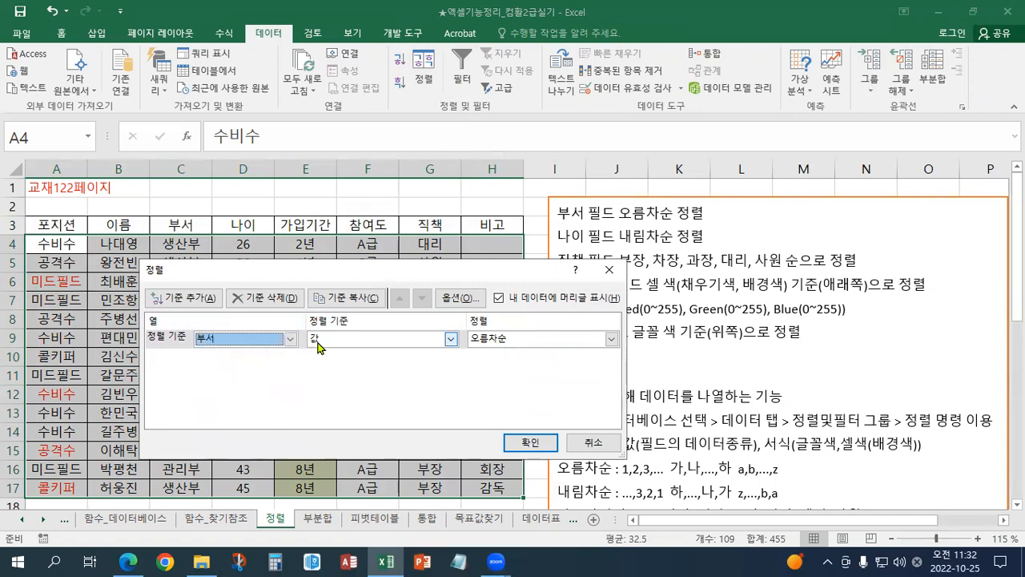
left_click(495, 341)
left_click(495, 348)
left_click(494, 348)
left_click(494, 348)
left_click(494, 347)
left_click(493, 346)
left_click(493, 346)
left_click(494, 346)
left_click(493, 346)
left_click(493, 346)
left_click(493, 346)
left_click(493, 346)
left_click(494, 346)
left_click(493, 346)
left_click(493, 346)
left_click(494, 346)
left_click(493, 346)
left_click(494, 346)
left_click(493, 346)
left_click(496, 350)
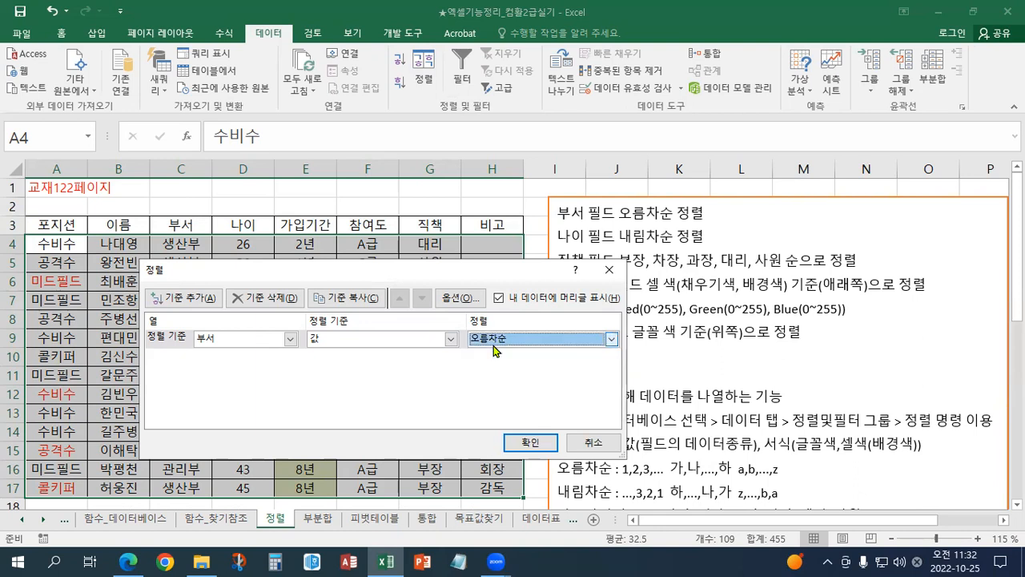
left_click(519, 445)
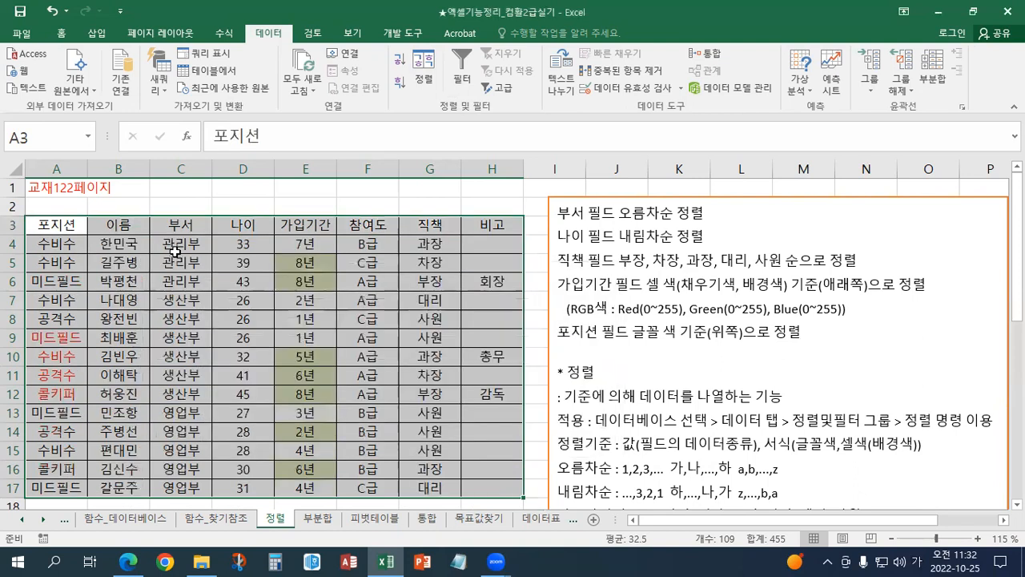
left_click_drag(175, 252, 186, 375)
left_click_drag(196, 483, 196, 485)
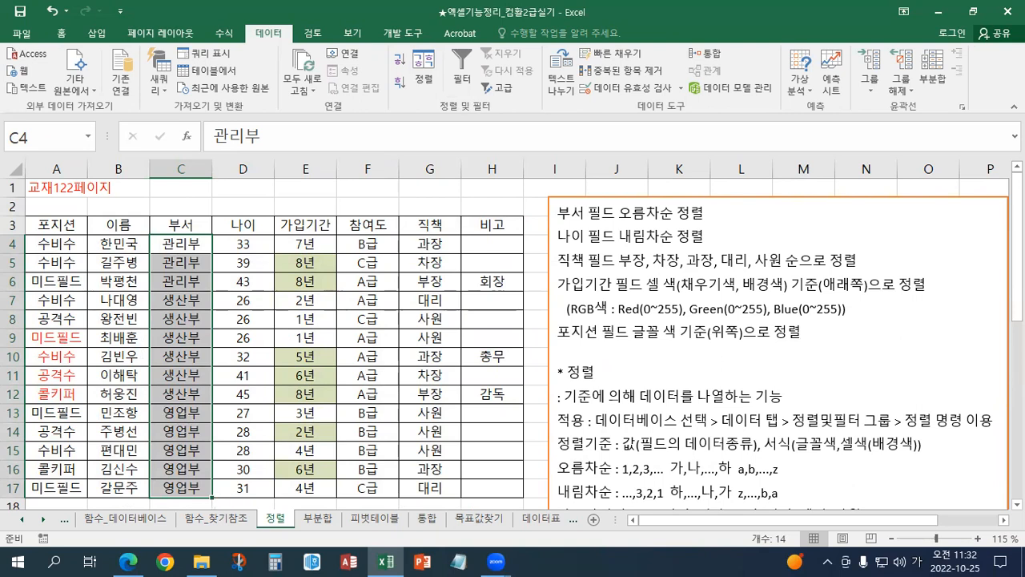
- Select the table range A3:H17 including its headers, and dismiss the warning about opening a workbook with the same name
key("alt+Tab")
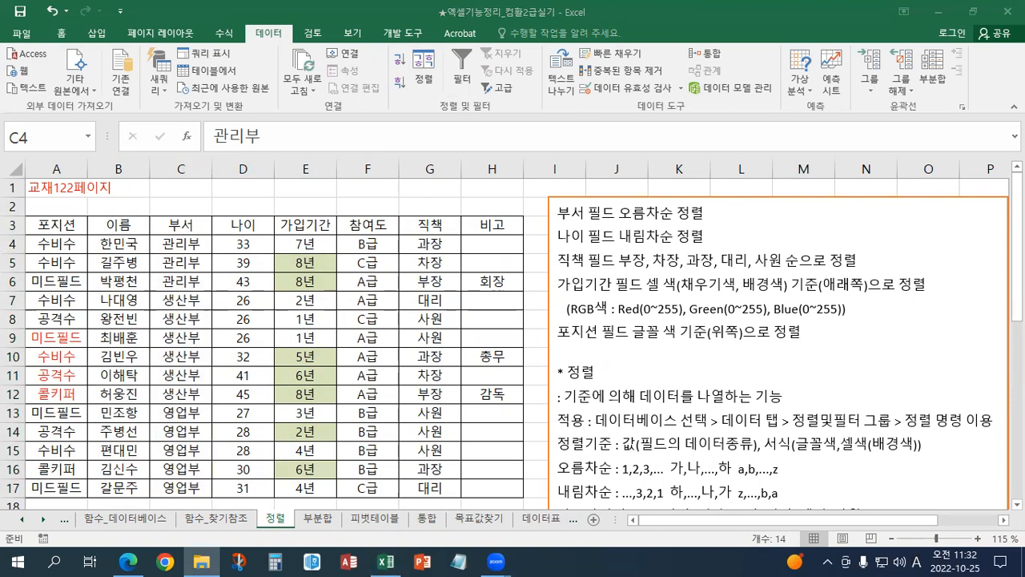
key("alt+Tab")
left_click_drag(56, 225, 521, 491)
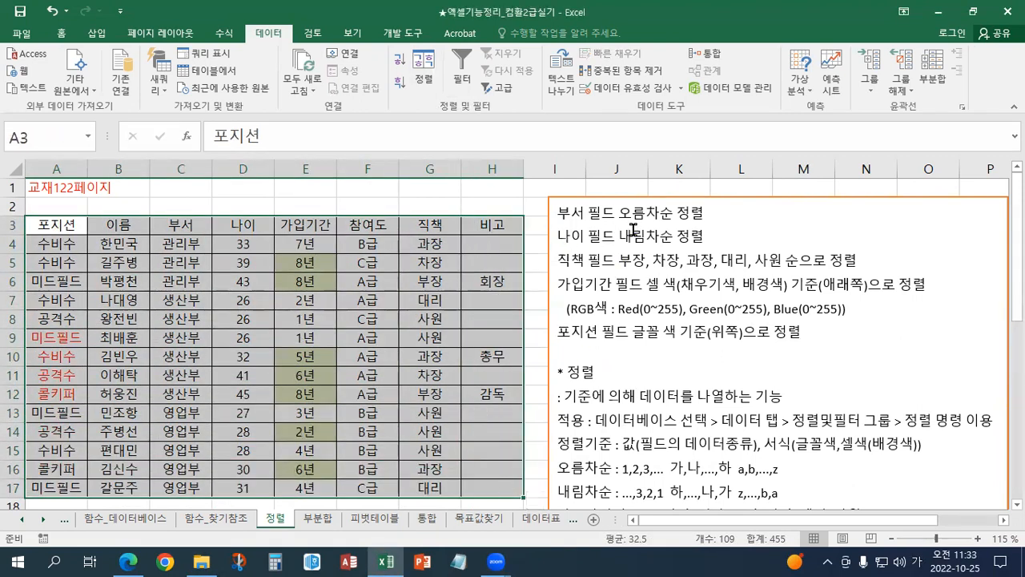
left_click_drag(74, 234, 493, 489)
key("super+e")
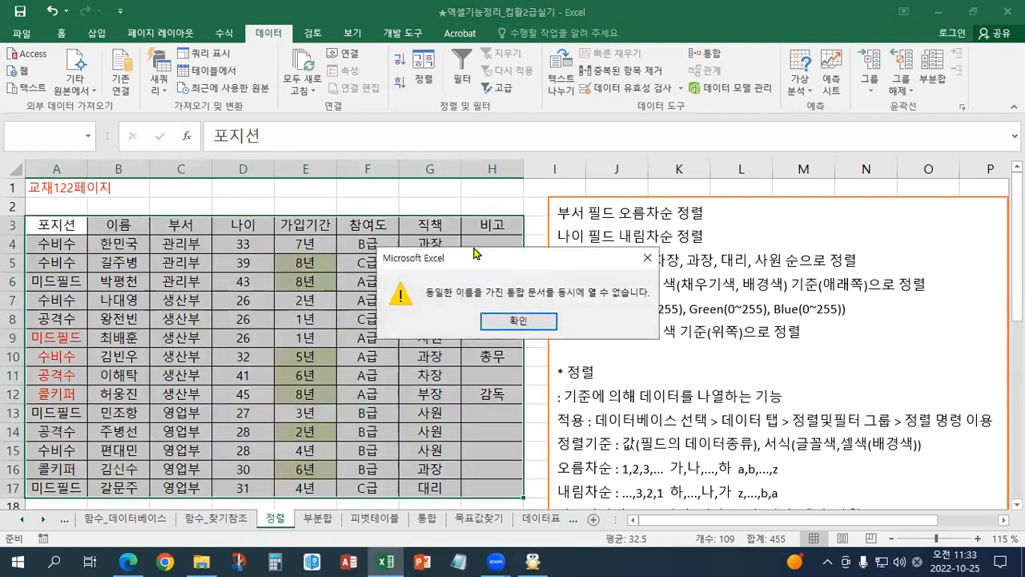
left_click(642, 260)
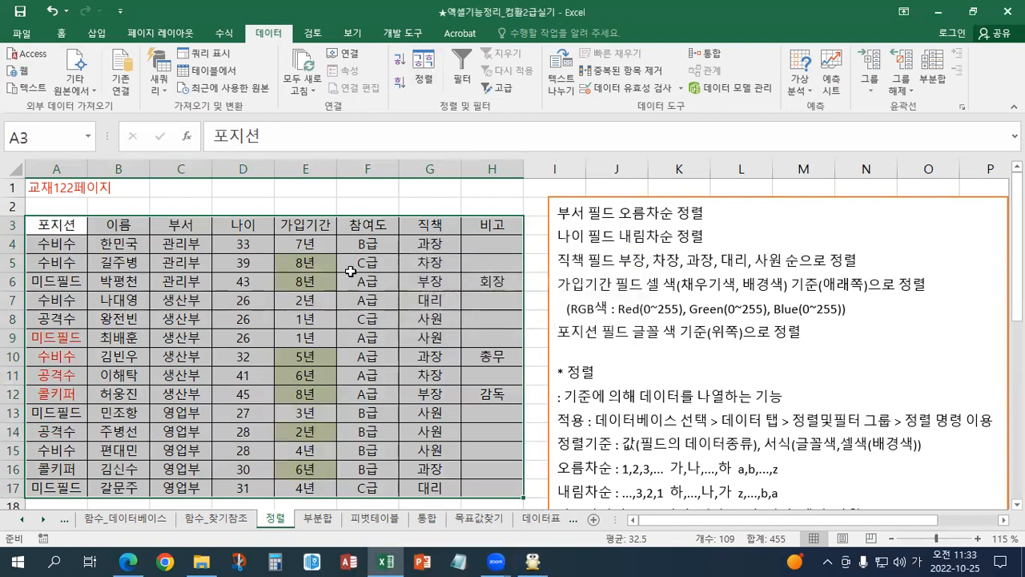
- Delete the 부서 sort criterion from the selected table and confirm the empty criteria list
left_click(423, 85)
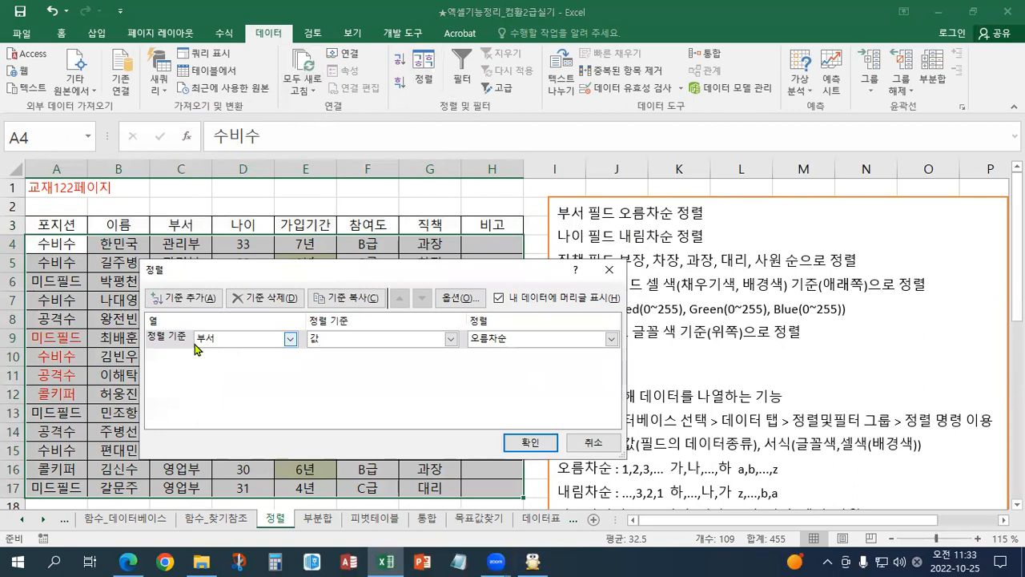
left_click_drag(215, 271, 221, 288)
left_click(192, 361)
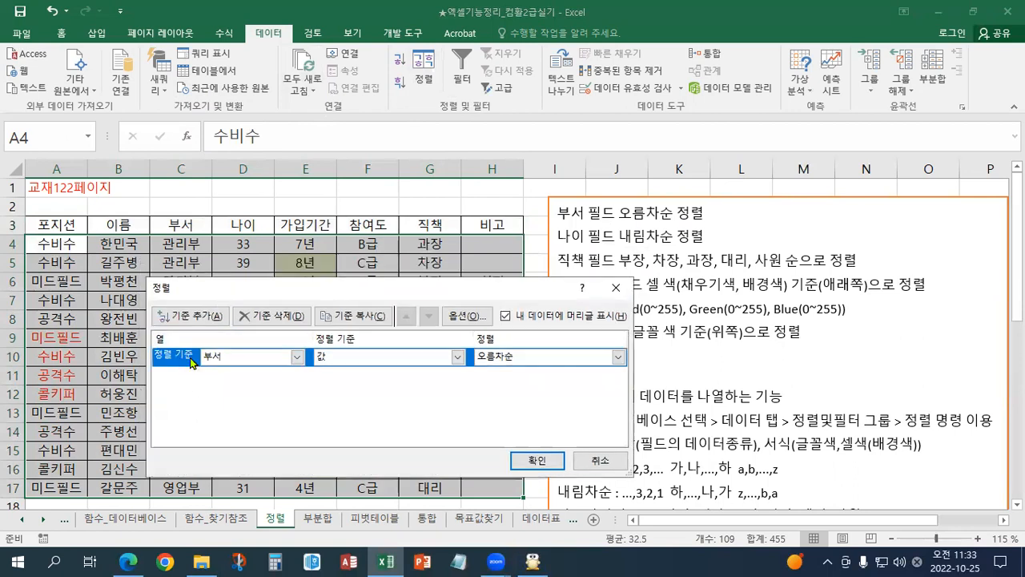
left_click(273, 318)
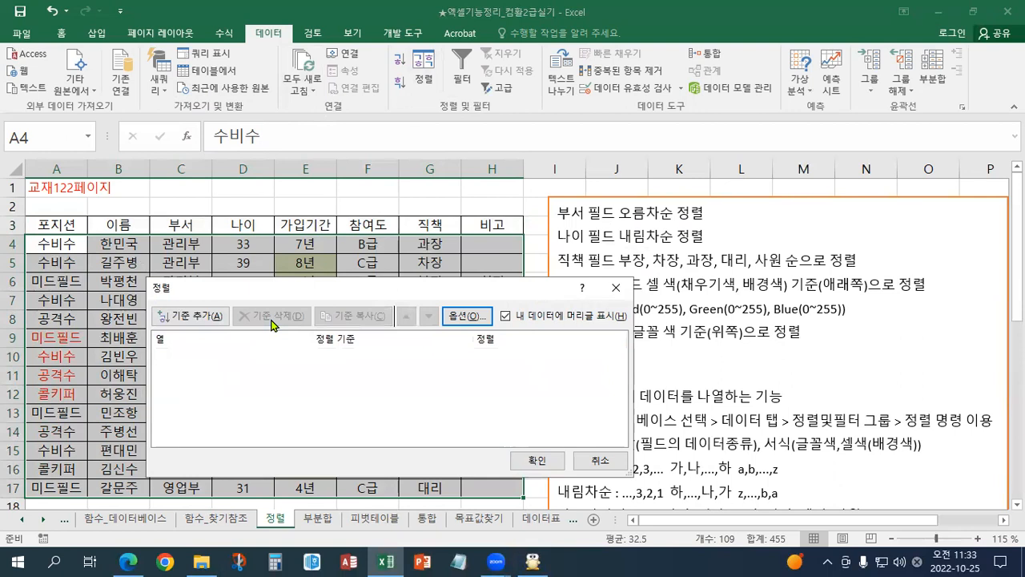
left_click(535, 463)
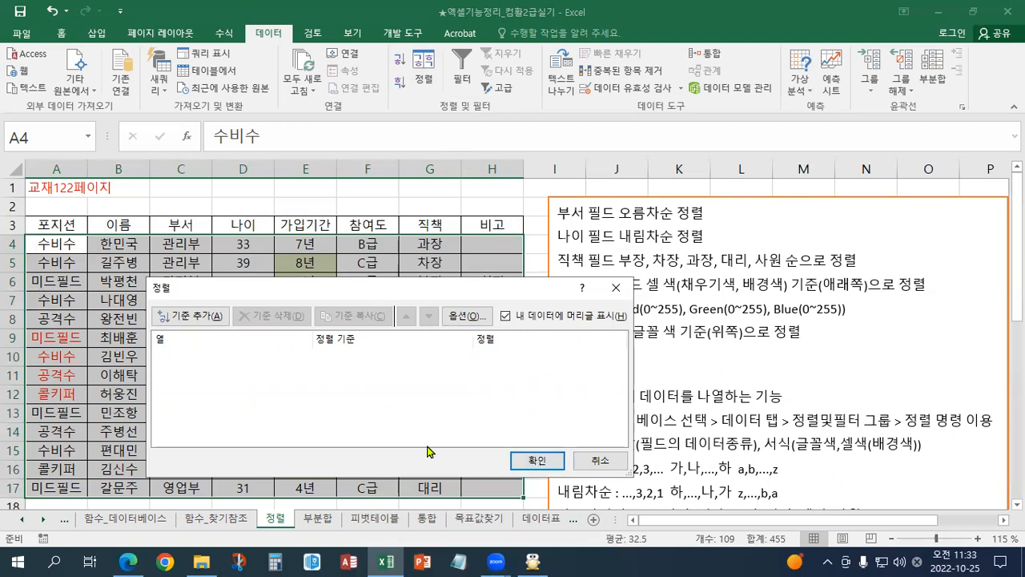
left_click_drag(225, 288, 342, 288)
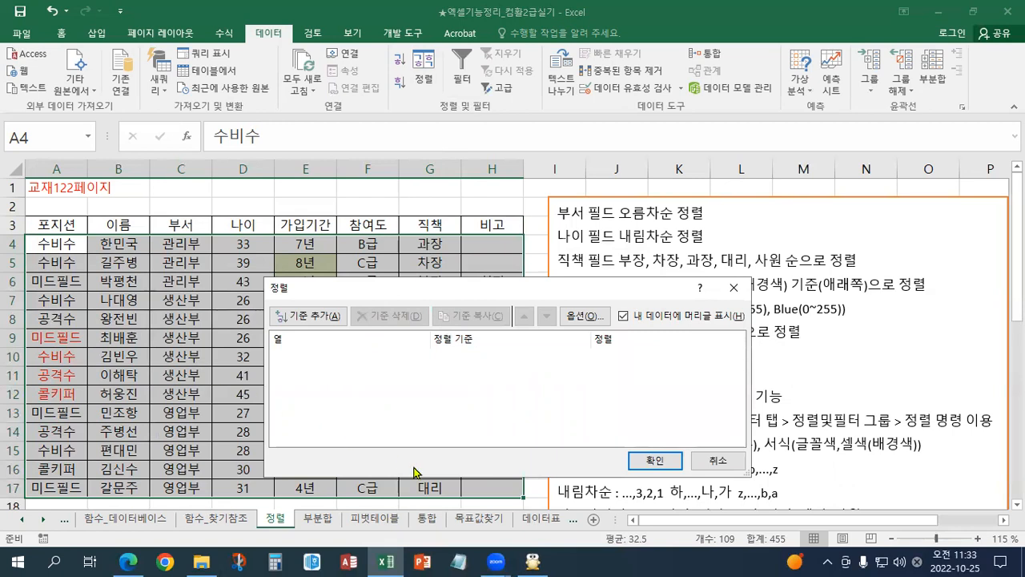
left_click(644, 461)
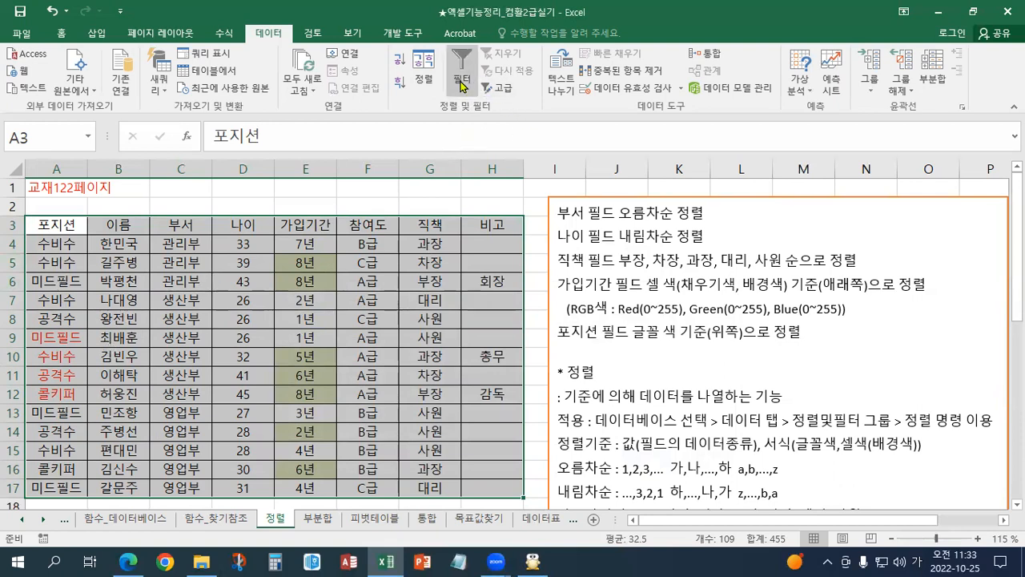
- Sort the table by the values of the 나이 field in descending order (내림차순), and select the sorted ages for review
left_click(422, 83)
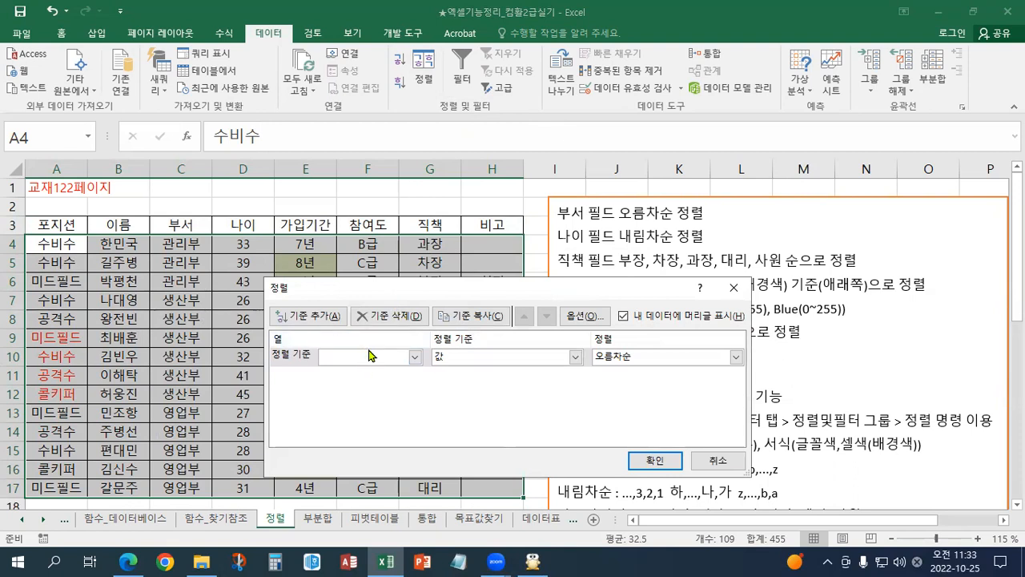
left_click(372, 356)
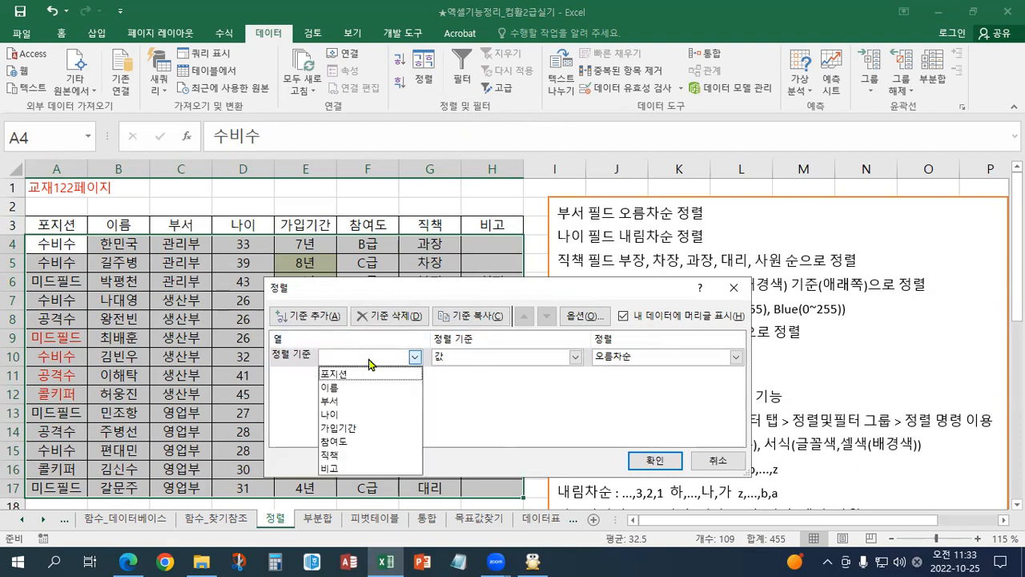
left_click(329, 415)
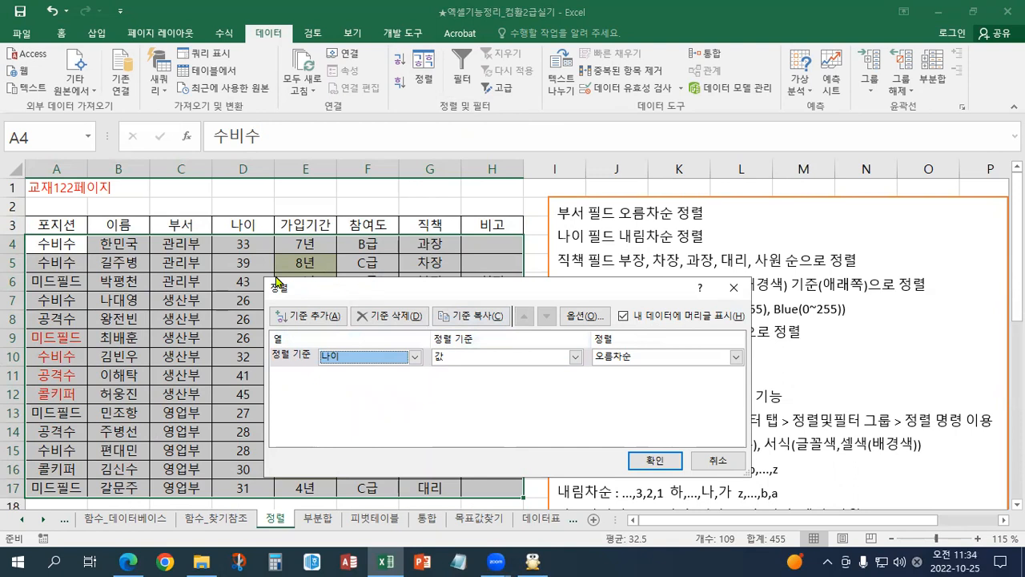
left_click(629, 361)
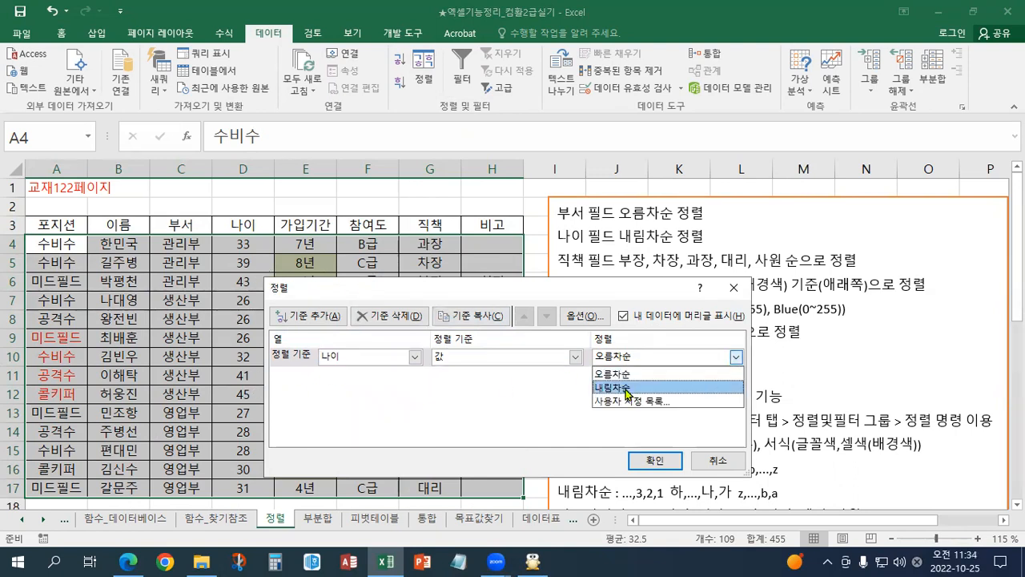
left_click(628, 387)
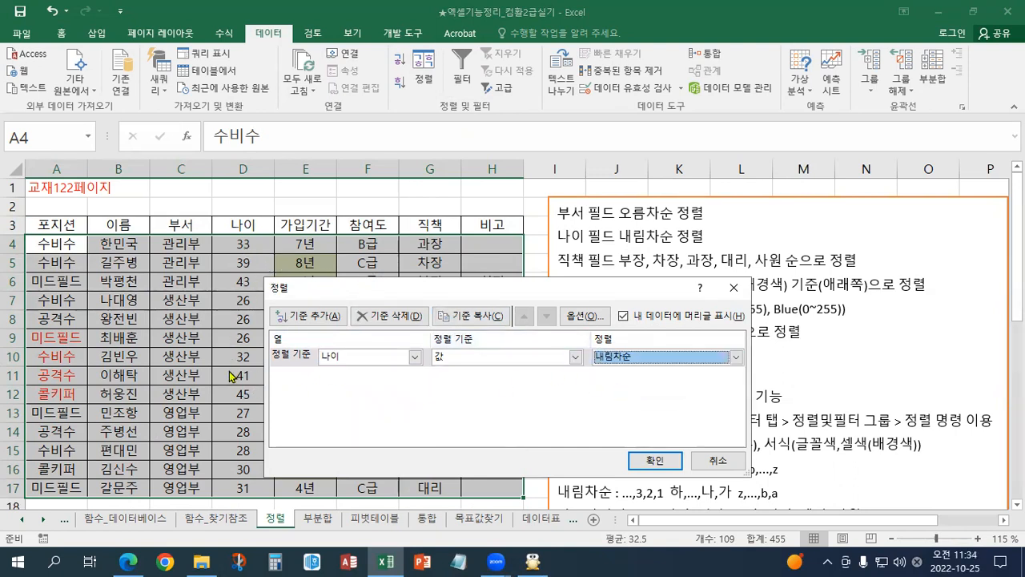
left_click(655, 463)
left_click_drag(242, 243, 248, 488)
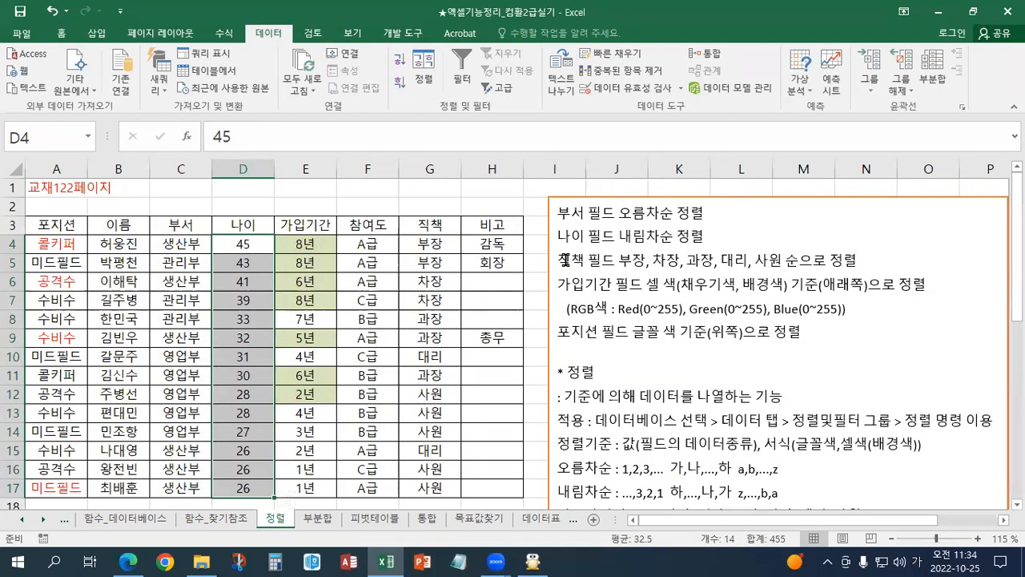
- Start a new sort of the table range A3:H17 with 직책 as the sort column
left_click_drag(621, 260, 777, 262)
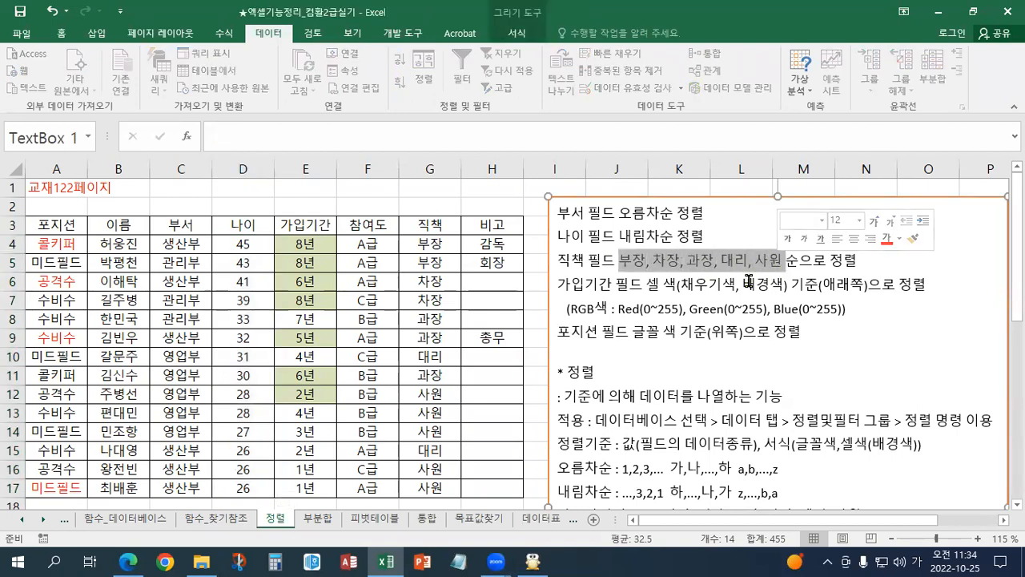
left_click(403, 282)
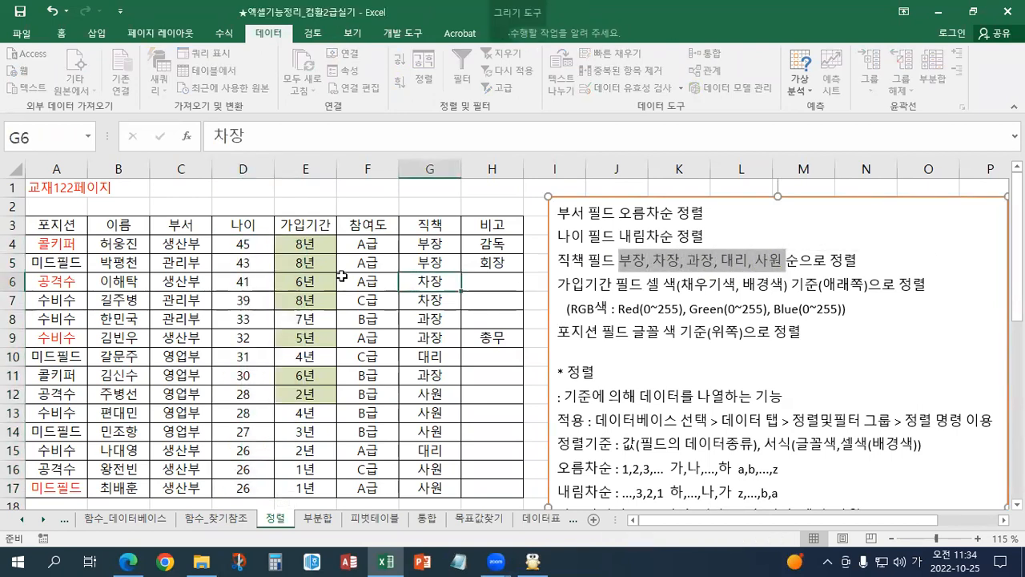
left_click_drag(53, 225, 481, 483)
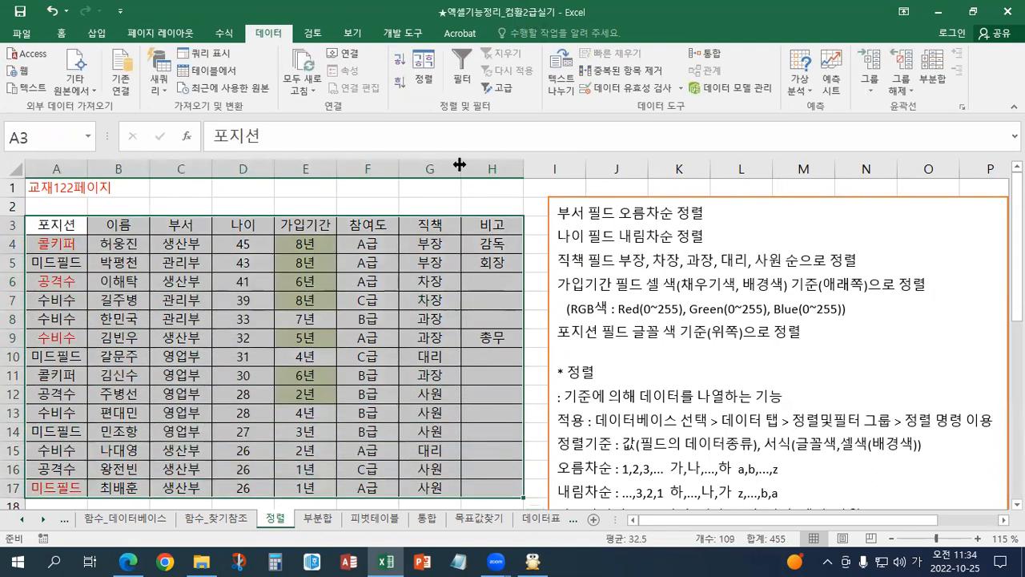
left_click(436, 86)
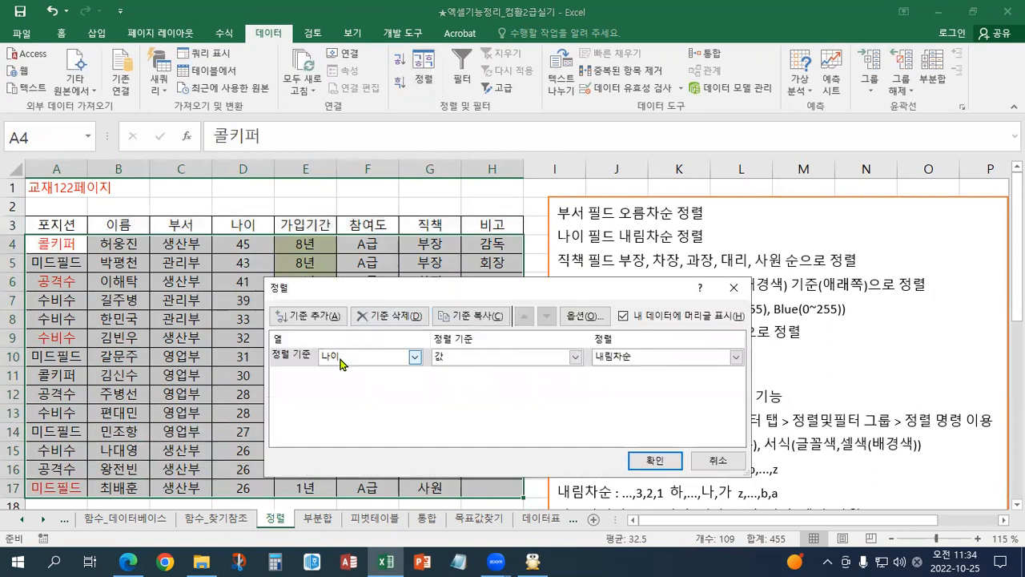
left_click(341, 359)
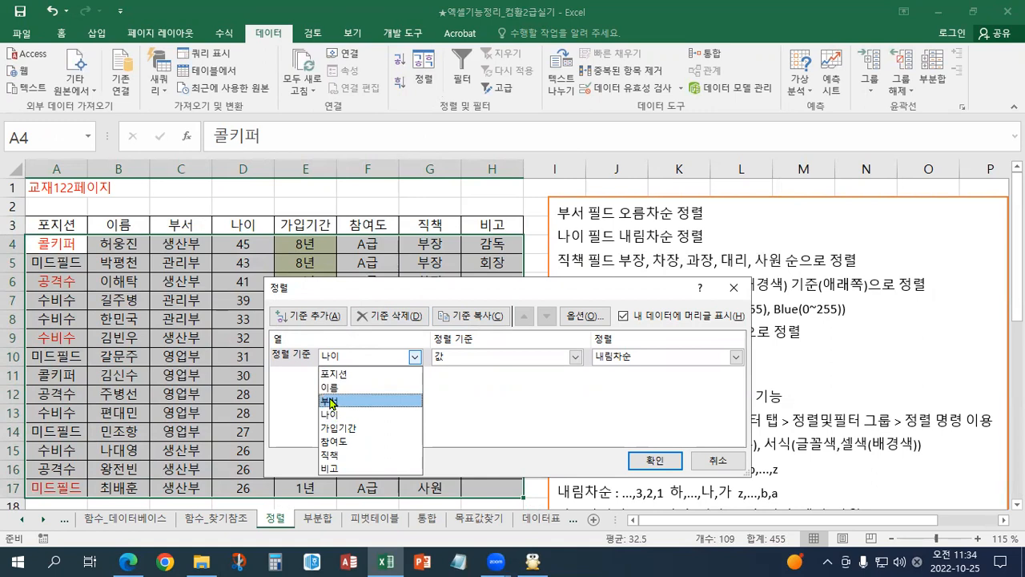
left_click(332, 454)
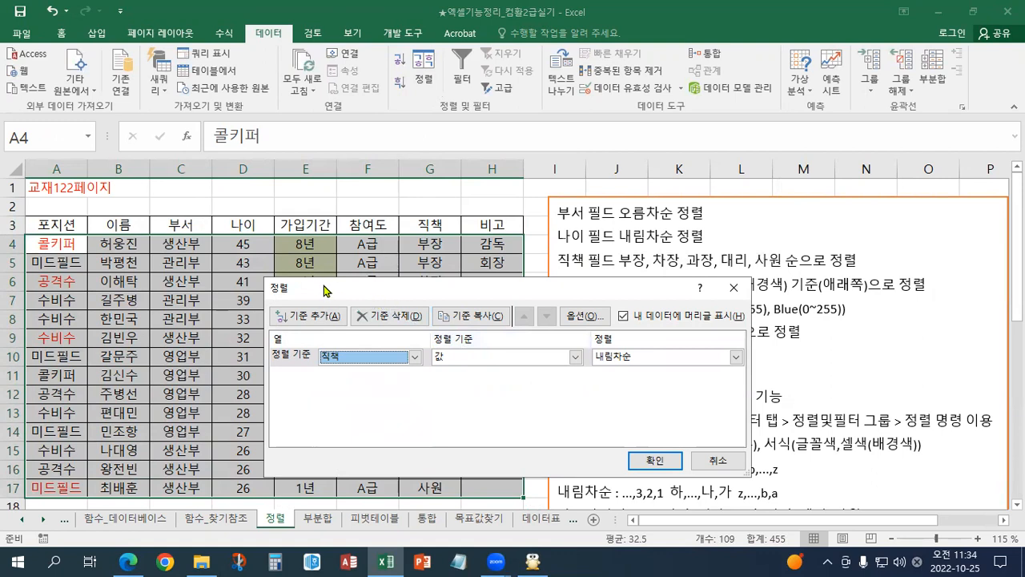
left_click_drag(324, 290, 538, 274)
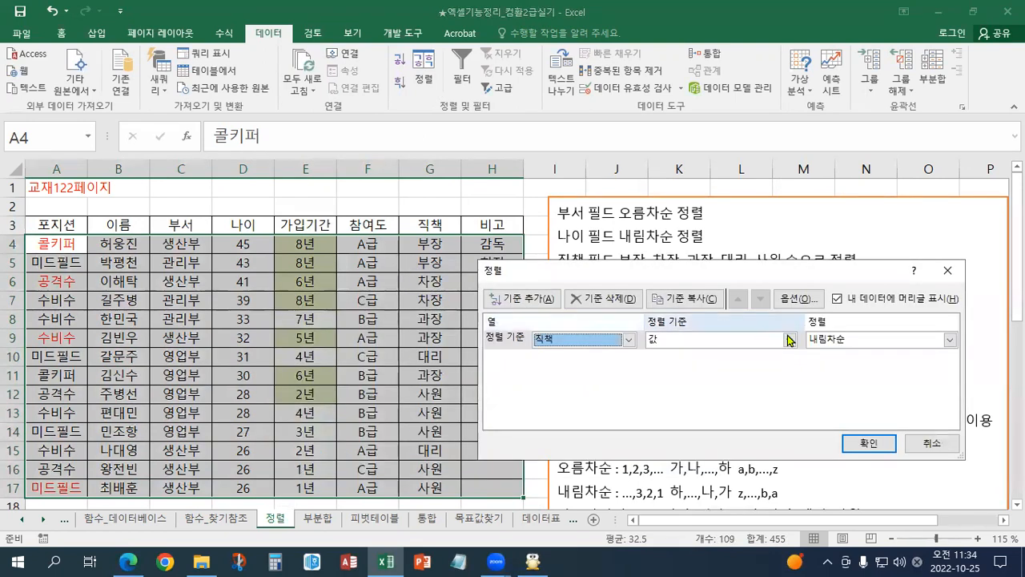
- Choose a custom list (사용자 지정 목록) as the sort order for the 직책 criterion, keeping the required rank order in view
left_click(833, 340)
left_click(708, 282)
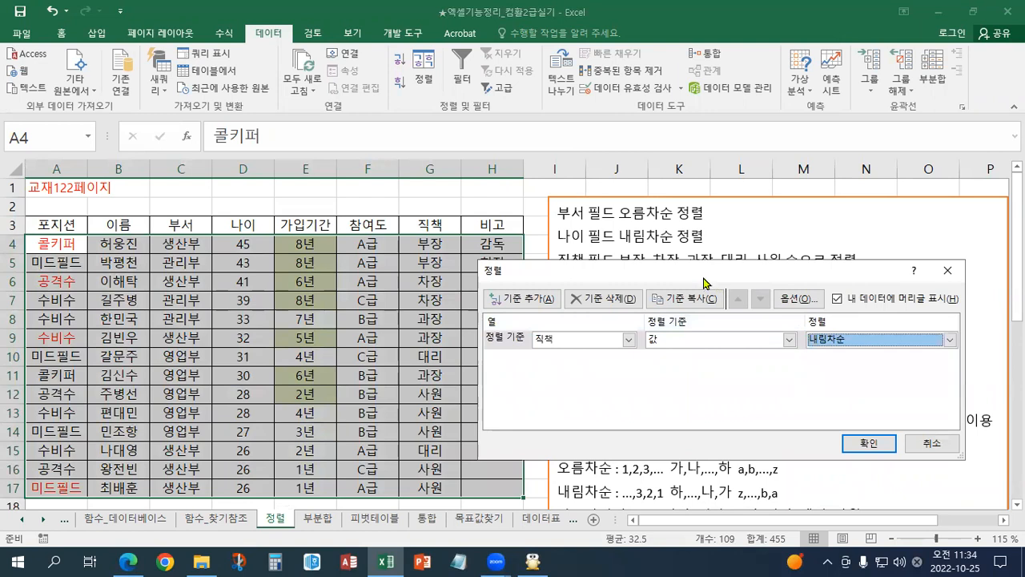
left_click_drag(690, 263, 691, 280)
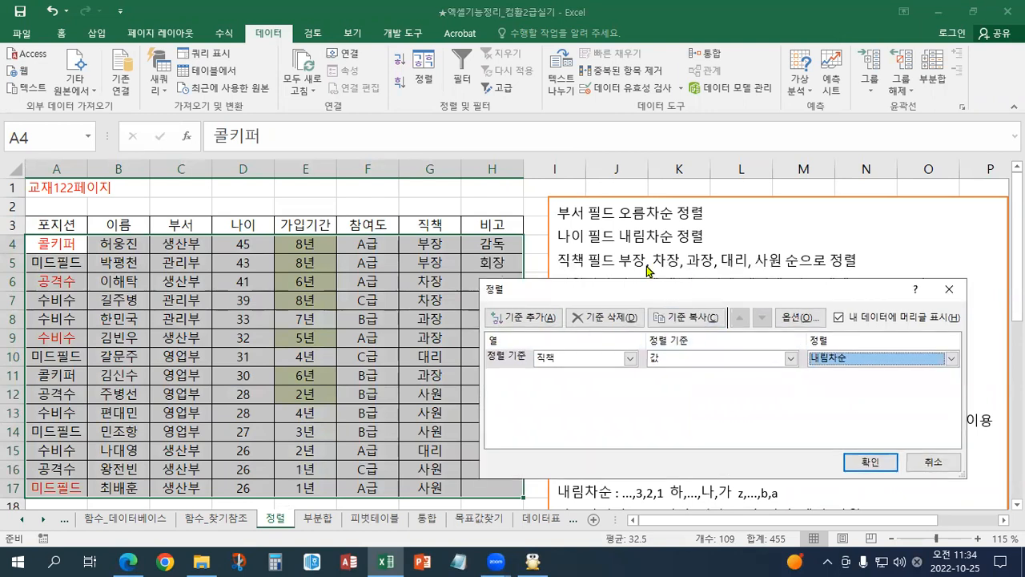
left_click(825, 360)
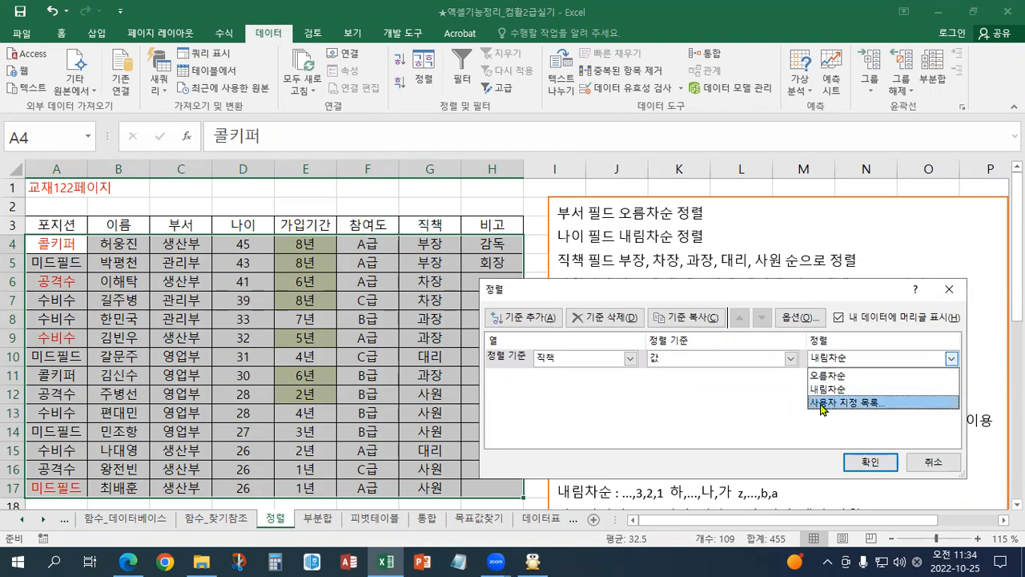
left_click(823, 403)
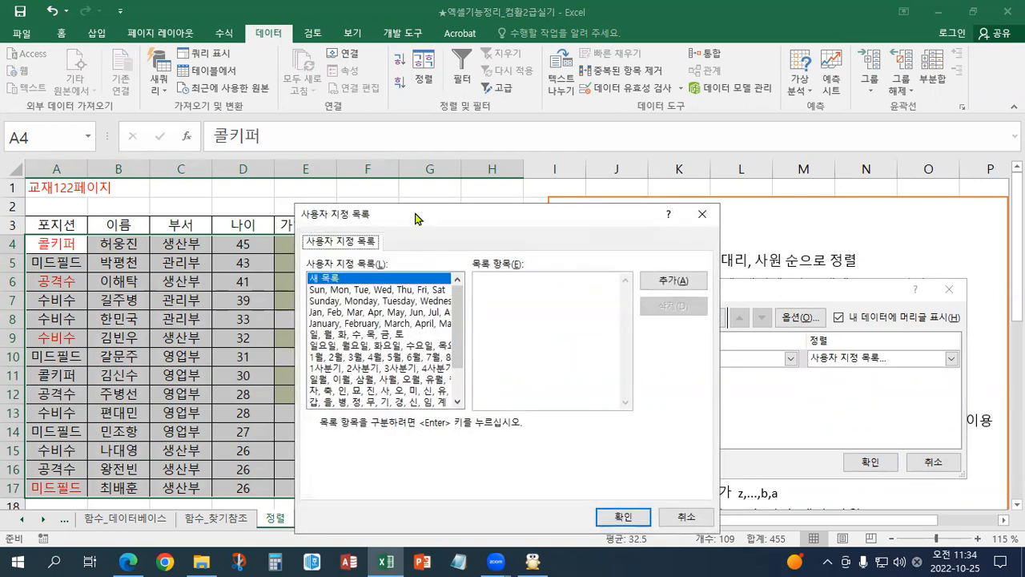
left_click_drag(412, 213, 228, 128)
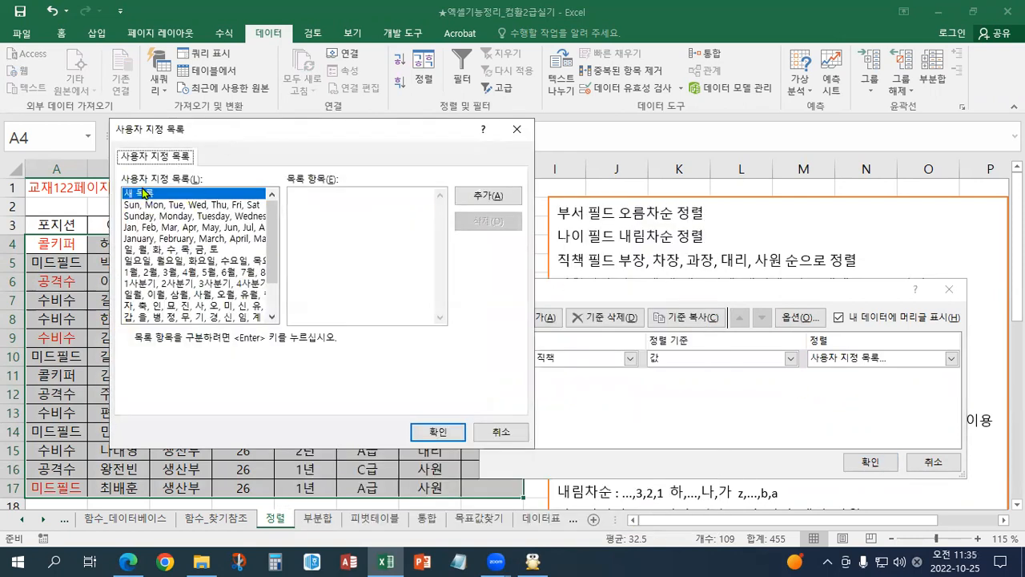
- Create and add a new custom list with the entries 부장, 차장, 과장, 대리, 사원
left_click_drag(273, 227, 260, 205)
left_click(152, 196)
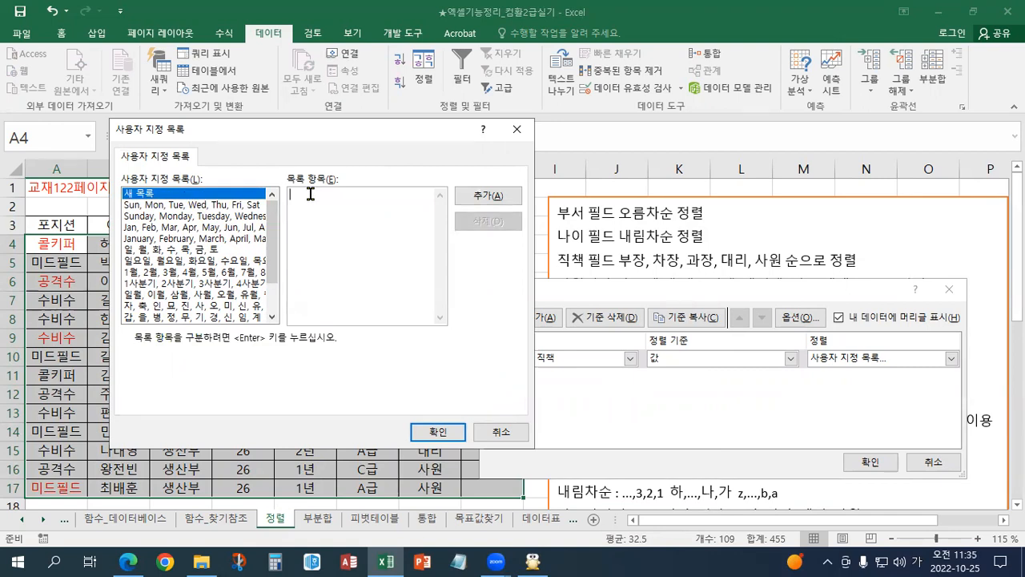
type("부자")
key("Return")
type("차장")
key("Return")
type("과장")
key("Return")
type("대리")
key("Return")
type("사원")
mouse_move(269, 233)
left_mouse_down()
mouse_move(270, 279)
mouse_move(270, 250)
left_mouse_up()
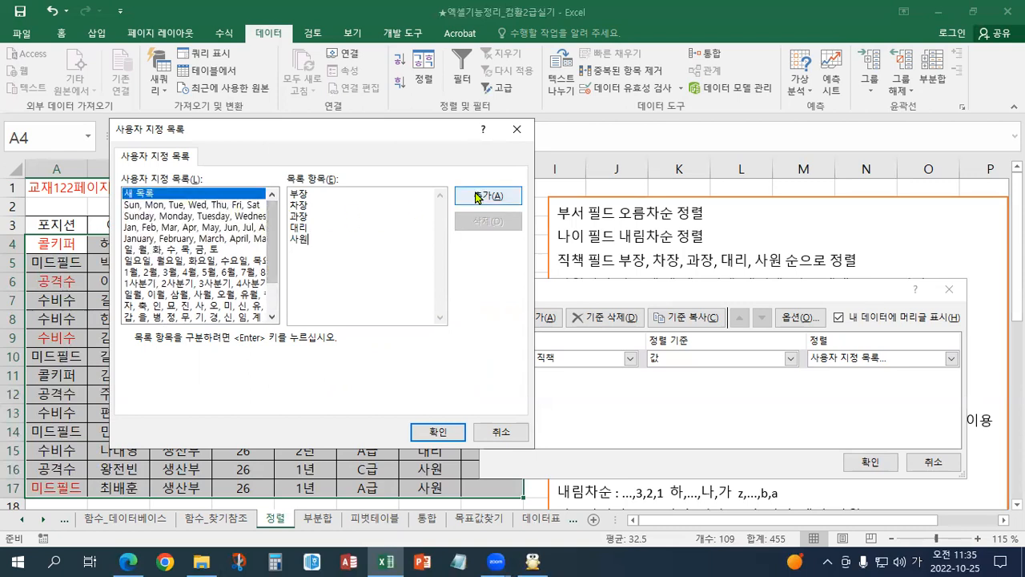
left_click(468, 199)
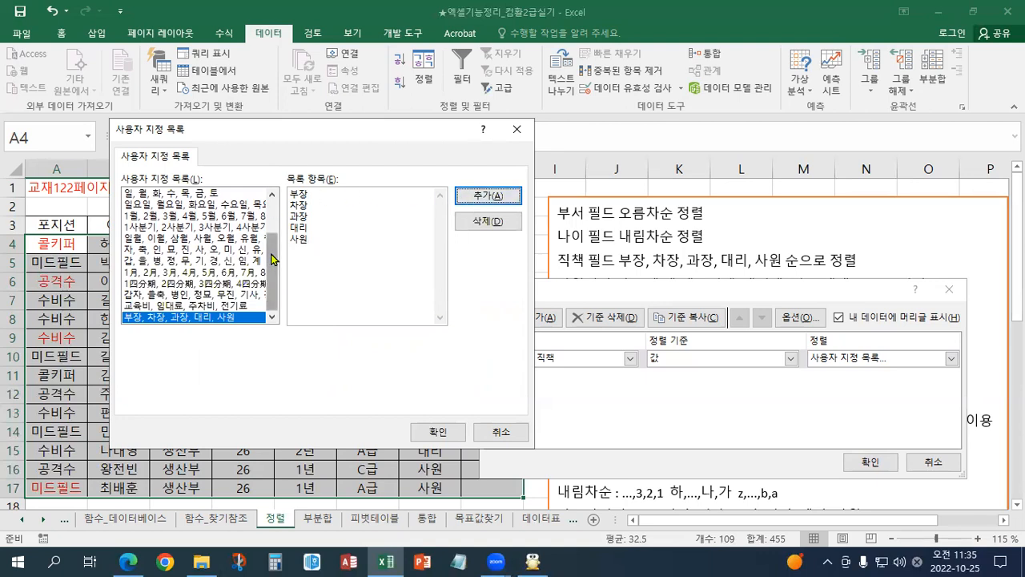
- Examine the available custom lists, comparing the entries of the built-in lists with those of the user-added ones
left_click_drag(272, 254, 271, 279)
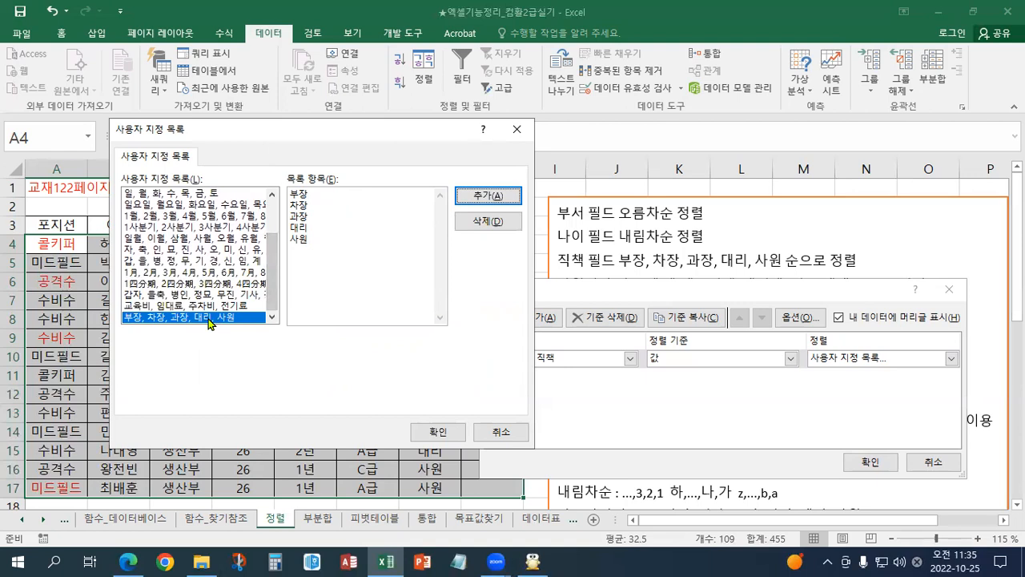
left_click(206, 308)
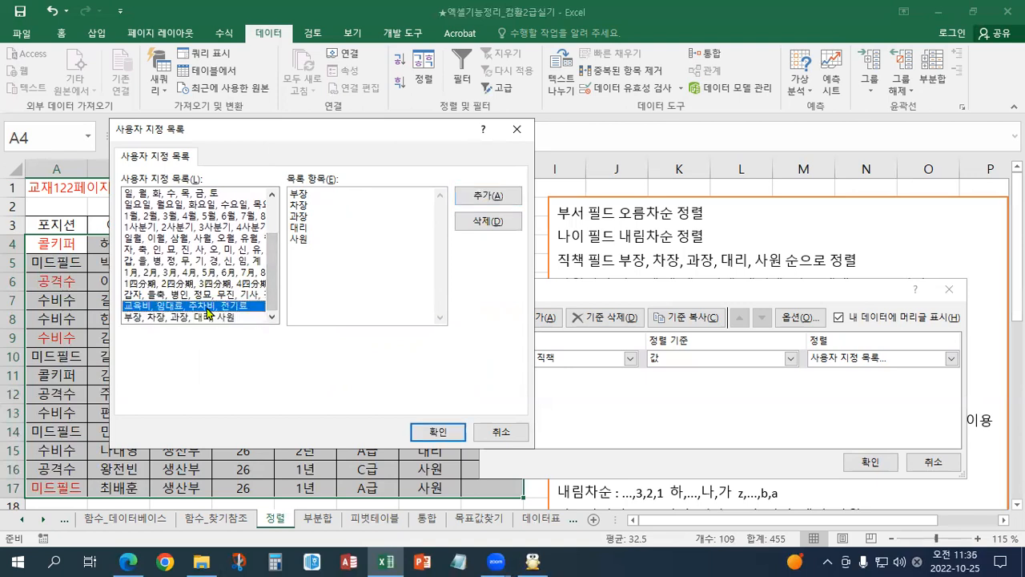
left_click(207, 315)
left_click(207, 308)
left_click(208, 315)
left_click(207, 306)
left_click(205, 297)
left_click(206, 306)
left_click(207, 317)
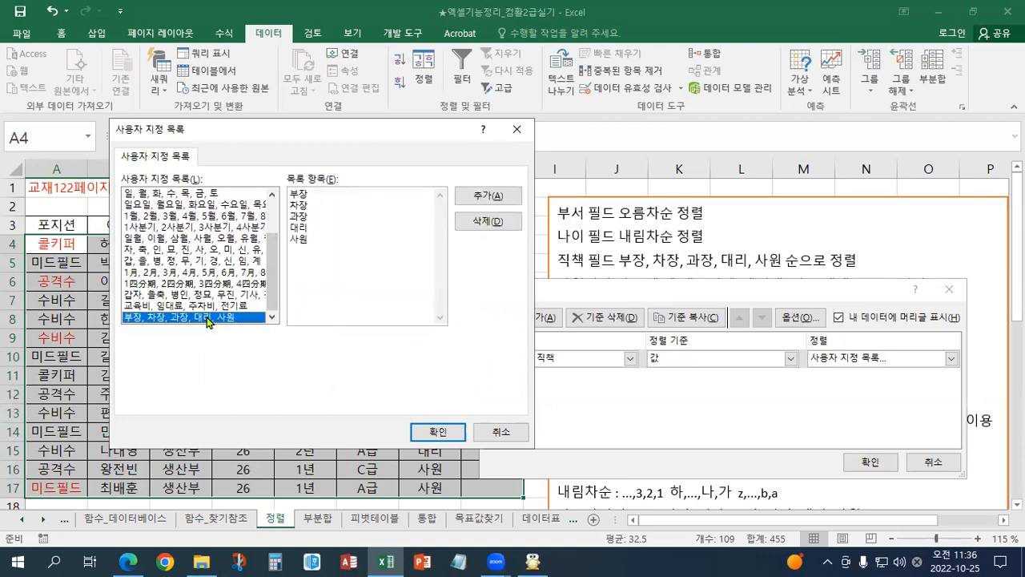
left_click_drag(207, 318, 209, 272)
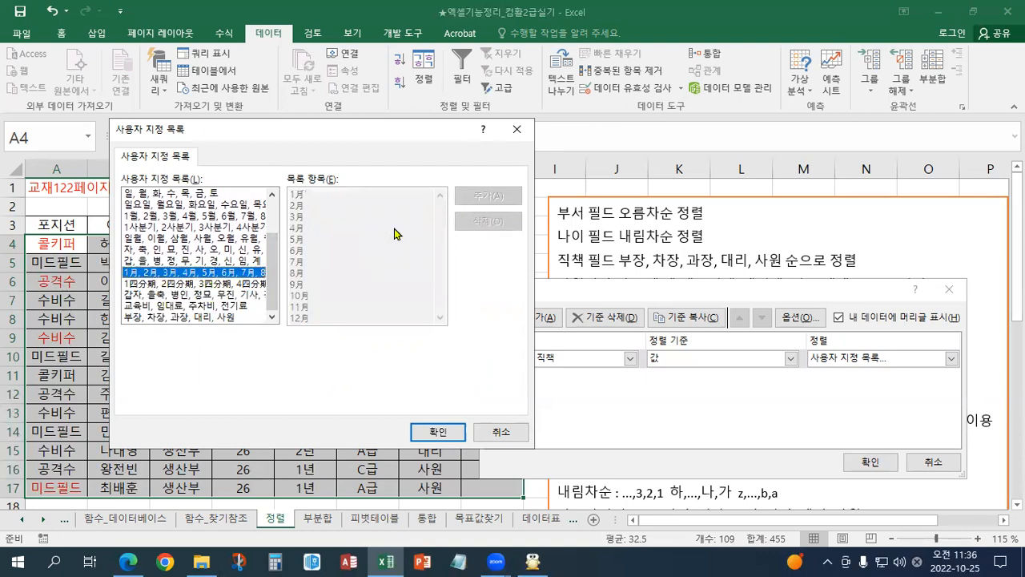
left_click(217, 306)
left_click(214, 317)
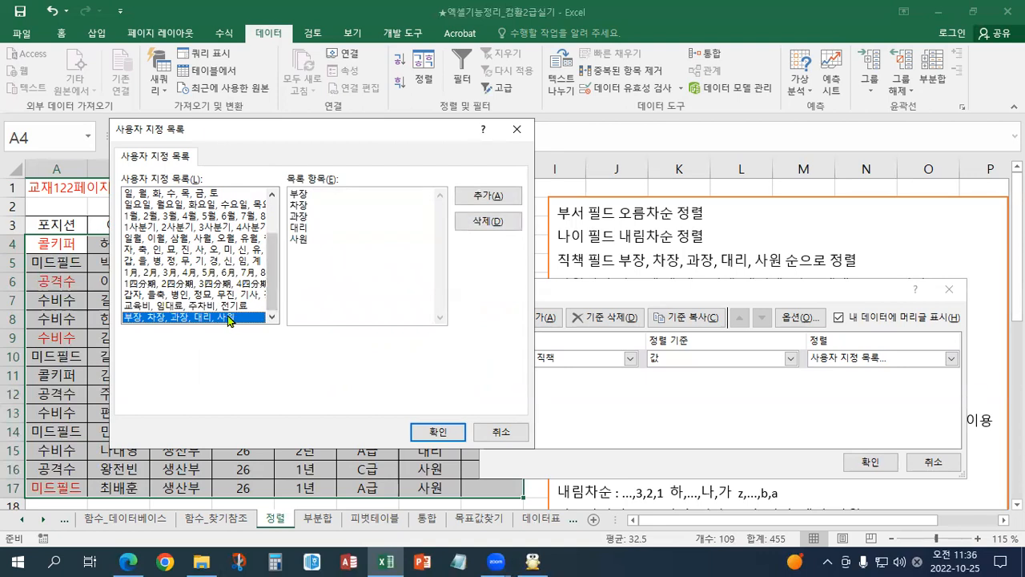
left_click(196, 285)
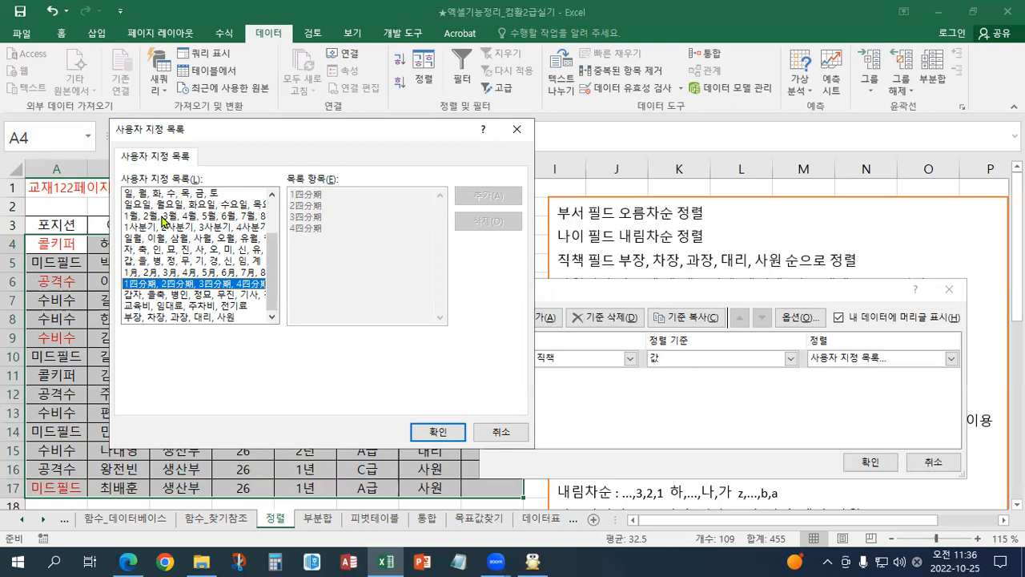
- Sort the table by 직책 using the custom list order 부장, 차장, 과장, 대리, 사원
left_click(185, 318)
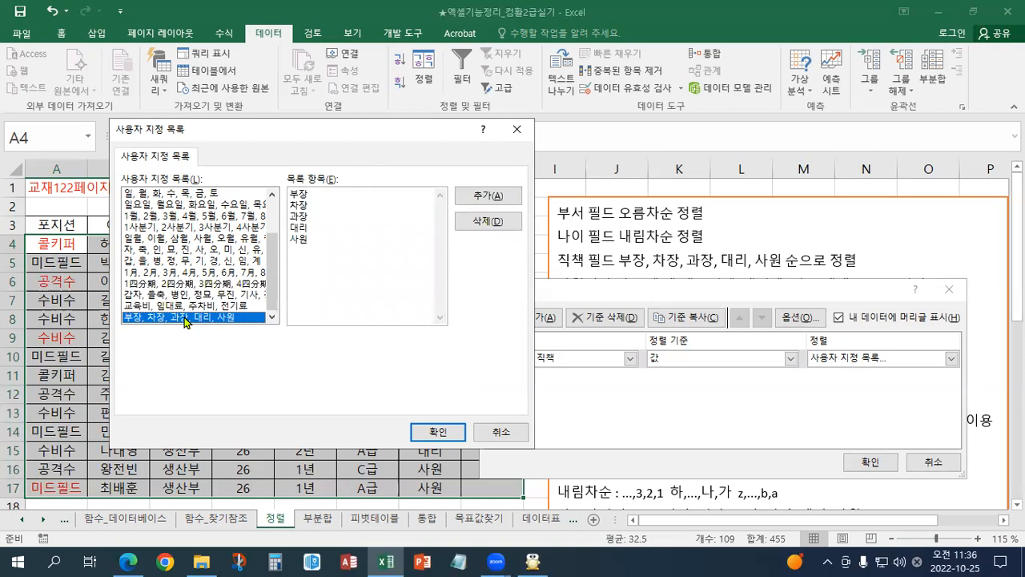
left_click(438, 438)
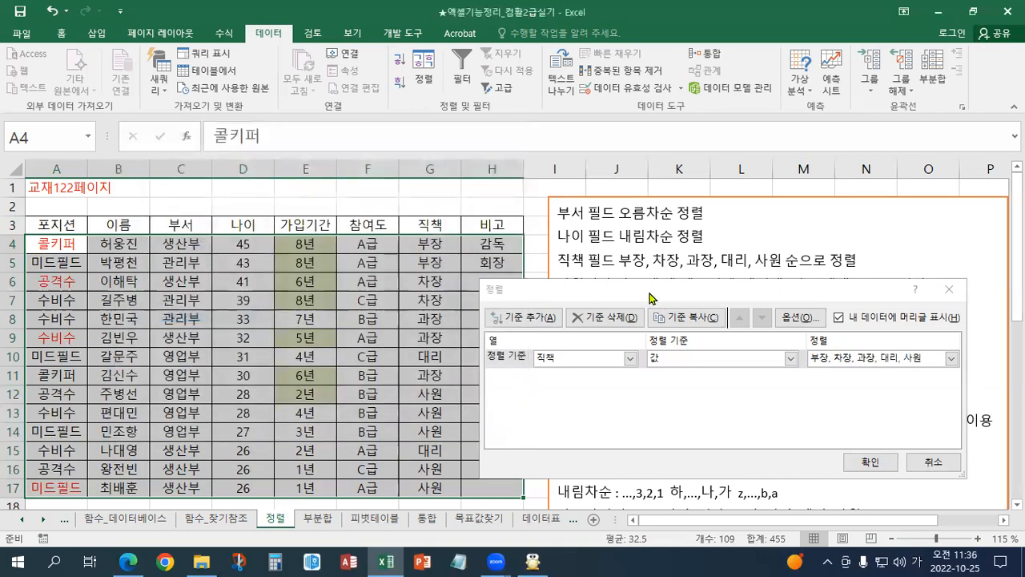
left_click_drag(650, 298, 222, 283)
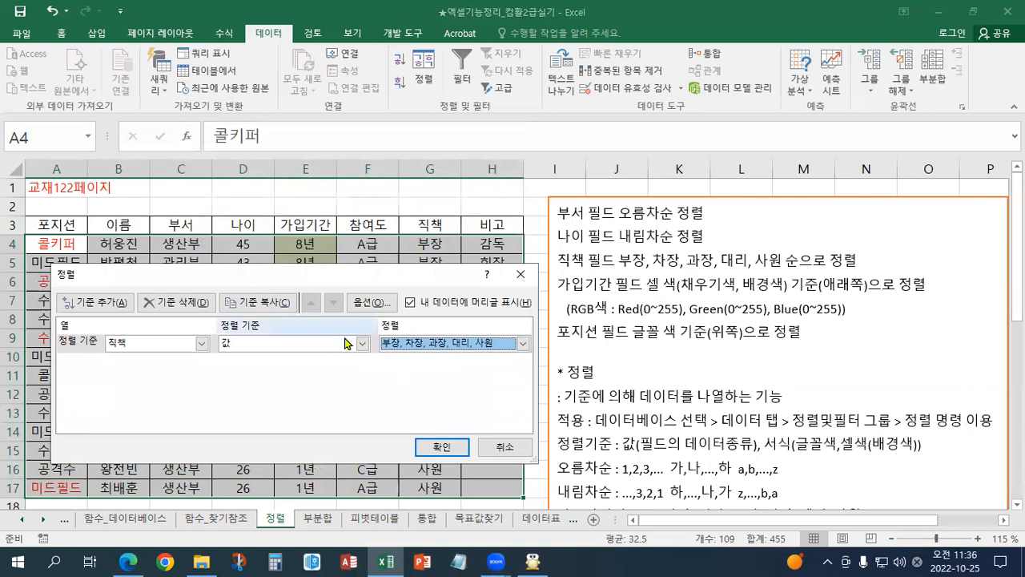
left_click(441, 446)
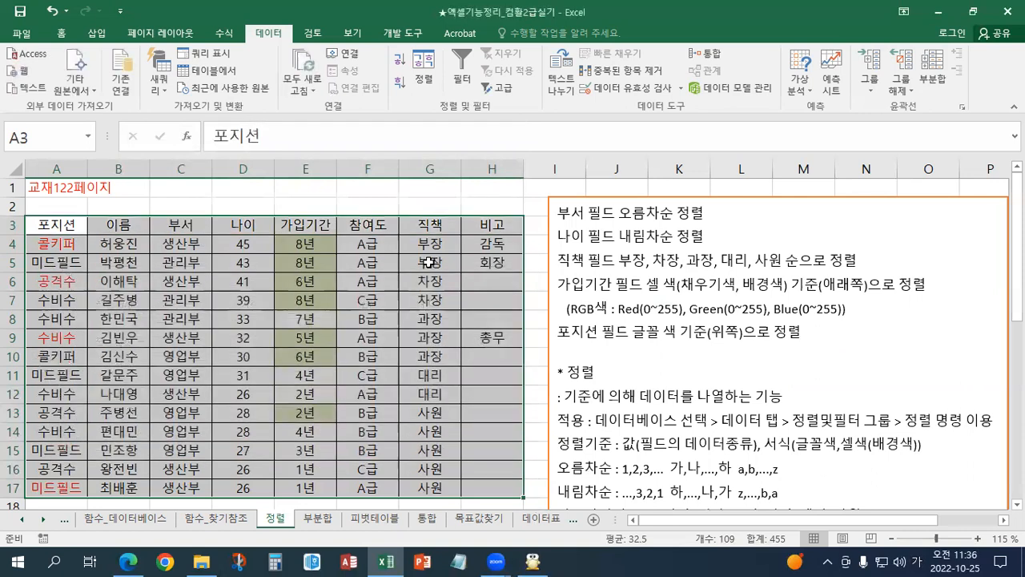
- Review the order of the 직책 values in G4:G17 and the sorting notes beside the table
left_click_drag(430, 240, 439, 479)
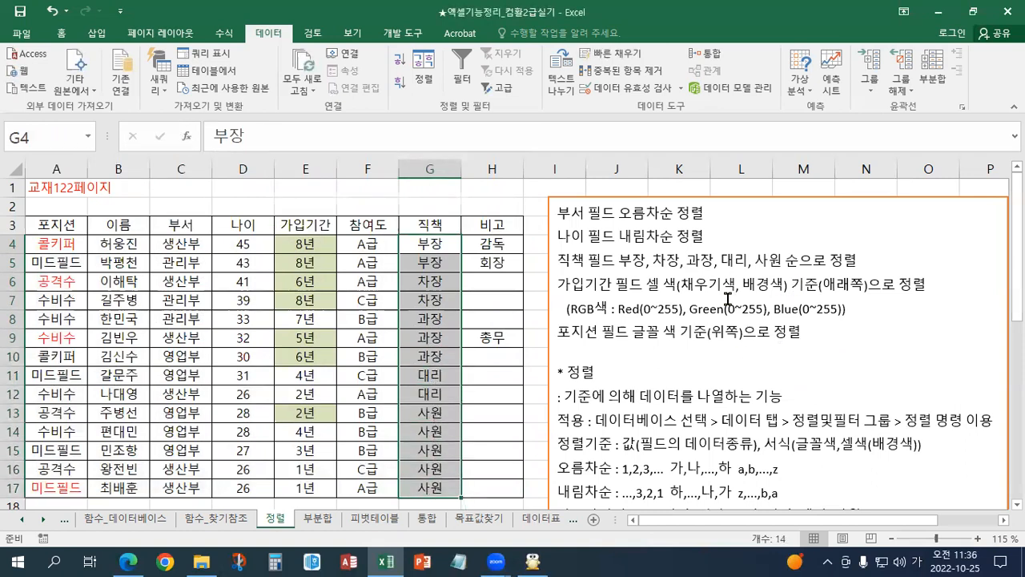
scroll(668, 368, "down", 2)
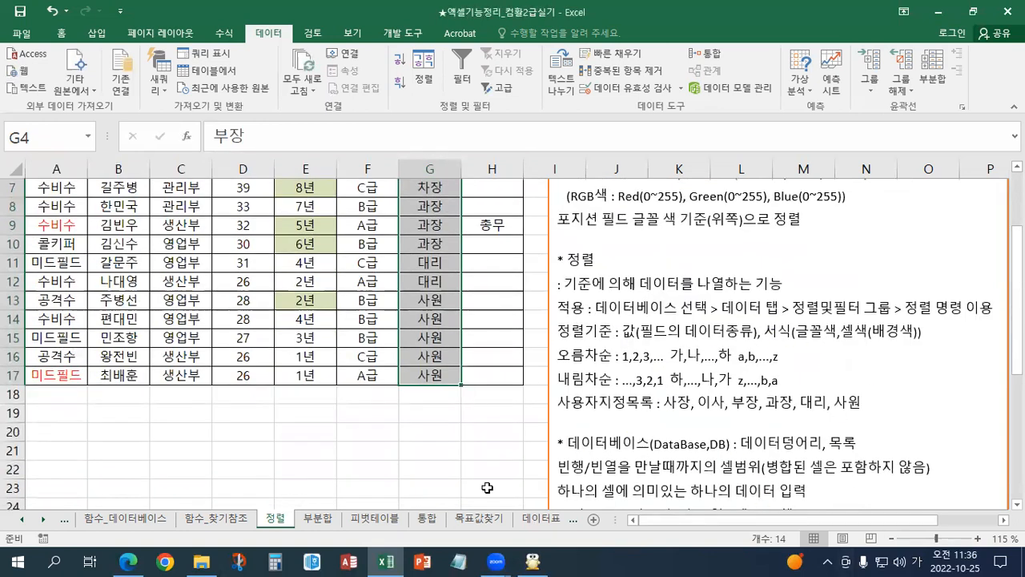
scroll(487, 488, "up", 2)
left_click(384, 365)
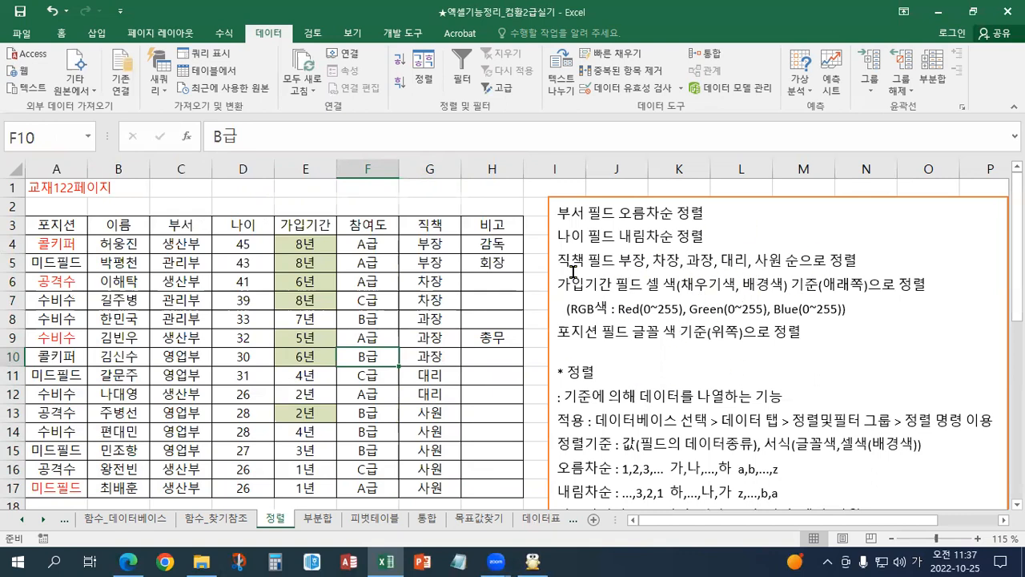
- Examine the table range A3:H17 and compare the filled and unfilled cells in the 가입기간 column
left_click_drag(71, 228, 286, 282)
left_click_drag(374, 325, 512, 490)
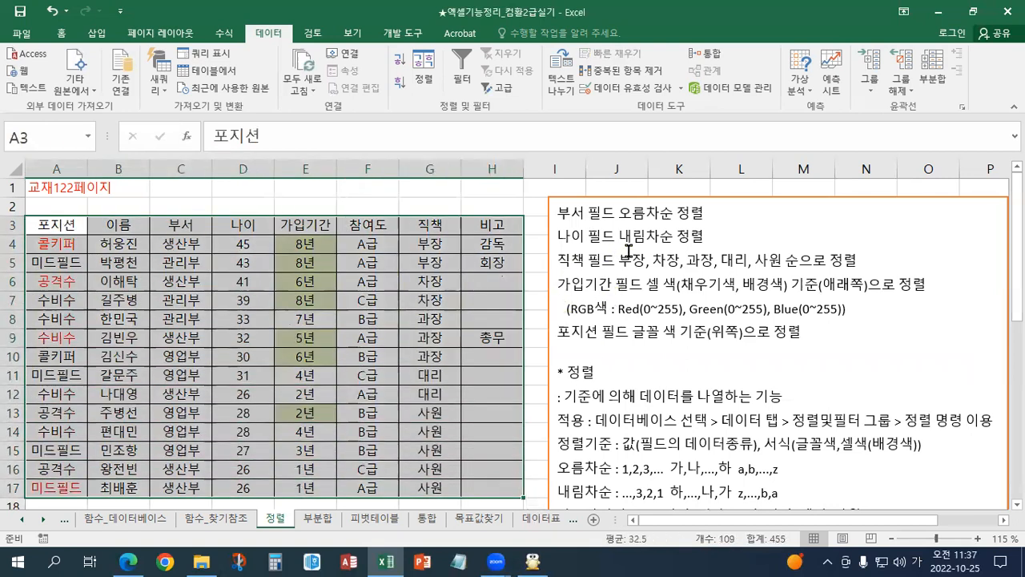
left_click(308, 240)
left_click(305, 257)
left_click(312, 281)
left_click(312, 300)
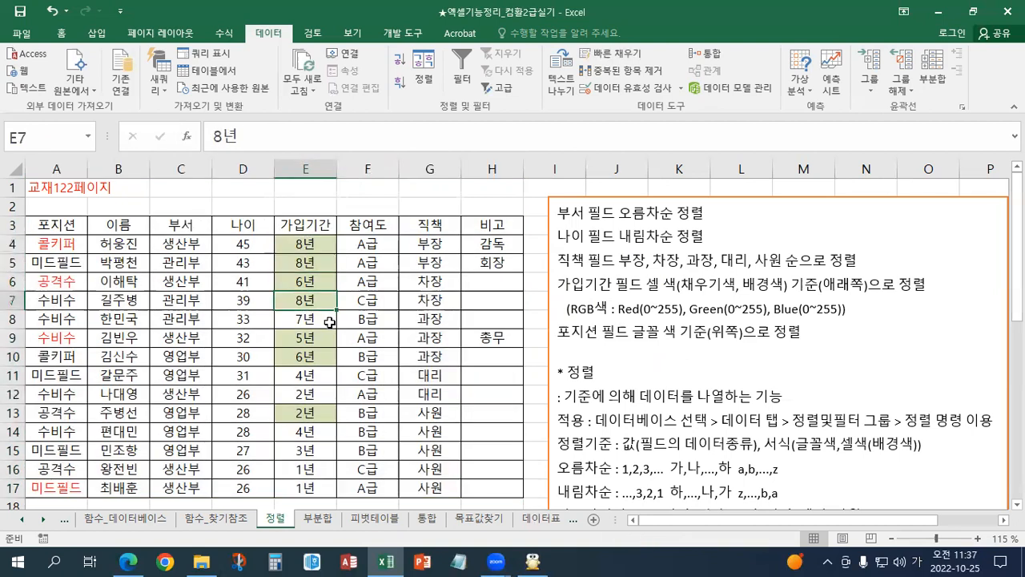
left_click(328, 321)
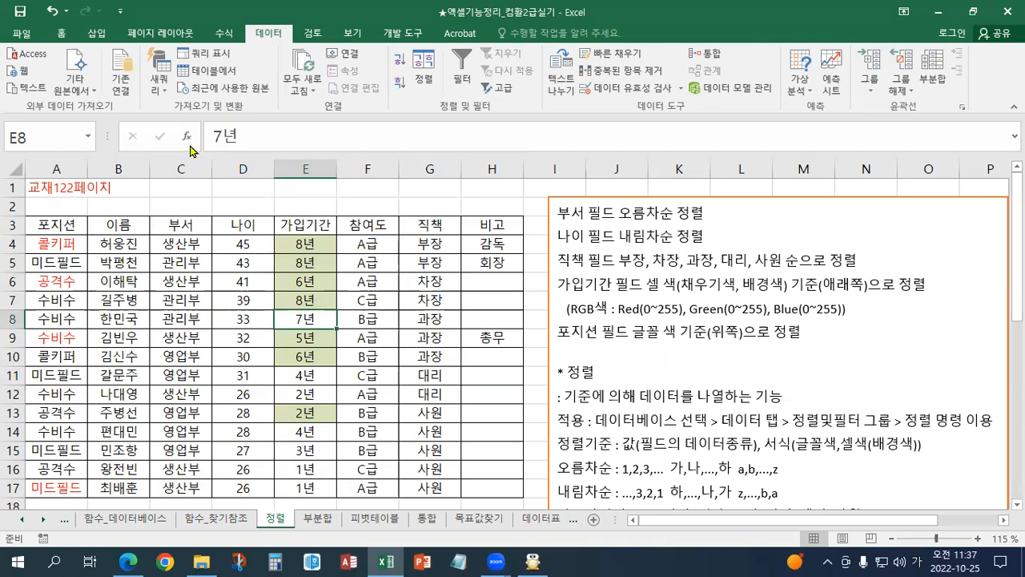
- Fill the 가입기간 cell E8 with white from the theme colours
left_click(63, 34)
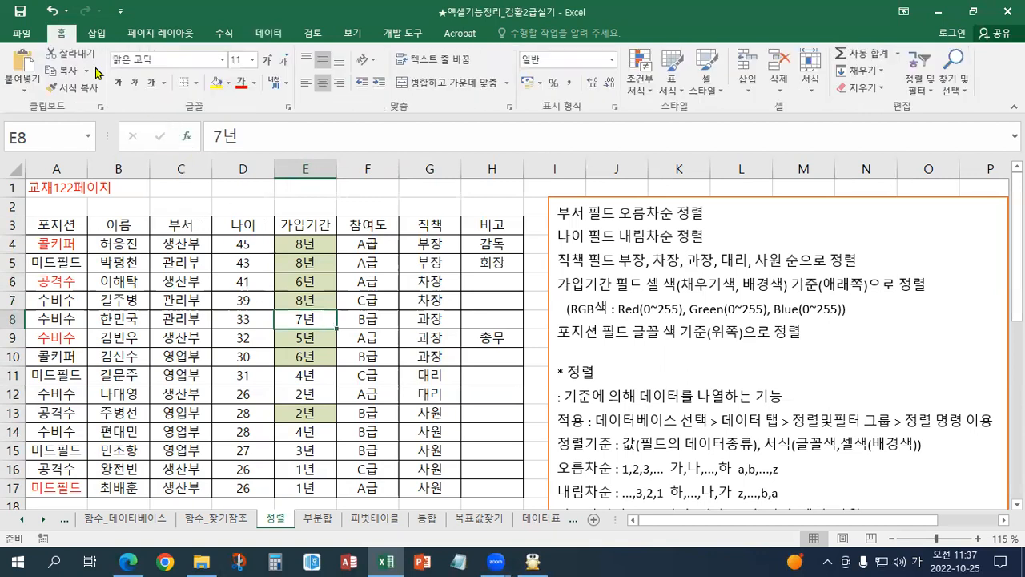
left_click(228, 83)
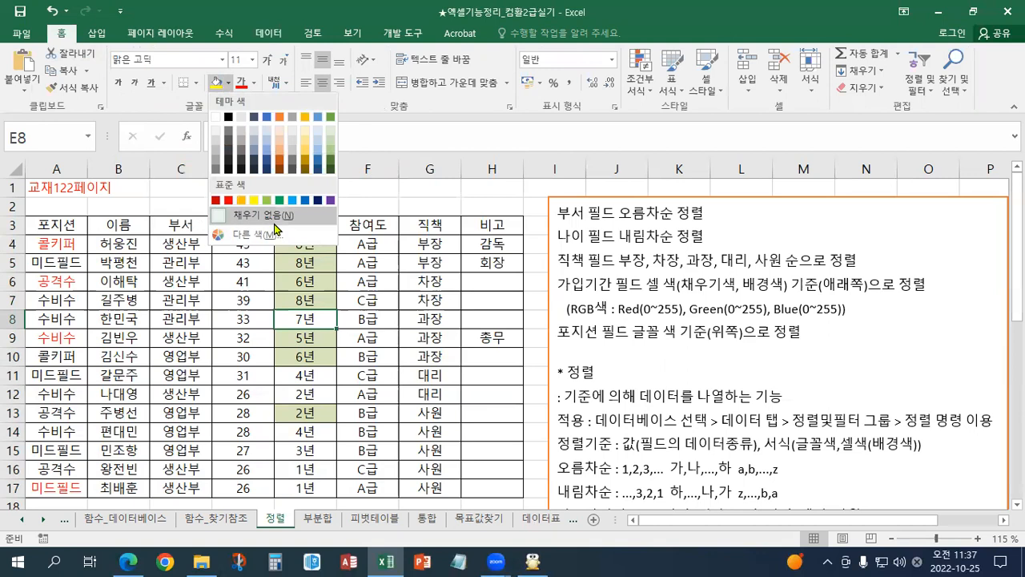
left_click(214, 118)
left_click(250, 377)
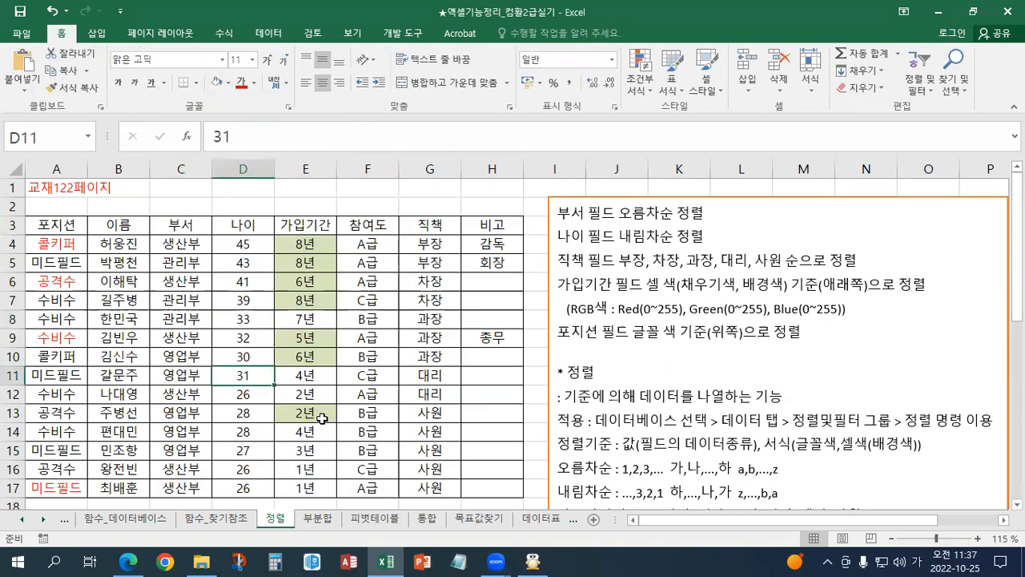
- Check the fill colour assigned to cell E8 and look at the empty cell F1 for comparison
left_click(304, 319)
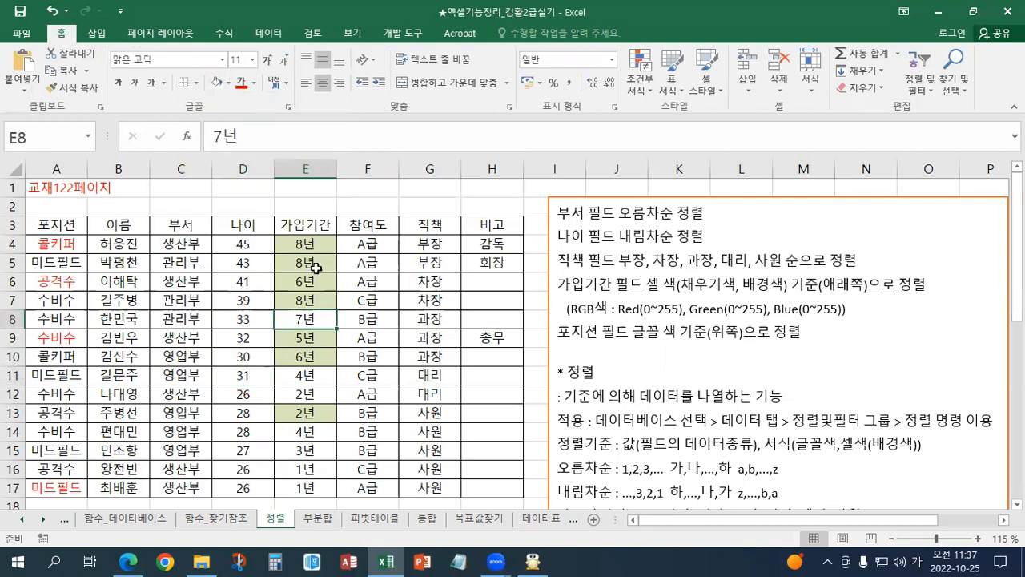
left_click(228, 83)
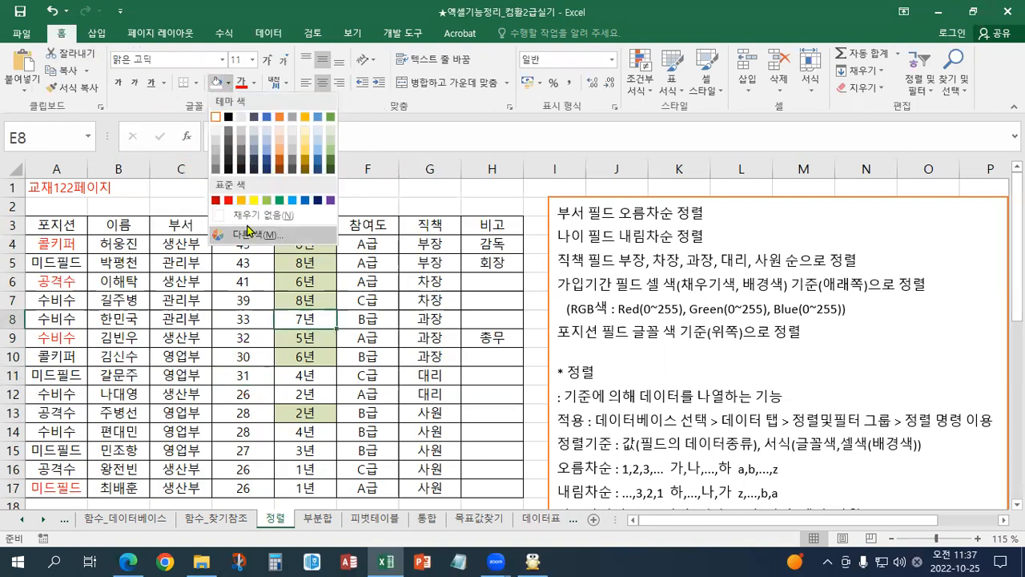
left_click(385, 187)
left_click(384, 188)
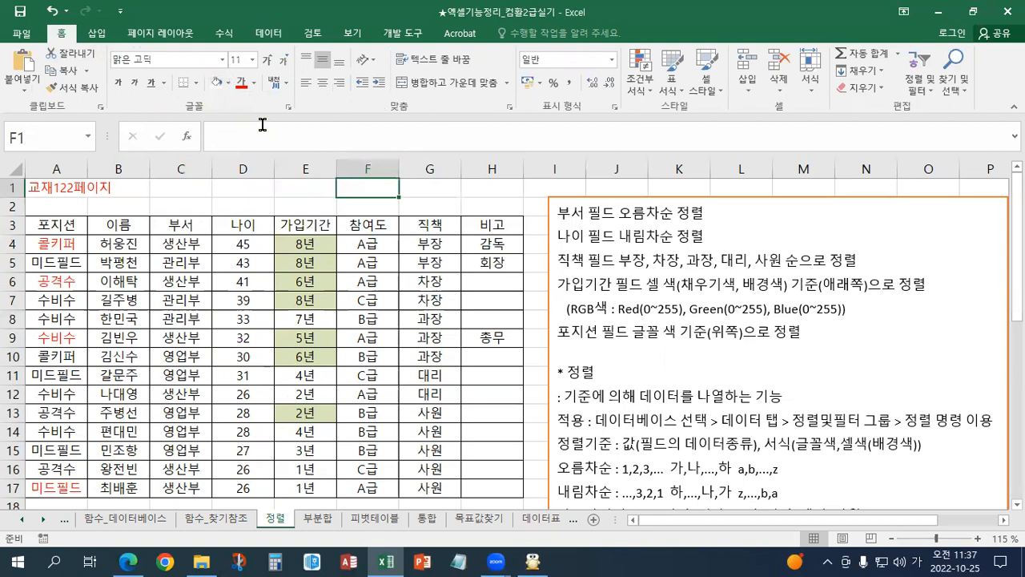
left_click(412, 275)
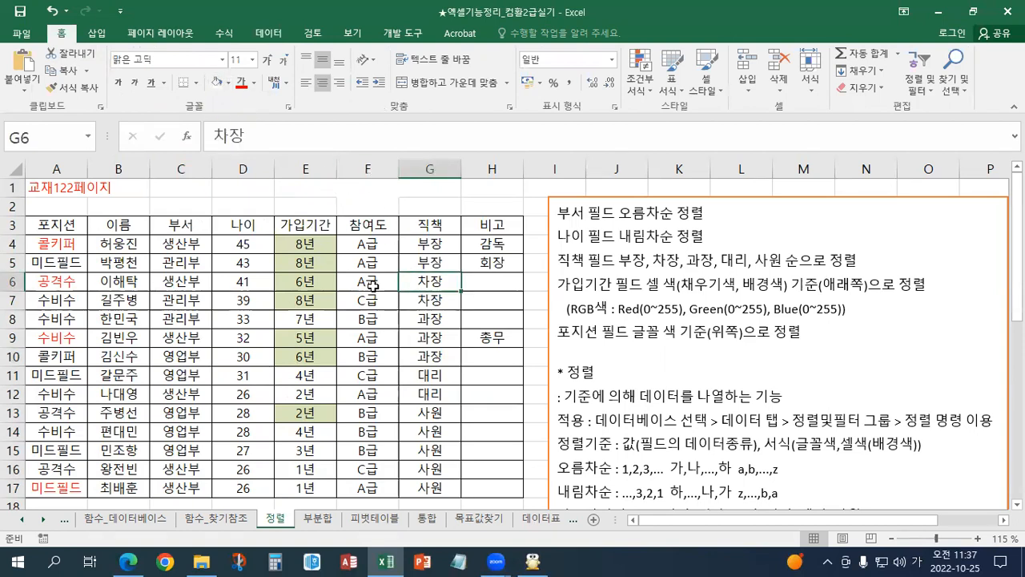
- Set cells E8 and F1 together to no fill (채우기 없음)
left_click(316, 319)
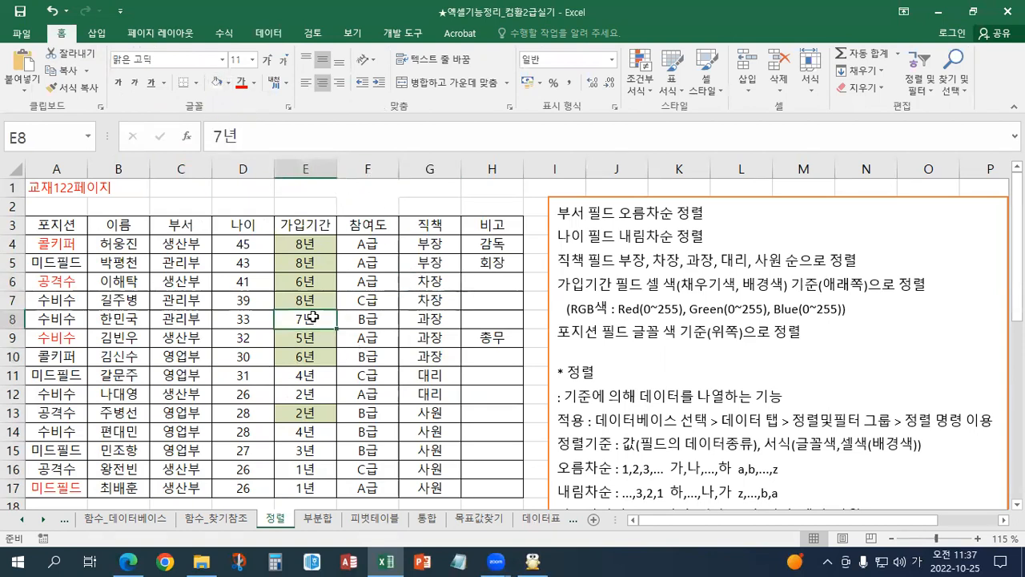
left_click(364, 194, "ctrl")
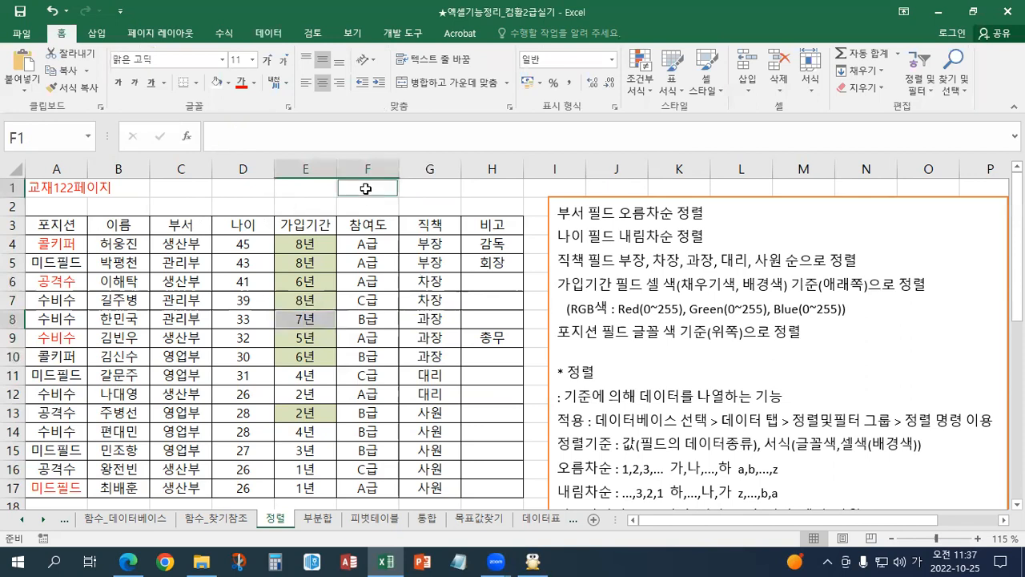
left_click(228, 86)
left_click(257, 216)
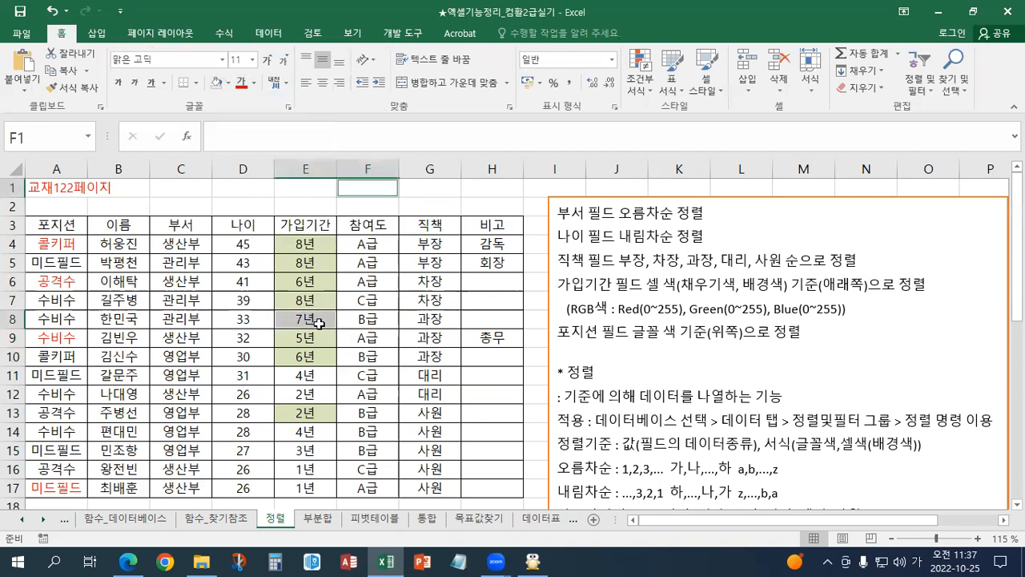
- Compare cells E8 and F1 again and check the fill colour options for E8
left_click(313, 319)
left_click(382, 189)
left_click(318, 325)
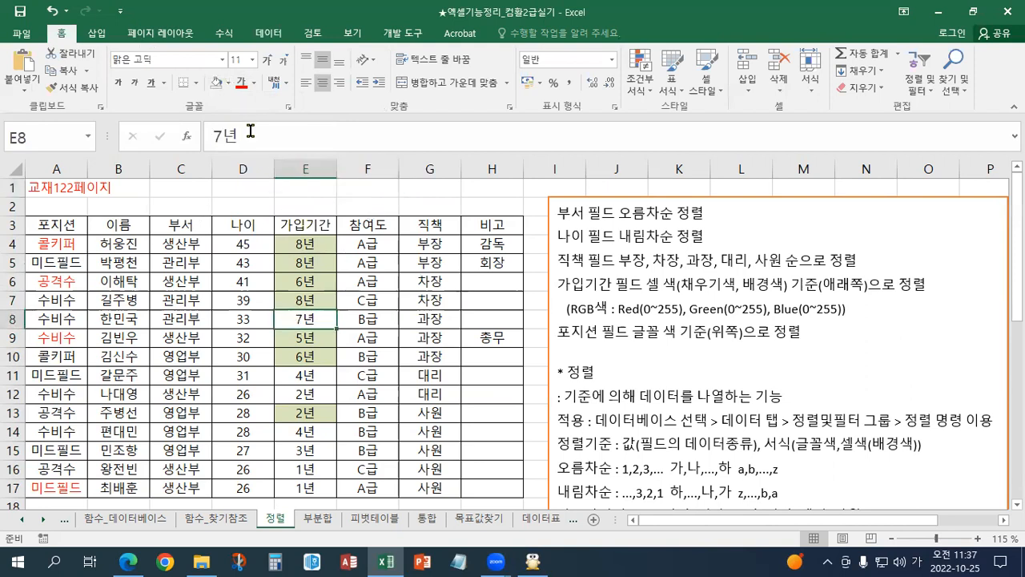
left_click(228, 83)
left_click(300, 350)
- Set up a custom sort of table A3:H17 on the 가입기간 column, using 셀 색 as the sort basis
left_click_drag(69, 229, 505, 489)
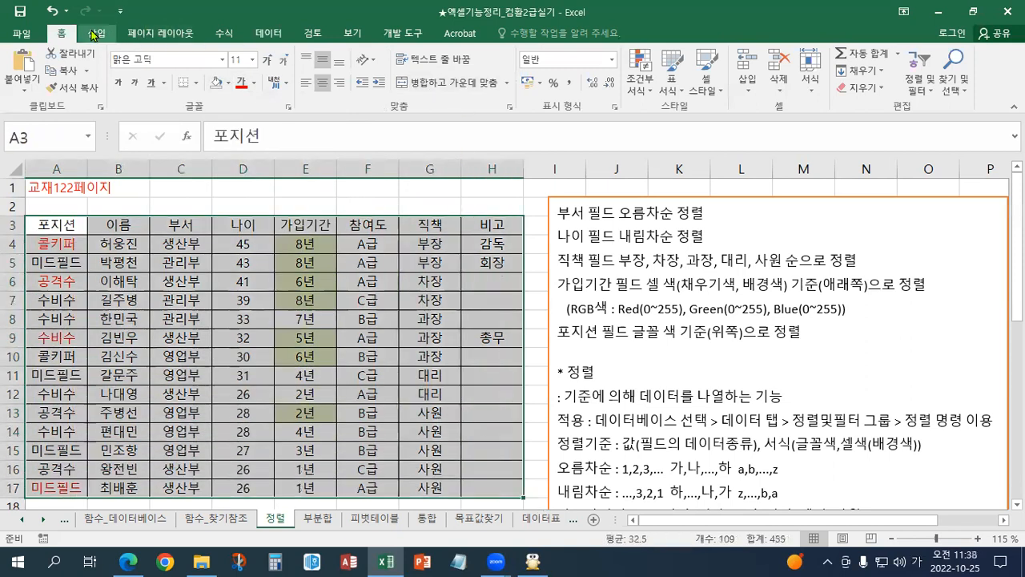
left_click(268, 33)
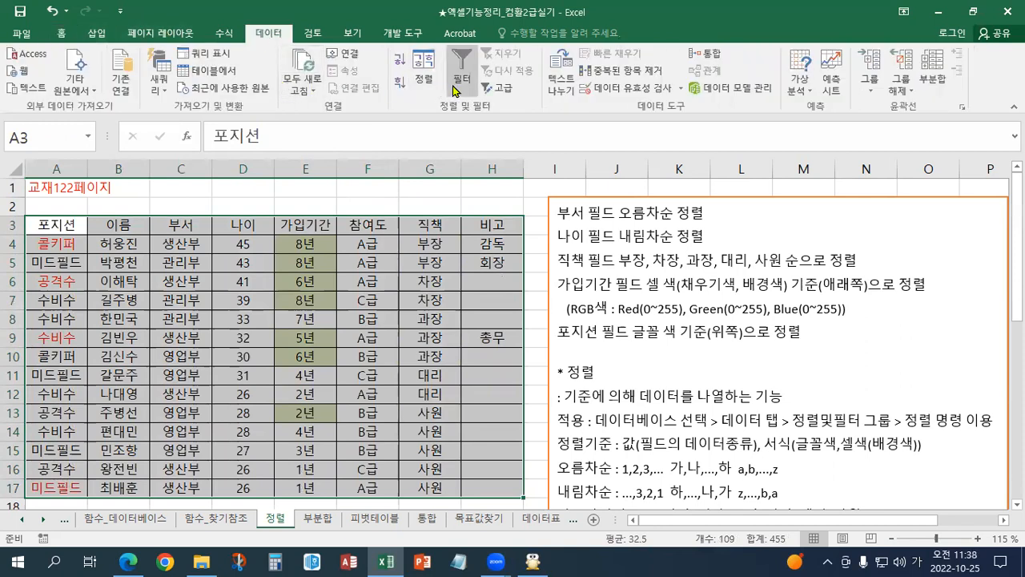
left_click(426, 92)
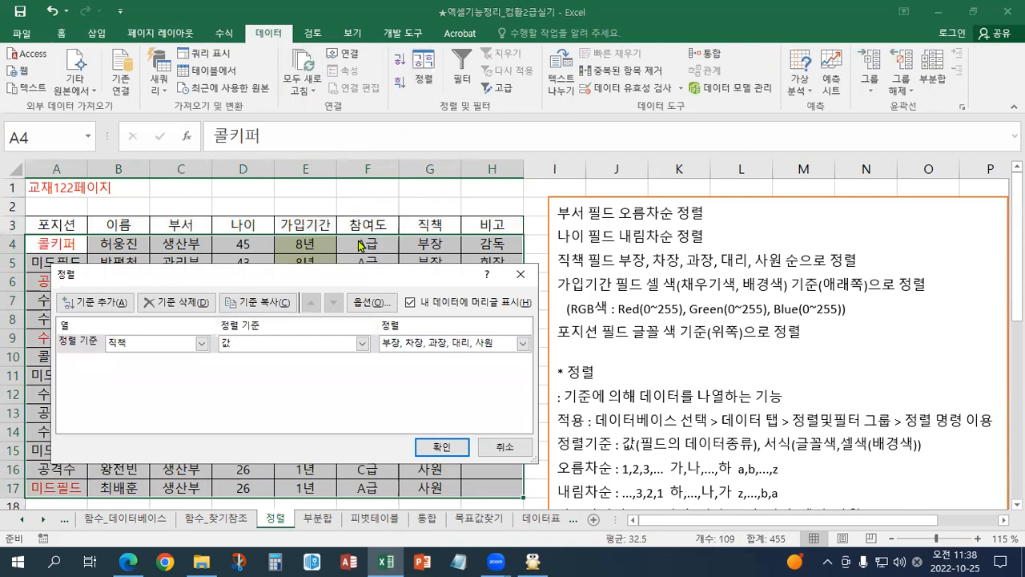
left_click(148, 343)
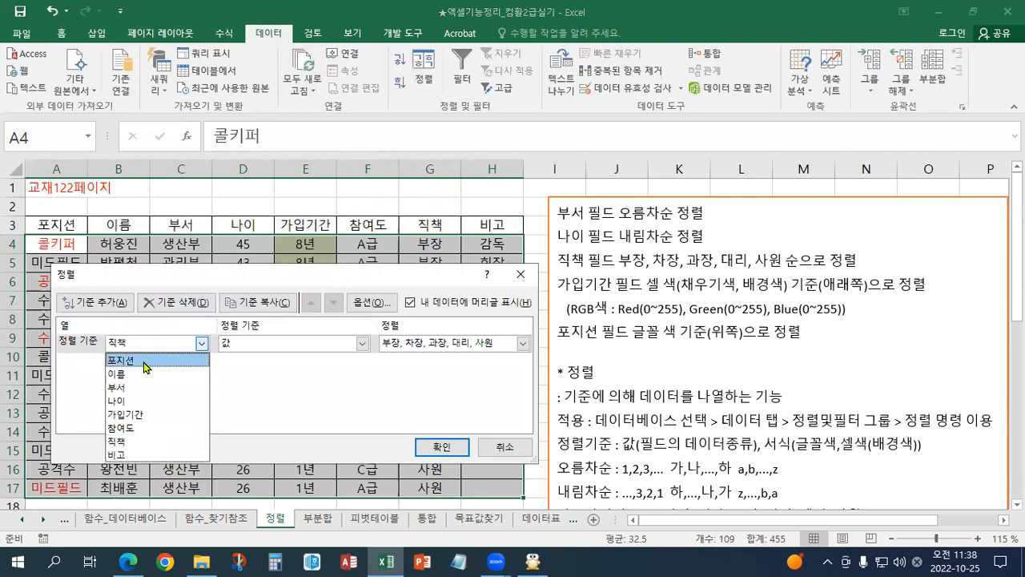
left_click(126, 414)
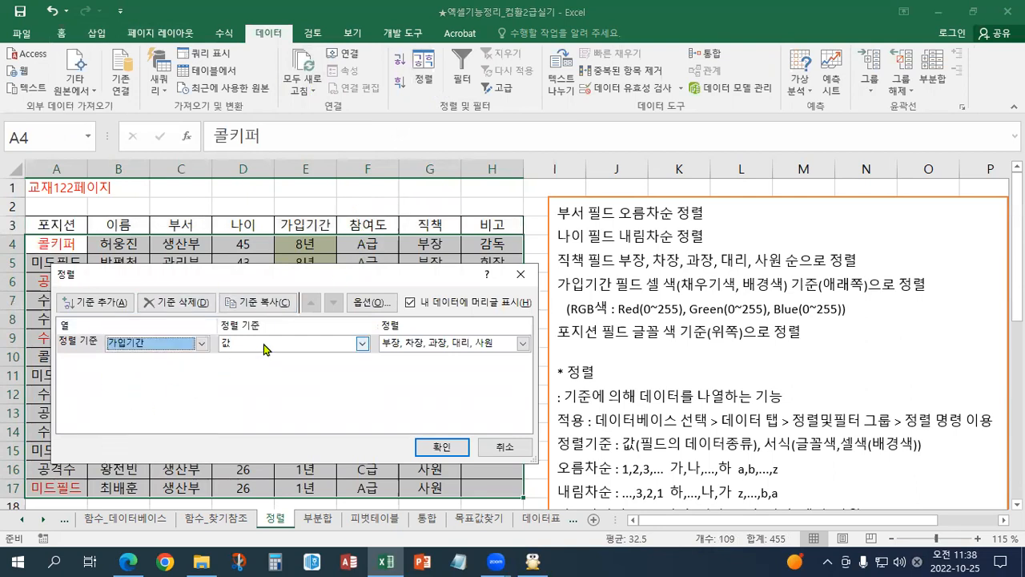
left_click(262, 346)
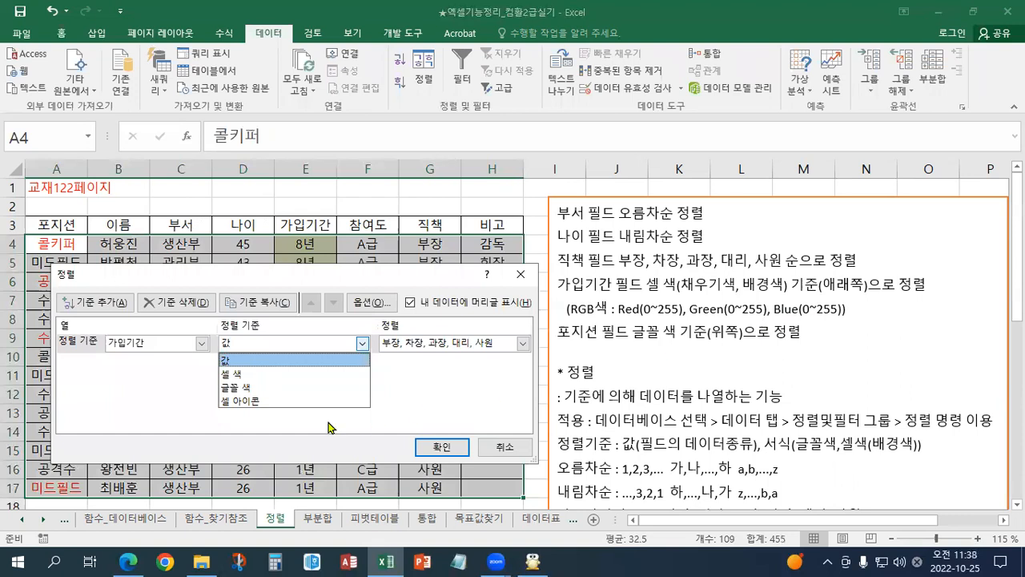
left_click(249, 401)
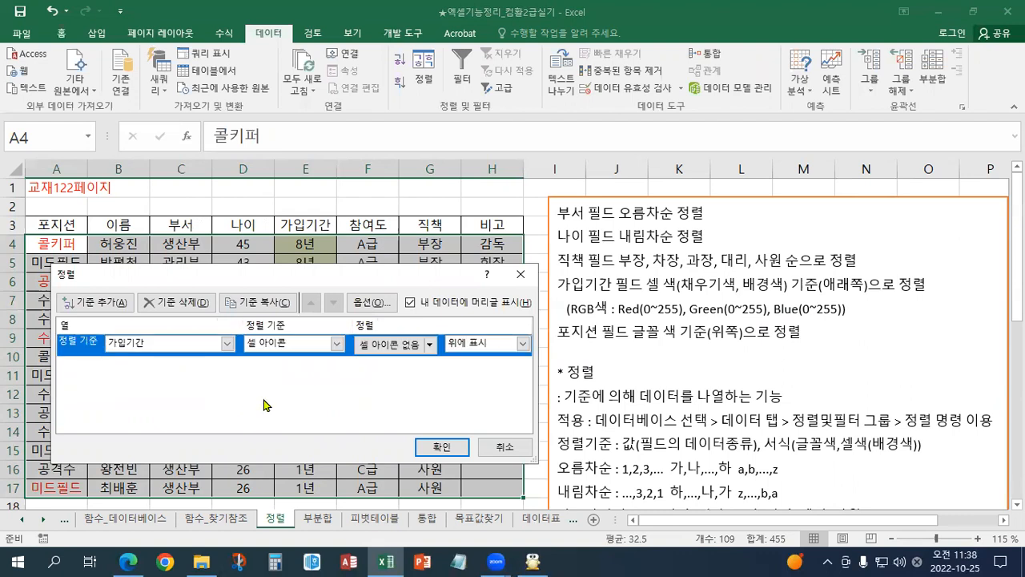
left_click(336, 342)
left_click(264, 366)
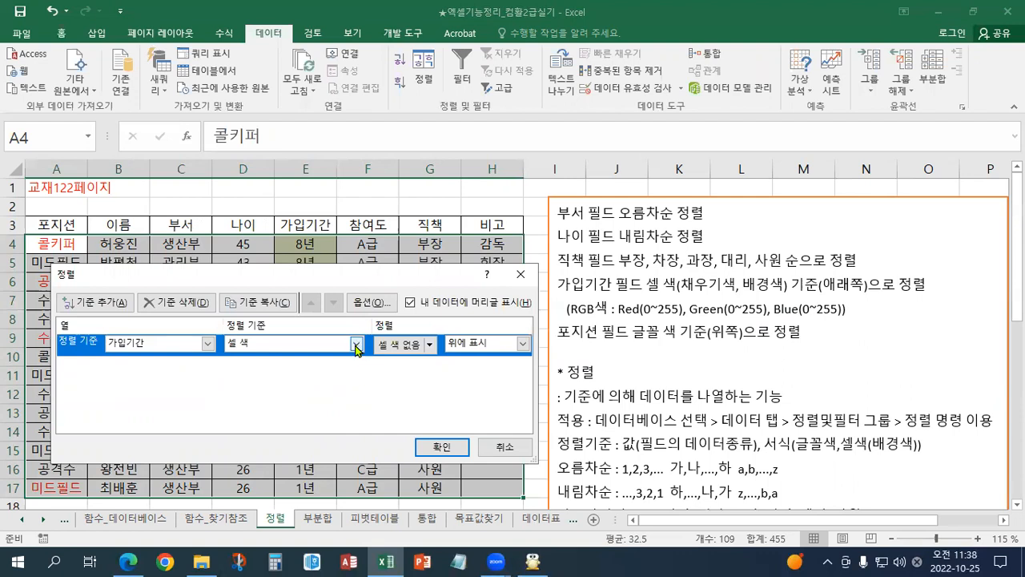
- Sort the light green 가입기간 cells with 아래쪽에 표시, apply the sort, and check the rows grouped by colour
left_click(431, 345)
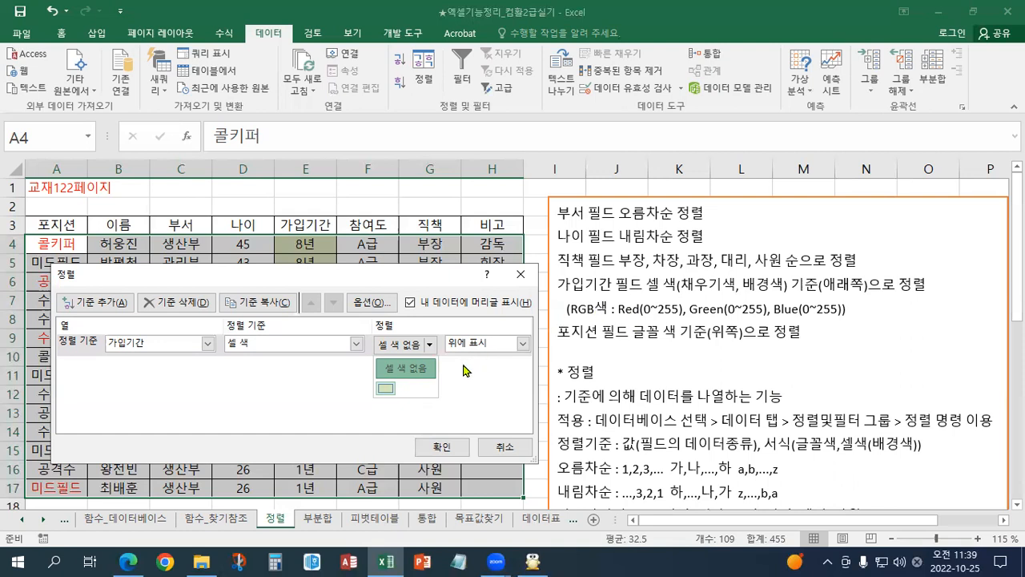
left_click(387, 389)
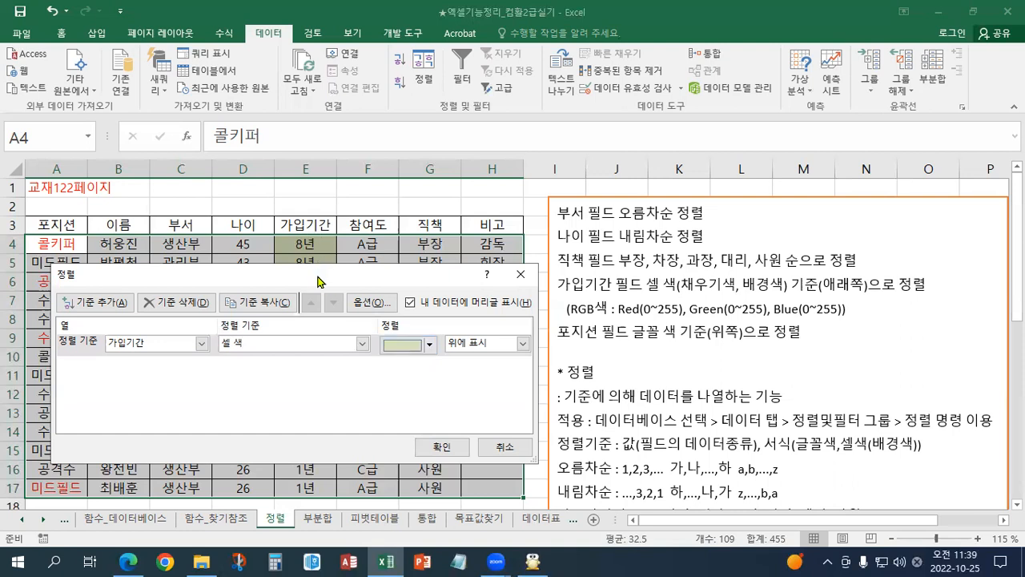
left_click_drag(321, 283, 323, 305)
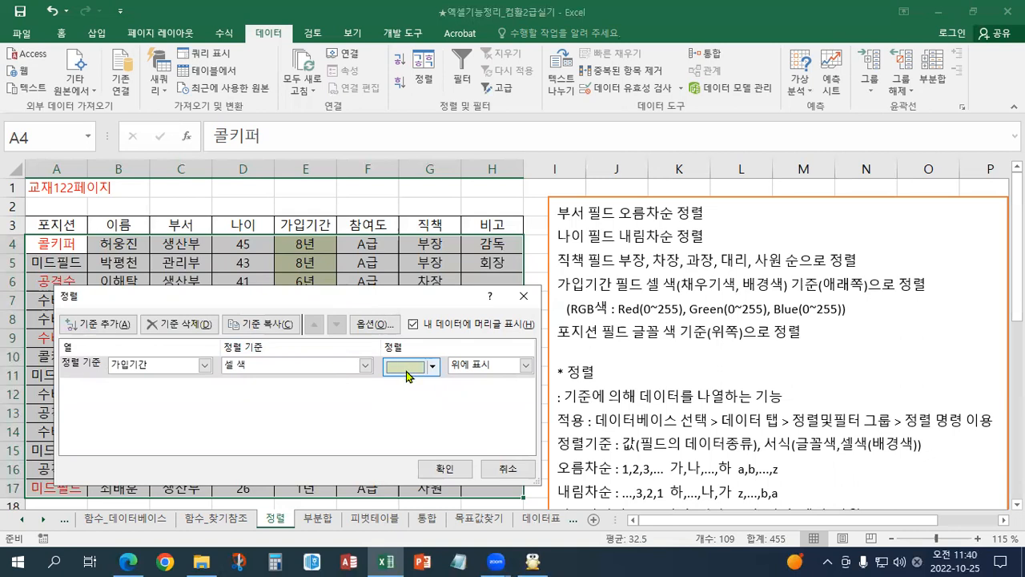
left_click(474, 370)
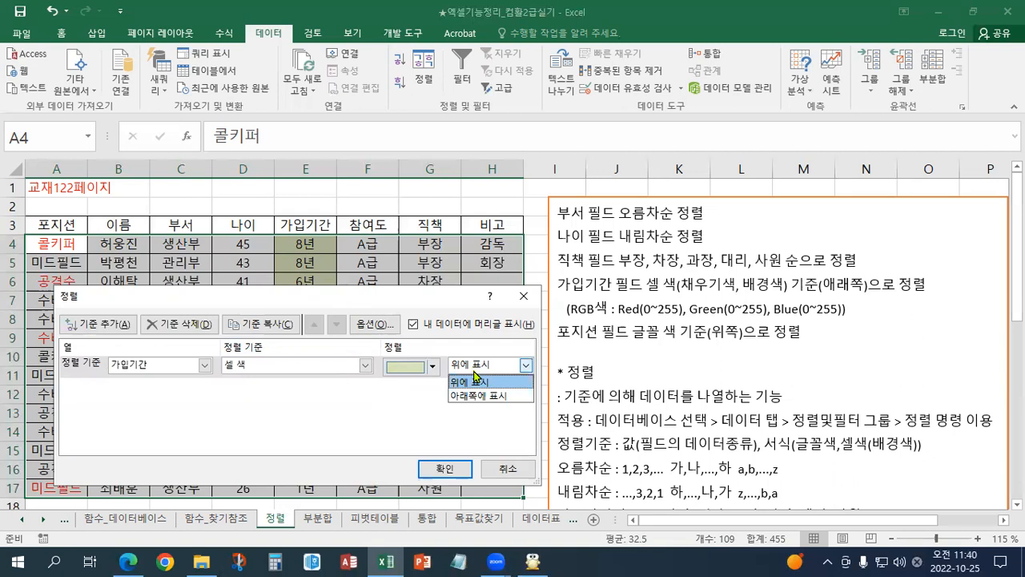
left_click(470, 397)
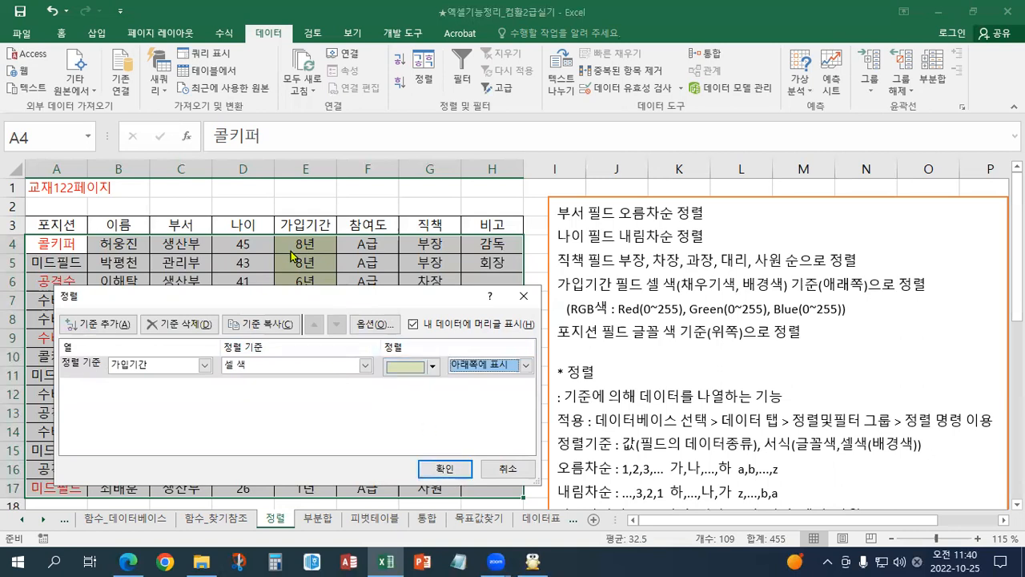
left_click(453, 471)
left_click_drag(48, 375, 463, 478)
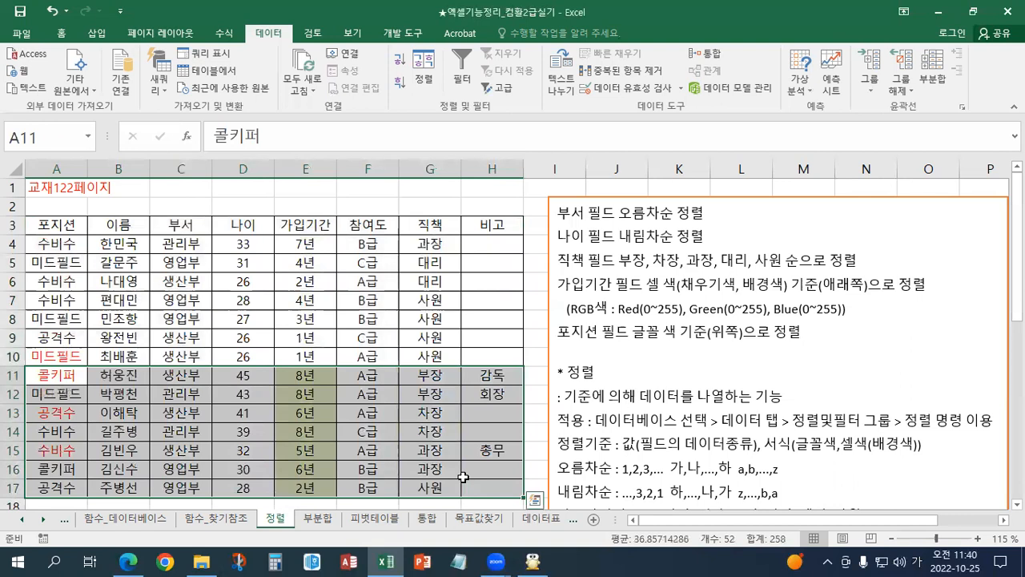
left_click(398, 431)
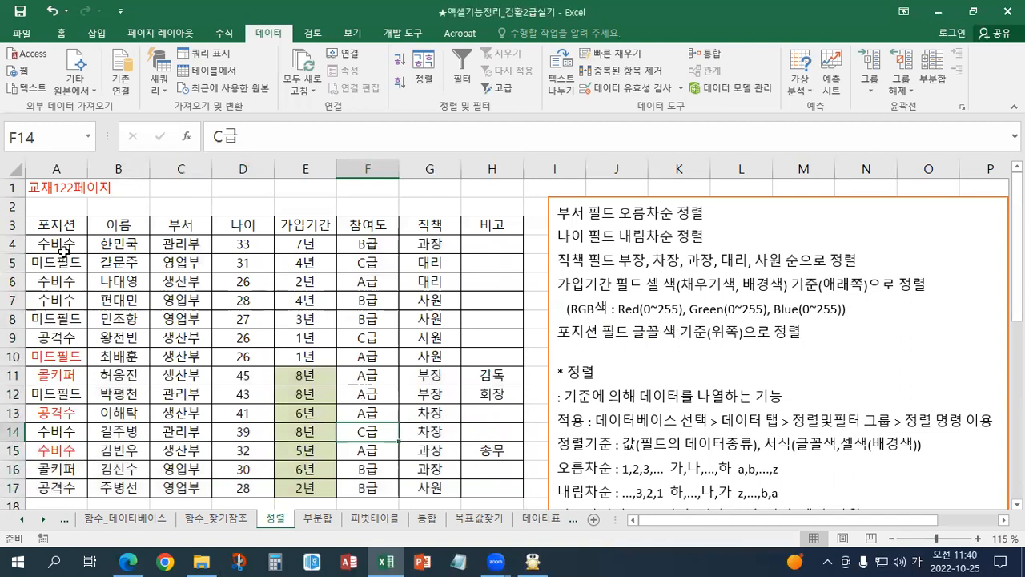
- Examine the text colours in the 포지션 column and check the font colour assigned to cell A6
left_click_drag(65, 249, 61, 490)
left_click(65, 351)
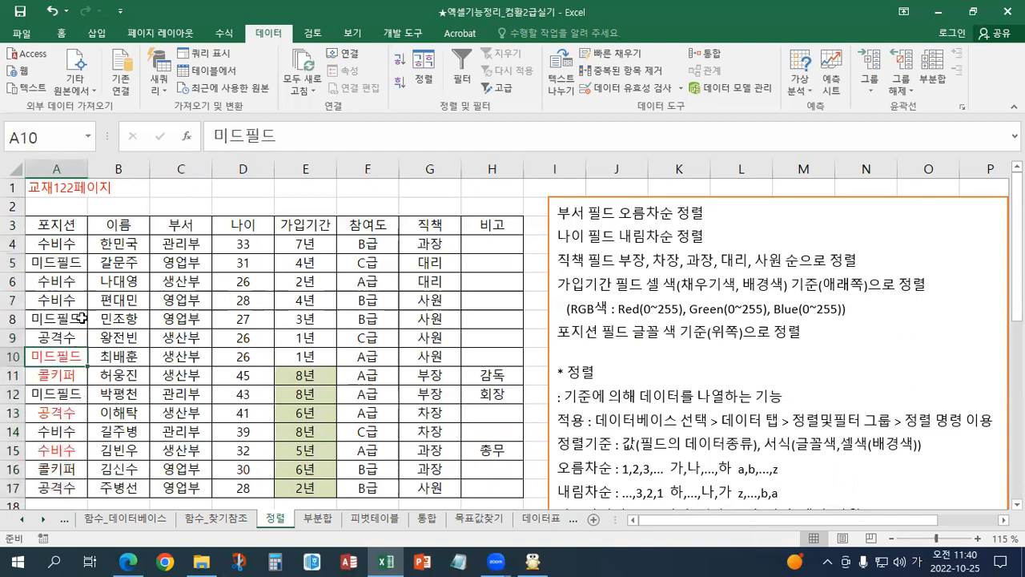
left_click(61, 34)
left_click(74, 282)
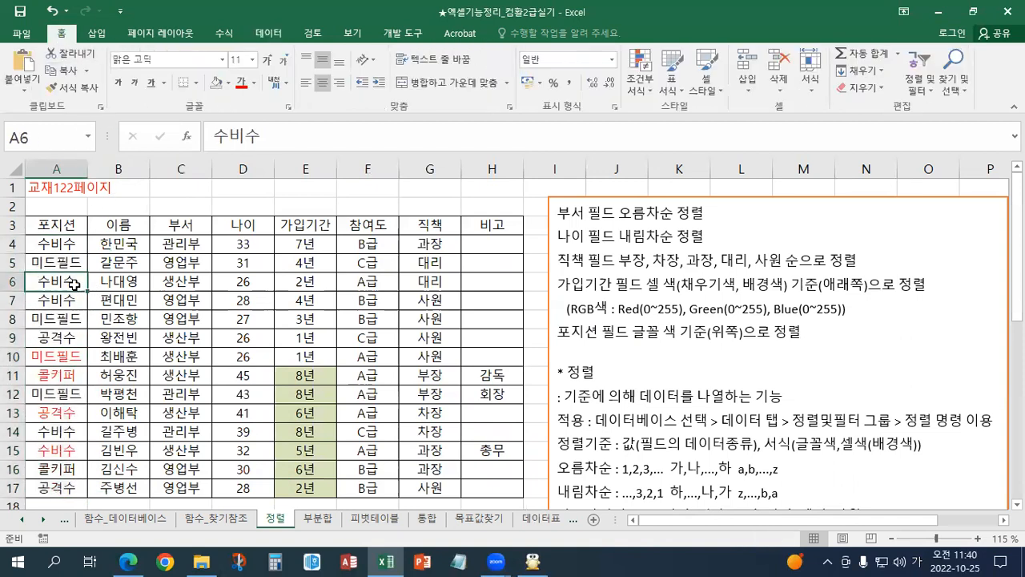
left_click(254, 83)
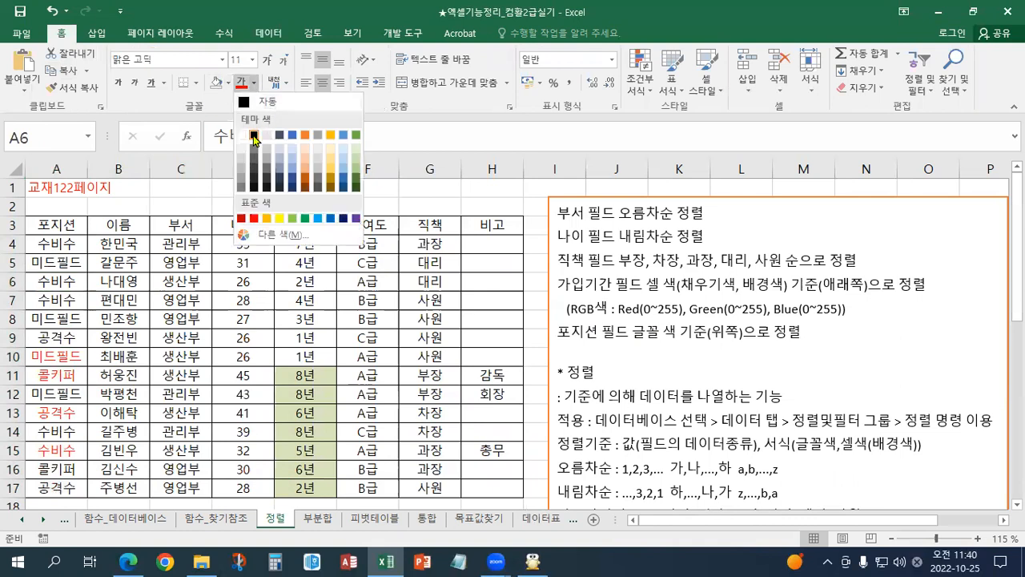
left_click(200, 291)
- Set up a custom sort of table A3:H17 on the 포지션 column, using 글꼴 색 as the sort basis
left_click(66, 224)
left_click_drag(64, 226, 492, 487)
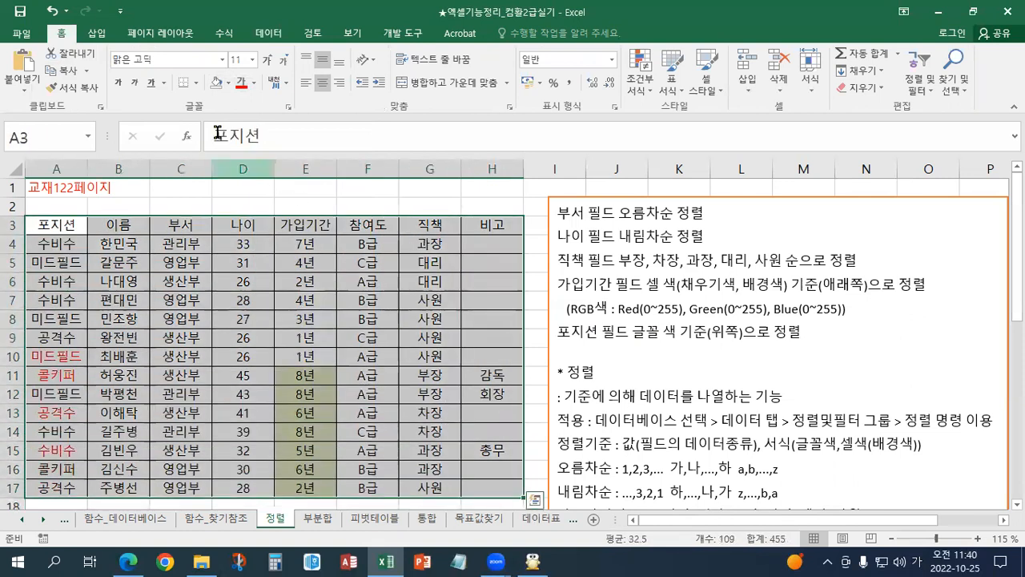
left_click(267, 32)
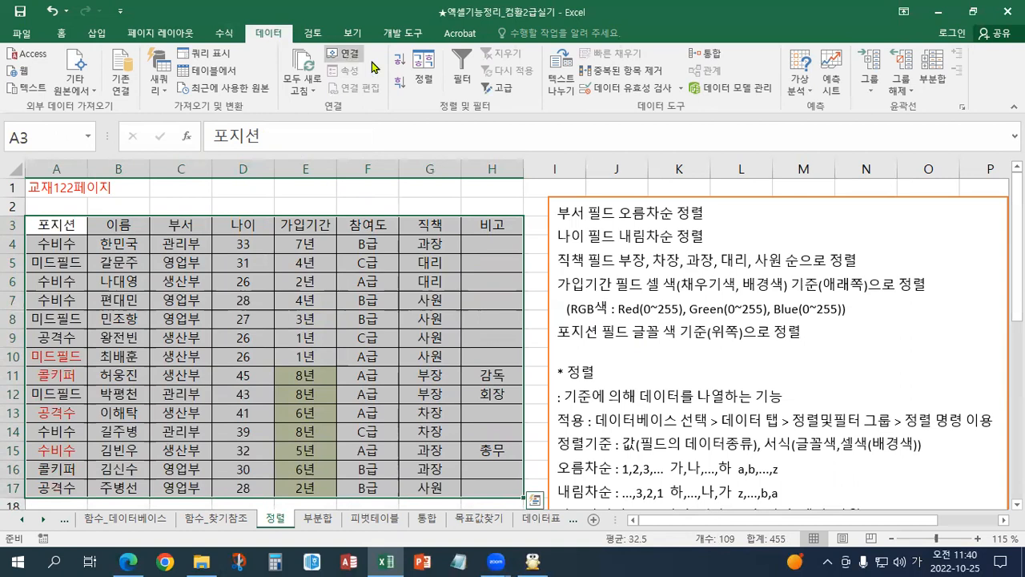
left_click(418, 85)
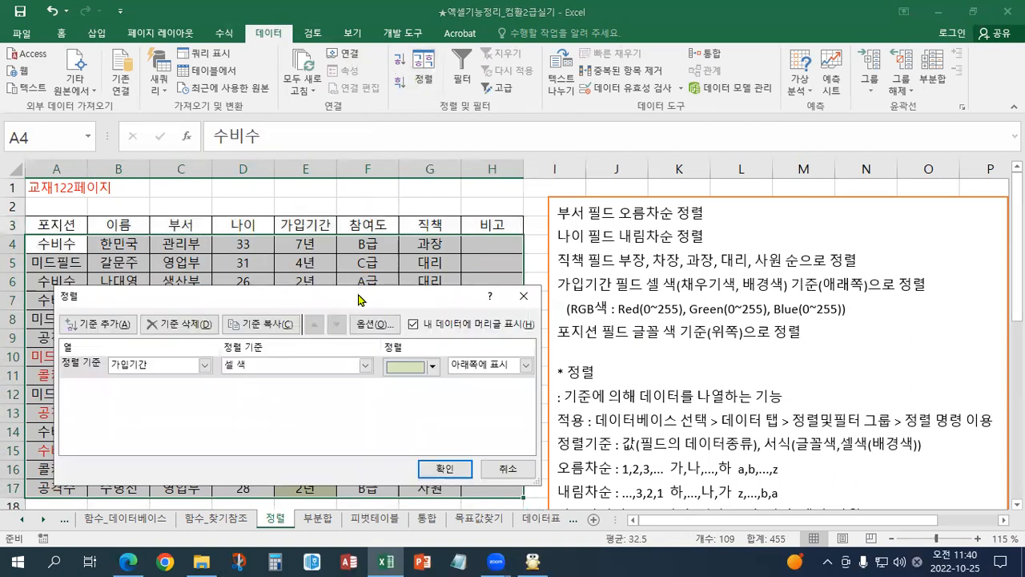
left_click_drag(358, 299, 369, 223)
left_click(216, 289)
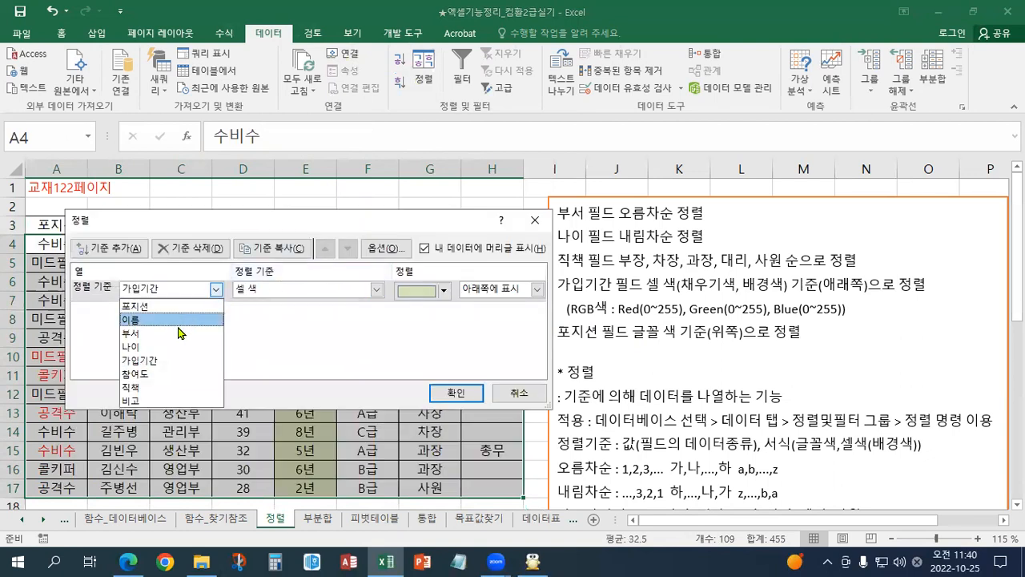
left_click(157, 306)
left_click(370, 289)
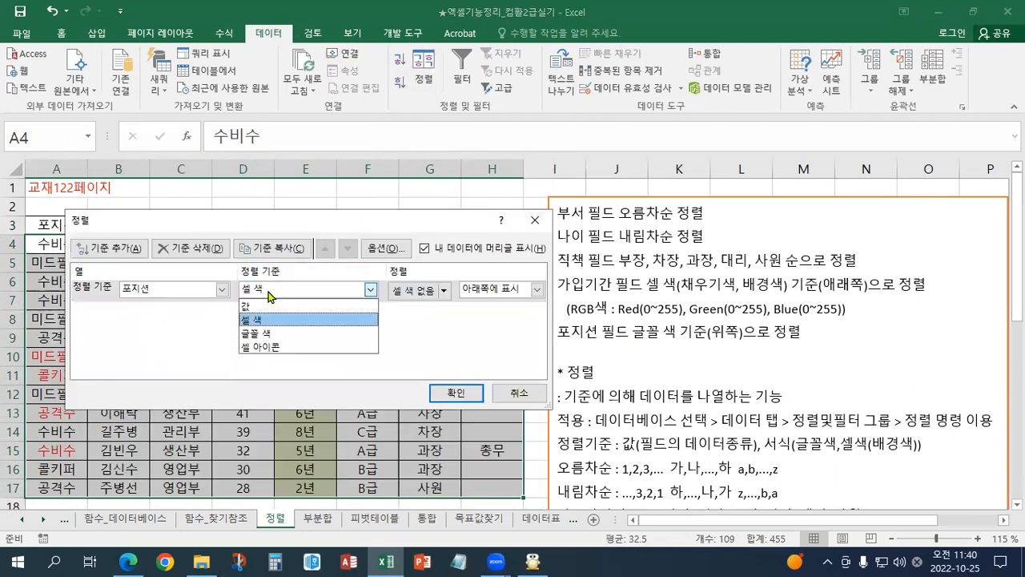
left_click(263, 335)
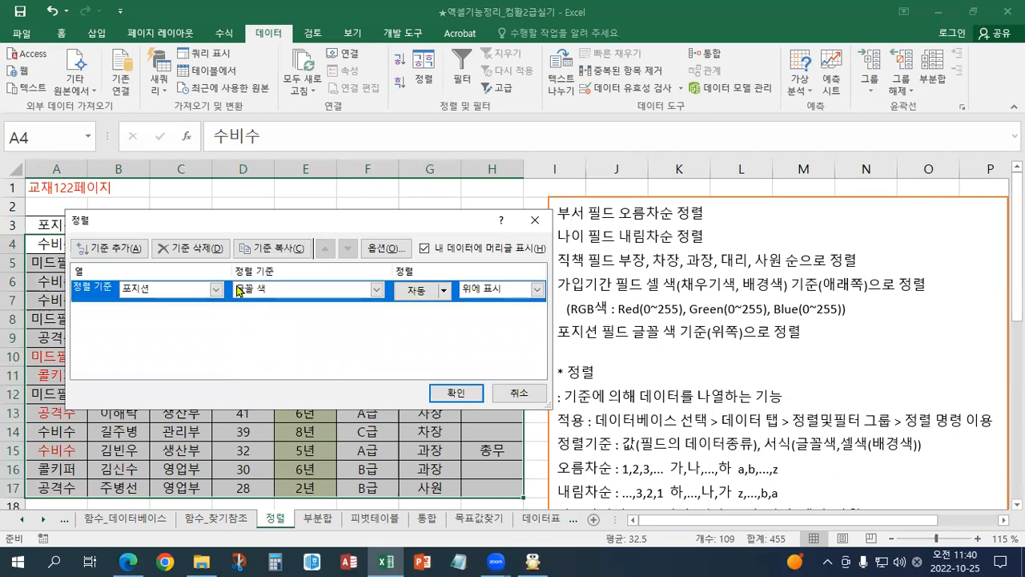
- Sort the red 포지션 font colour with 위에 표시, apply the sort, and check the first rows
left_click(445, 292)
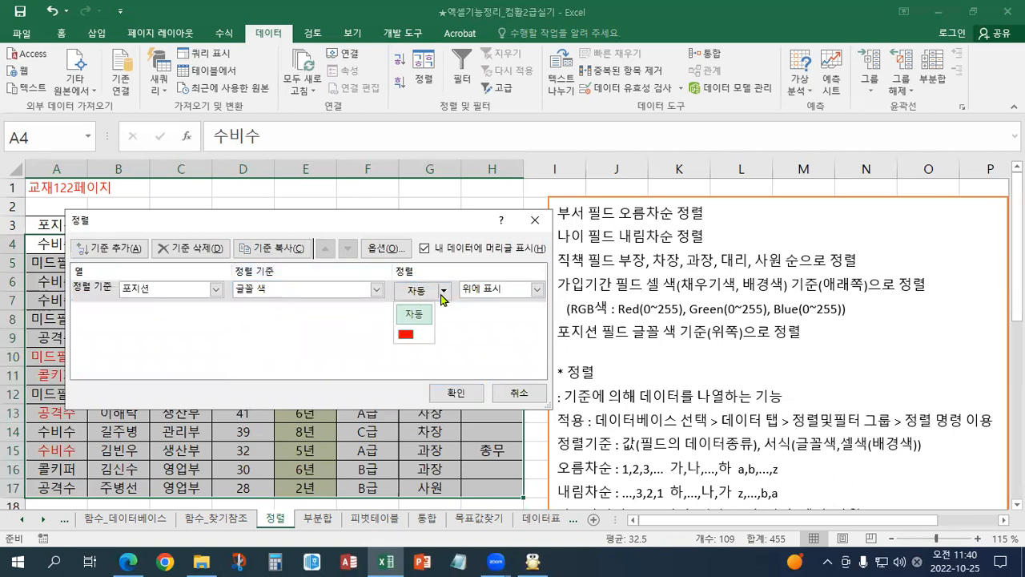
left_click(406, 335)
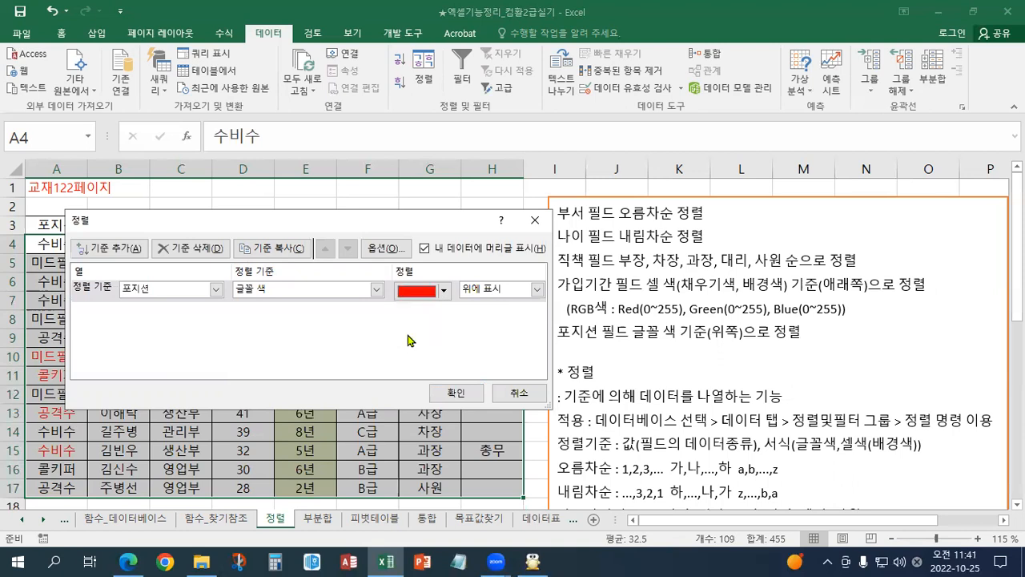
left_click(471, 293)
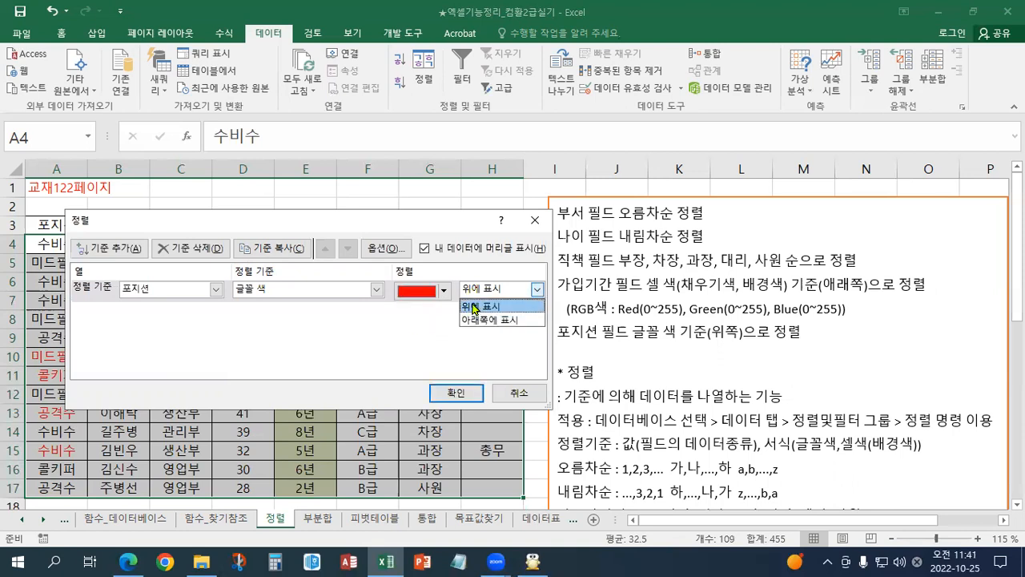
left_click(474, 307)
left_click(456, 392)
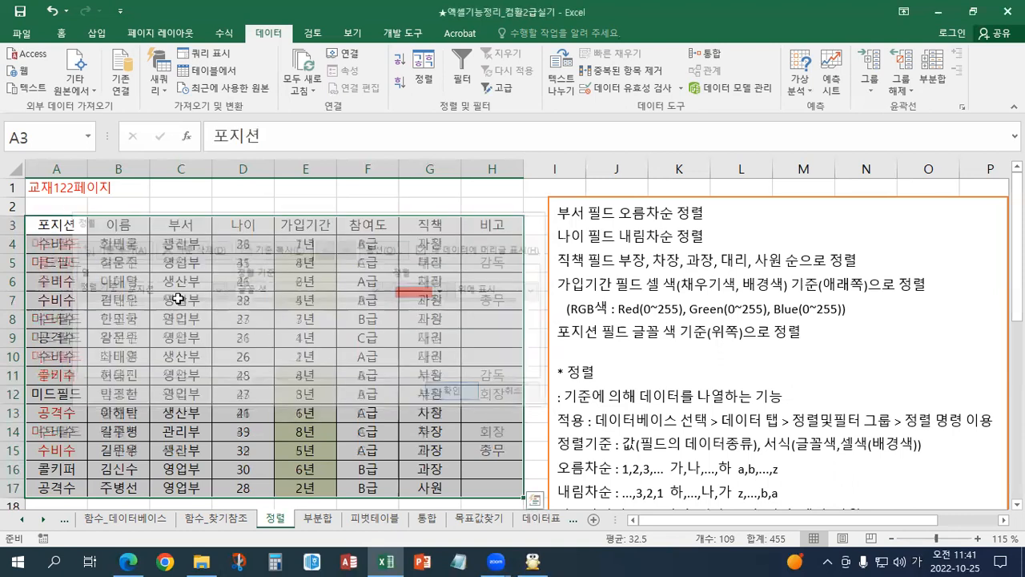
left_click_drag(69, 245, 473, 298)
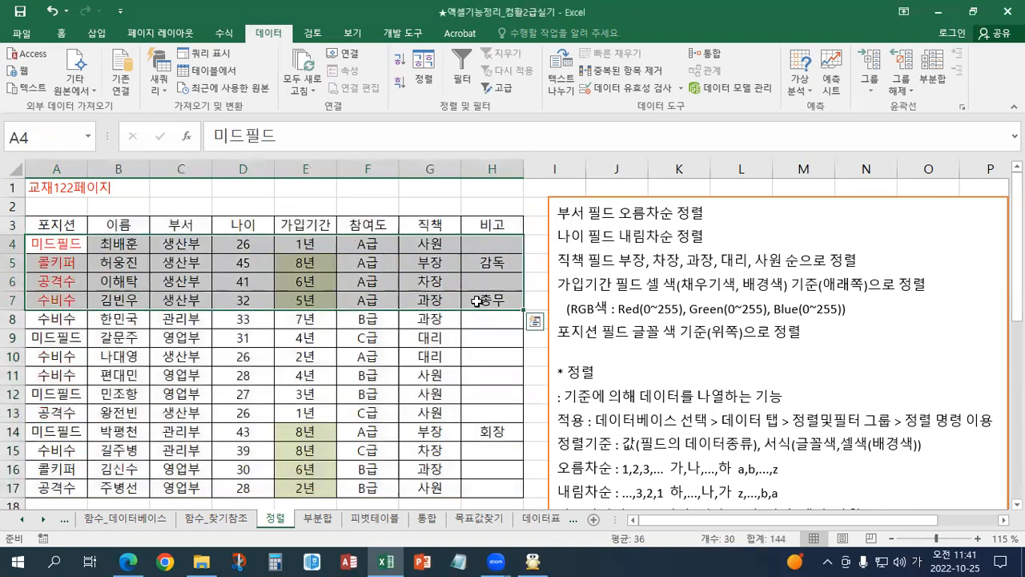
left_click(438, 384)
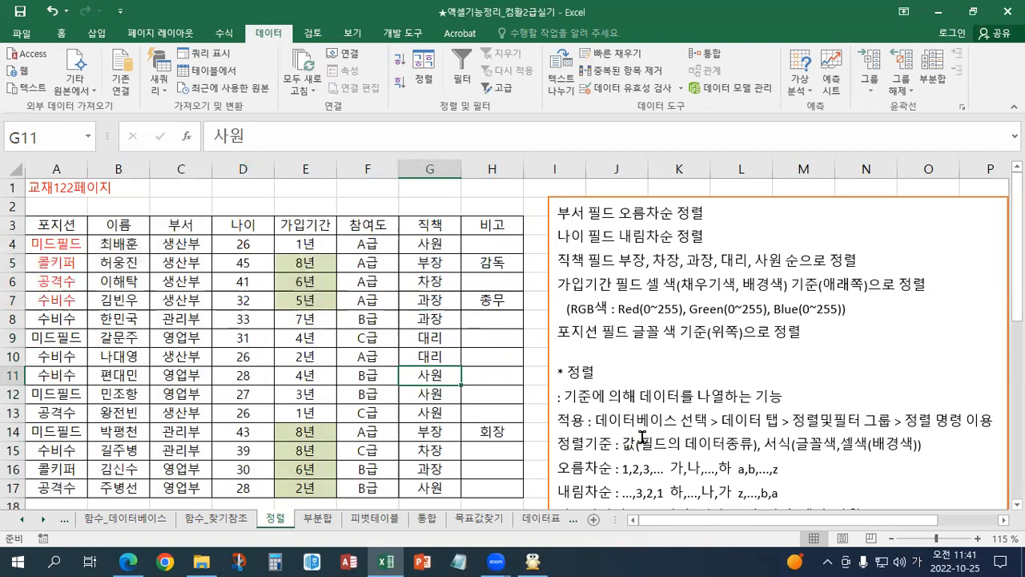
- Highlight the notes on 정렬 기준 1개 and 정렬 기준 2개 이상 in the explanation text box for review
scroll(642, 437, "down", 7)
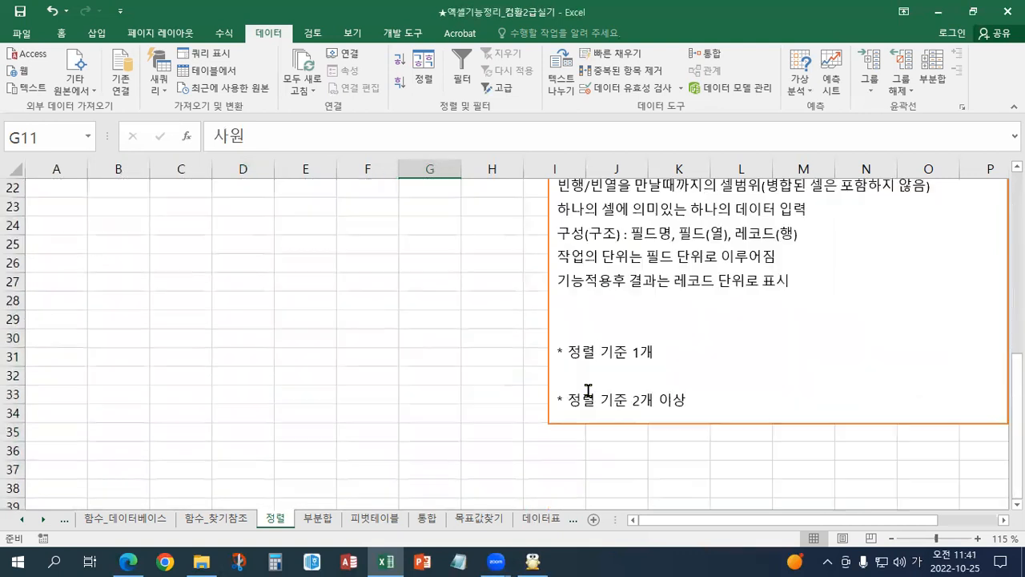
left_click_drag(655, 352, 550, 352)
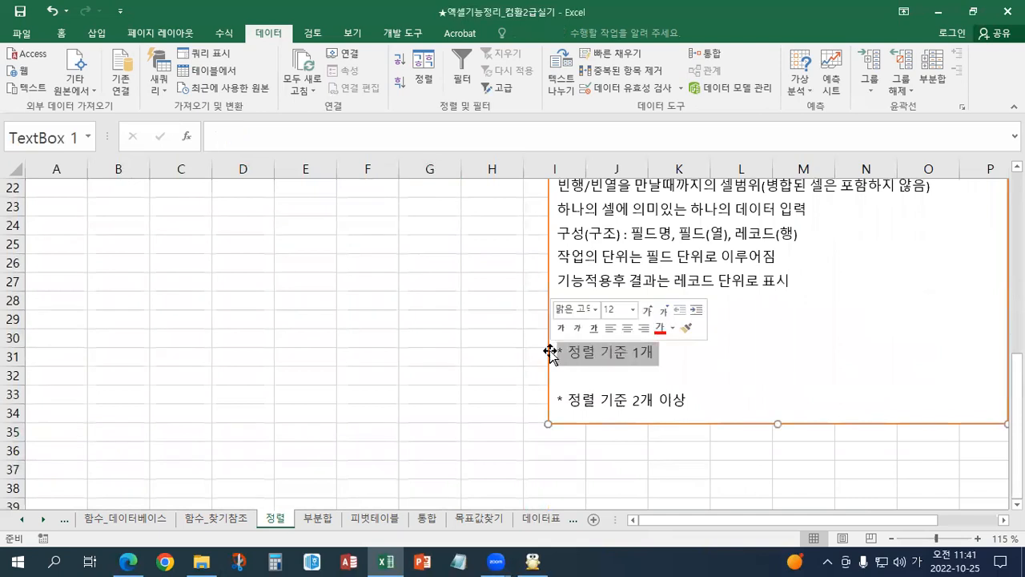
left_click(689, 400)
left_click_drag(679, 394, 560, 392)
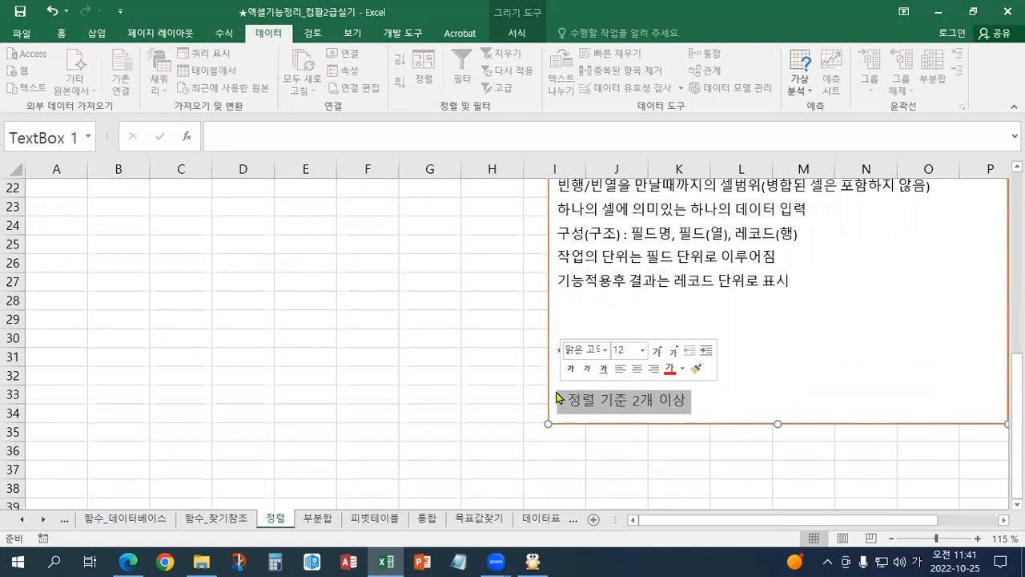
left_click(591, 400)
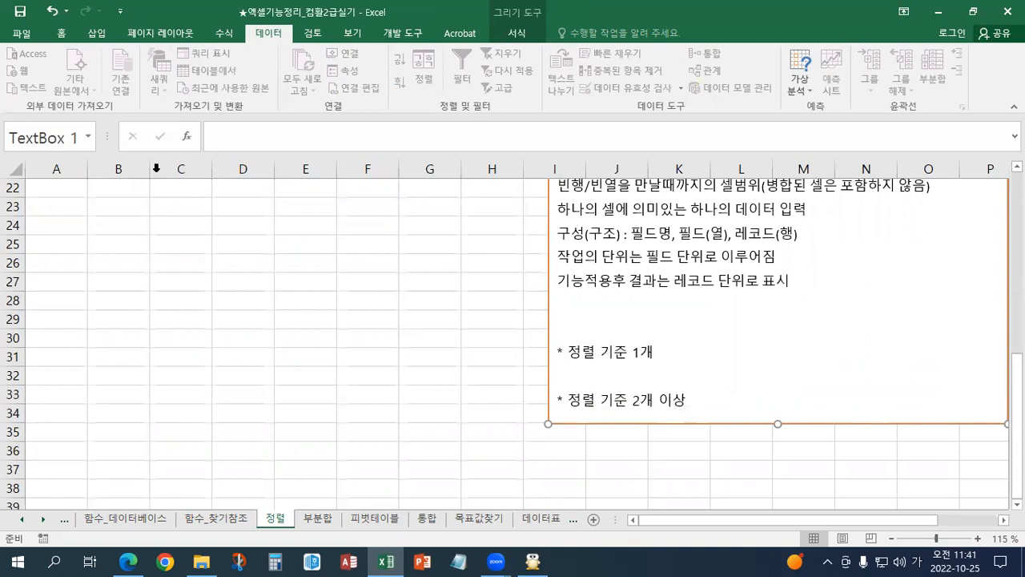
mouse_move(106, 141)
left_mouse_down()
mouse_move(133, 142)
mouse_move(113, 142)
left_mouse_up()
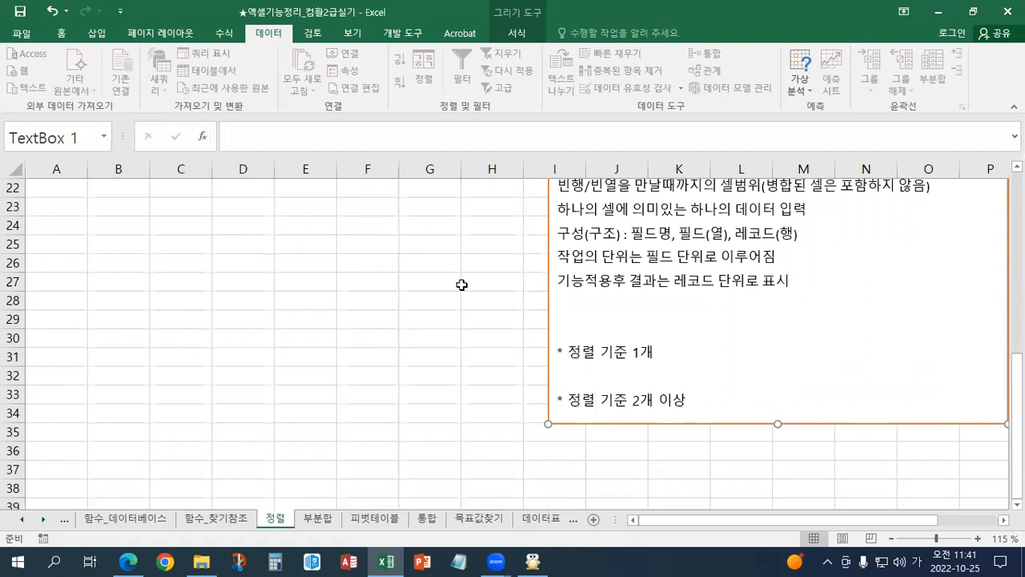
- Open the workbook 분석작업-1 from the 이론 folder and enable editing
scroll(635, 338, "up", 7)
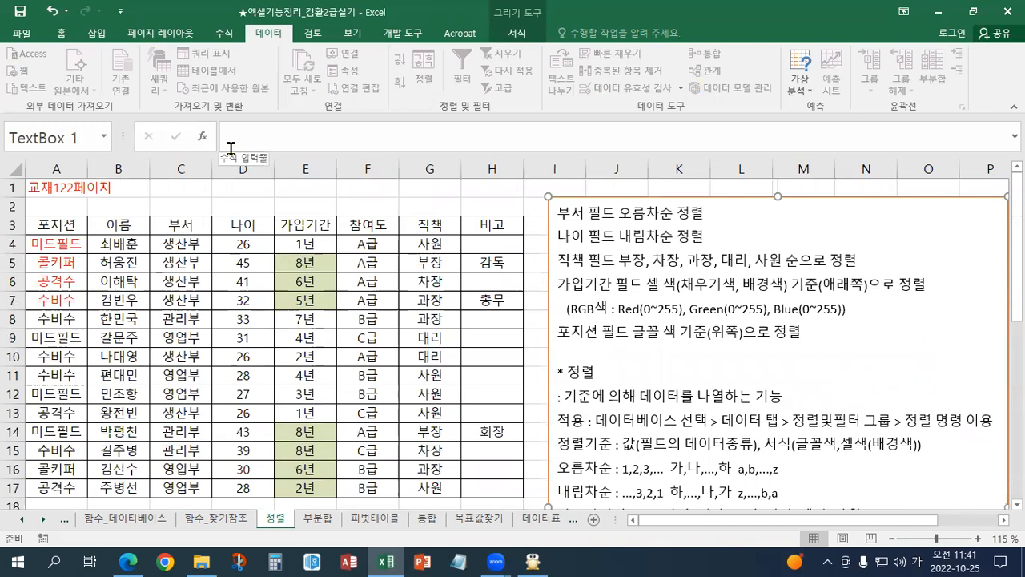
left_click(24, 36)
left_click(26, 128)
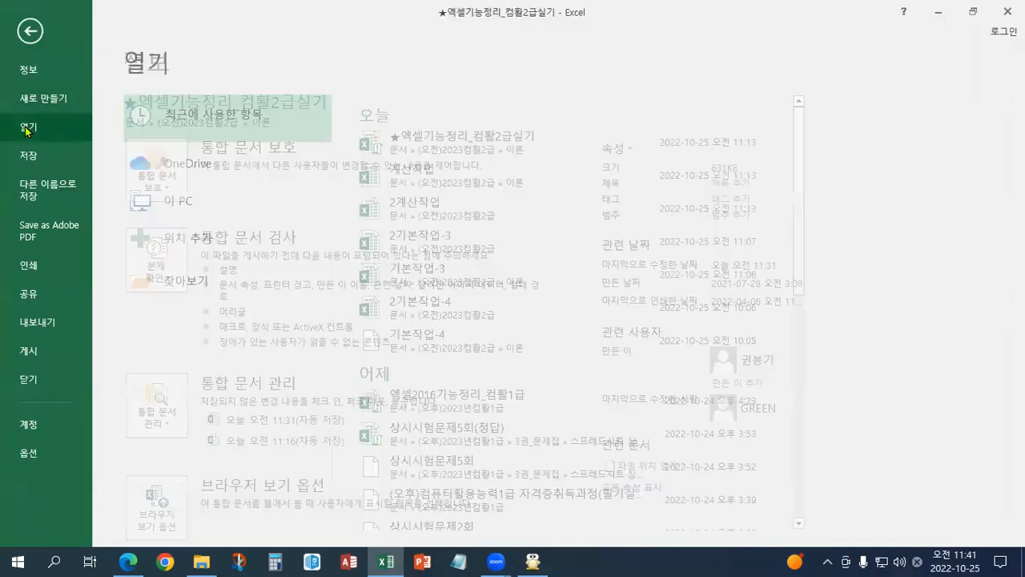
left_click(166, 283)
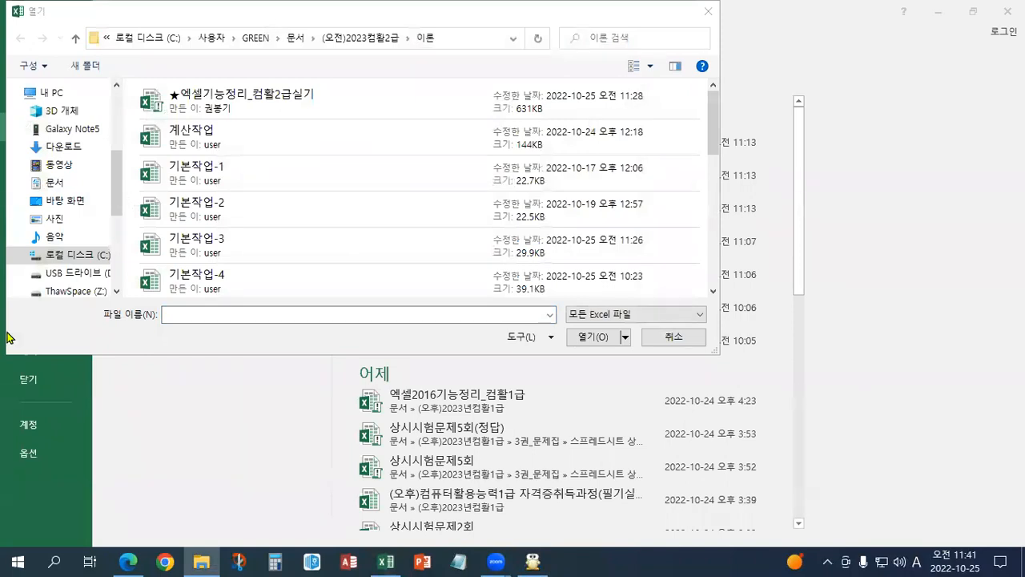
left_click(204, 238)
scroll(204, 239, "down", 2)
scroll(204, 239, "down", 1)
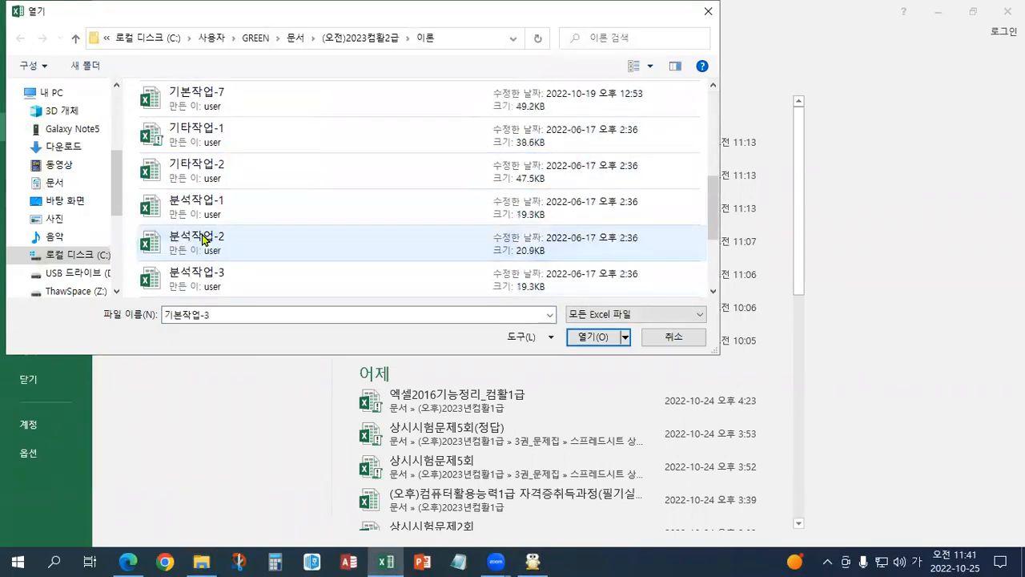
left_click(207, 207)
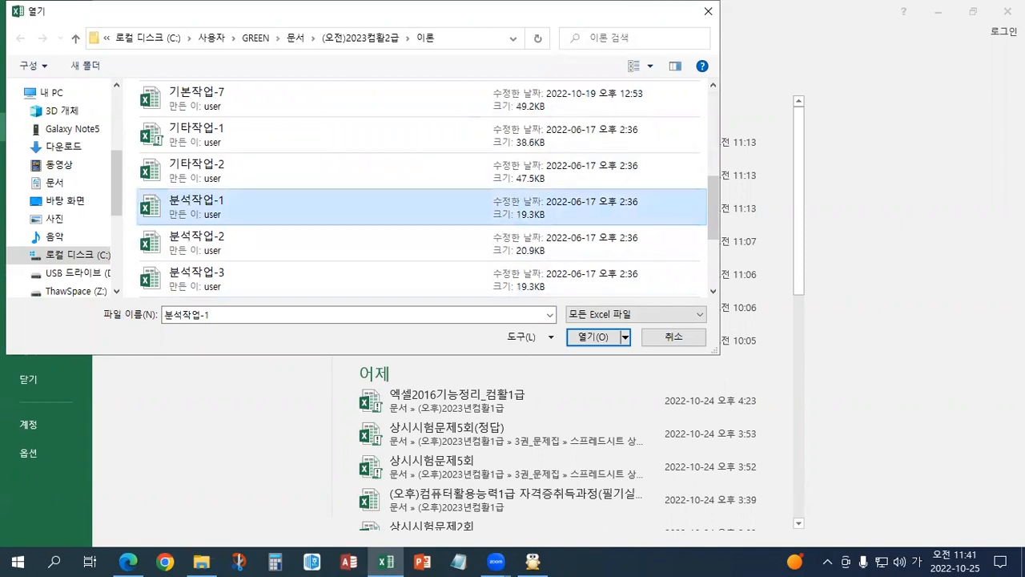
left_click(202, 561)
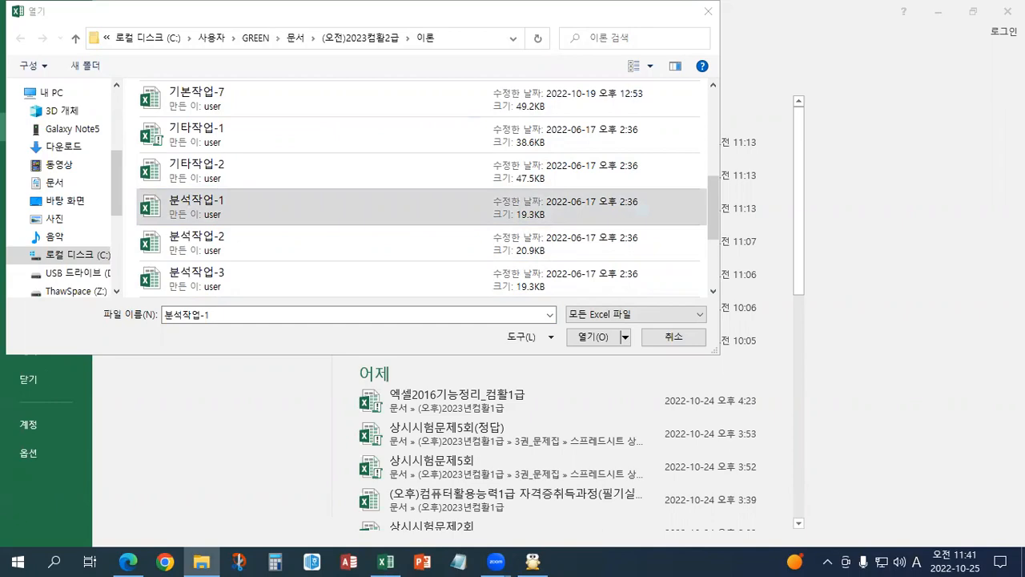
left_click(192, 207)
double_click(192, 208)
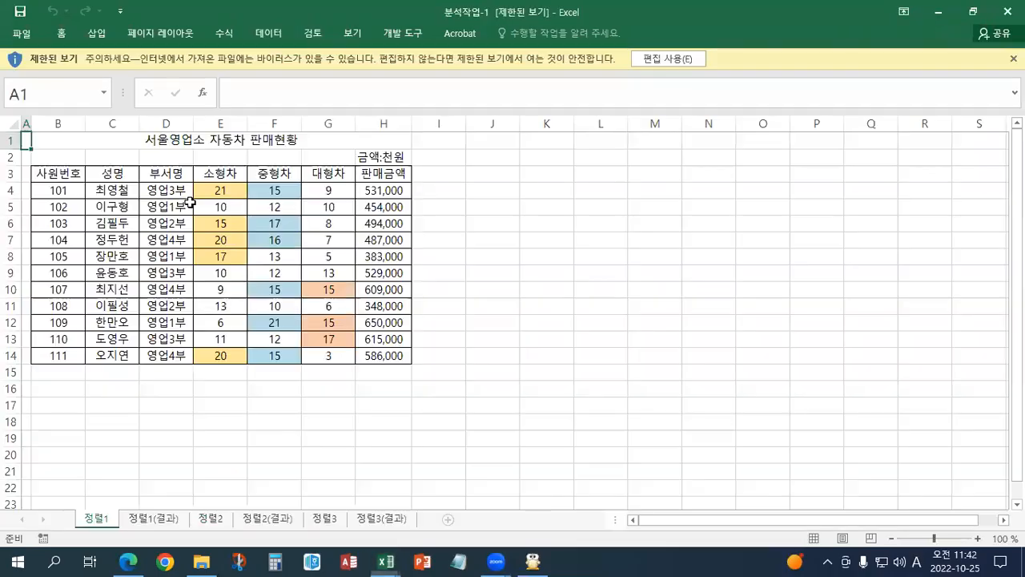
left_click(675, 60)
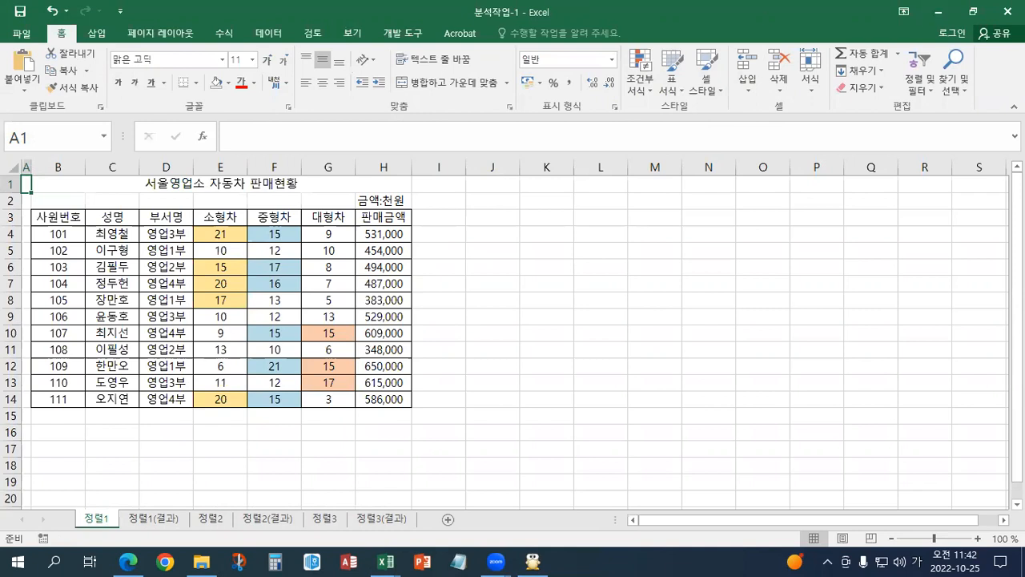
- Minimise the other workbook's window and enter 교재122페이지 in red font in cell I1 of sheet 정렬1
left_click(973, 11)
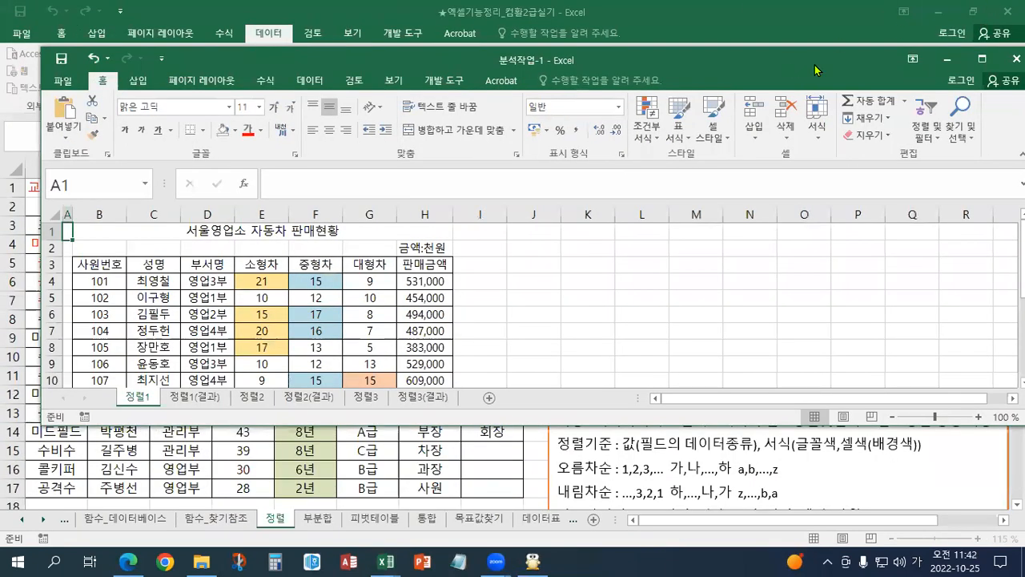
left_click(944, 11)
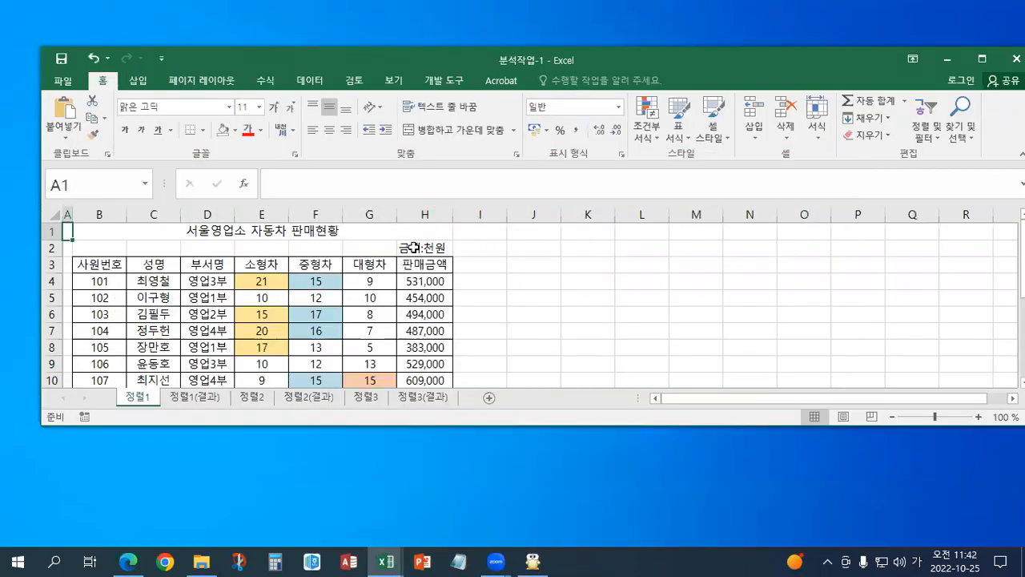
left_click(493, 227)
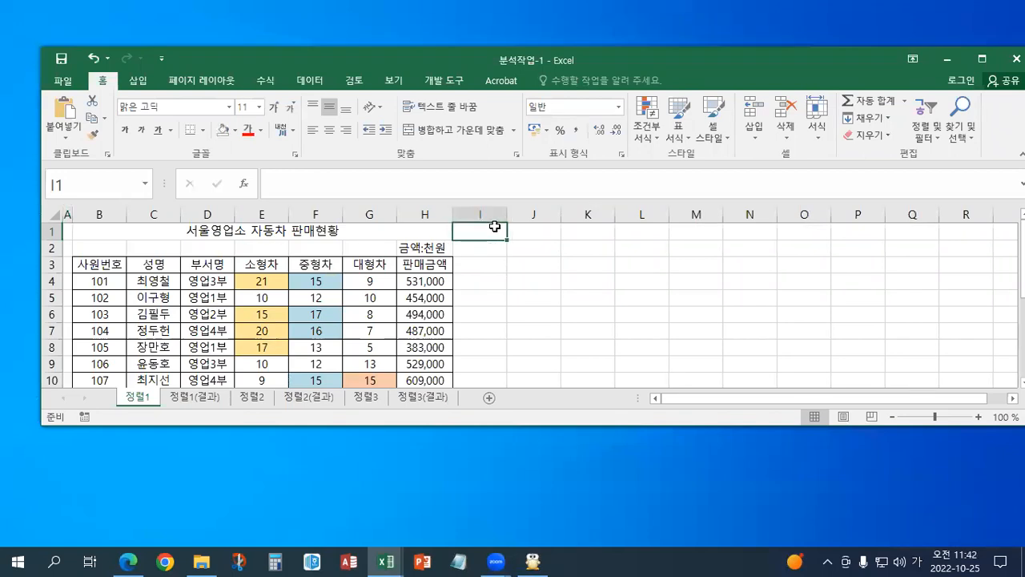
type("교재")
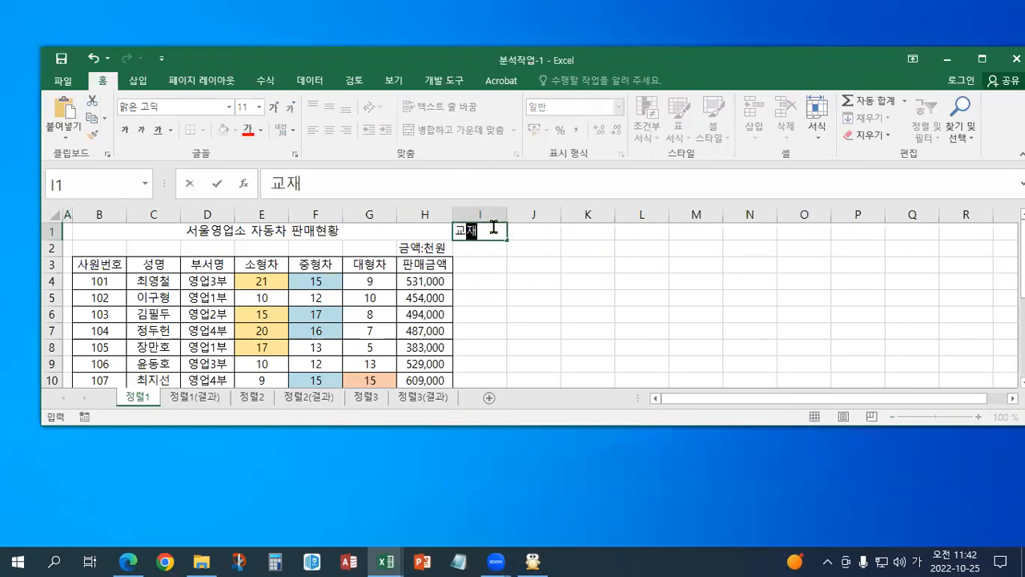
type("122페이지")
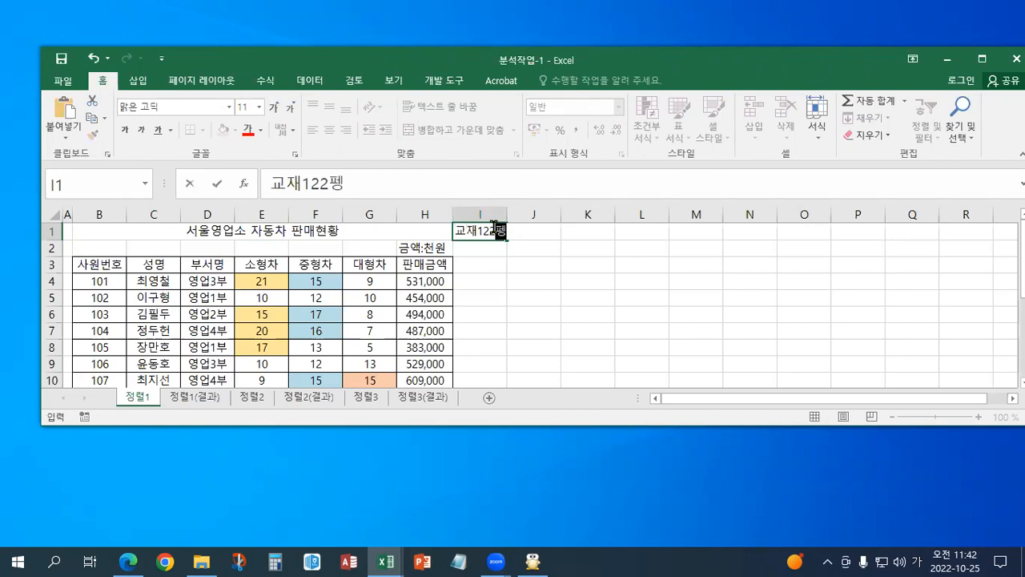
key("Return")
left_click(494, 228)
left_click(247, 129)
double_click(265, 68)
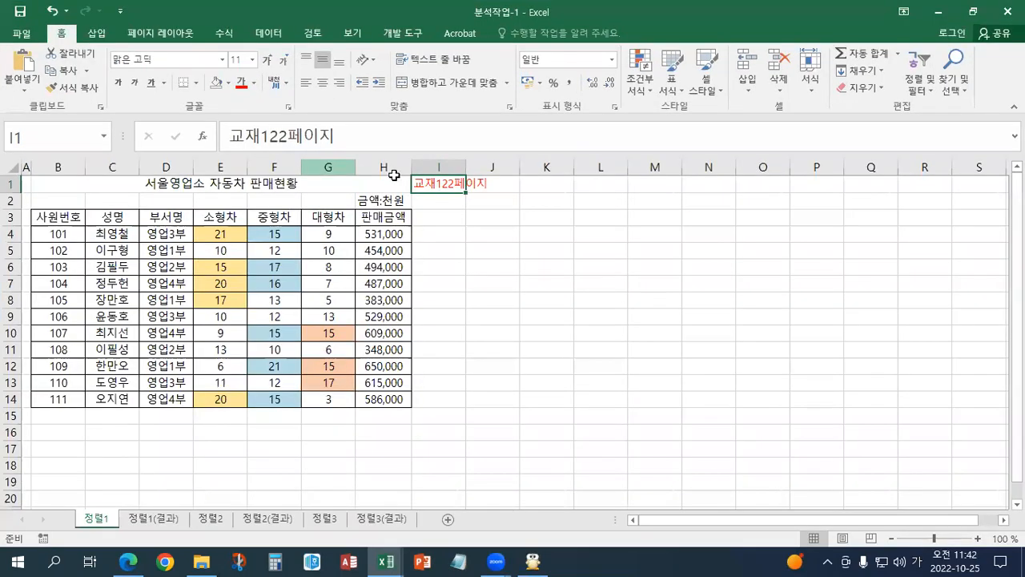
- Enlarge the 정렬1 sheet's zoom and enable editing in the 2분석작업-1 workbook
scroll(422, 242, "up", 1, "ctrl")
scroll(422, 242, "up", 1, "ctrl")
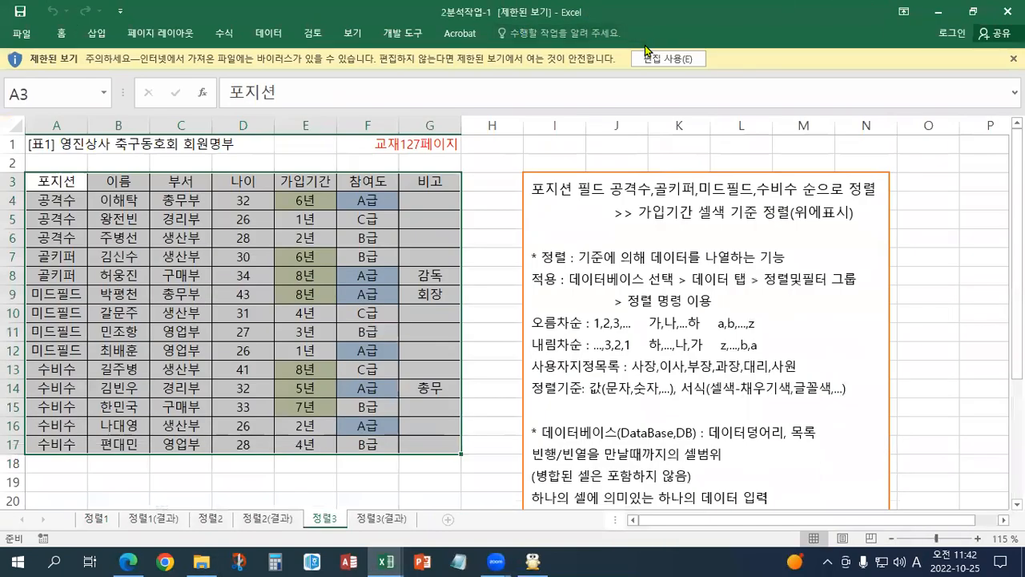
left_click(648, 57)
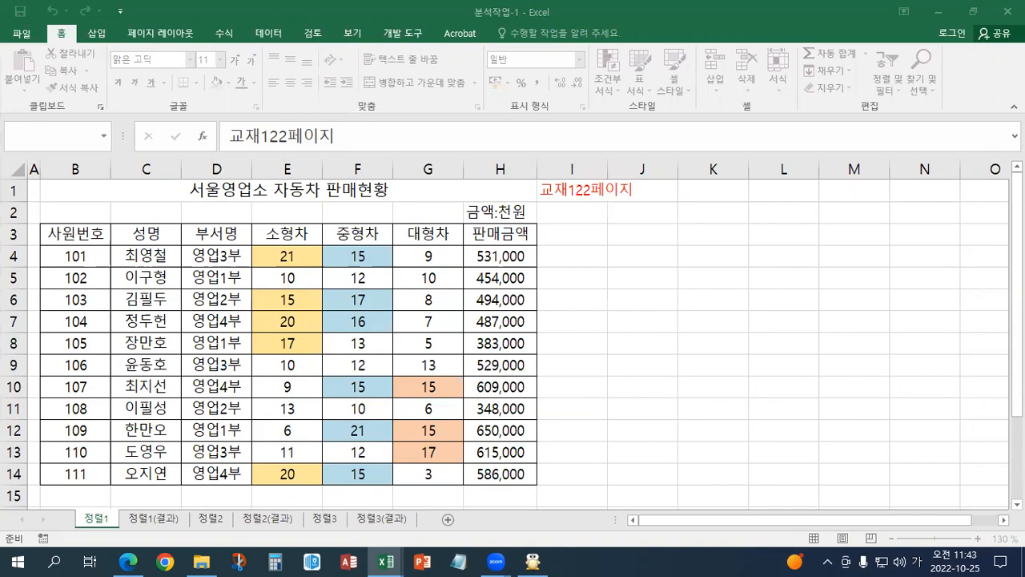
- Paste the copied 포지션 sorting notes text box beside the sales table on sheet 정렬1 of 분석작업-1, starting under cell I1
left_click(572, 215)
key("ctrl+v")
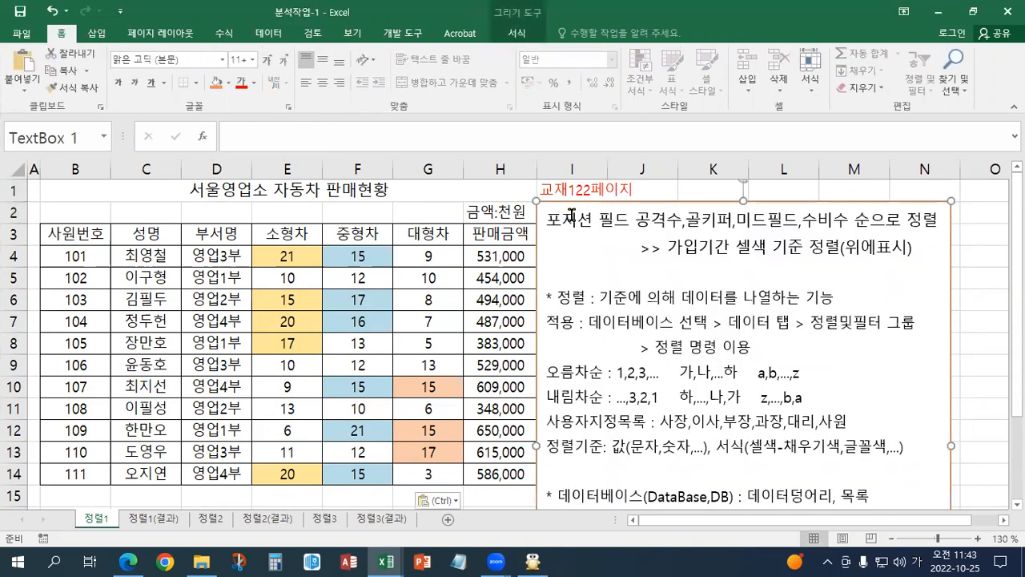
left_click_drag(563, 201, 591, 202)
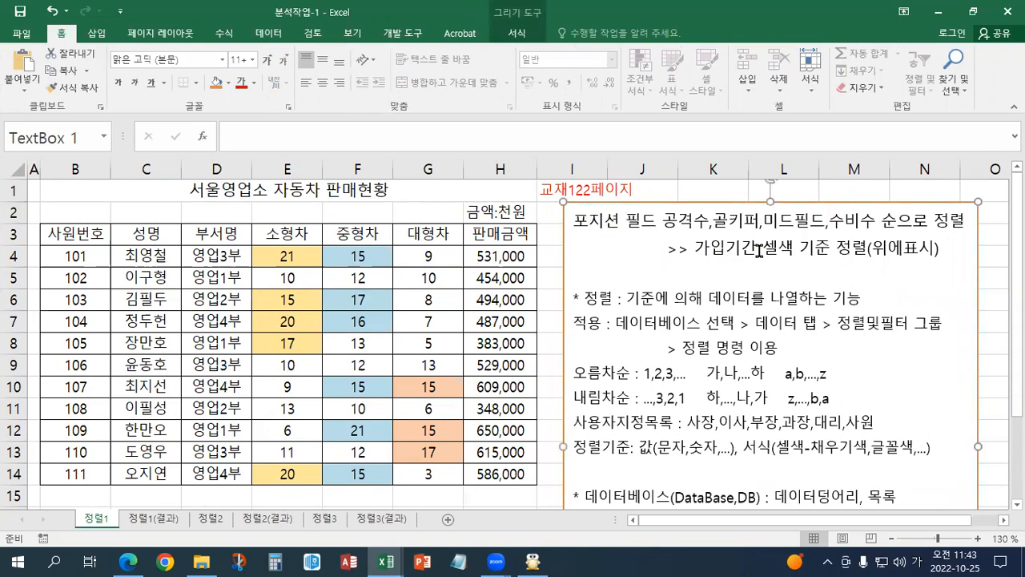
left_click(102, 239)
left_click_drag(103, 242, 517, 476)
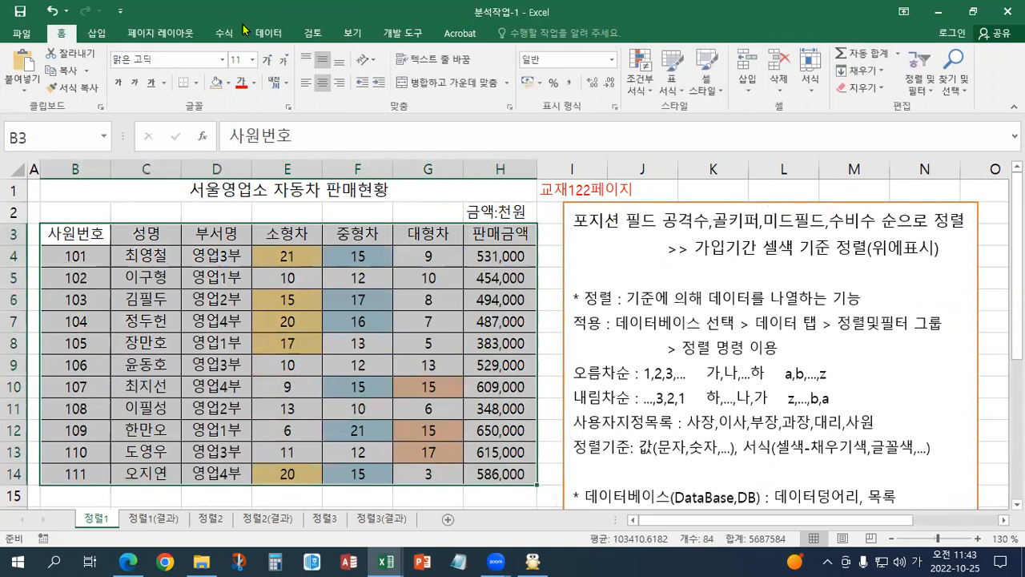
left_click(266, 33)
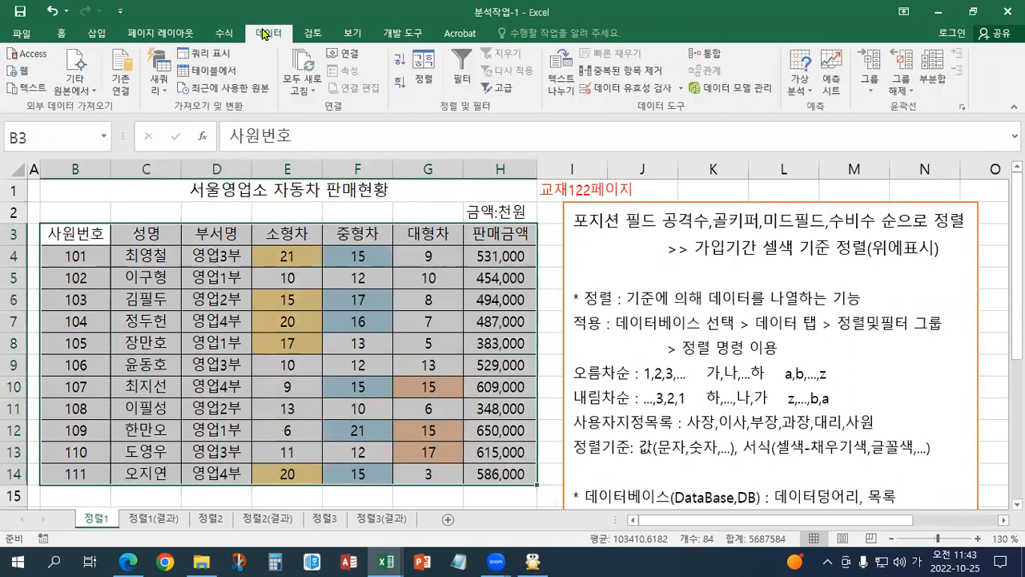
left_click(422, 84)
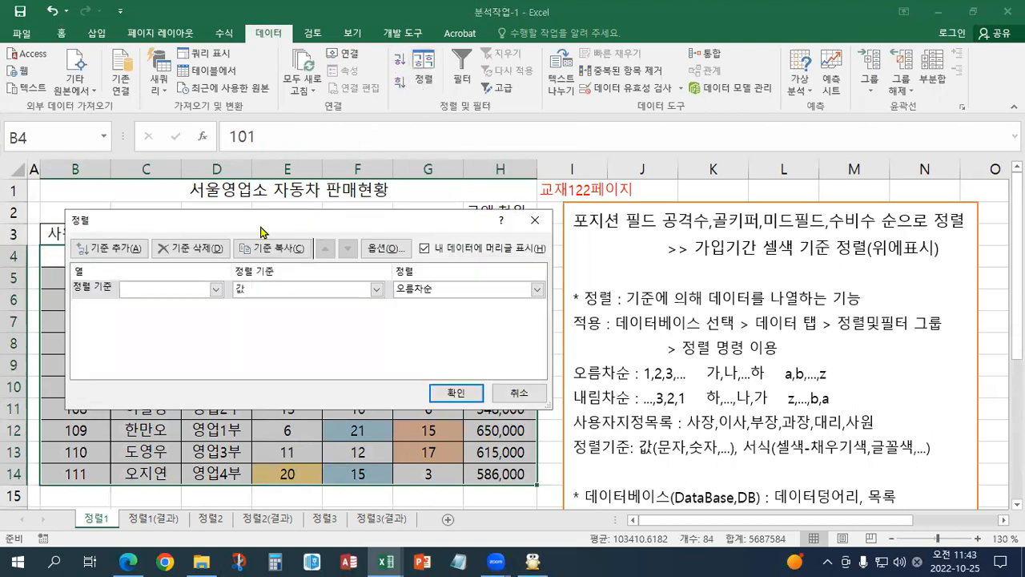
left_click(184, 293)
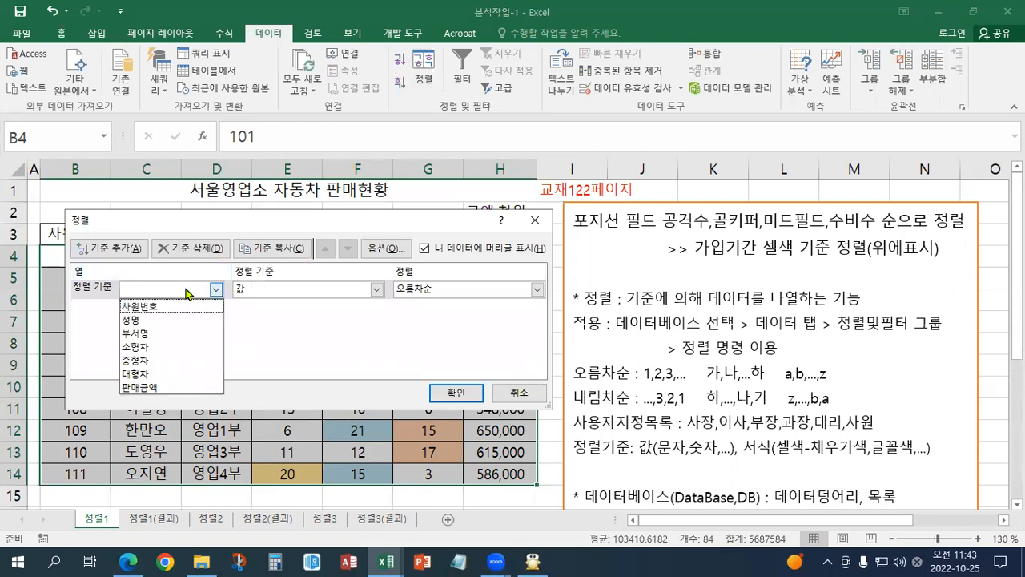
left_click(293, 367)
key("Escape")
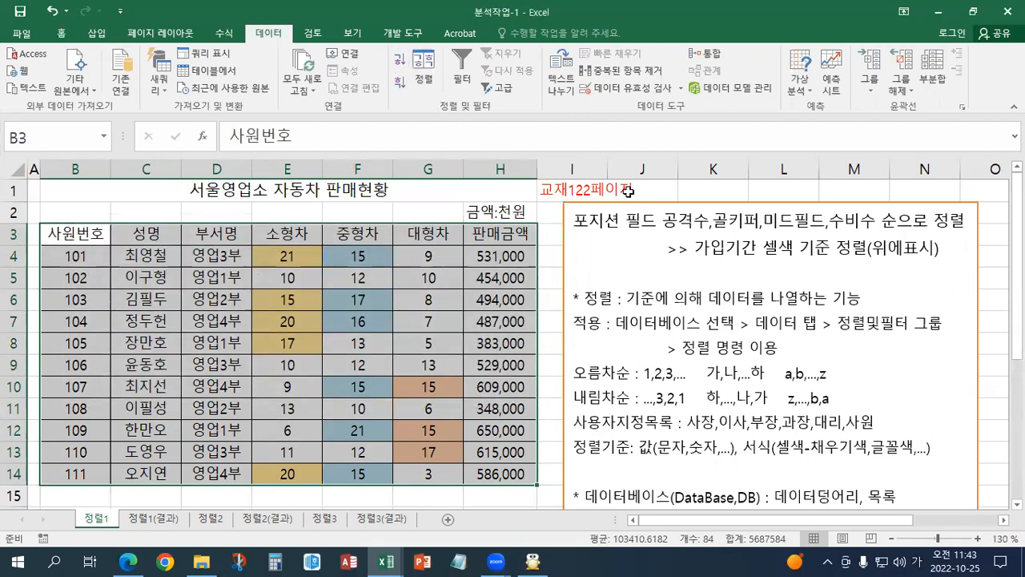
- Replace the 포지션 notes text box with the copied 부서명 and 중형차 sorting notes, placed beside the sales table
left_click(633, 200)
key("Delete")
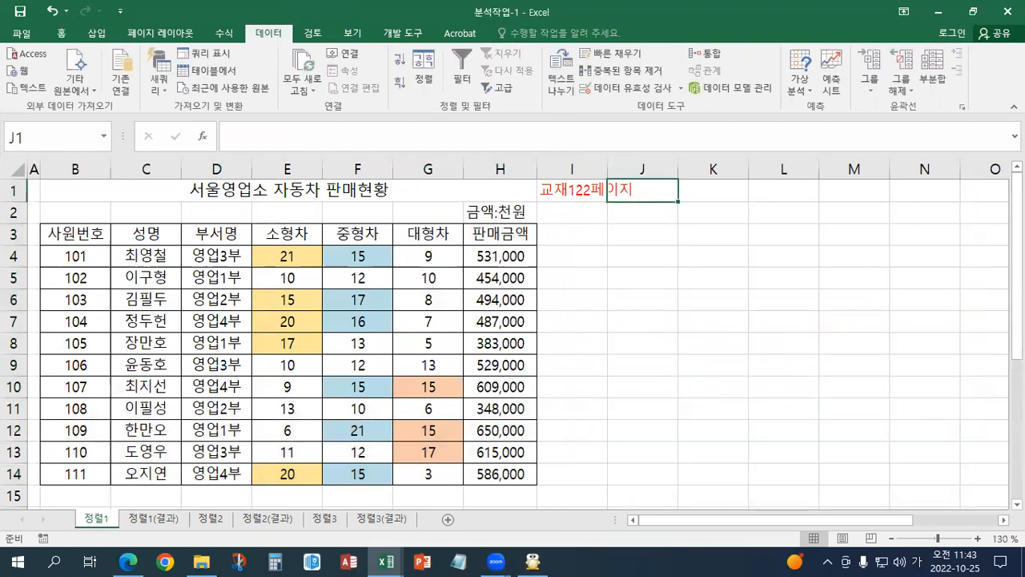
key("ctrl+v")
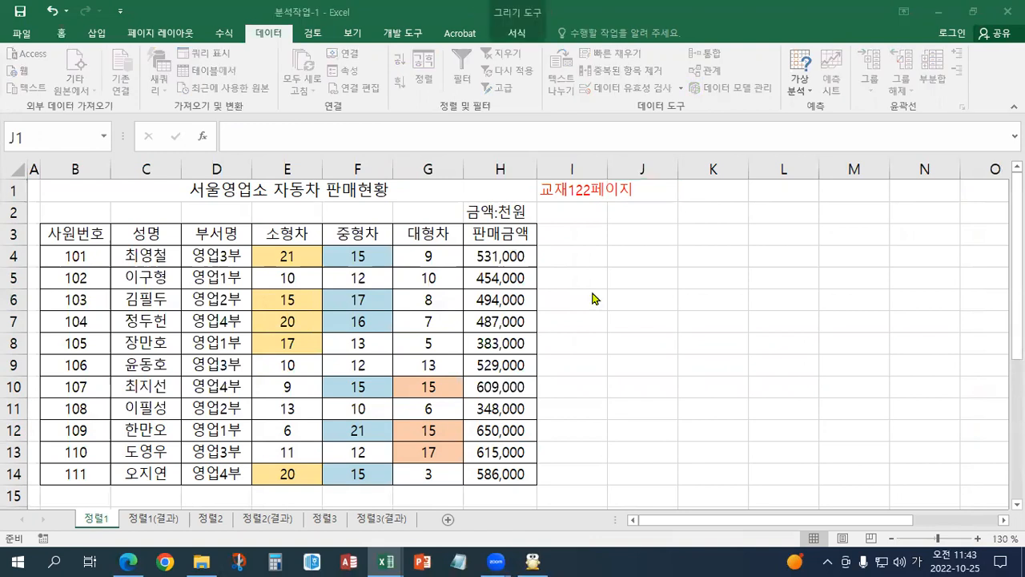
left_click_drag(577, 198, 592, 208)
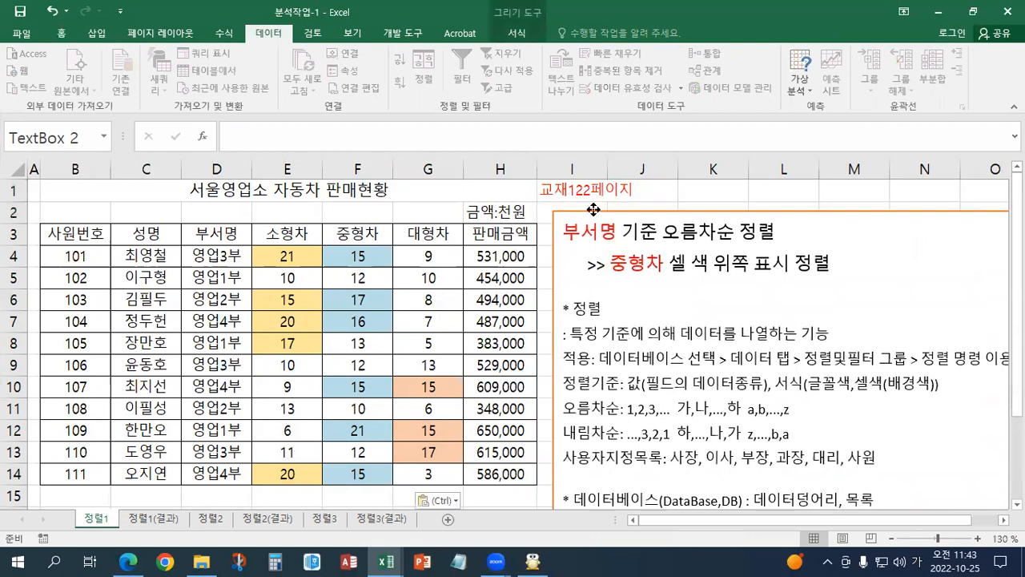
- Set up a custom sort of table B3:H14 with 부서명 as the first criterion, by 값 in 오름차순
mouse_move(77, 233)
left_mouse_down()
mouse_move(140, 250)
mouse_move(476, 468)
left_mouse_up()
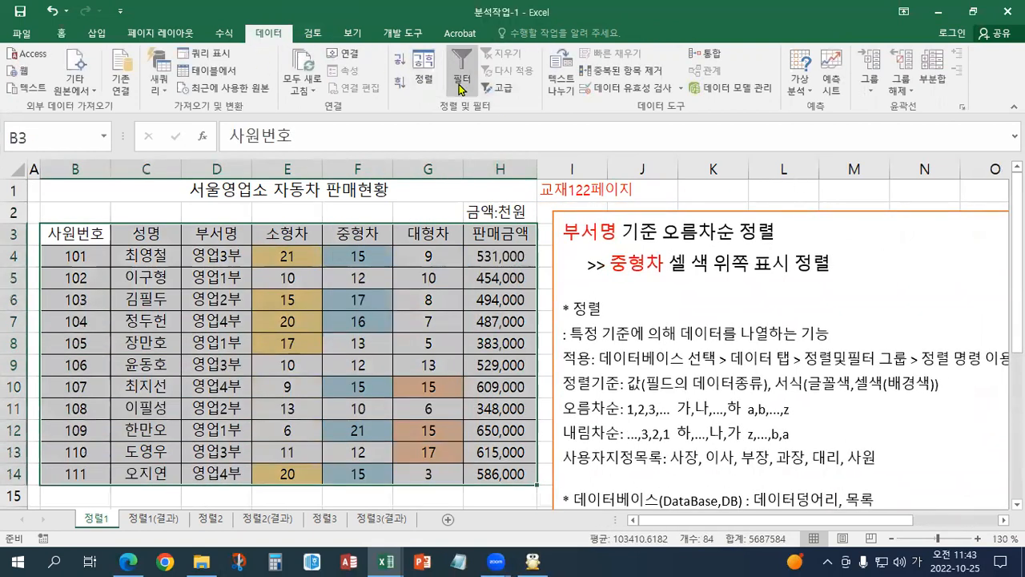
left_click(423, 79)
left_click(182, 294)
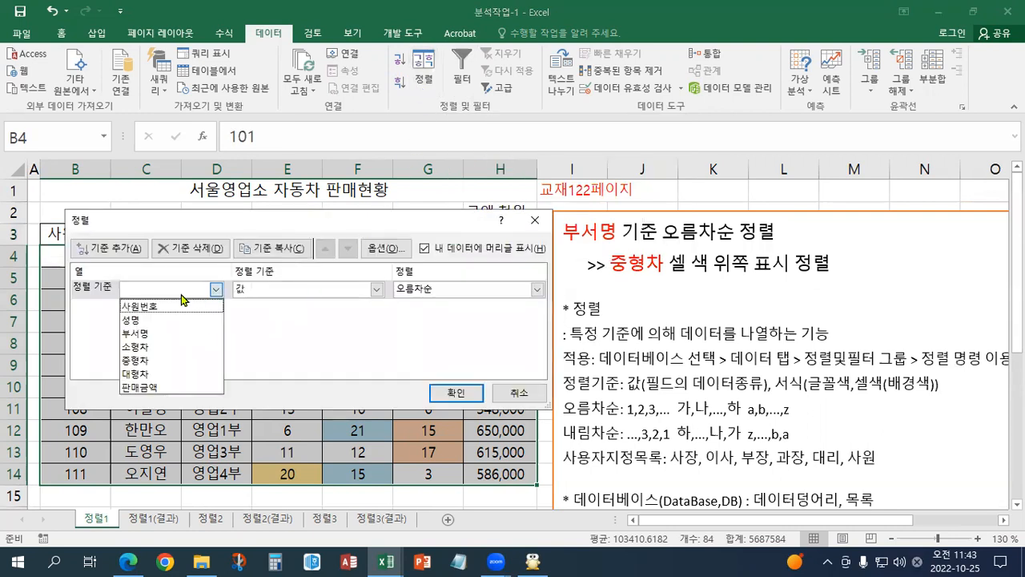
left_click(157, 333)
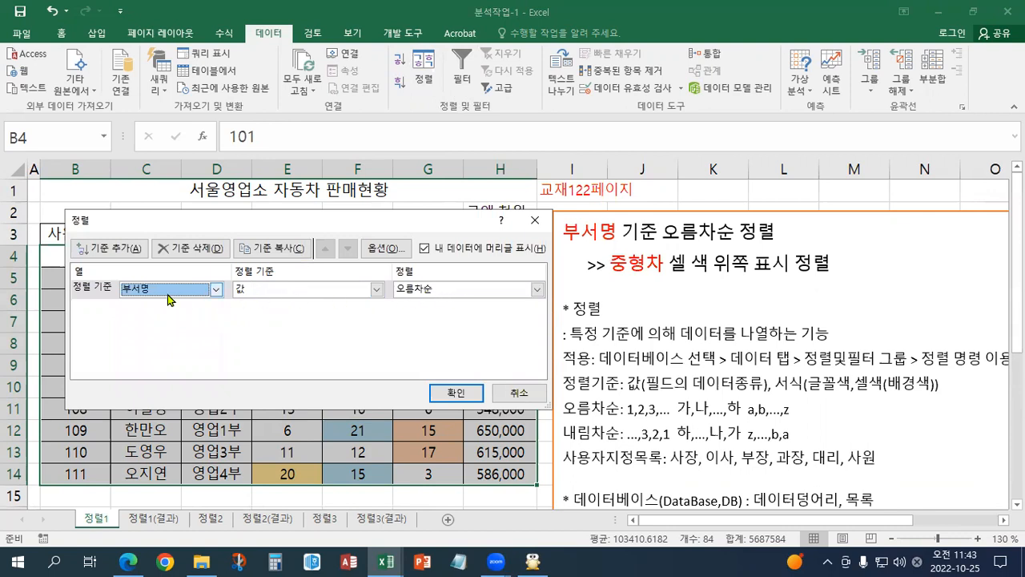
left_click(83, 294)
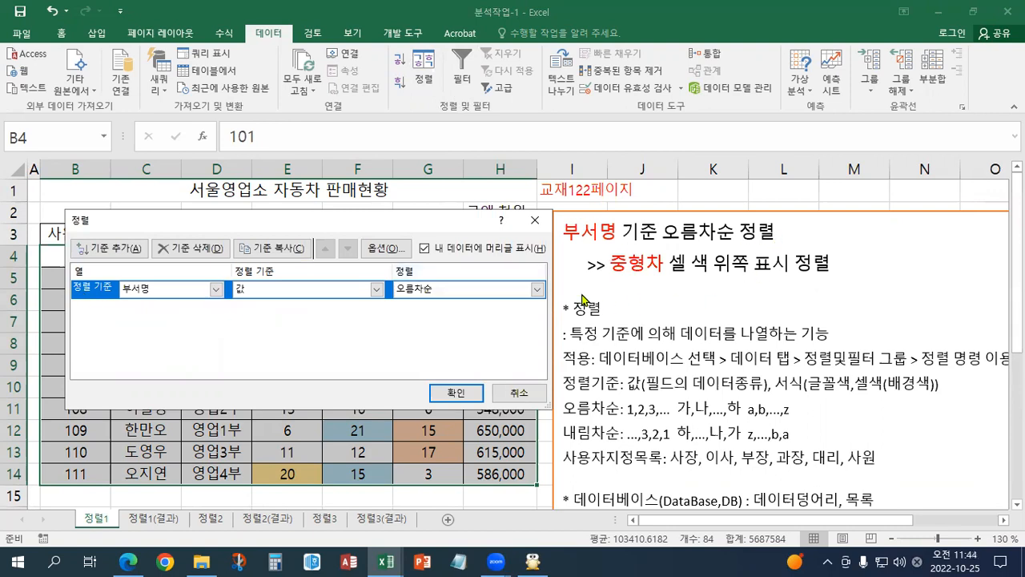
- Add 중형차 as the second sort criterion by 셀 색, with the light blue colour set to 위에 표시, and apply the sort
left_click(120, 249)
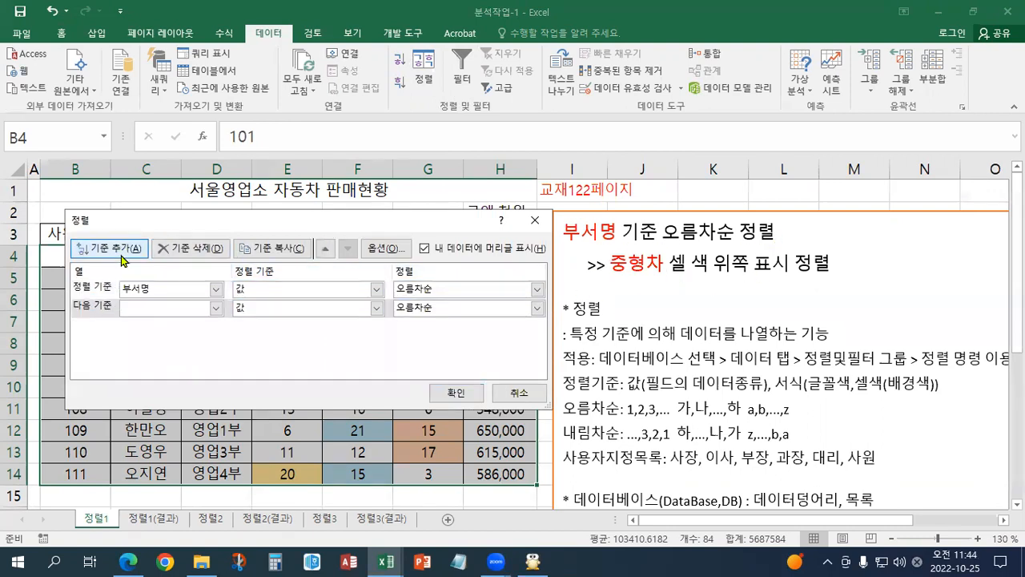
left_click(96, 311)
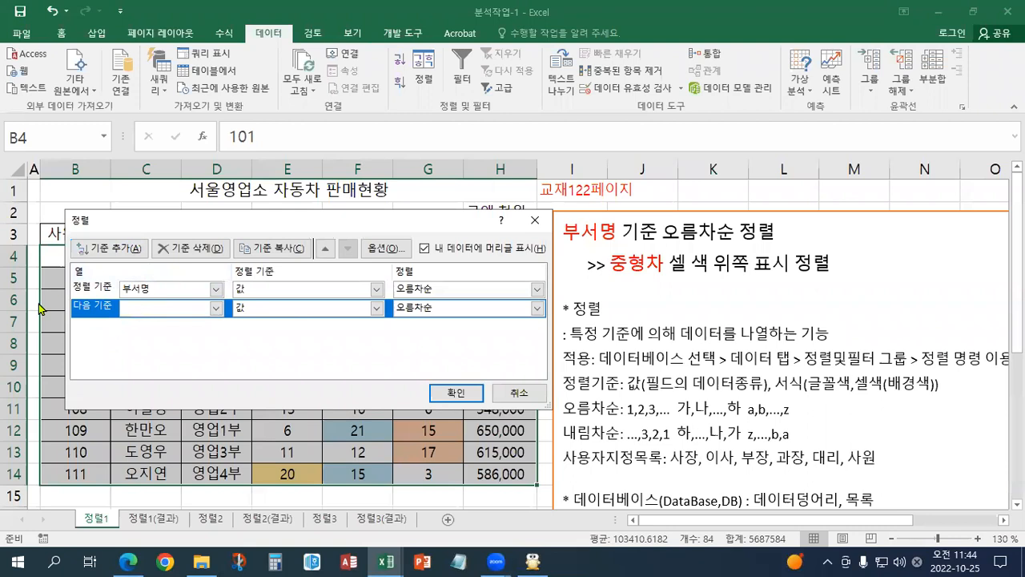
left_click(216, 311)
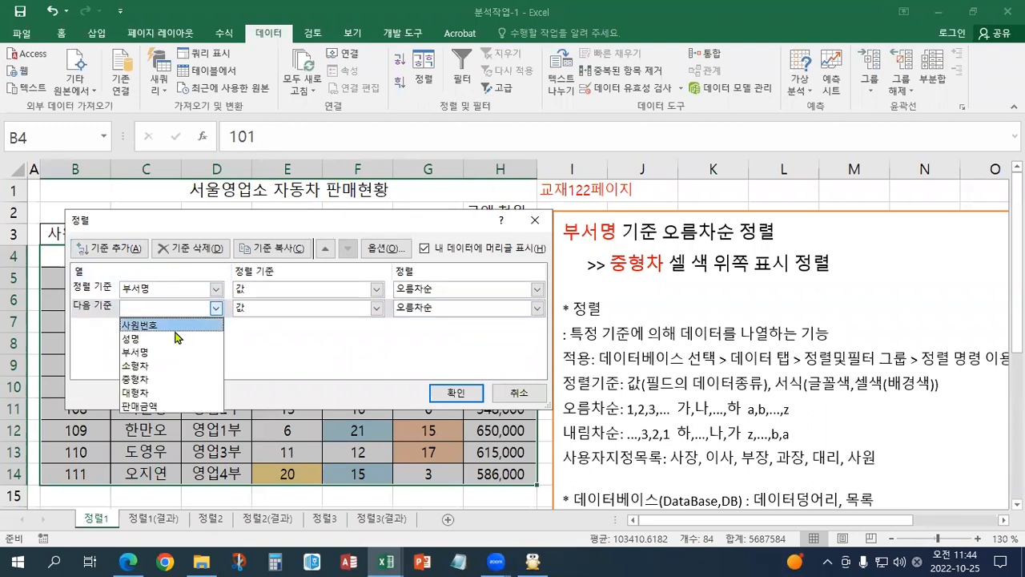
left_click(152, 379)
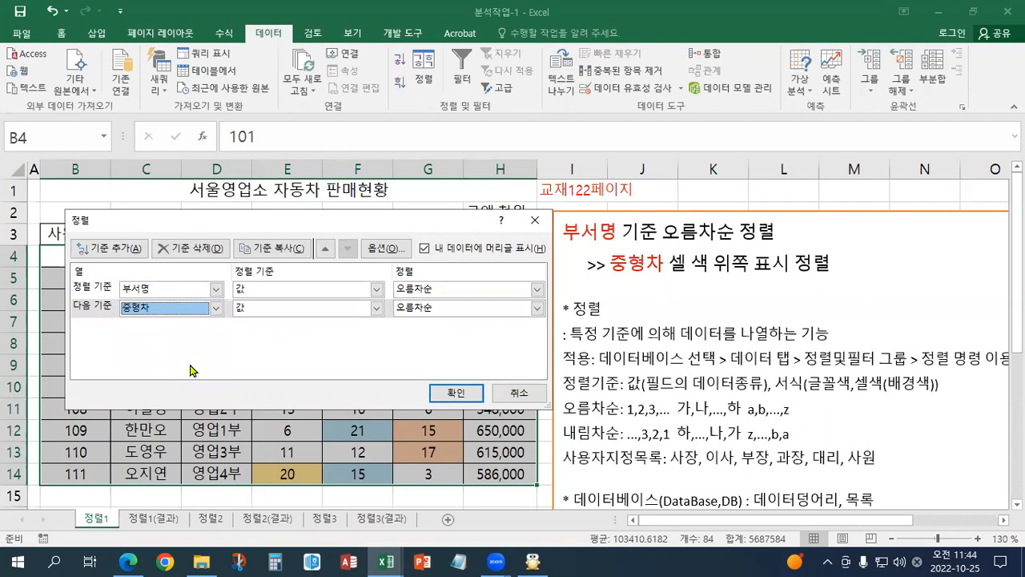
left_click(272, 314)
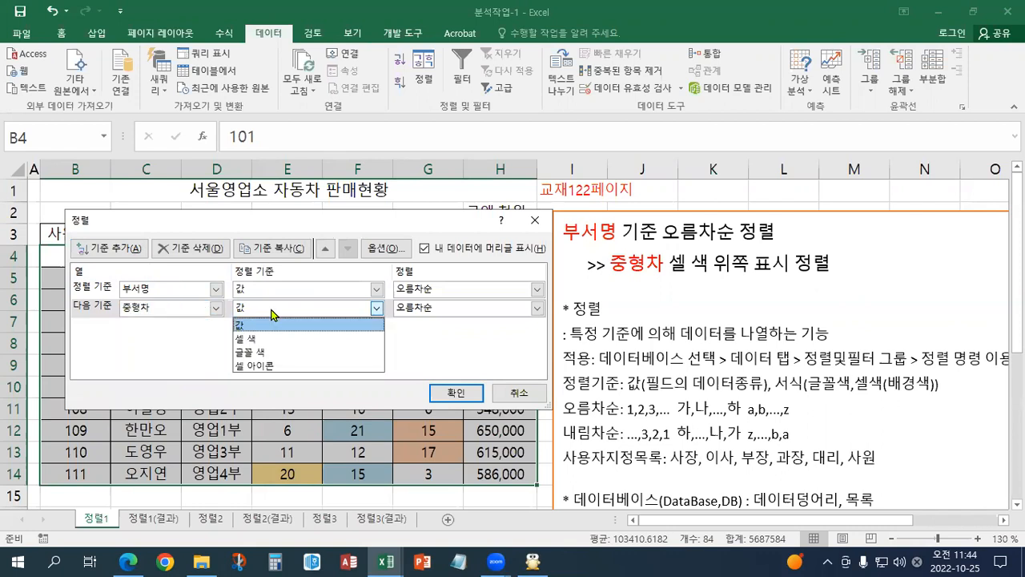
left_click(264, 343)
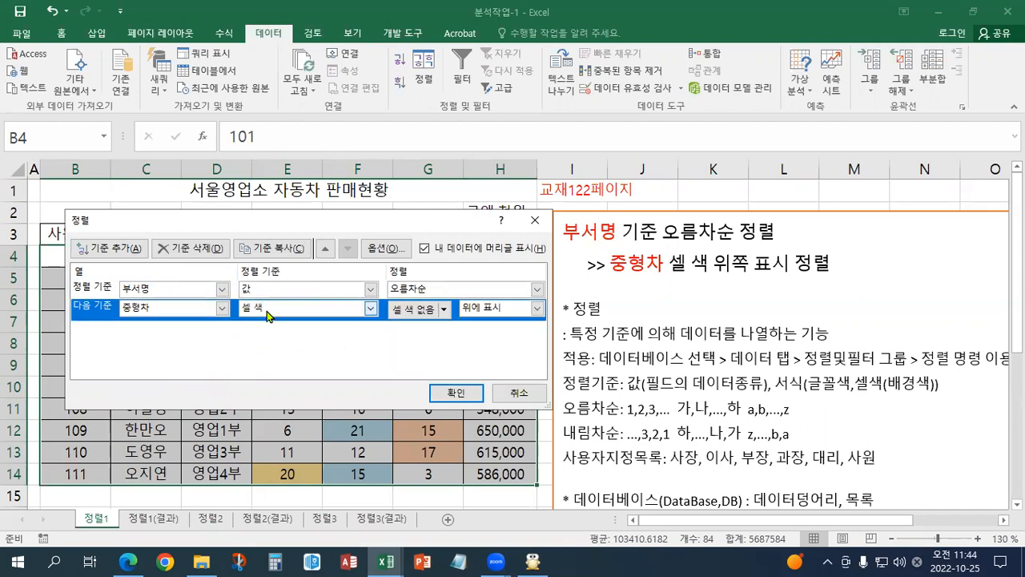
left_click(444, 309)
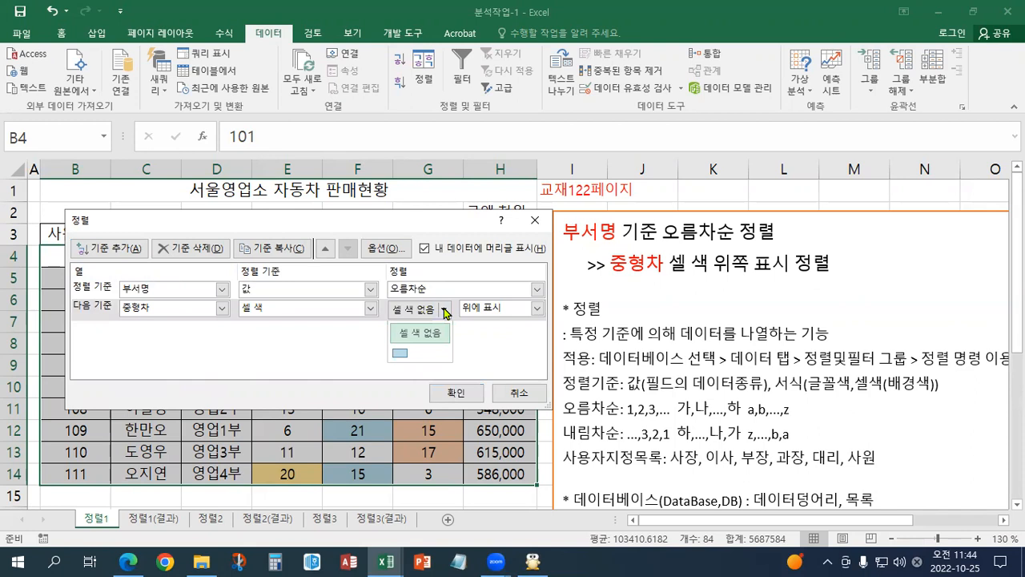
left_click(399, 354)
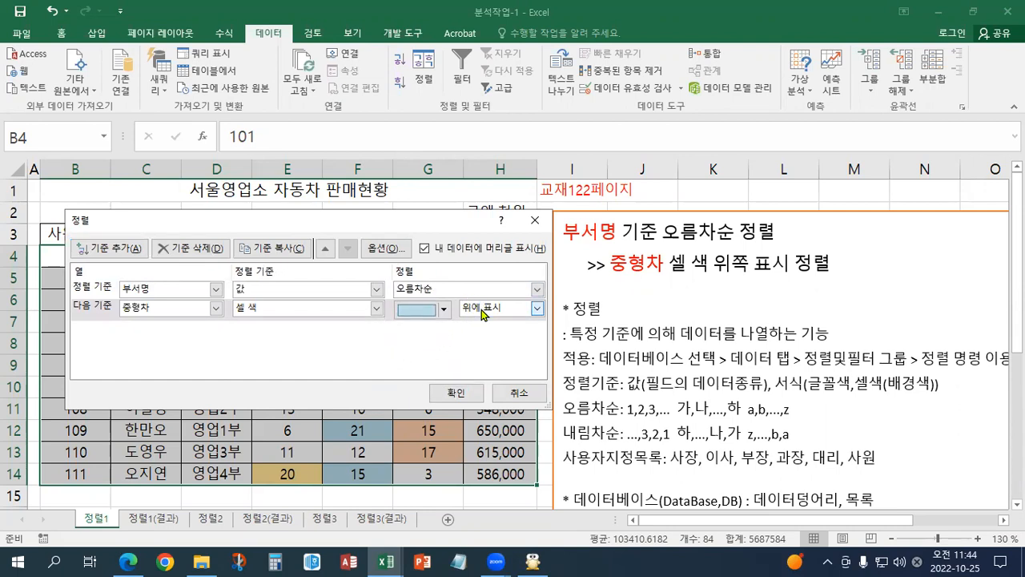
left_click(470, 391)
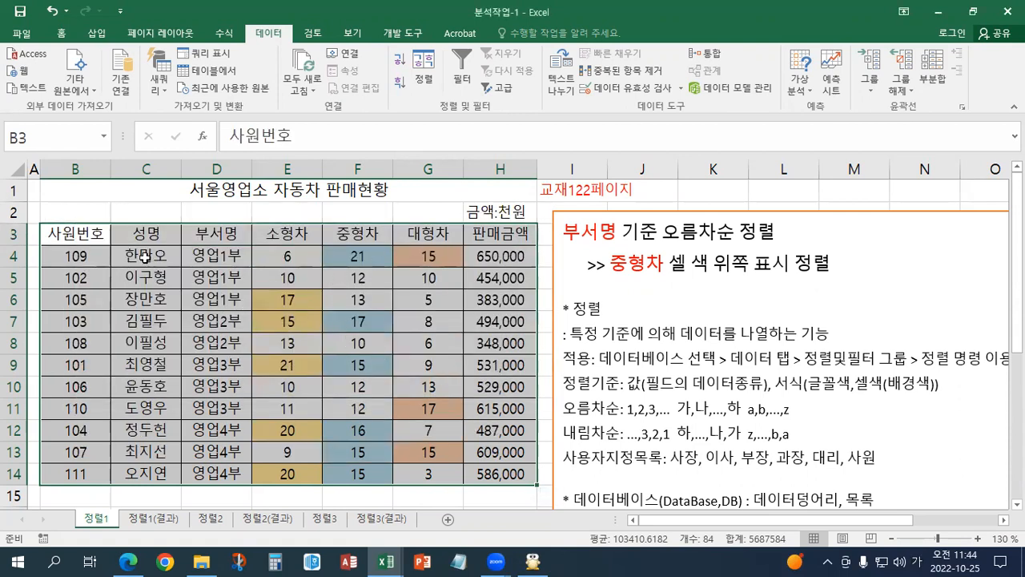
- Check the 부서명 order and the blue 중형차 cells within each department of the sorted sales table
left_click_drag(208, 261, 227, 473)
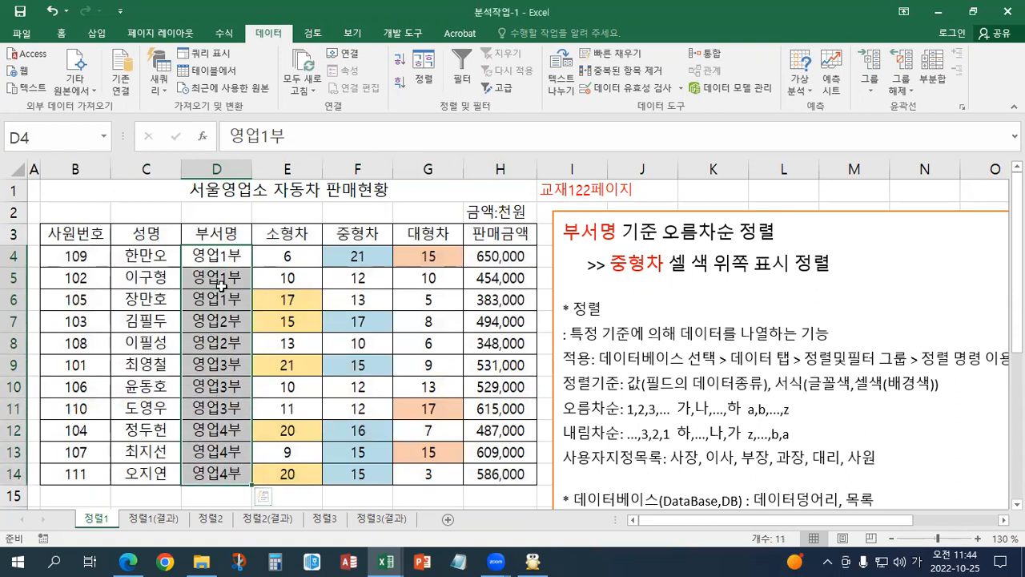
left_click_drag(232, 255, 231, 294)
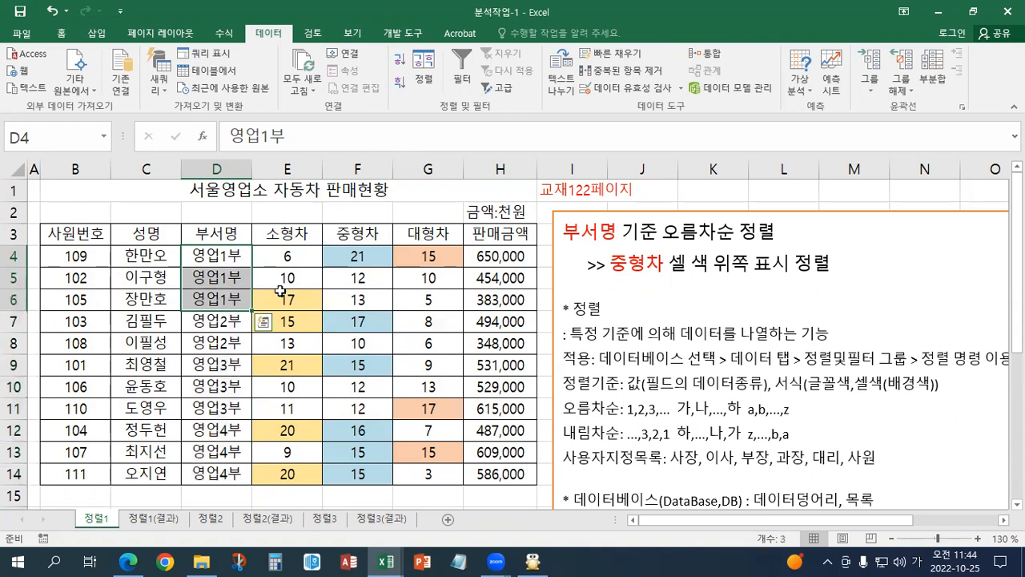
left_click(358, 255)
left_click_drag(229, 323, 216, 401)
left_click(341, 319)
left_click(358, 364)
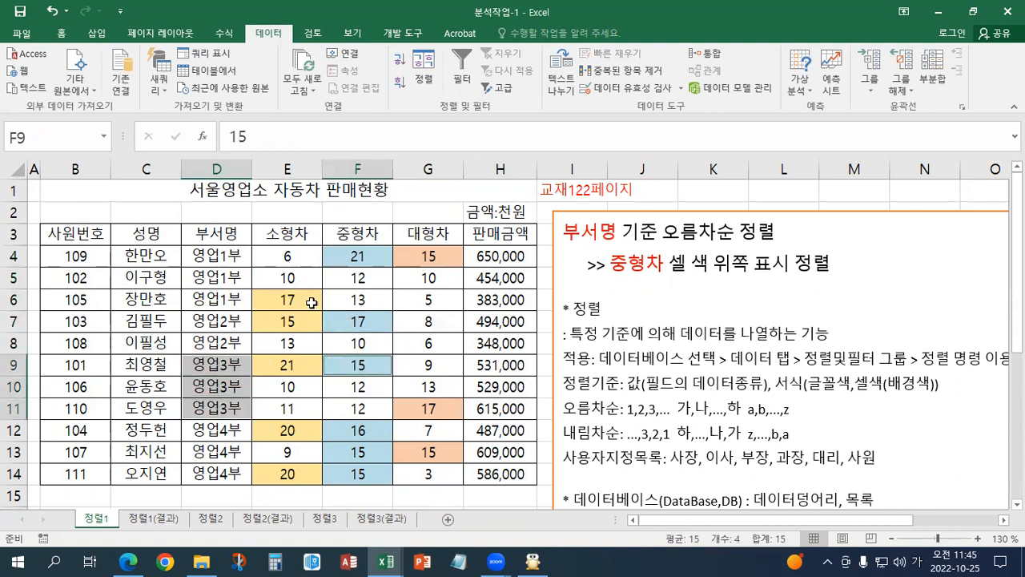
left_click(261, 282)
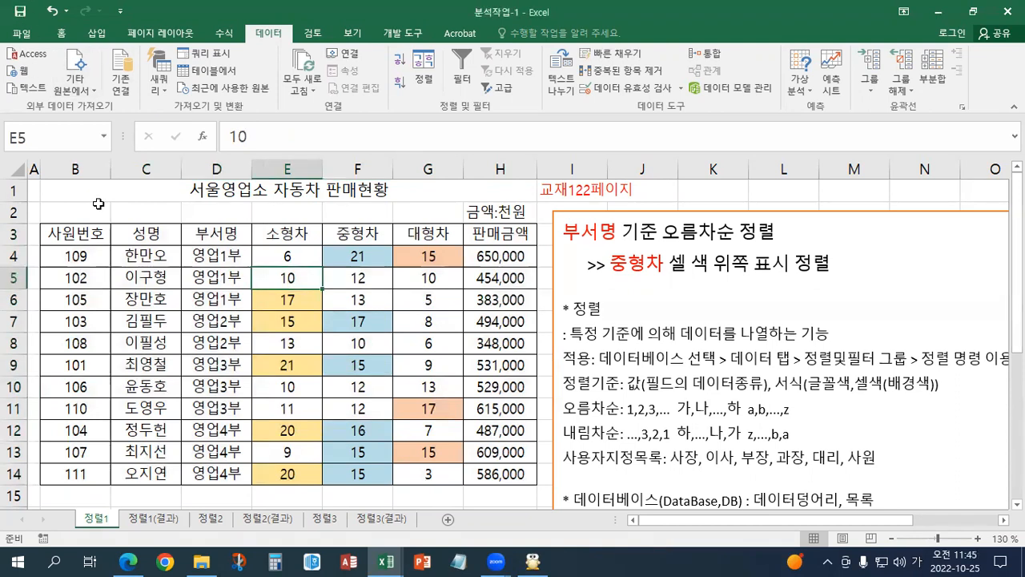
- On sheet 정렬2, enter the textbook reference 교재123페이지 in cell A2
left_click(973, 12)
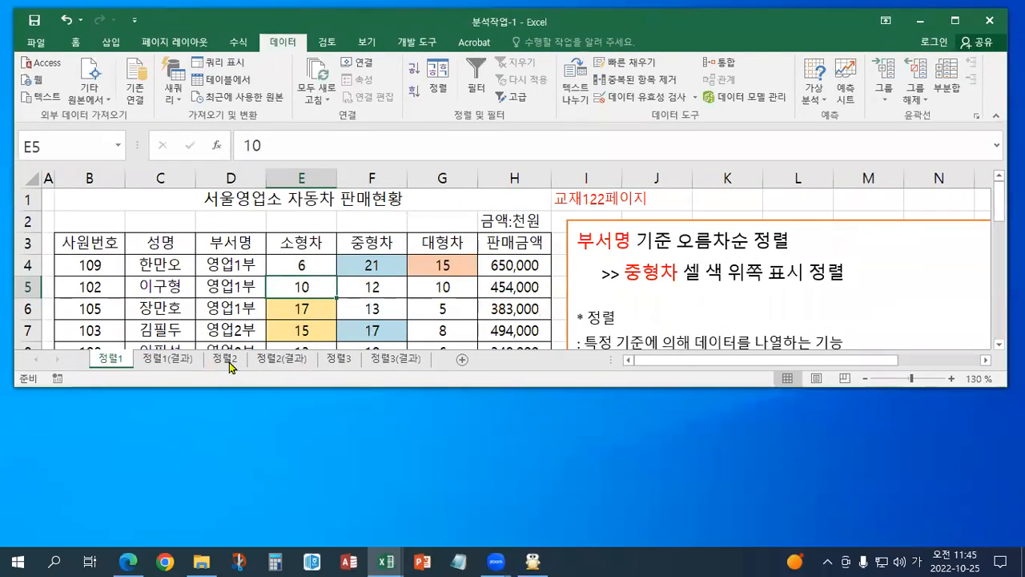
left_click(227, 359)
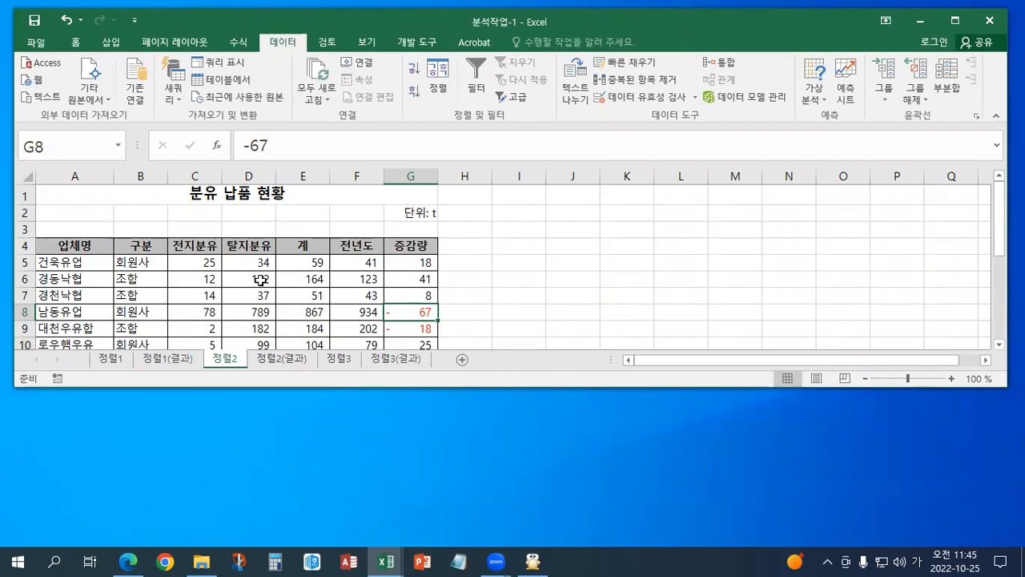
left_click(262, 229)
left_click(74, 217)
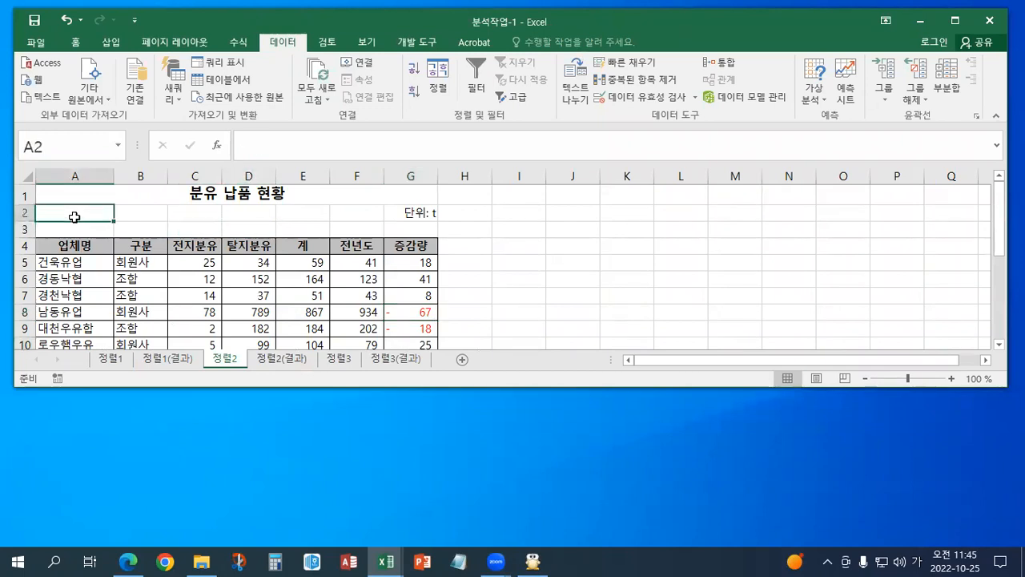
type("곶")
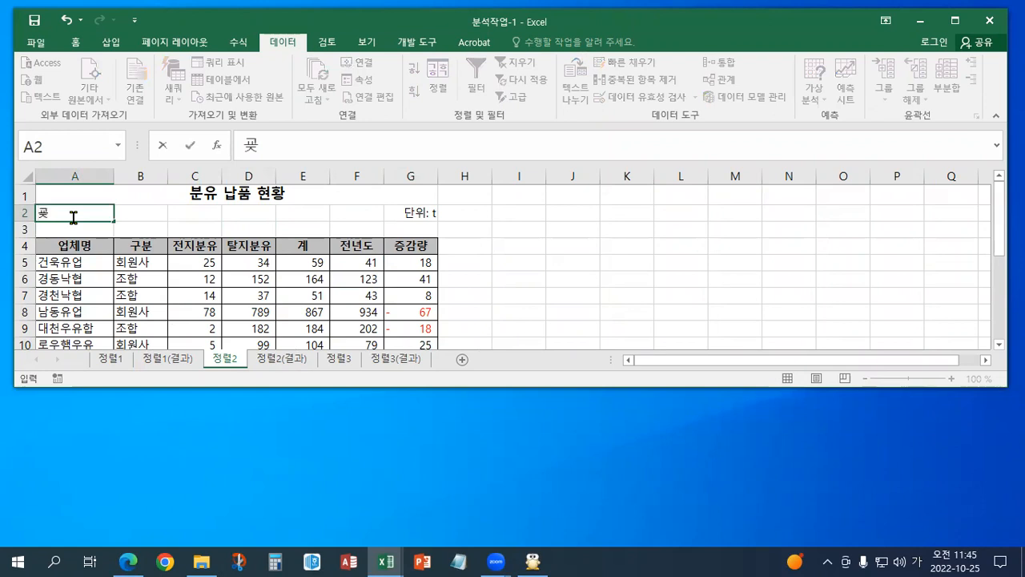
type("재12")
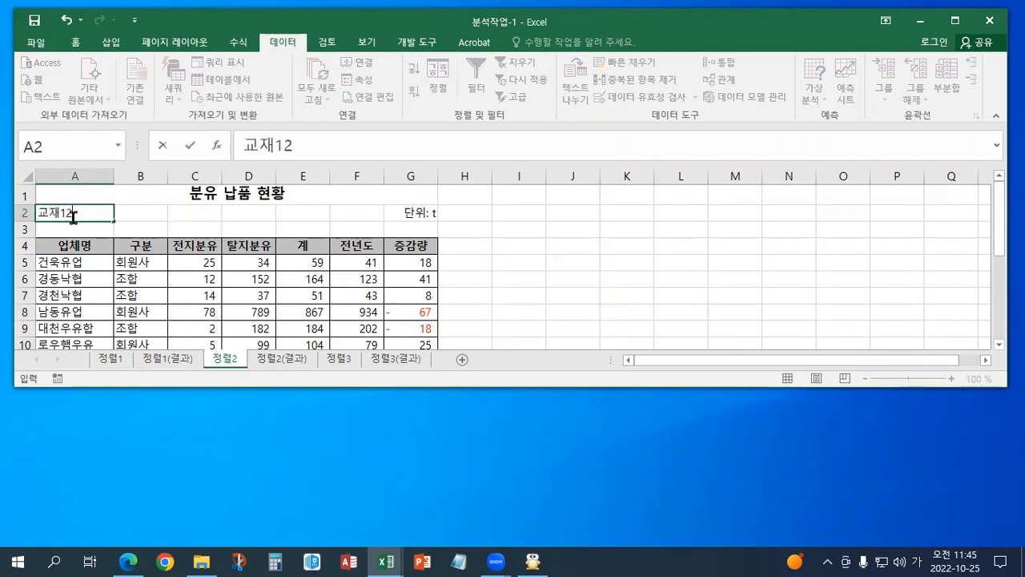
type("3펭")
type("이지")
key("Return")
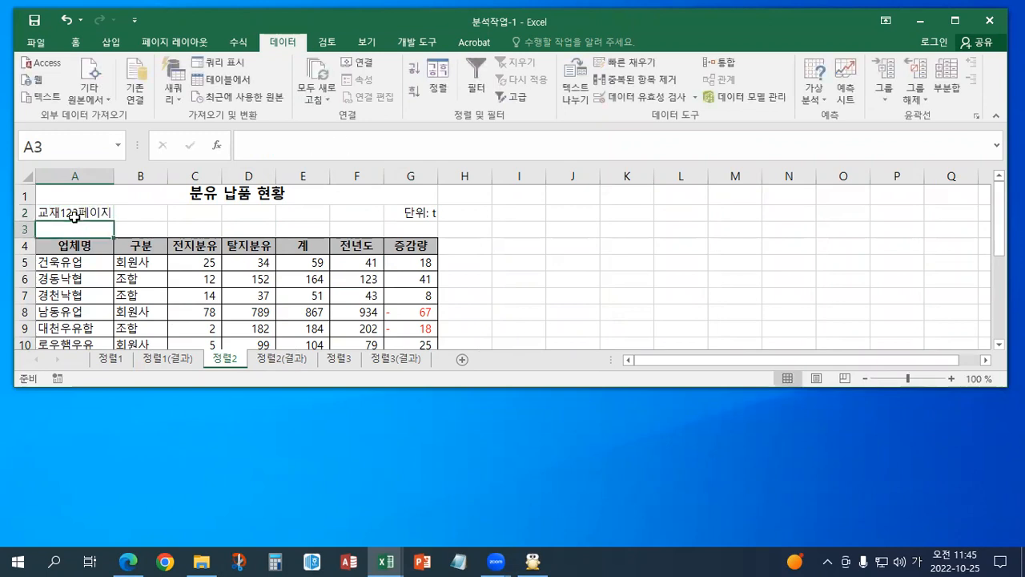
- Colour the textbook reference in A2 red and maximize the workbook window
left_click(73, 213)
right_click(74, 213)
left_click(161, 185)
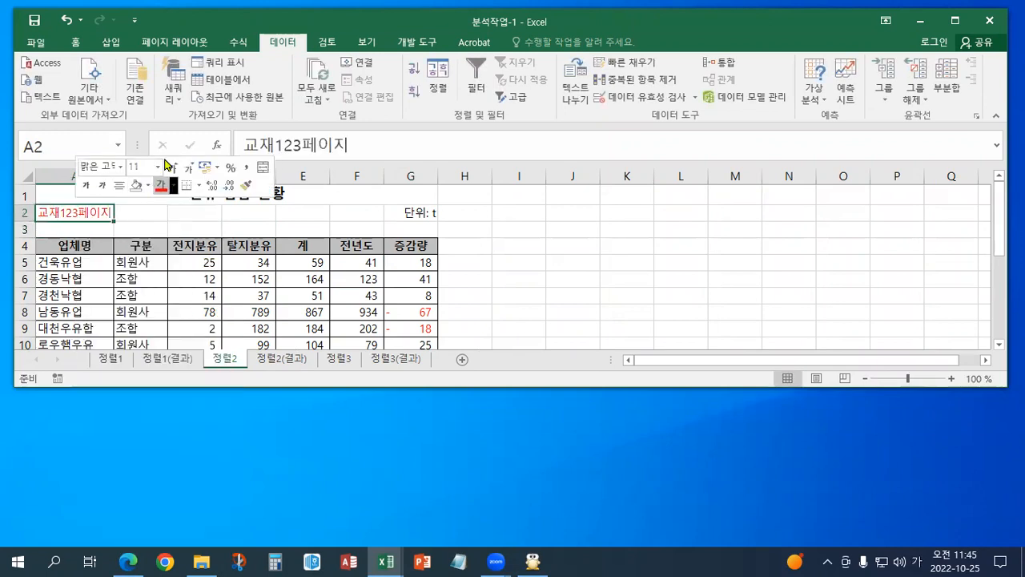
double_click(198, 27)
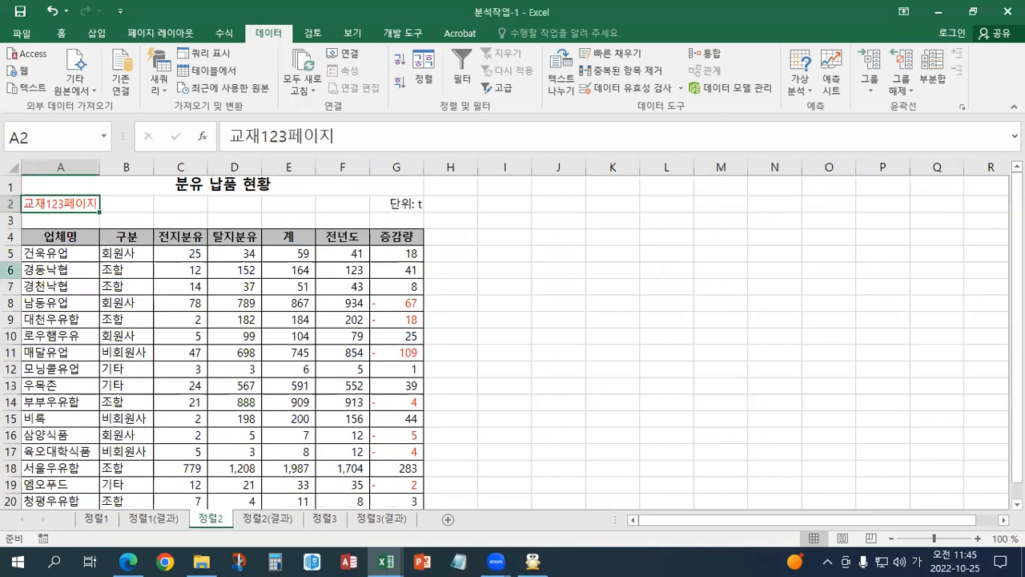
- Paste the copied 구분 and 증감량 sorting notes text box beside the 분유 납품 현황 table, starting in cell H3
key("ctrl+v")
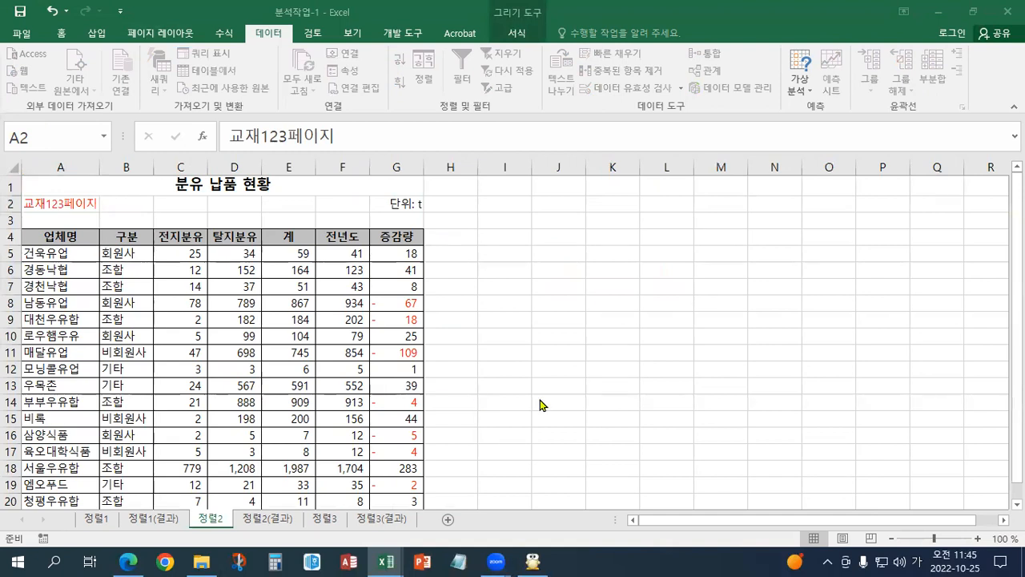
left_click(1017, 504)
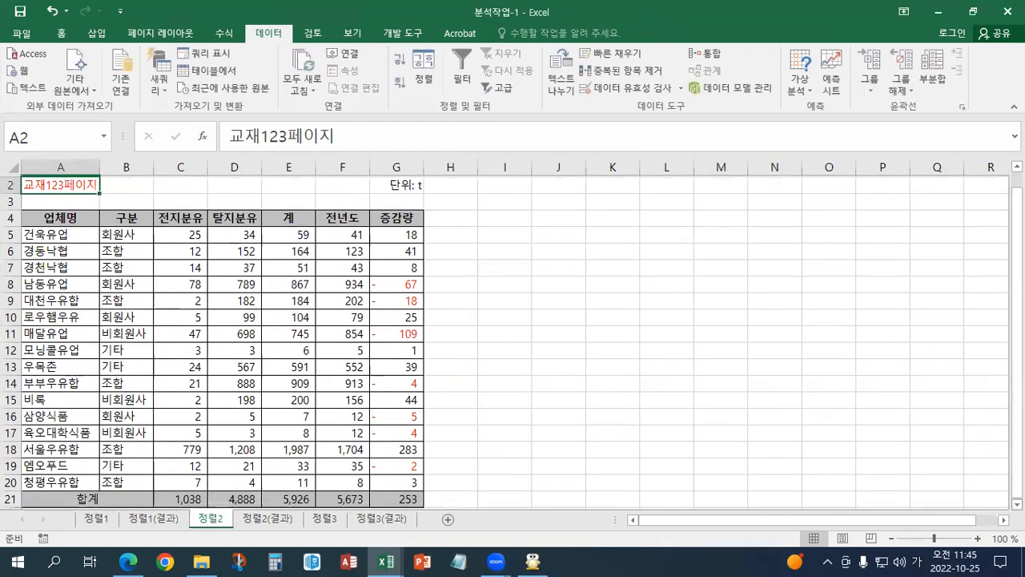
left_click(1017, 504)
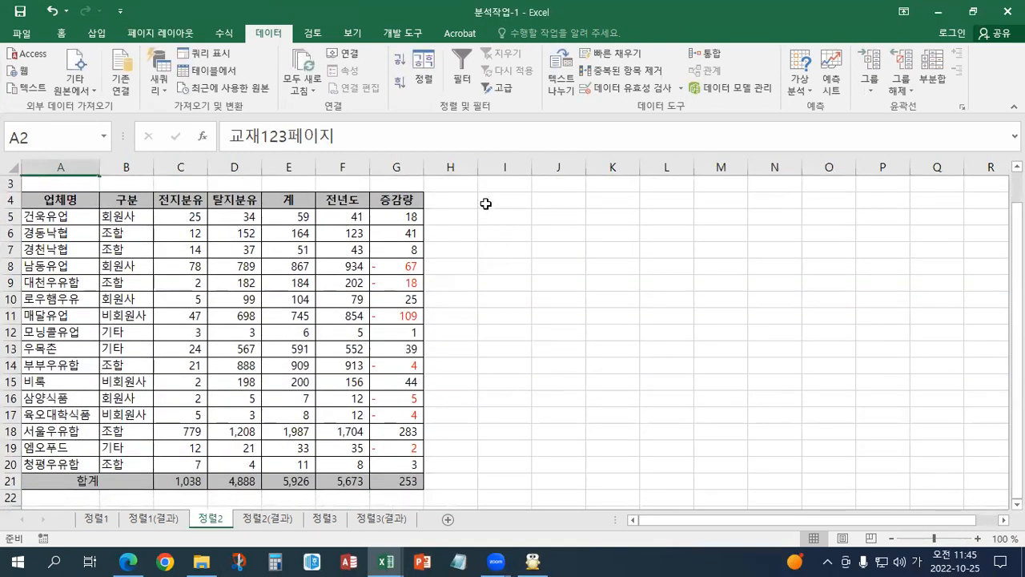
left_click(451, 185)
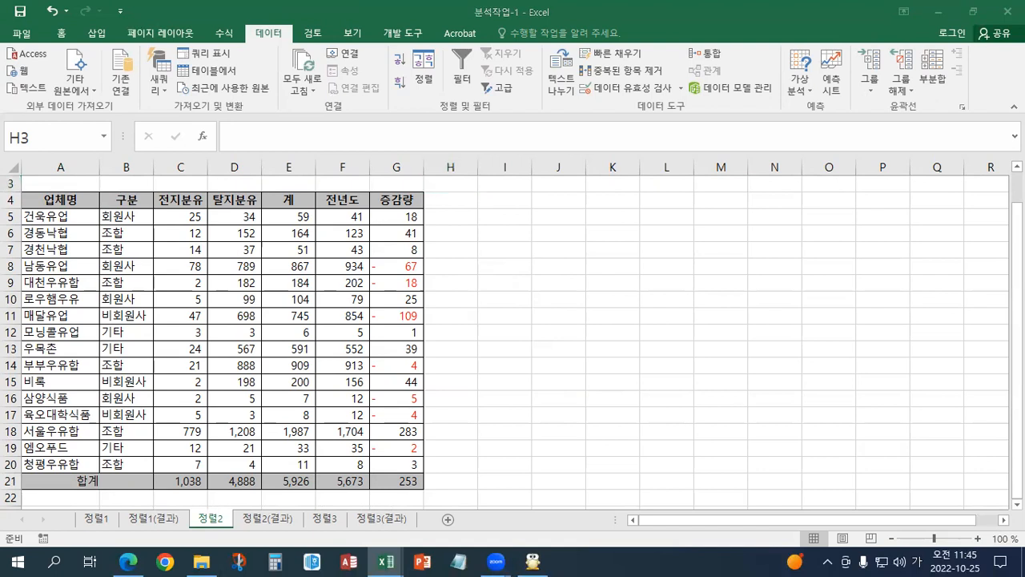
key("ctrl+v")
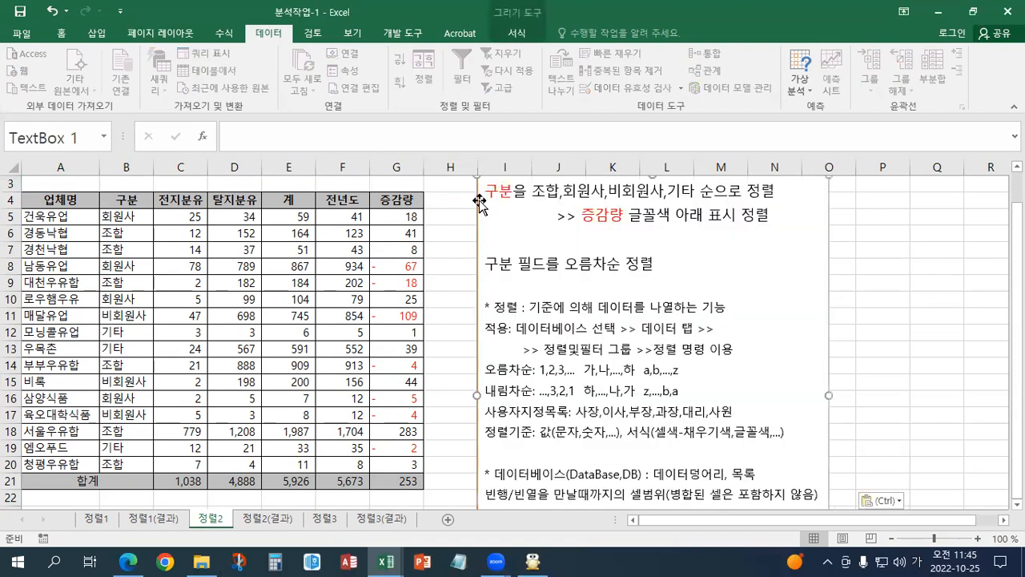
left_click_drag(479, 202, 470, 208)
left_click(453, 186)
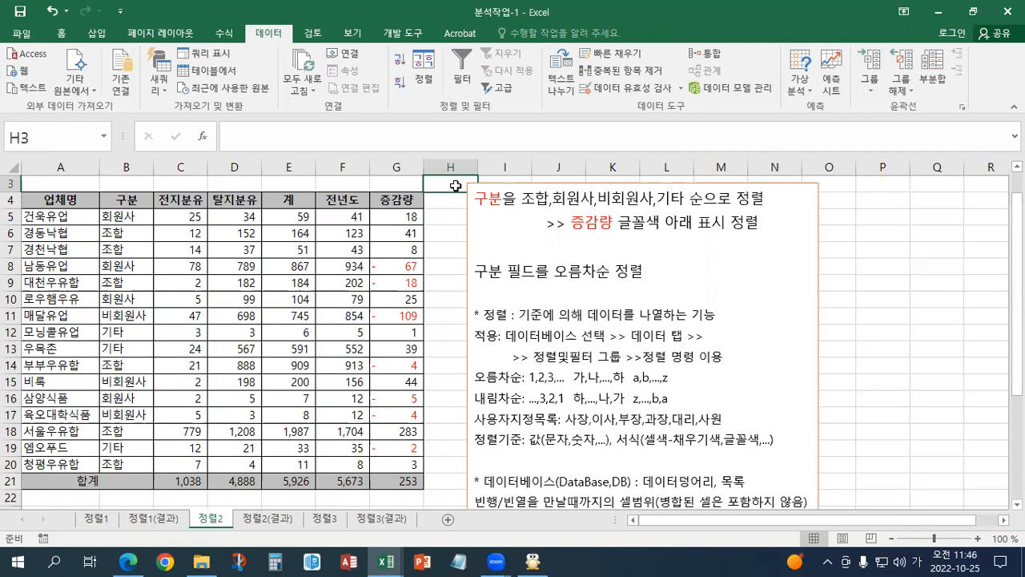
- Read the notes on how to apply a sort and on the database range rule about blank rows and merged cells
scroll(455, 186, "down", 1)
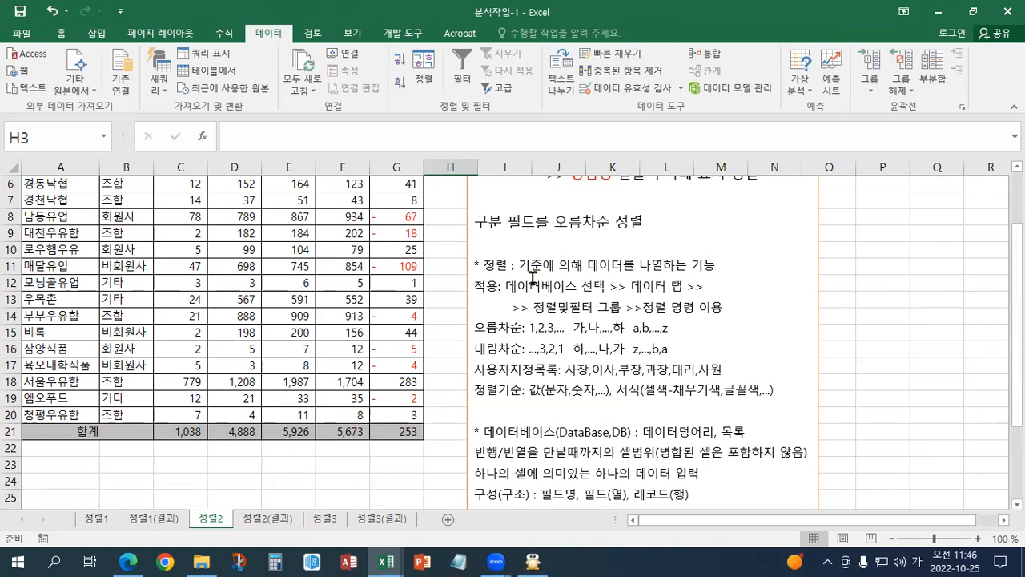
left_click_drag(475, 265, 573, 292)
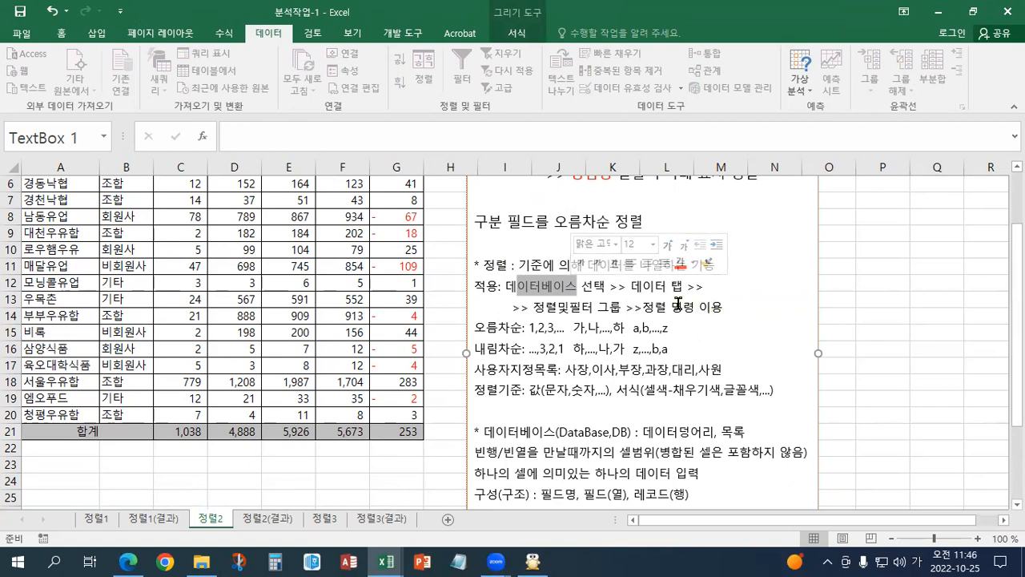
scroll(651, 304, "down", 2)
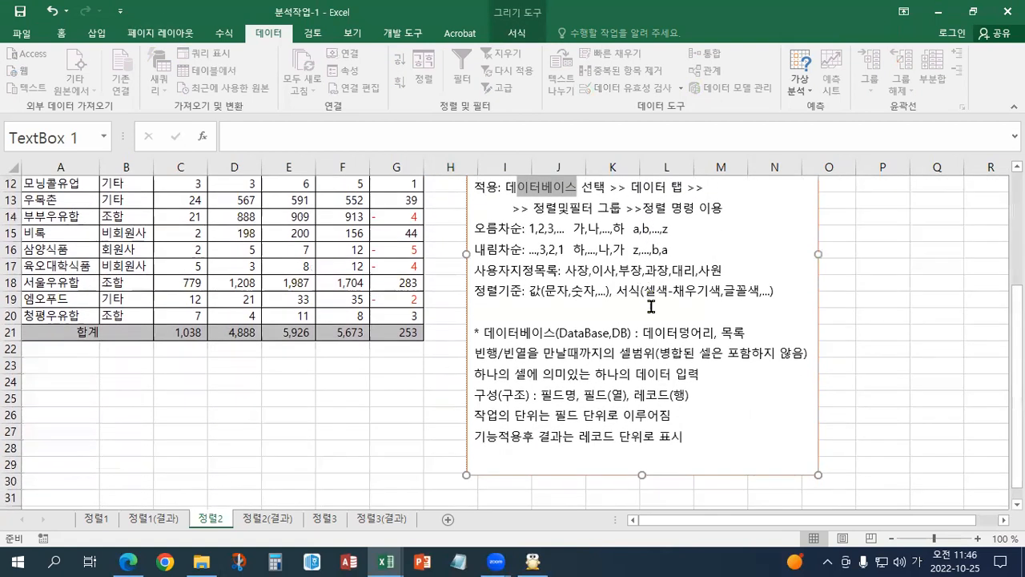
left_click_drag(485, 349, 807, 353)
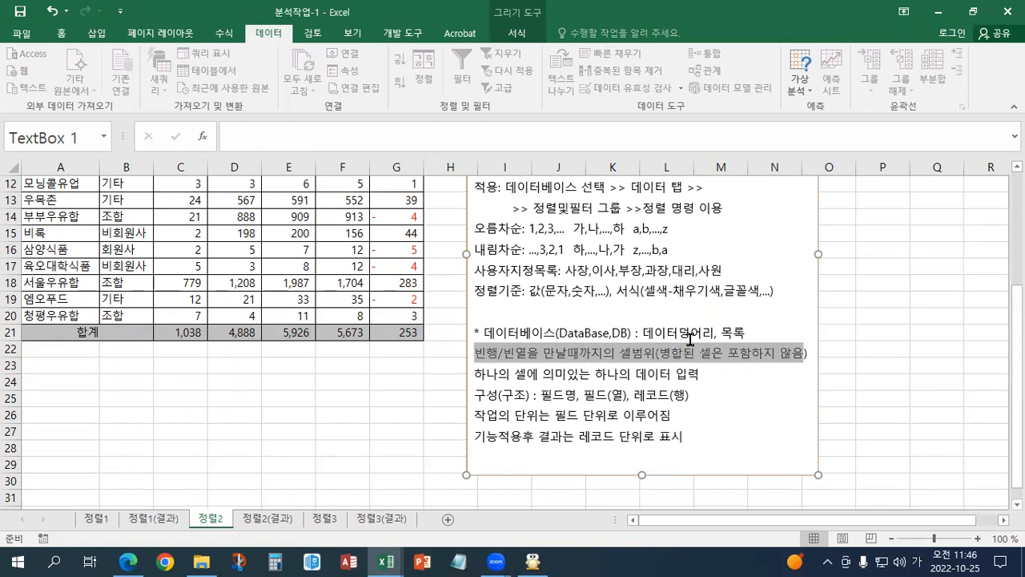
- Unmerge the 합계 cell across A21:B21, and merge and centre it again
left_click(124, 329)
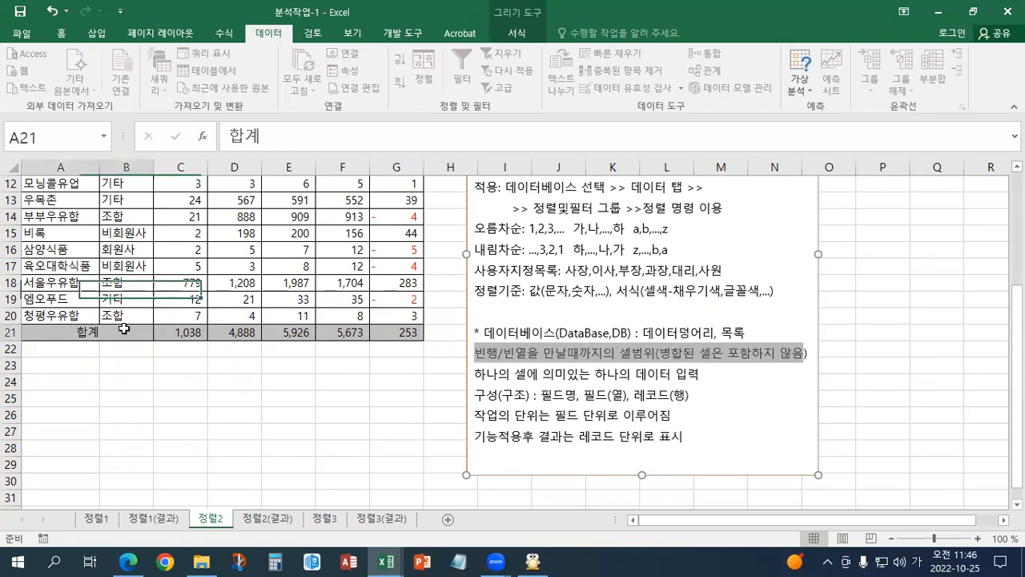
left_click(62, 32)
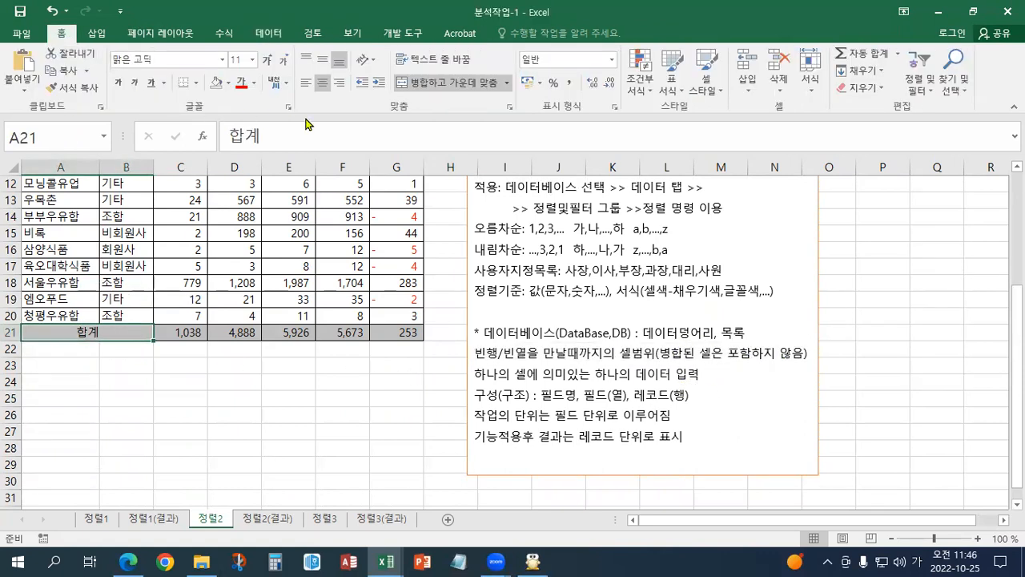
left_click(444, 82)
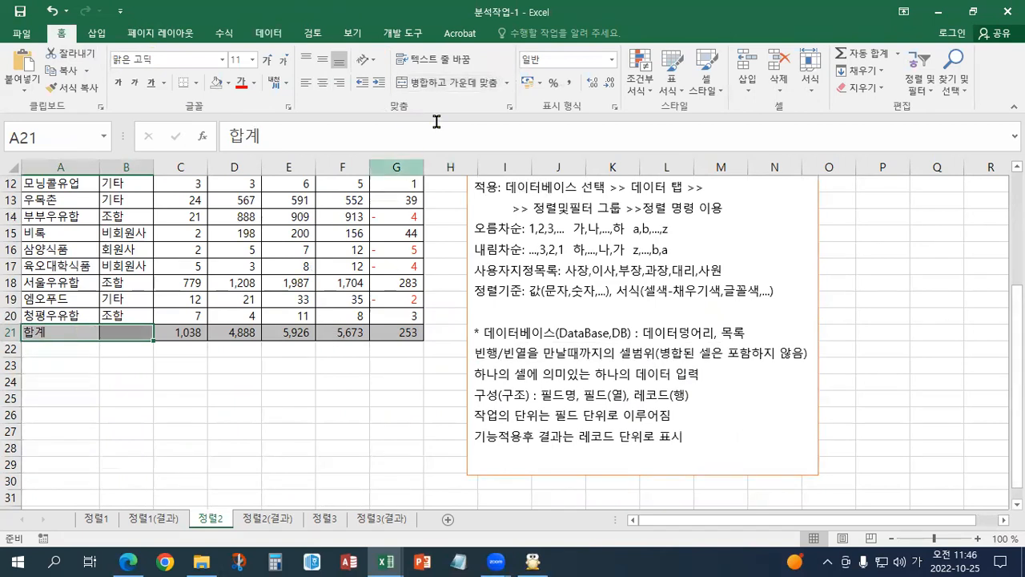
left_click(435, 84)
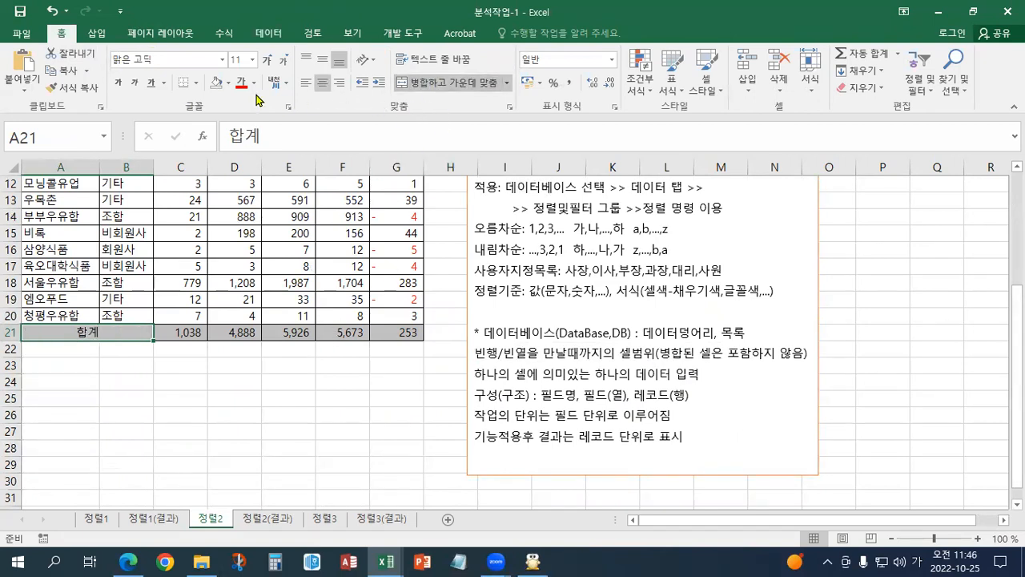
- Remove the grey fill from the merged 합계 cell in A21:B21
left_click(216, 83)
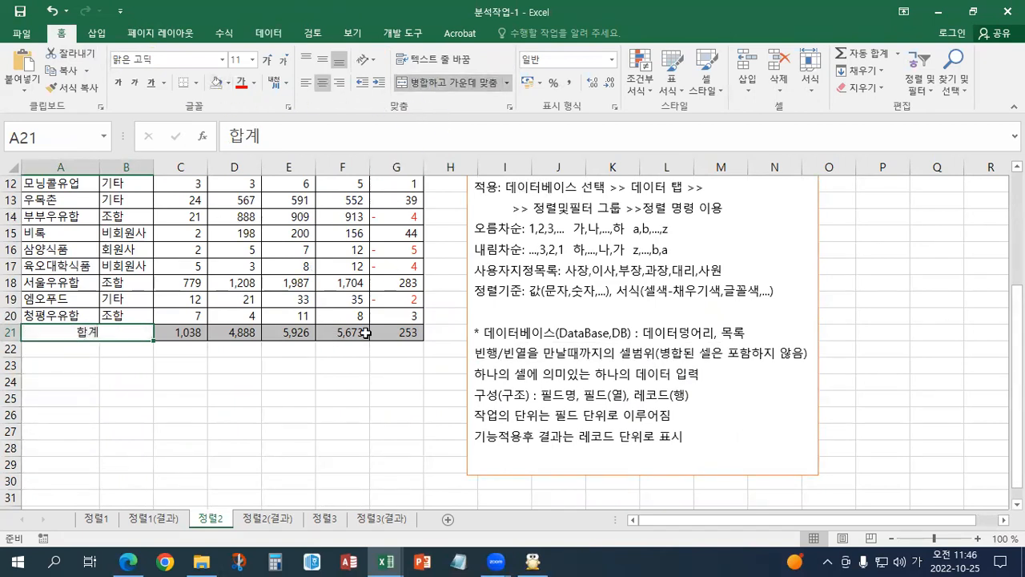
left_click(235, 433)
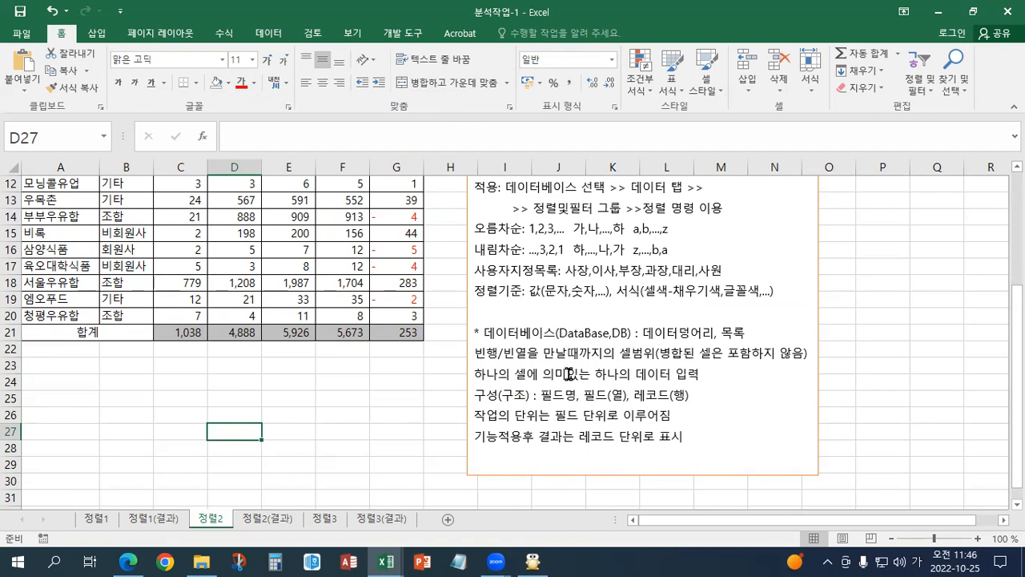
left_click(110, 335)
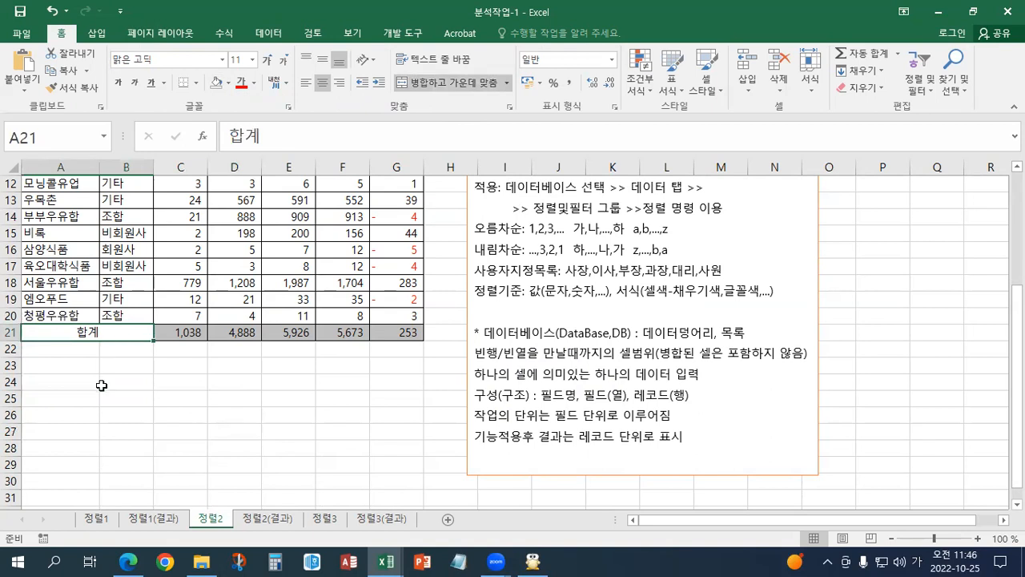
- Examine the database range A4:G20 by selecting it without the 합계 row
scroll(102, 385, "up", 1)
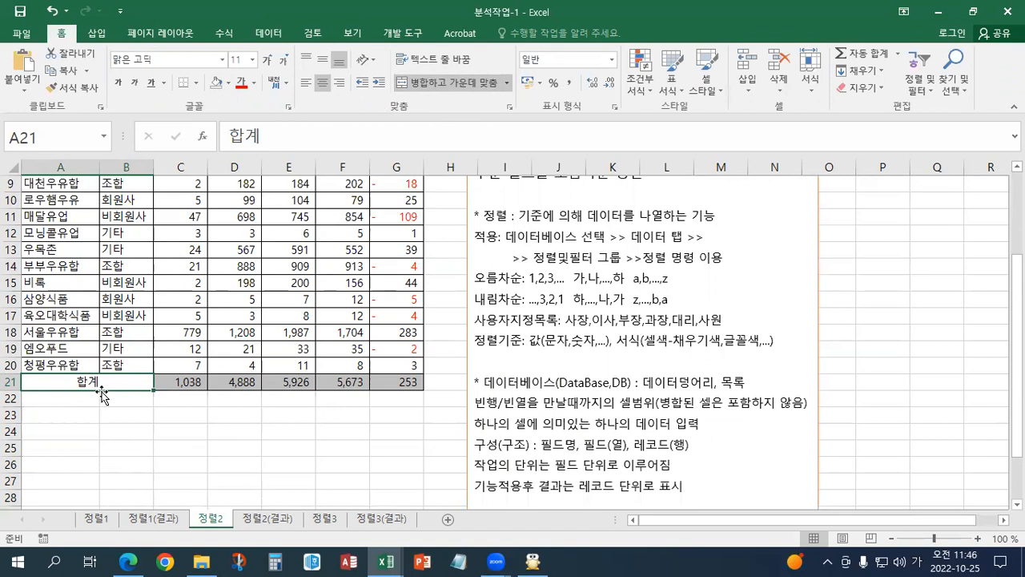
scroll(101, 393, "up", 2)
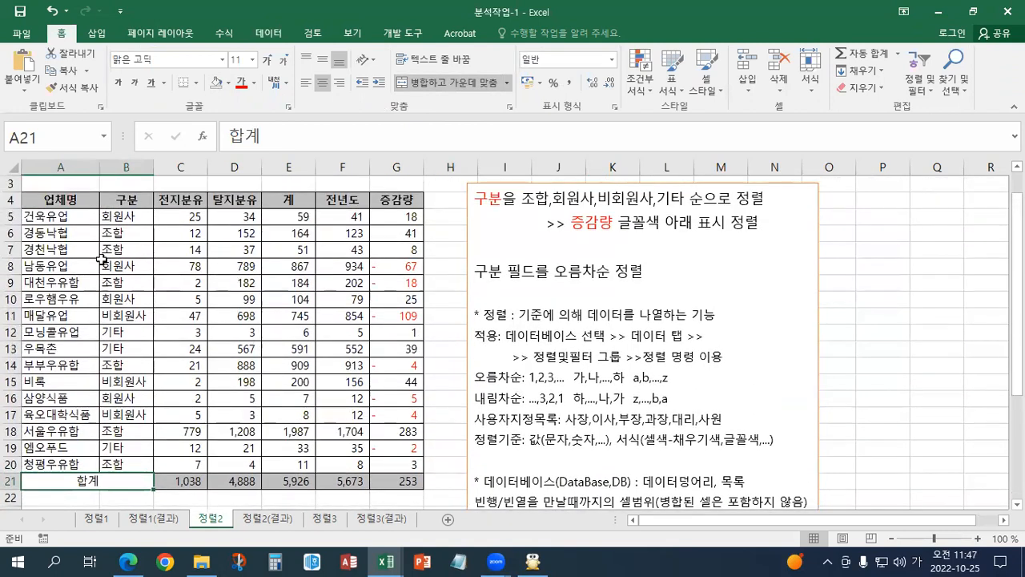
left_click_drag(88, 200, 374, 457)
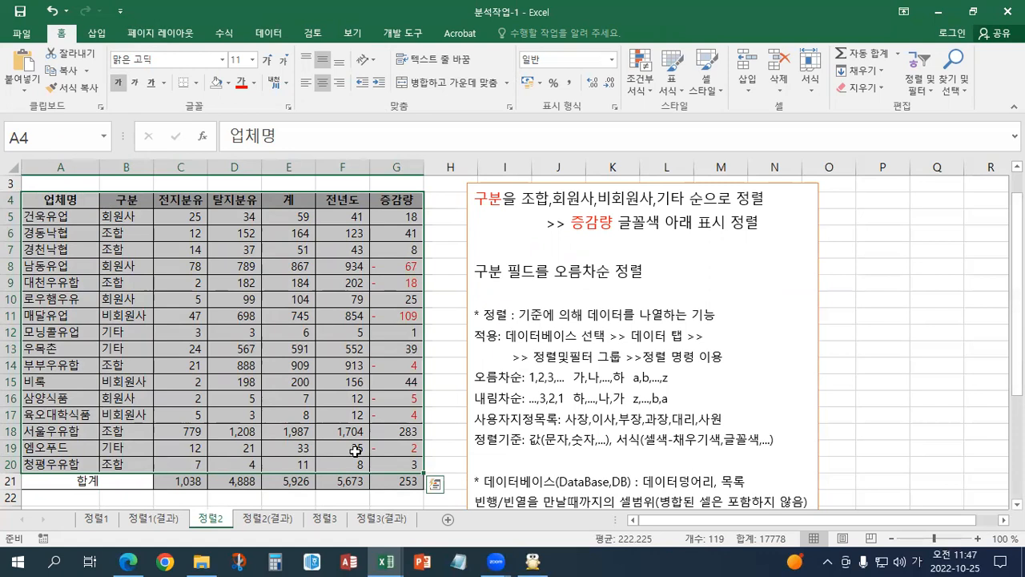
scroll(473, 413, "down", 2)
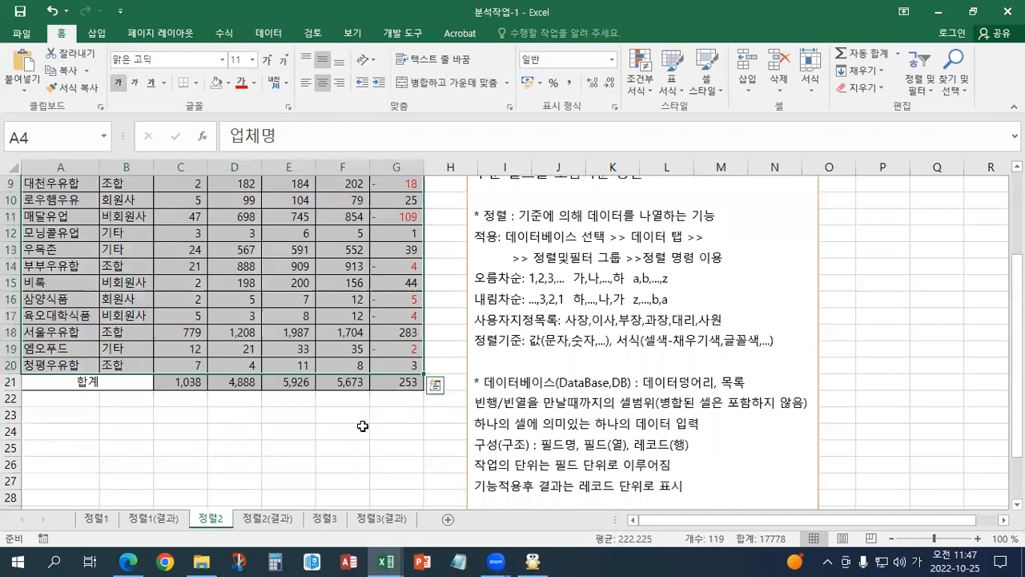
scroll(363, 426, "up", 2)
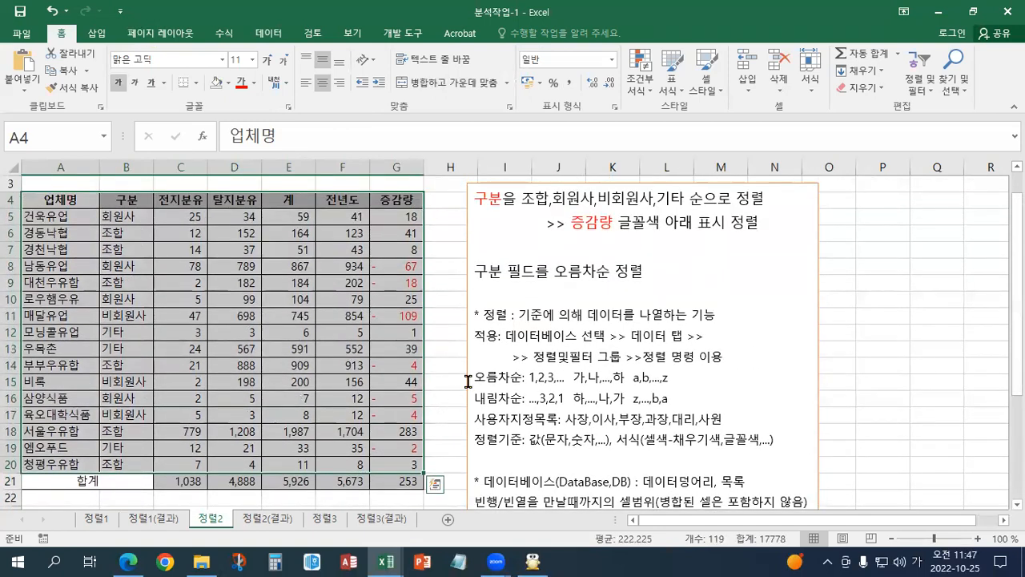
left_click(453, 367)
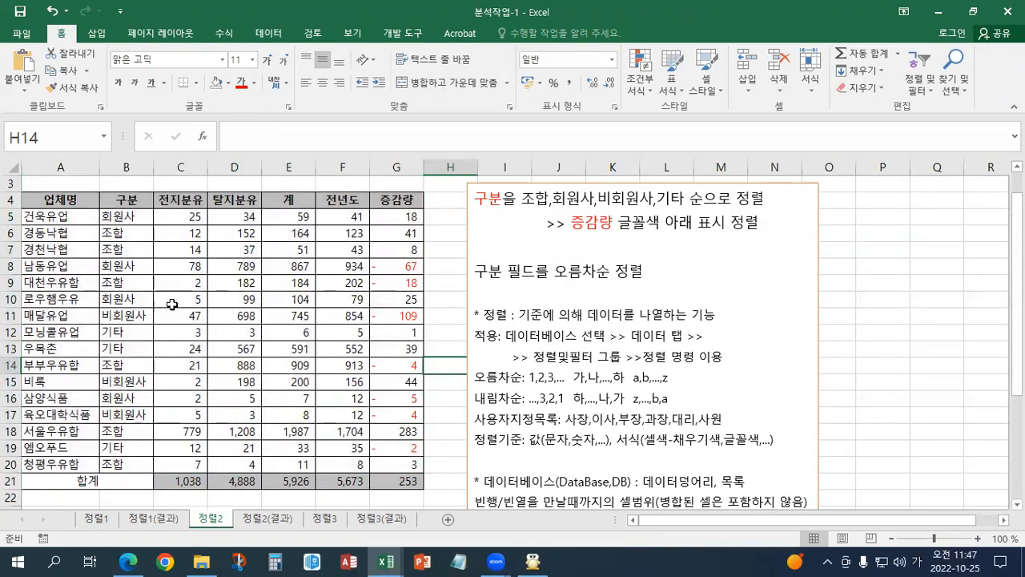
- Try to sort A4:G21, including the merged 합계 row, by 구분 values in ascending order
left_click_drag(71, 201, 383, 479)
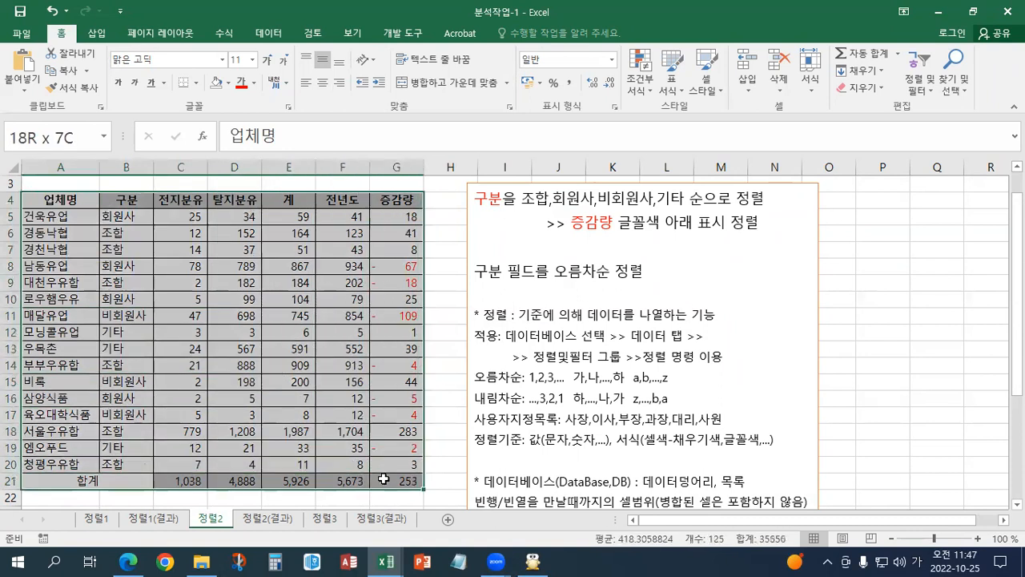
left_click(276, 37)
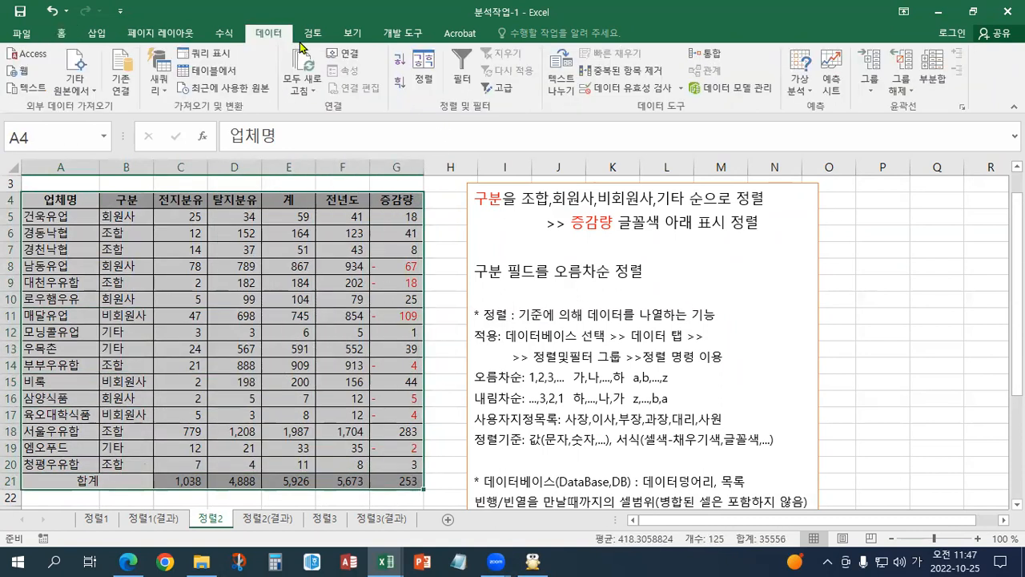
left_click(423, 72)
left_click(216, 288)
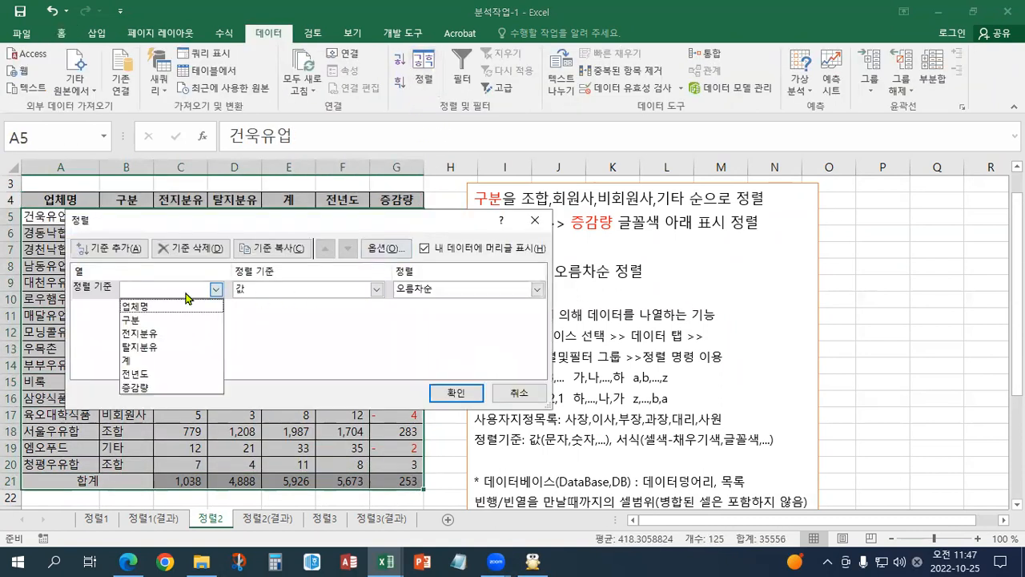
left_click(140, 307)
left_click(217, 288)
left_click(139, 318)
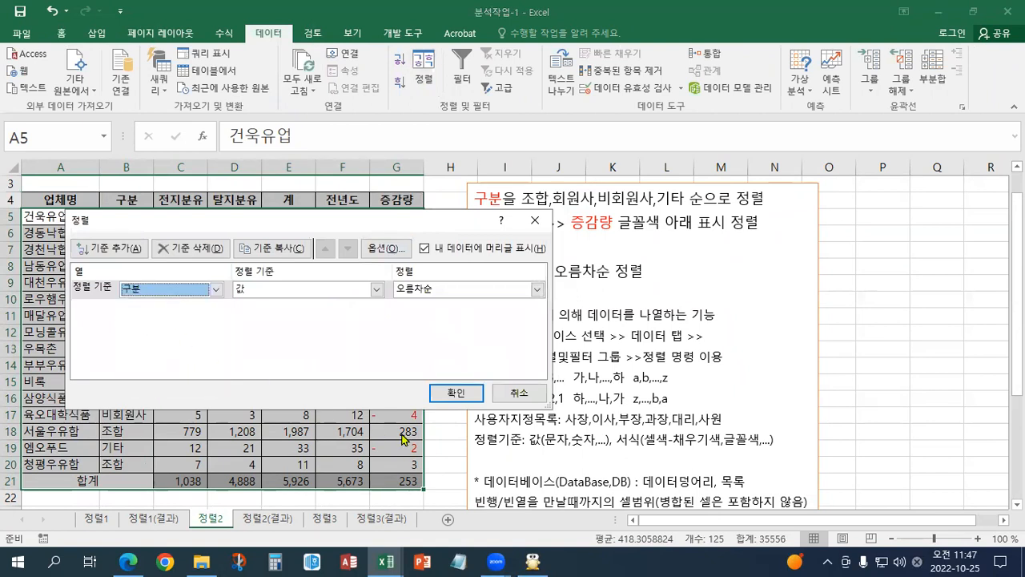
left_click(454, 394)
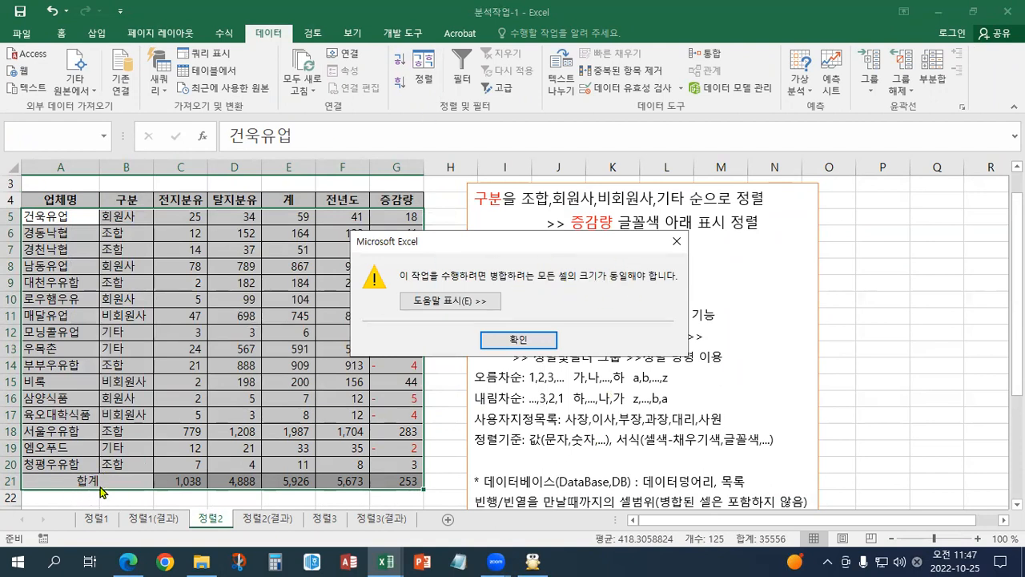
left_click(519, 340)
left_click(365, 360)
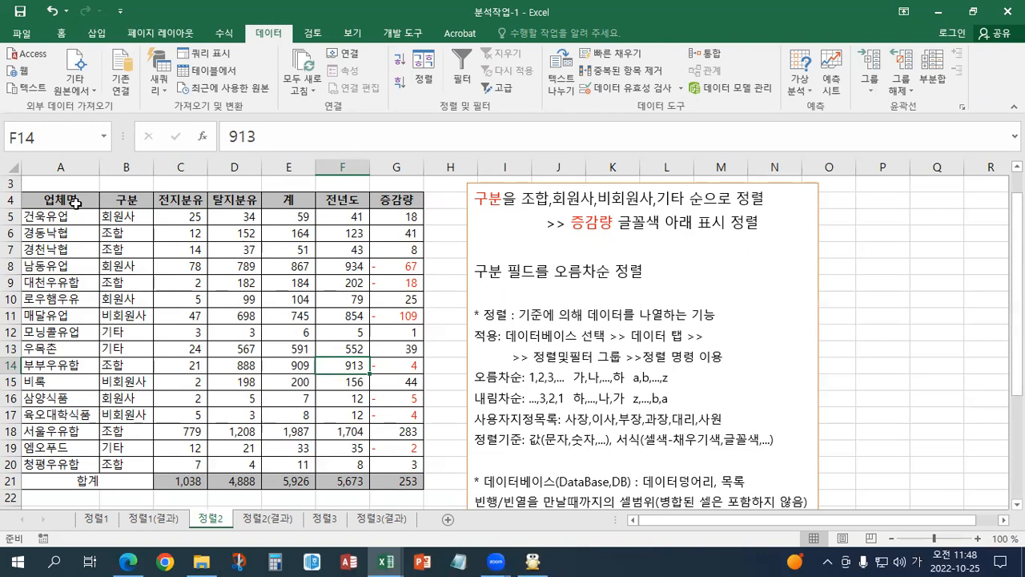
- Start a sort of A4:G20, excluding the 합계 row, with 구분 values as the first criterion
left_click_drag(75, 202, 417, 459)
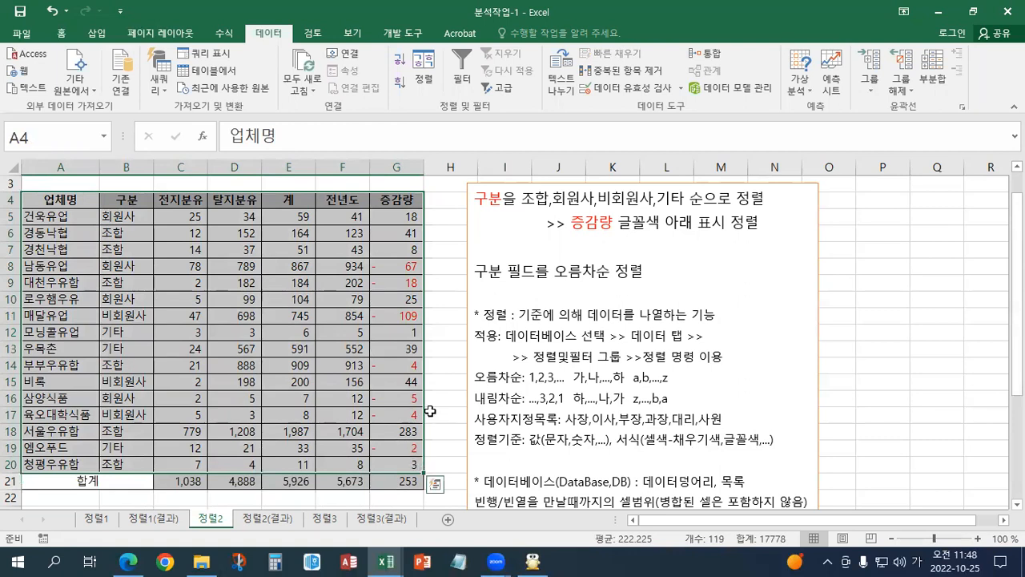
left_click(427, 88)
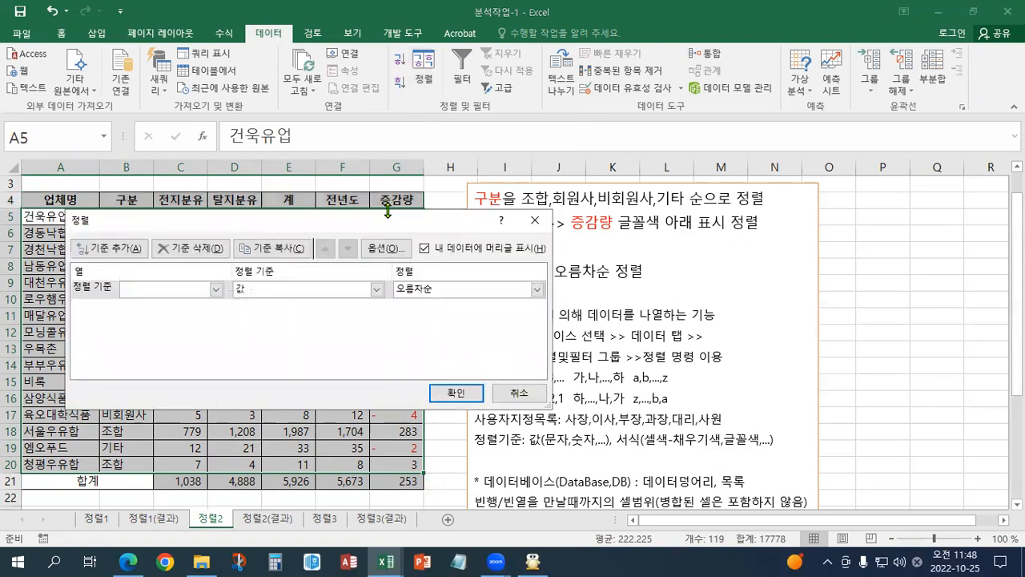
left_click_drag(385, 227, 470, 285)
left_click(300, 346)
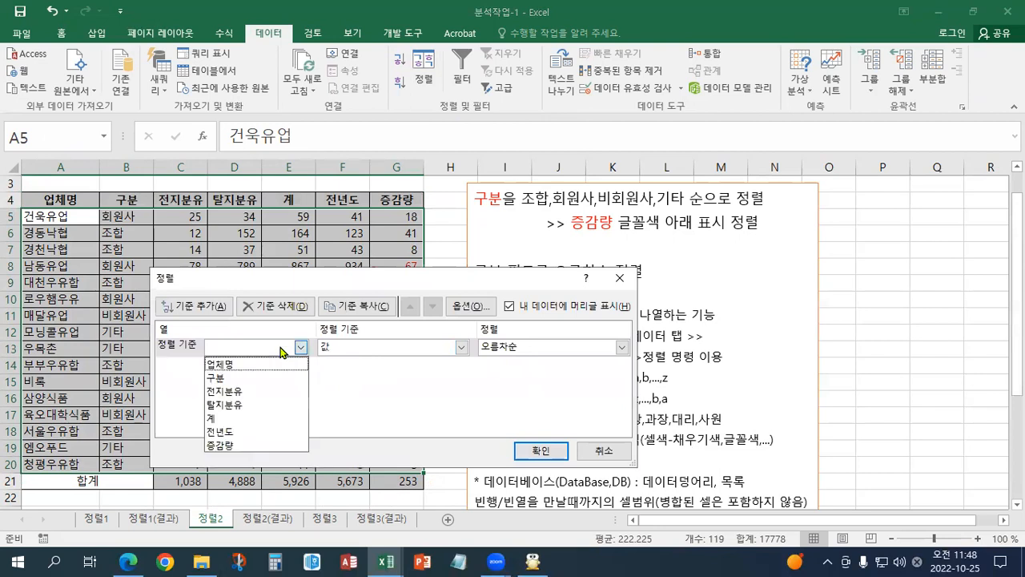
left_click(258, 378)
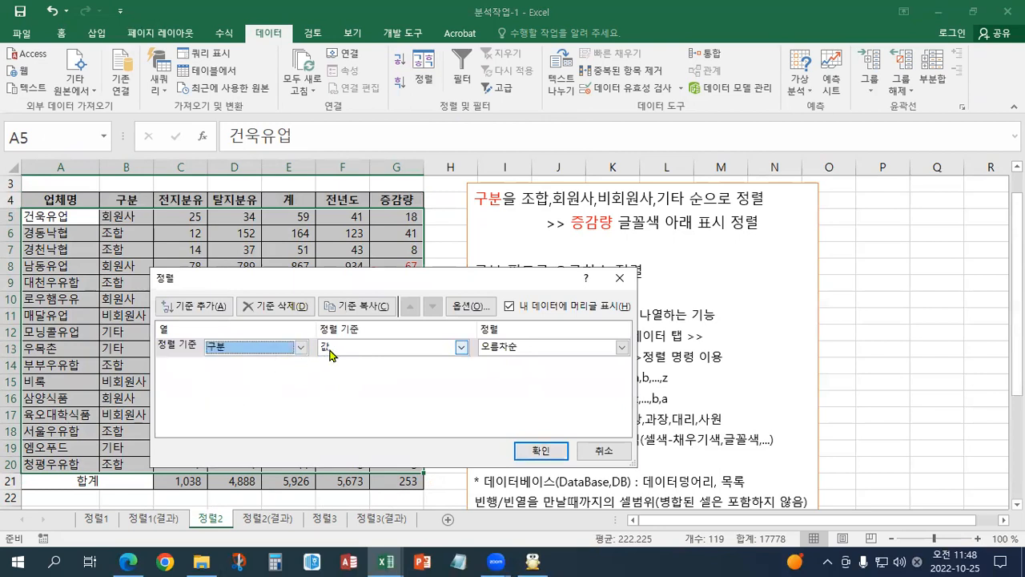
- Create a custom list in the order 조합, 회원사, 비회원사, 기타 and use it as the 구분 sort order
left_click(493, 348)
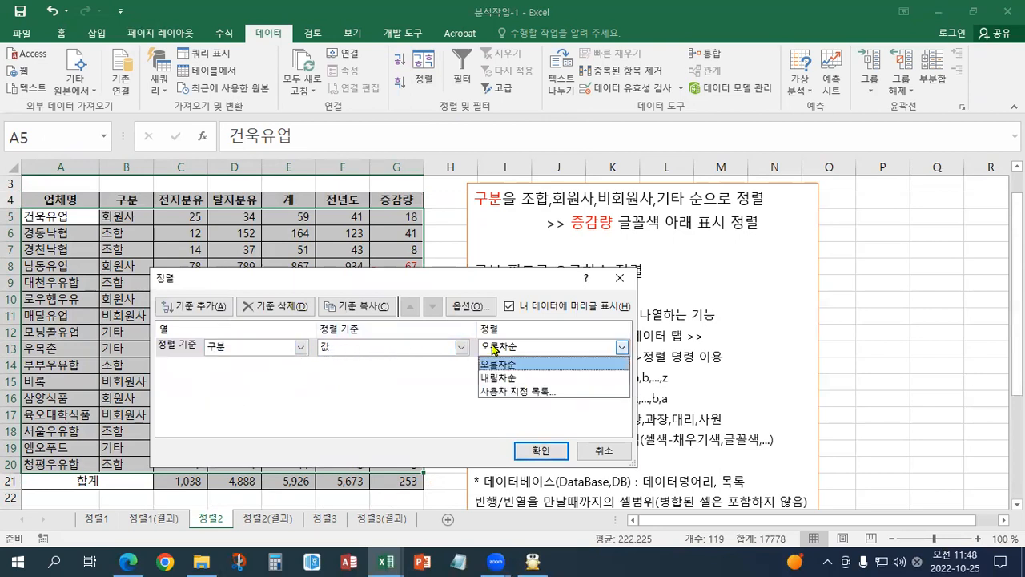
left_click(493, 392)
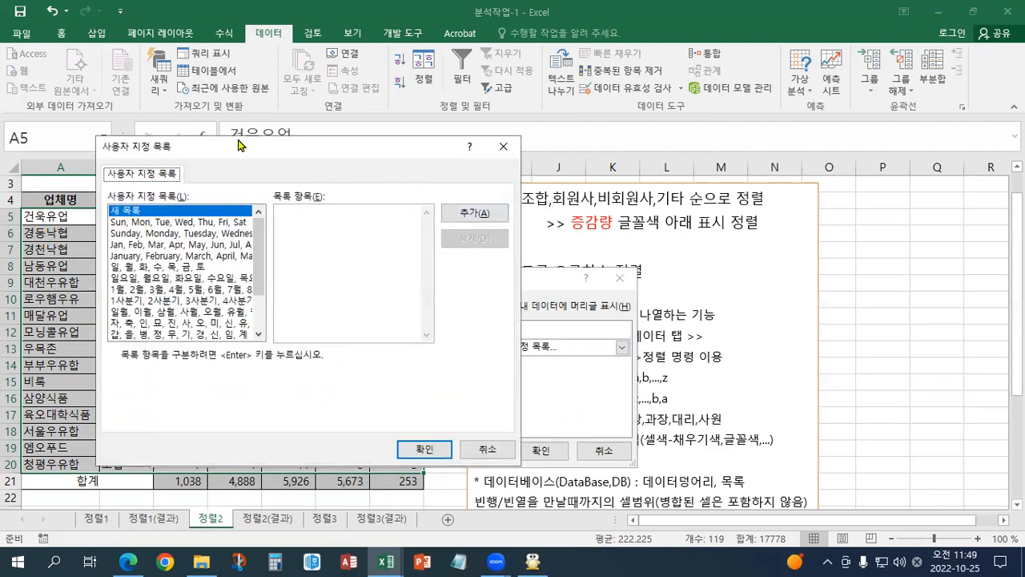
left_click_drag(176, 158, 114, 171)
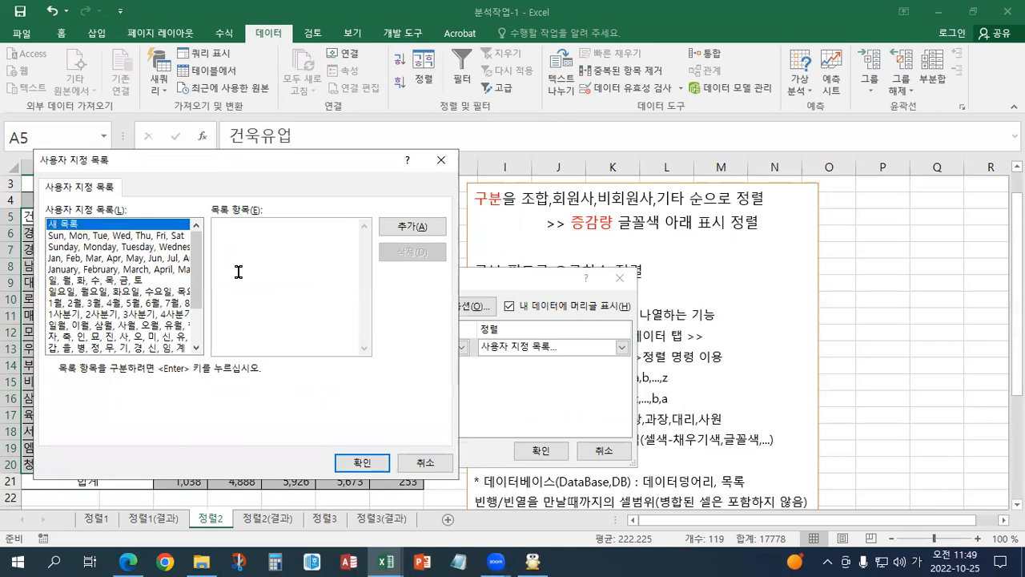
type("조합")
key("Return")
type("회원")
key("BackSpace")
type("원사")
key("Return")
type("비회원ㅅ")
type("타")
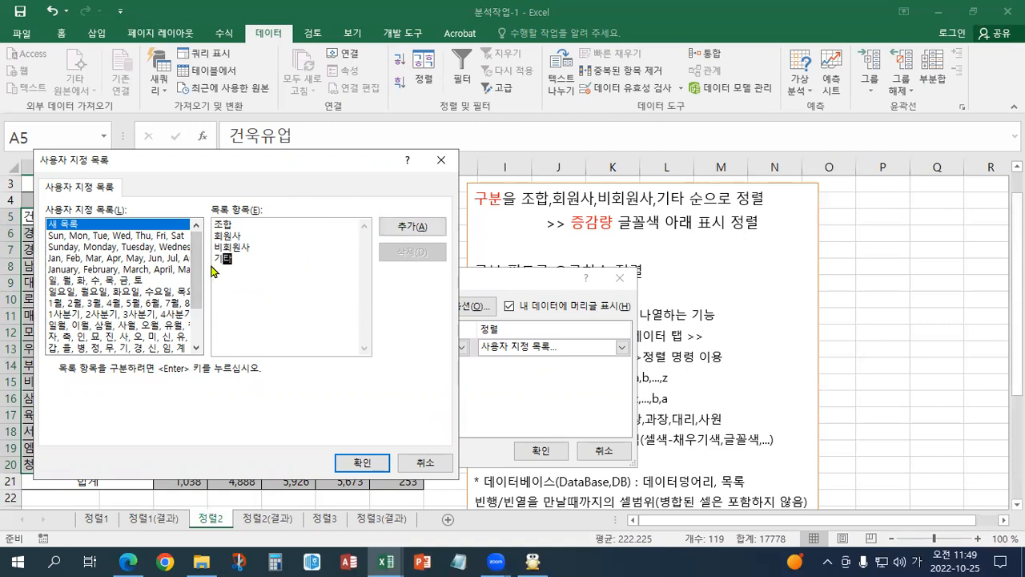
left_click(389, 227)
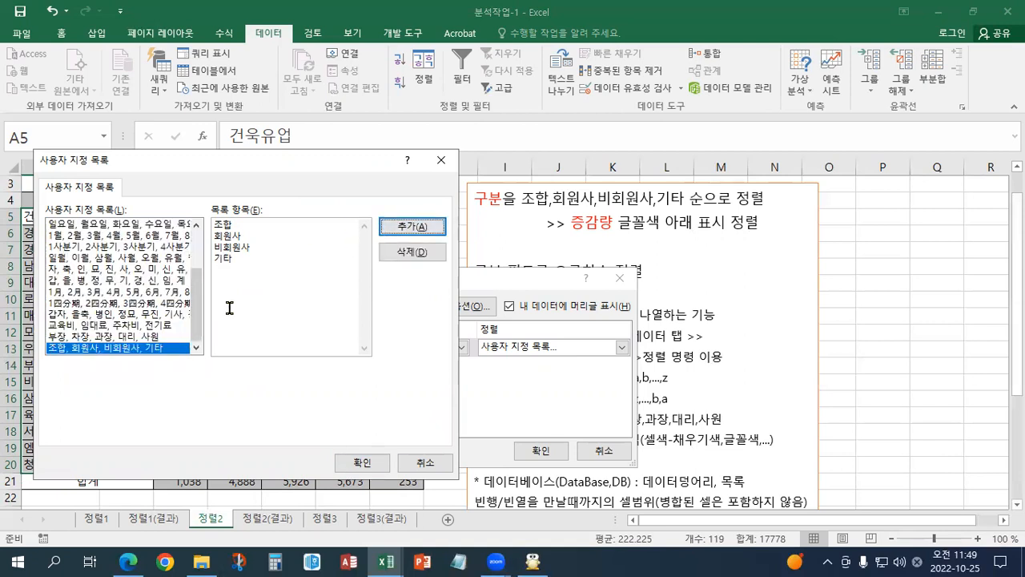
left_click(59, 350)
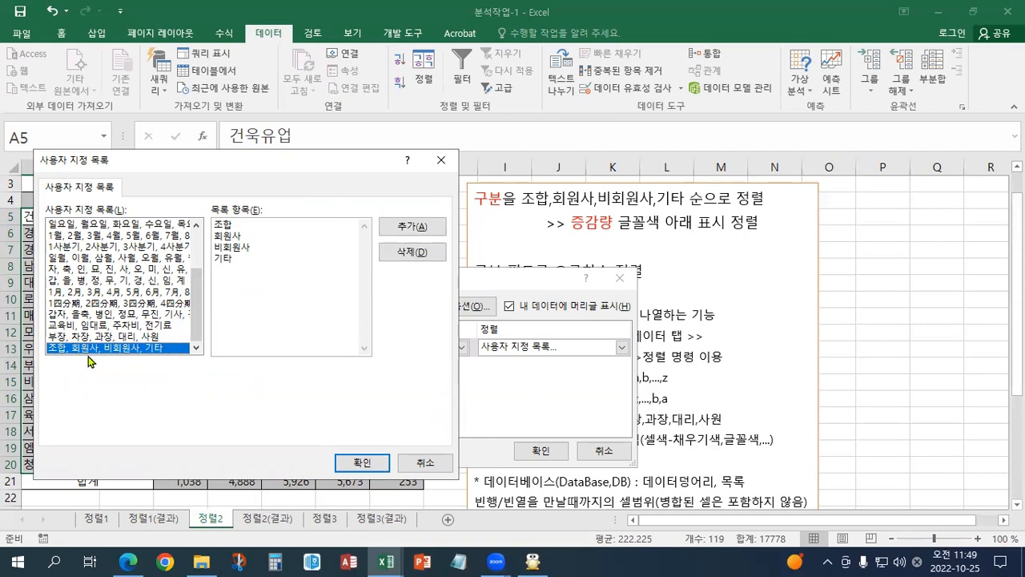
left_click(364, 464)
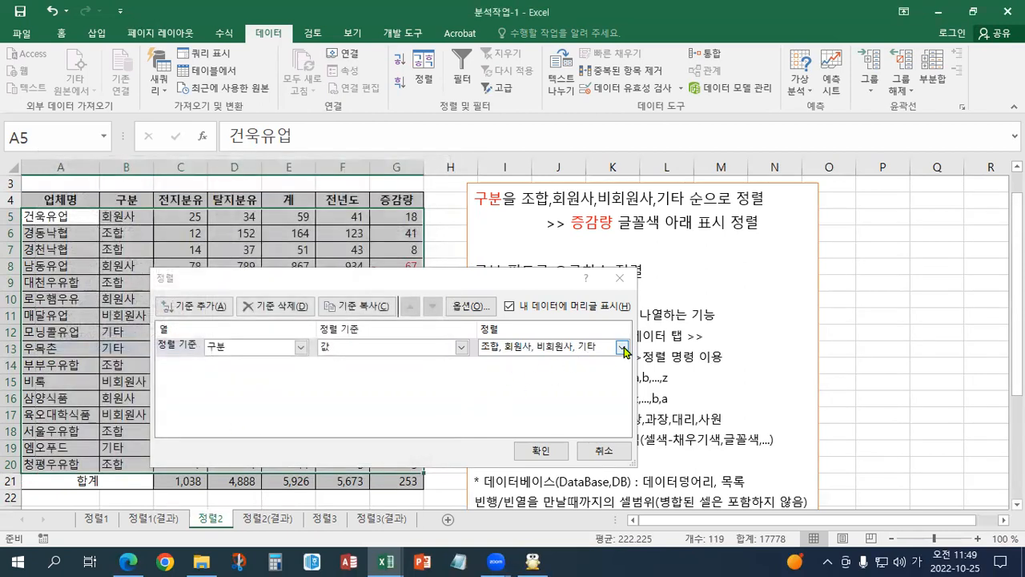
- Reselect the saved 조합, 회원사, 비회원사, 기타 custom list as the 구분 sort order
left_click(622, 349)
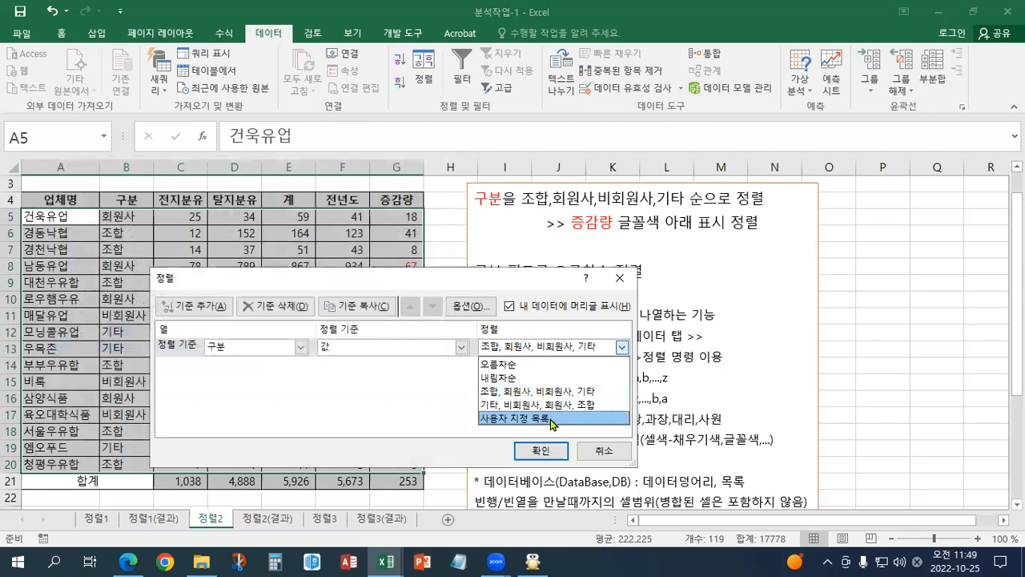
left_click(550, 419)
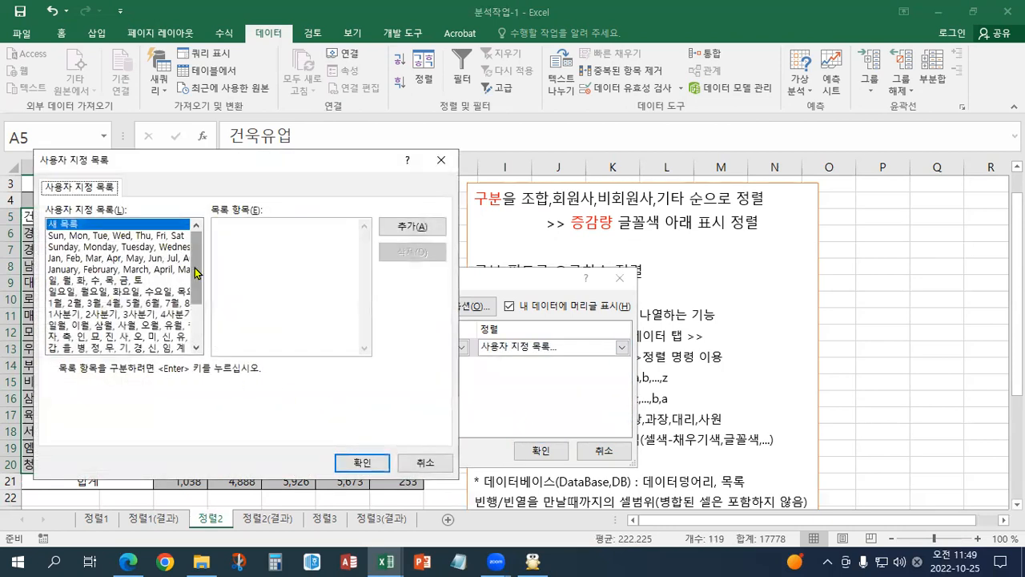
scroll(112, 304, "down", 2)
left_click(134, 350)
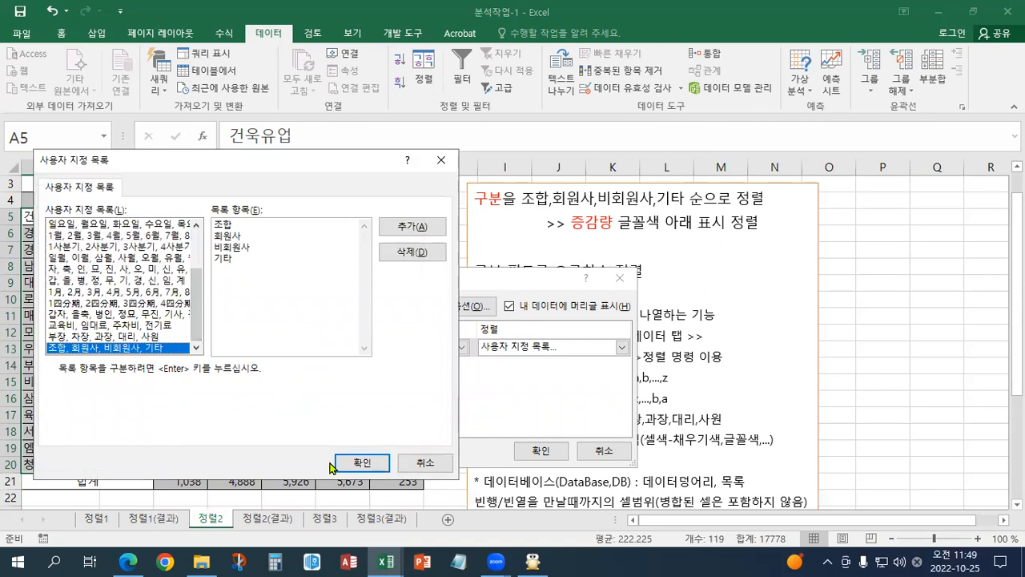
left_click(339, 462)
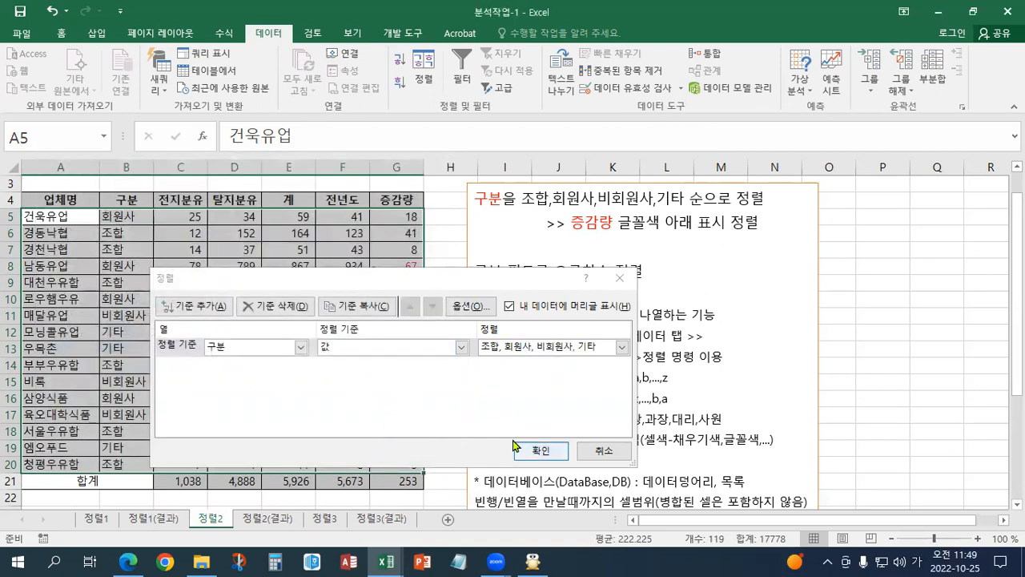
- Add 증감량 as the second sort criterion, sorted by font colour
left_click(198, 306)
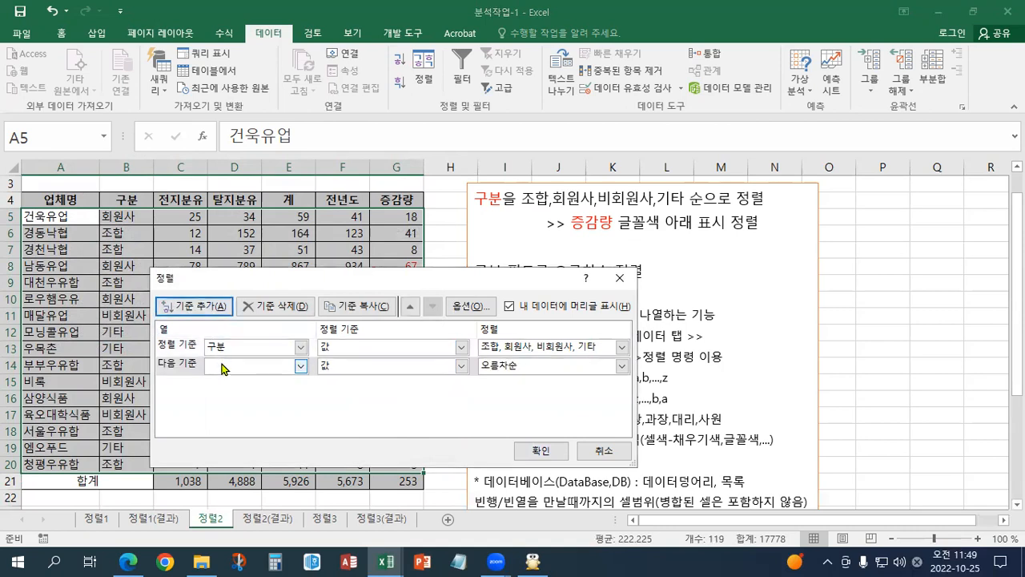
left_click(301, 365)
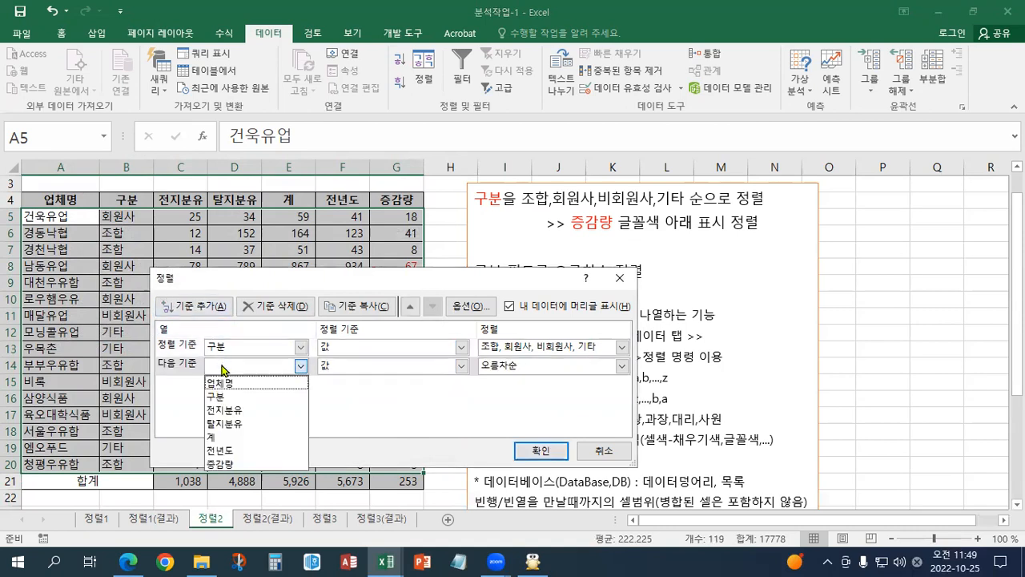
left_click(230, 463)
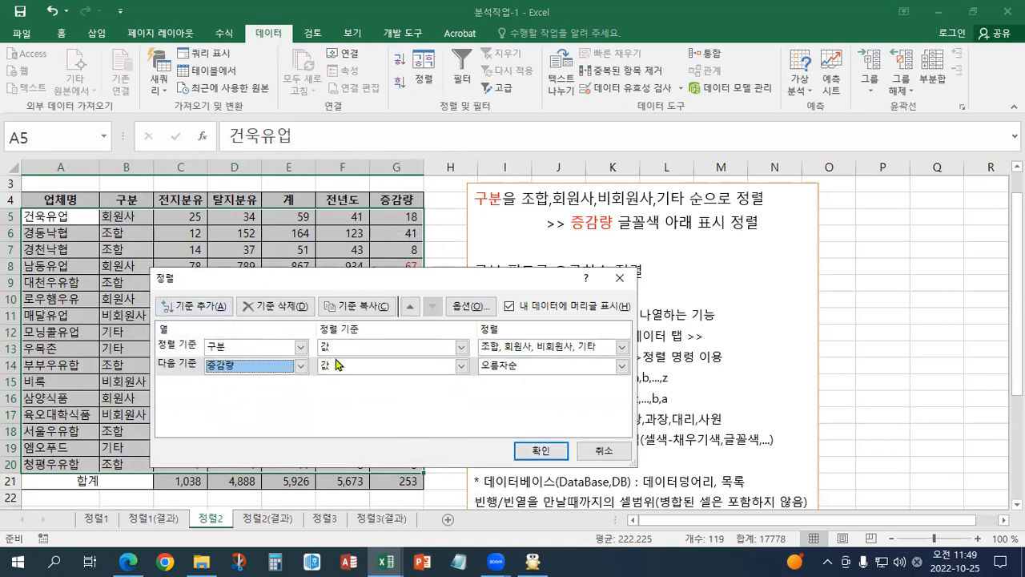
left_click(461, 367)
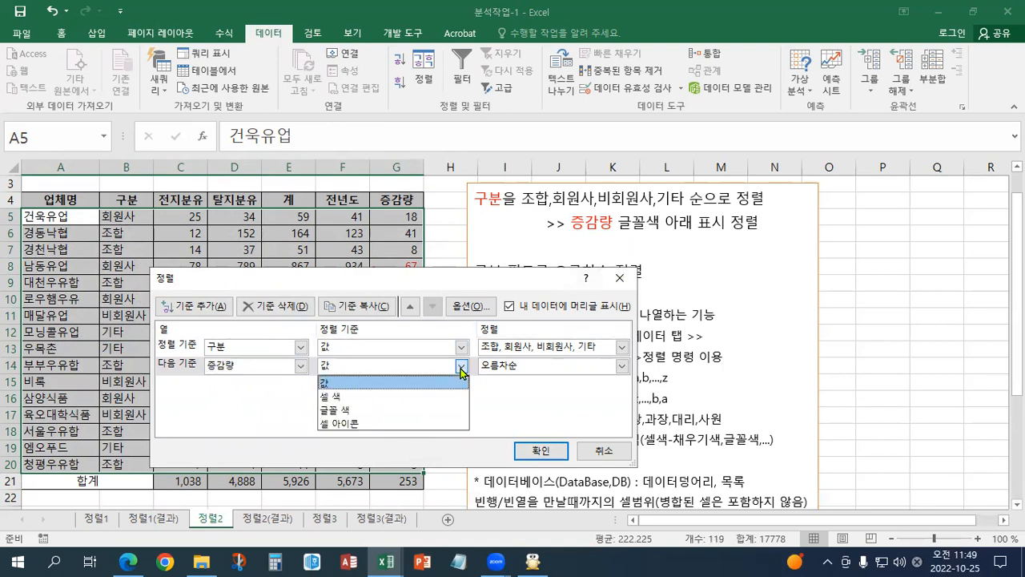
left_click(369, 410)
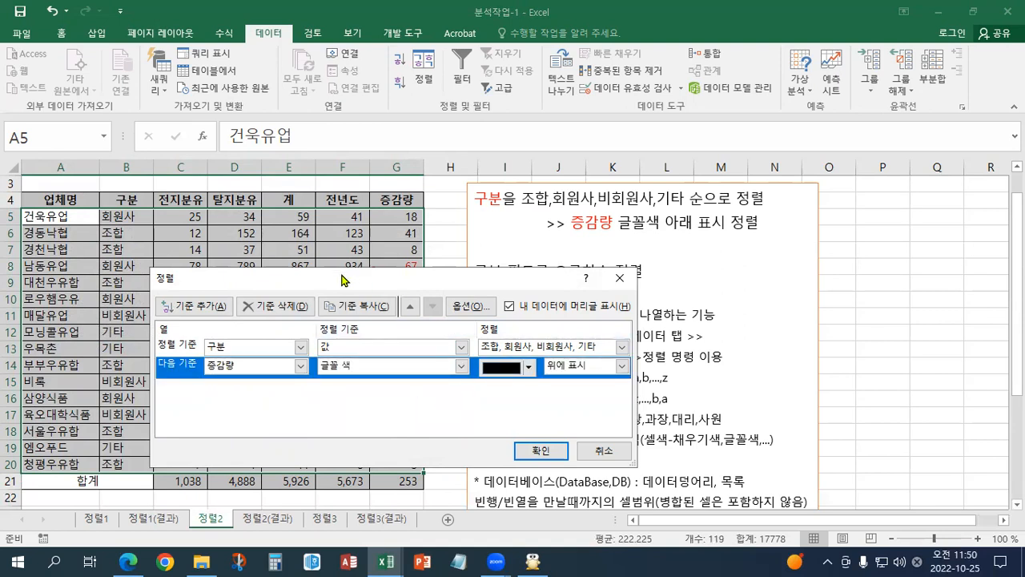
- Set the 증감량 criterion to place the red font colour (RGB 255, 0, 0) at the bottom and run the sort
left_click_drag(347, 283, 624, 276)
left_click(806, 361)
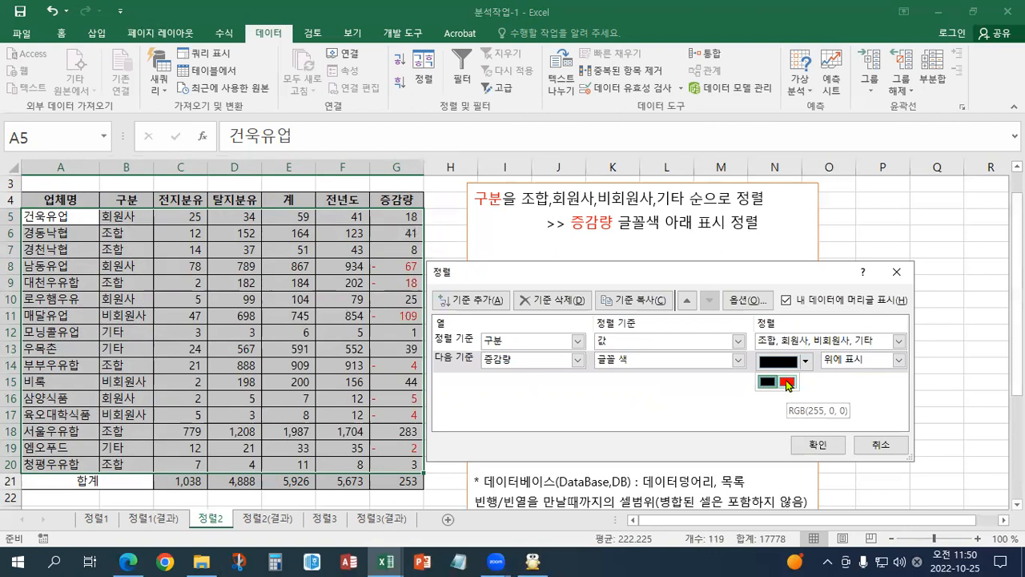
left_click(786, 383)
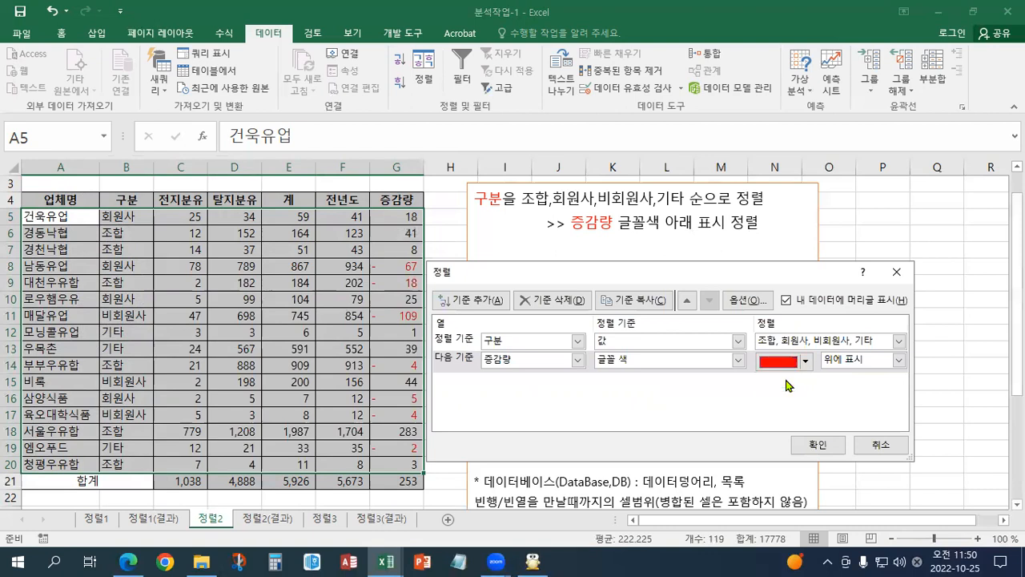
left_click(837, 360)
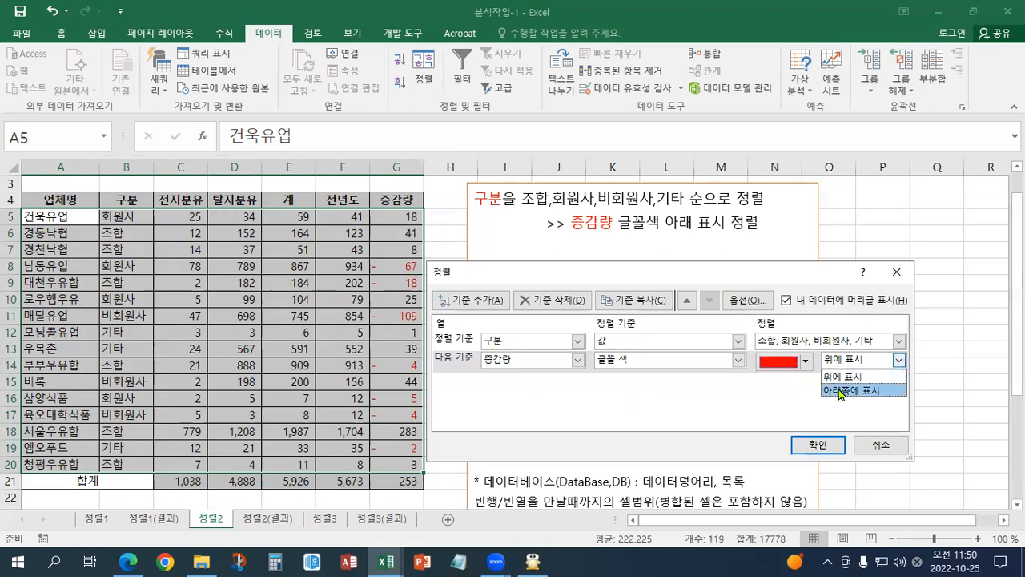
left_click(839, 391)
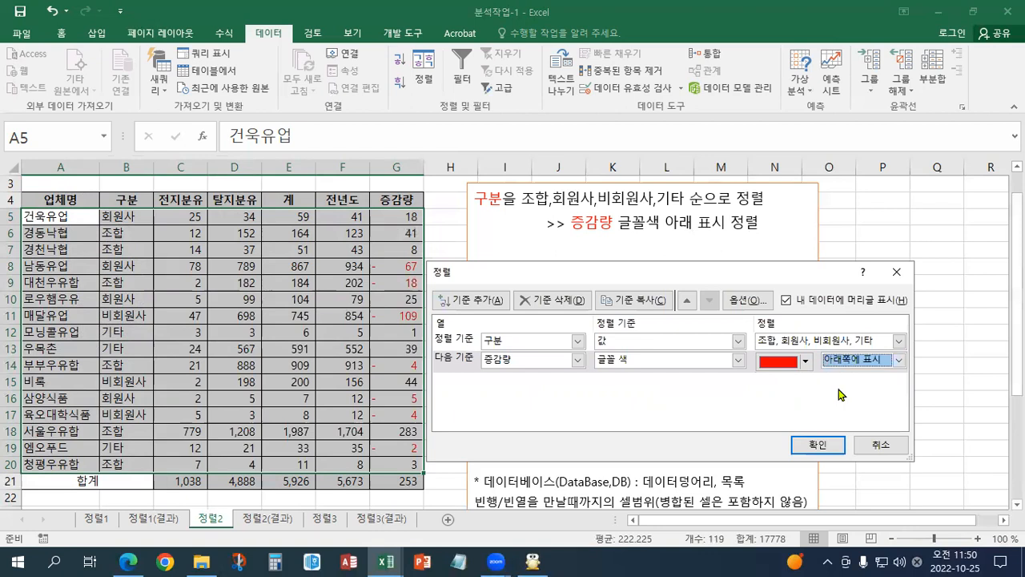
left_click(820, 449)
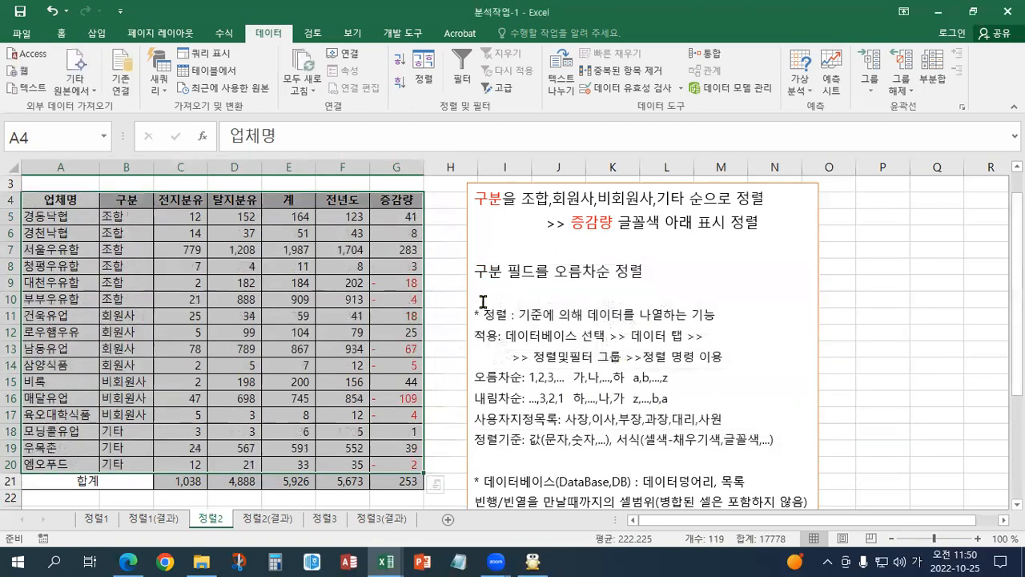
- Examine the order of the 구분 groups and the placement of red 증감량 values within each group
left_click_drag(133, 217, 128, 465)
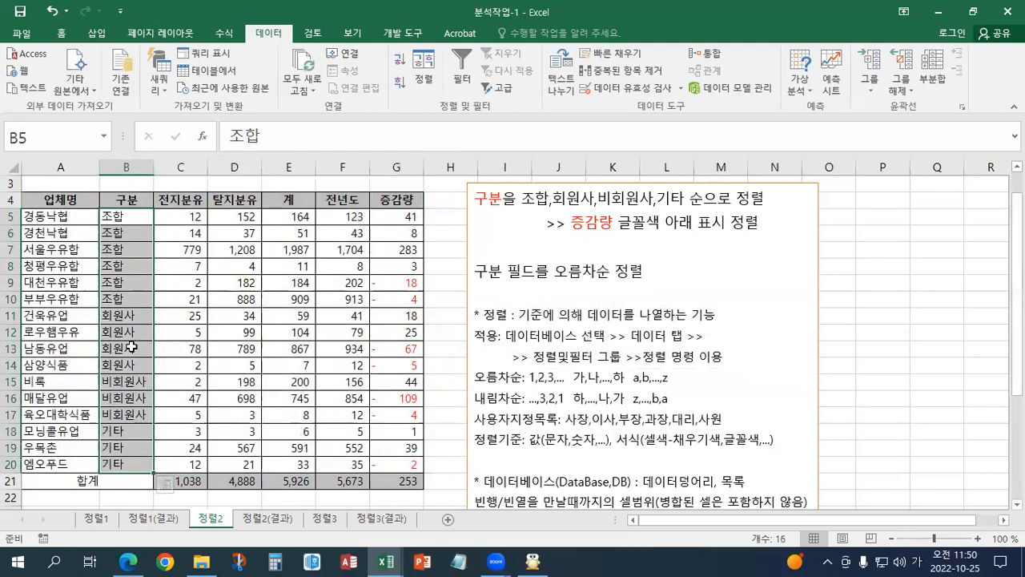
left_click(142, 222)
left_click_drag(141, 231, 137, 296)
left_click_drag(394, 282, 392, 301)
left_click_drag(132, 317, 132, 366)
left_click_drag(395, 349, 395, 365)
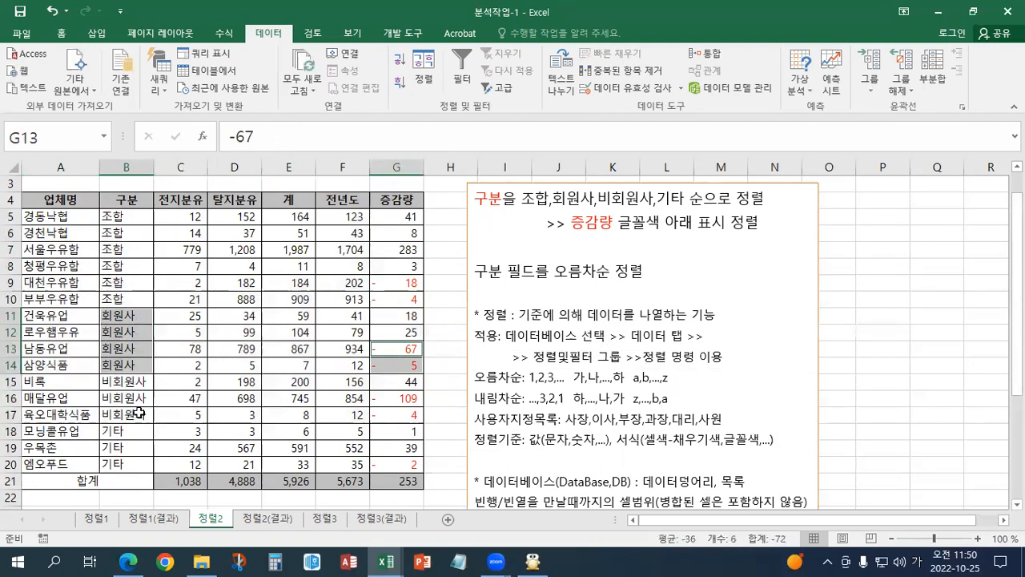
left_click_drag(136, 385, 136, 418)
left_click_drag(414, 401, 414, 415)
left_click_drag(128, 431, 128, 464)
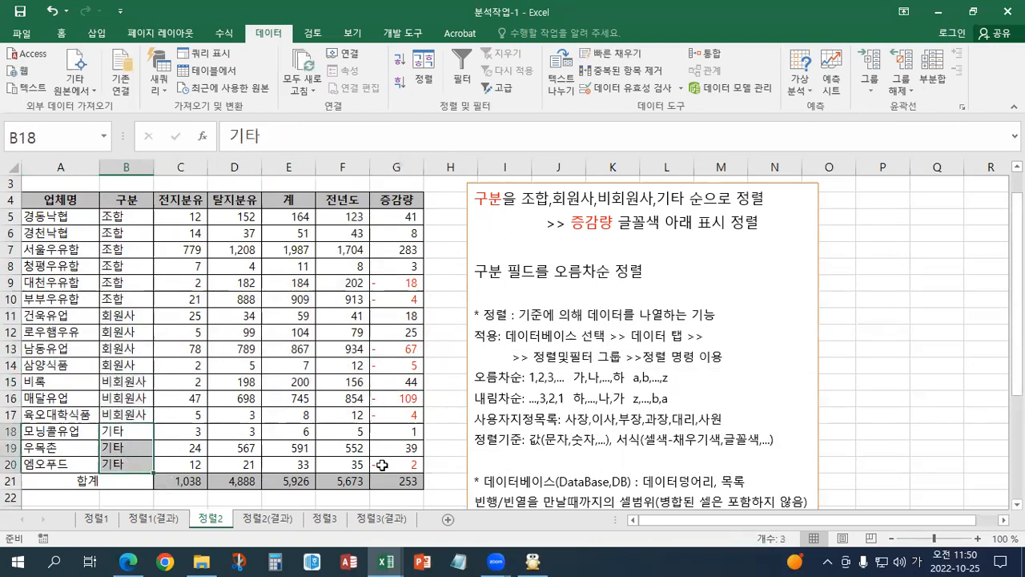
- Save the workbook and switch to sheet 정렬3
left_click(126, 282)
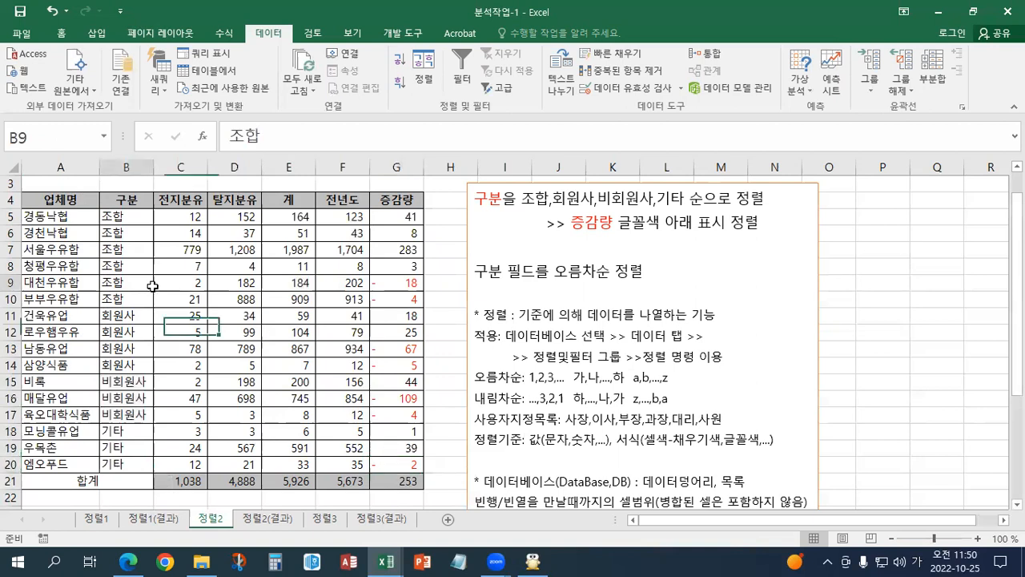
left_click(22, 14)
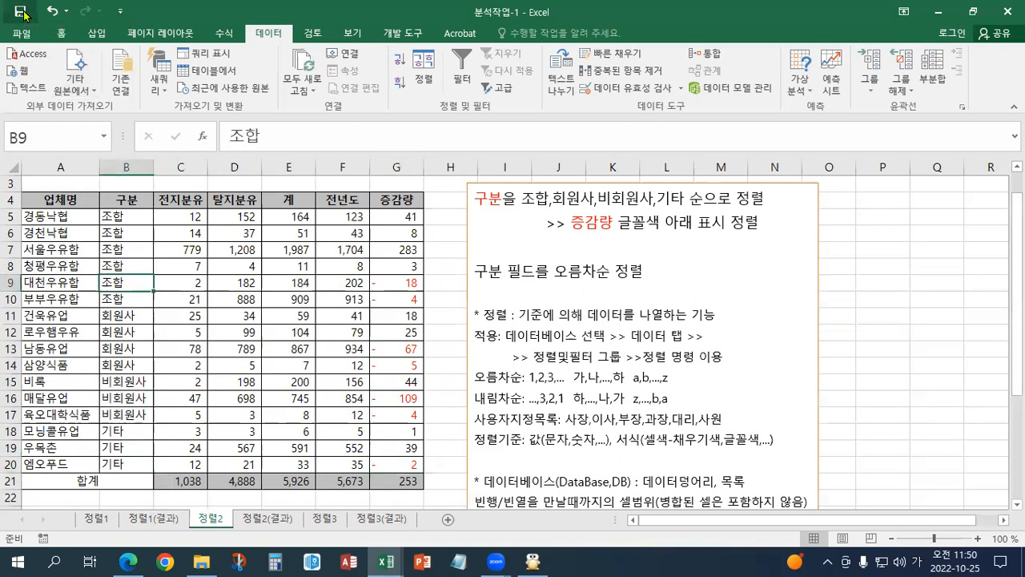
left_click(324, 519)
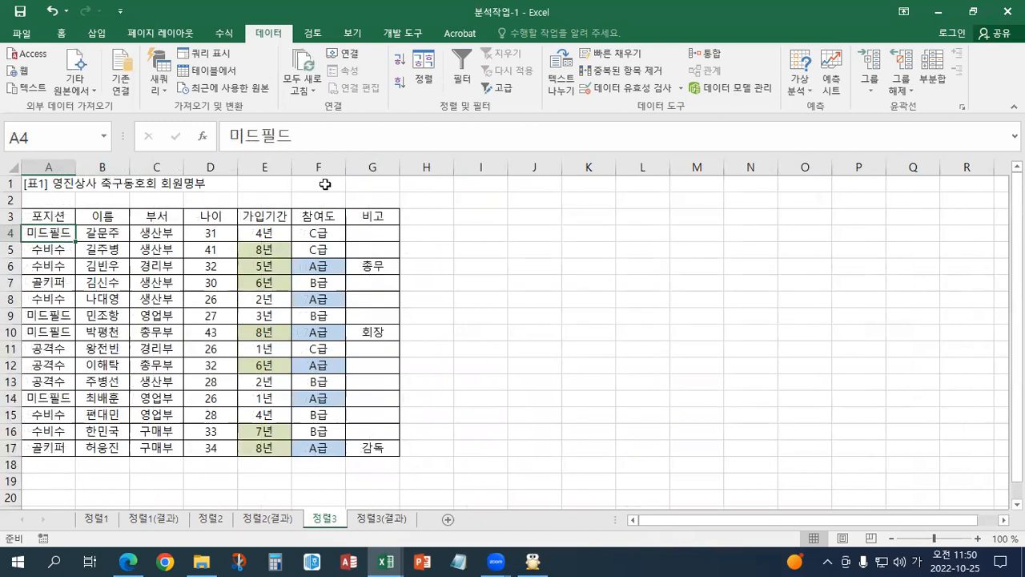
- Enter the textbook reference 교재125페이지 in cell G1
left_click(357, 183)
type("교재")
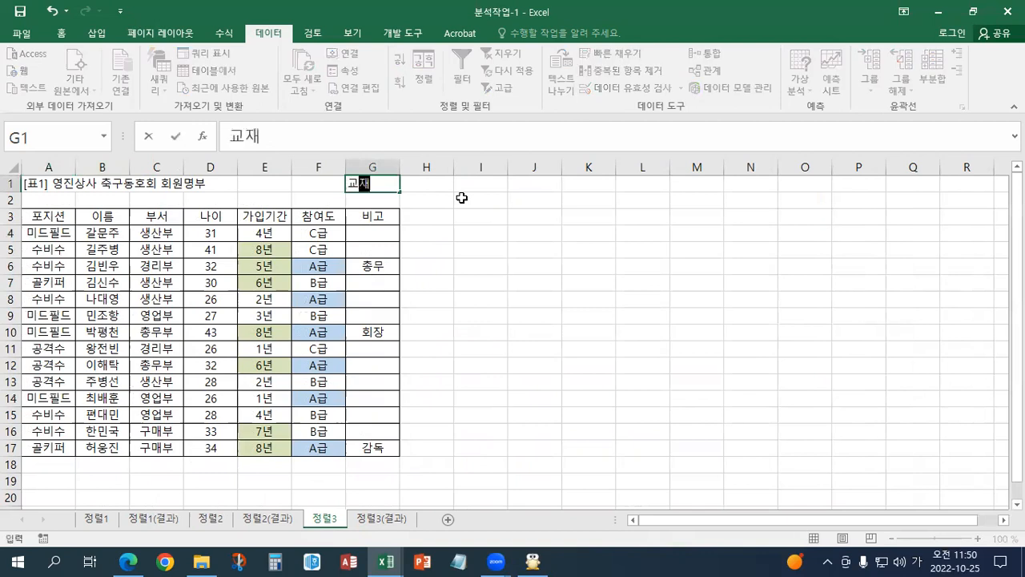
type("125페이지")
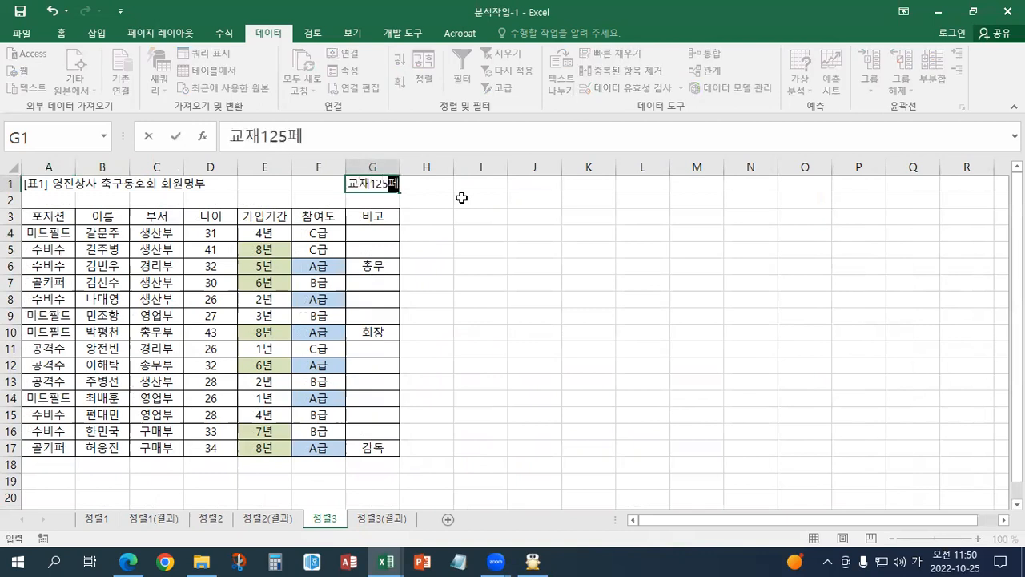
key("Return")
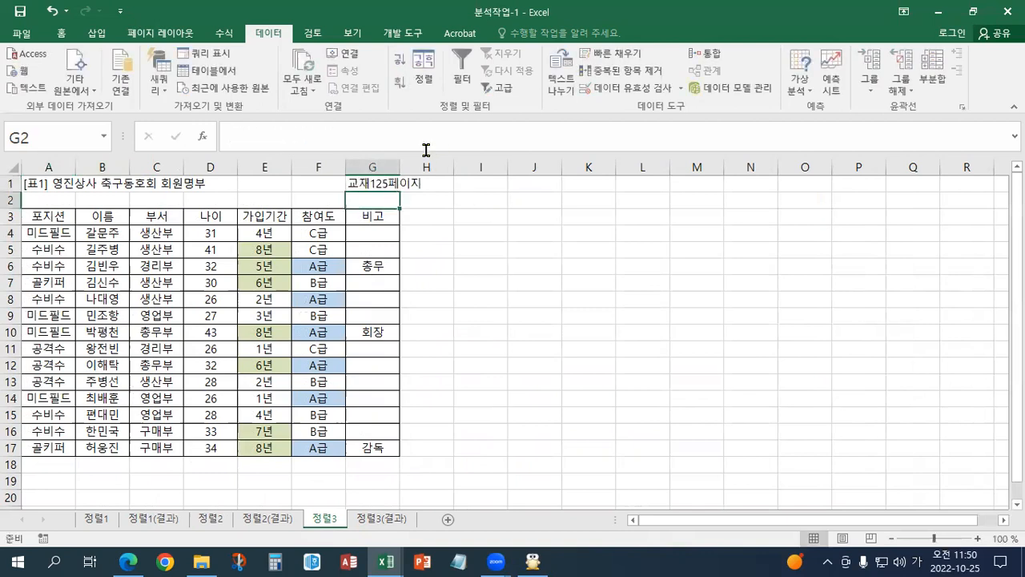
- Format the textbook reference in G1 with a red font and right alignment
left_click(383, 181)
left_click(61, 34)
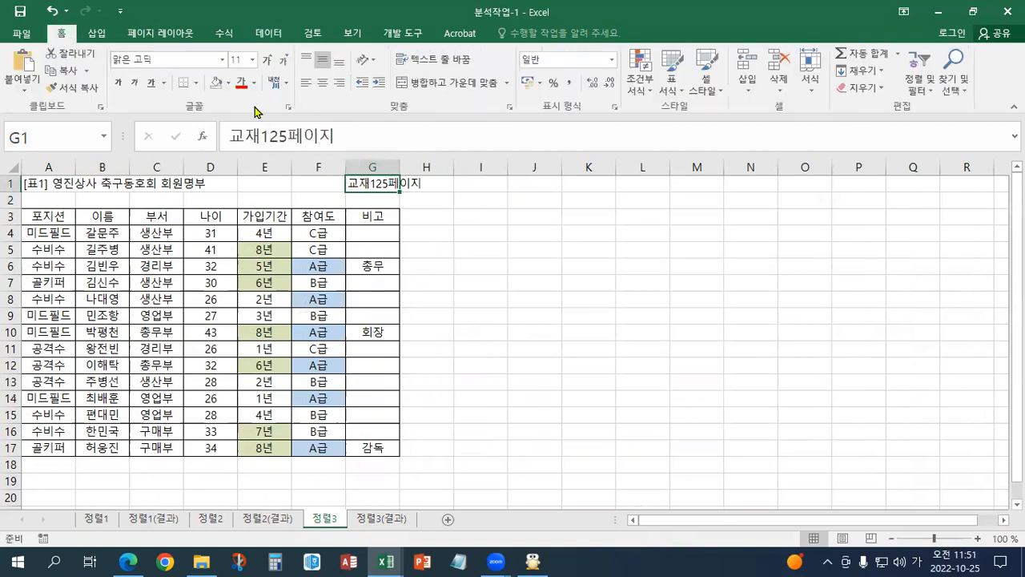
left_click(241, 82)
left_click(339, 83)
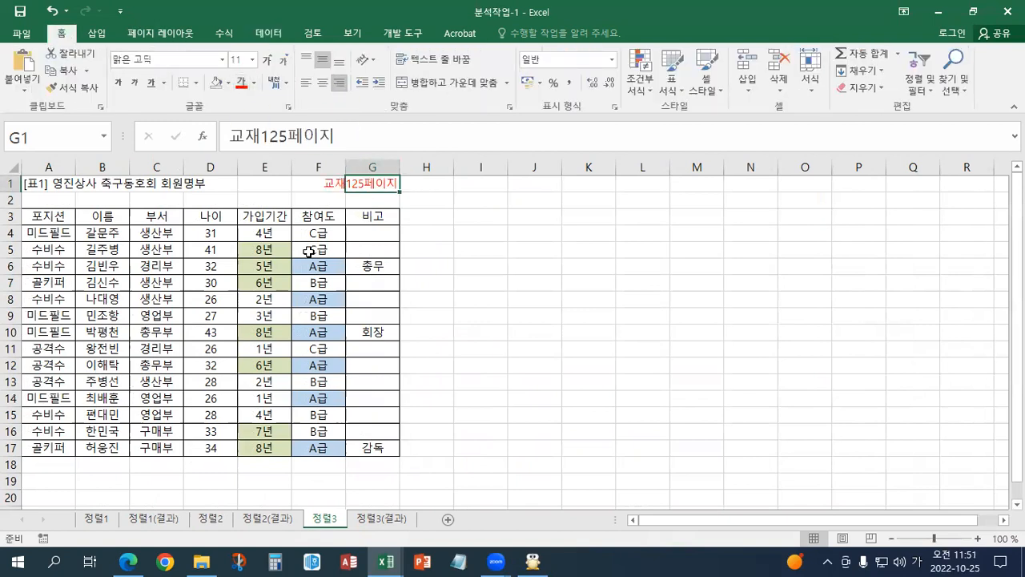
- Paste the copied text box of sorting instructions into sheet 정렬3 and place it beside the member table
key("ctrl+v")
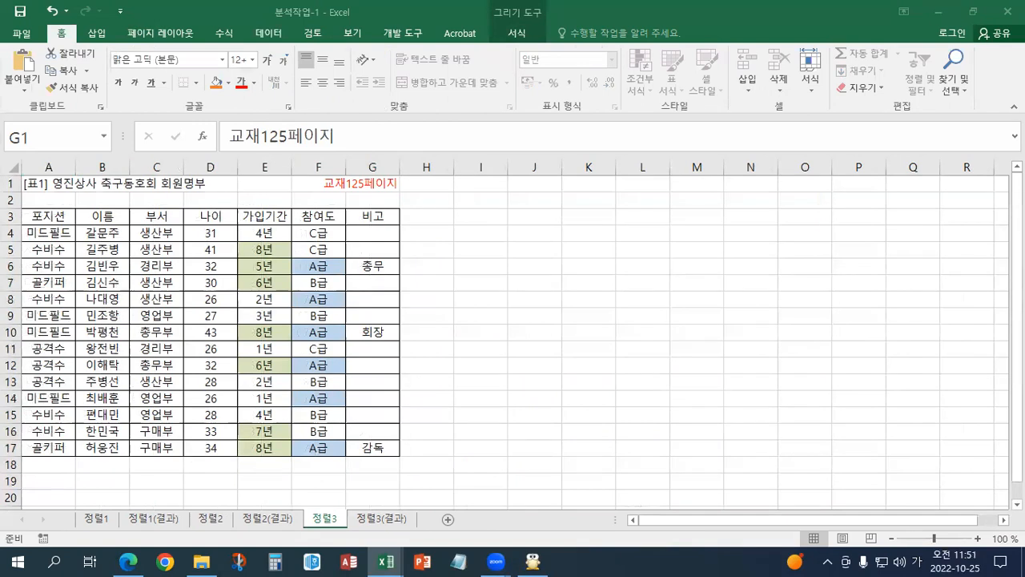
left_click(490, 215)
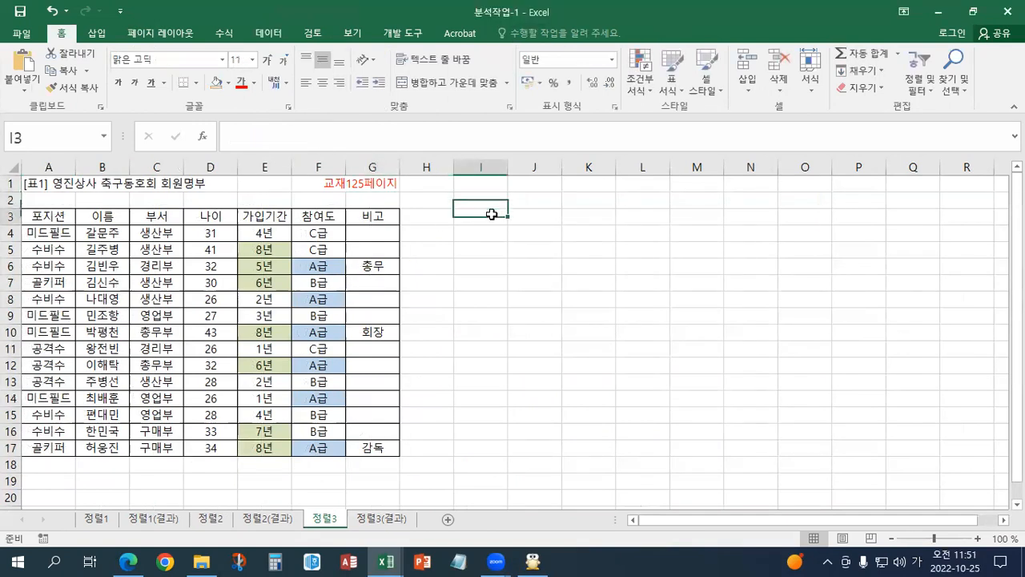
key("ctrl+v")
left_click_drag(482, 205, 462, 196)
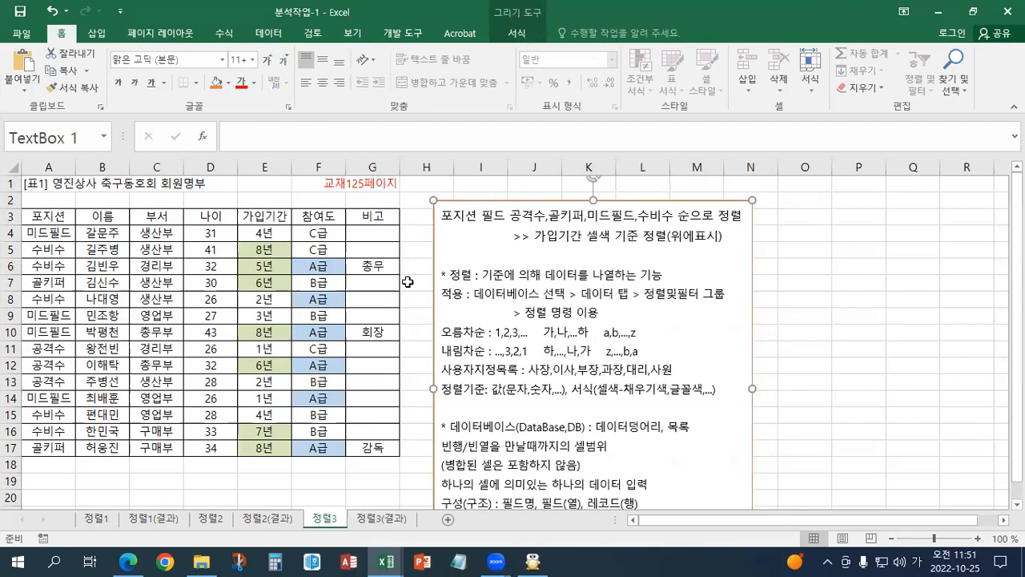
scroll(407, 282, "up", 1)
scroll(408, 280, "up", 1)
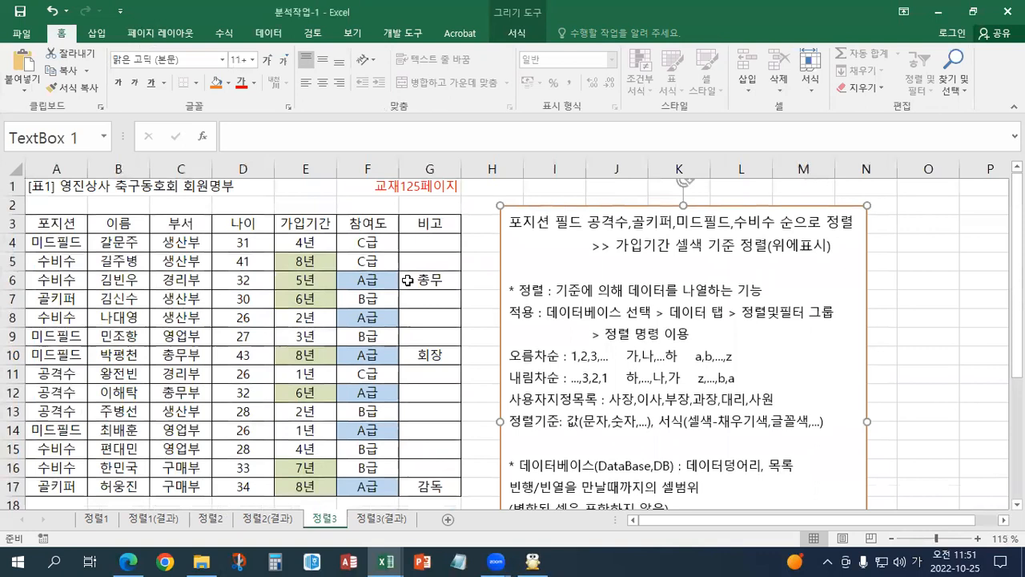
left_click(484, 190)
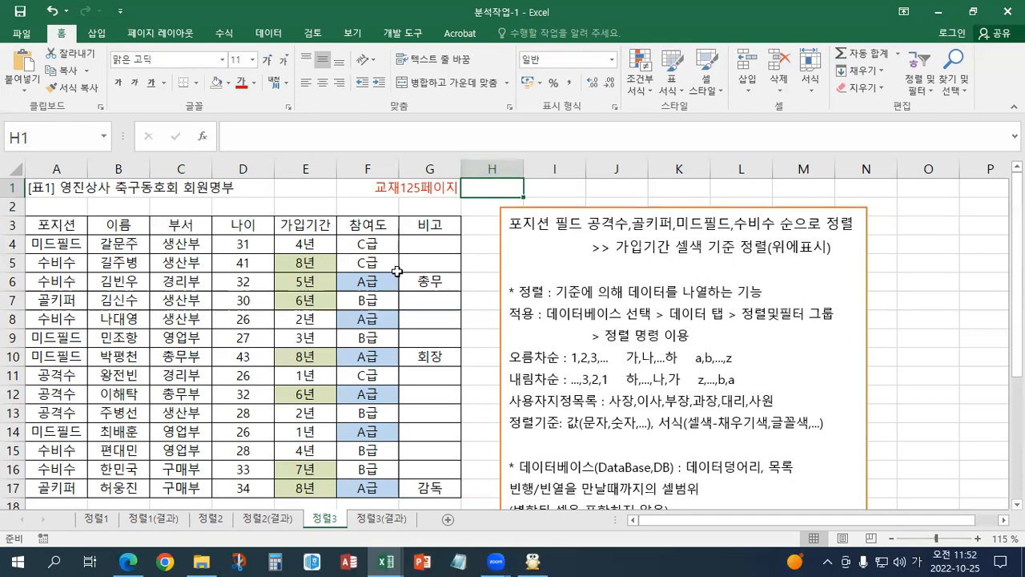
- Start a sort of the member table A3:G17 with 포지션 values as the first criterion
left_click_drag(67, 227, 438, 487)
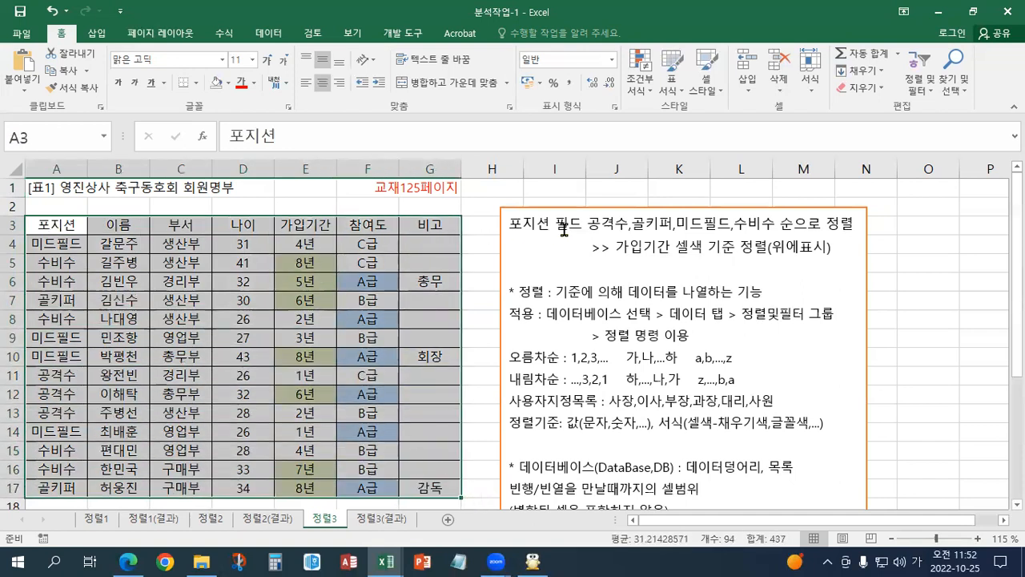
left_click(282, 36)
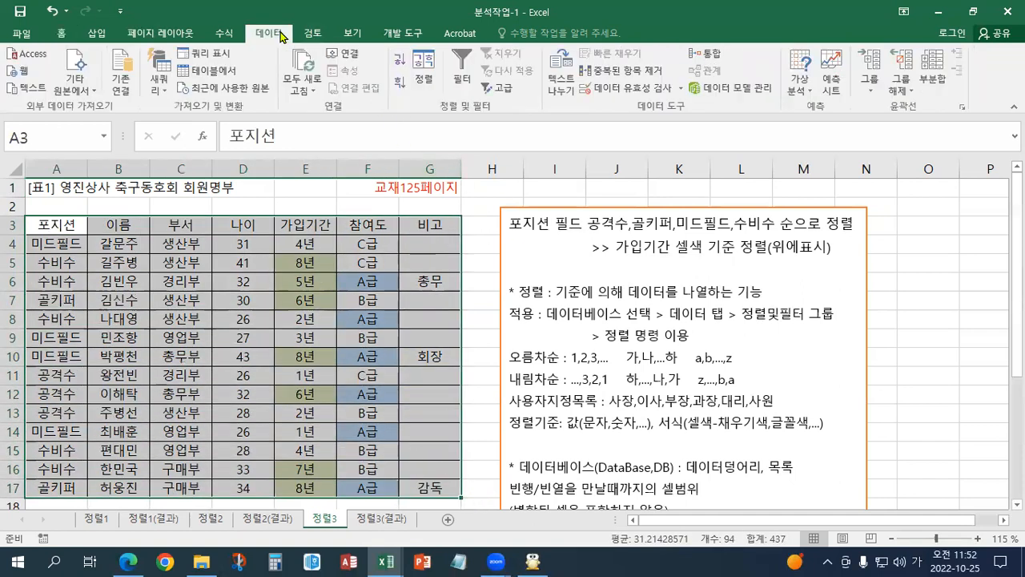
left_click(423, 77)
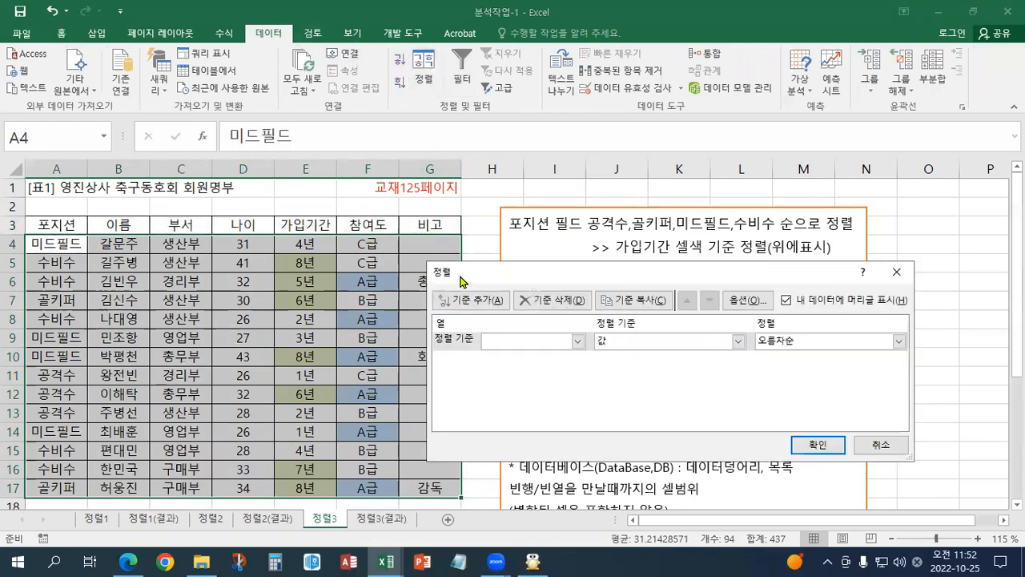
left_click_drag(461, 282, 506, 296)
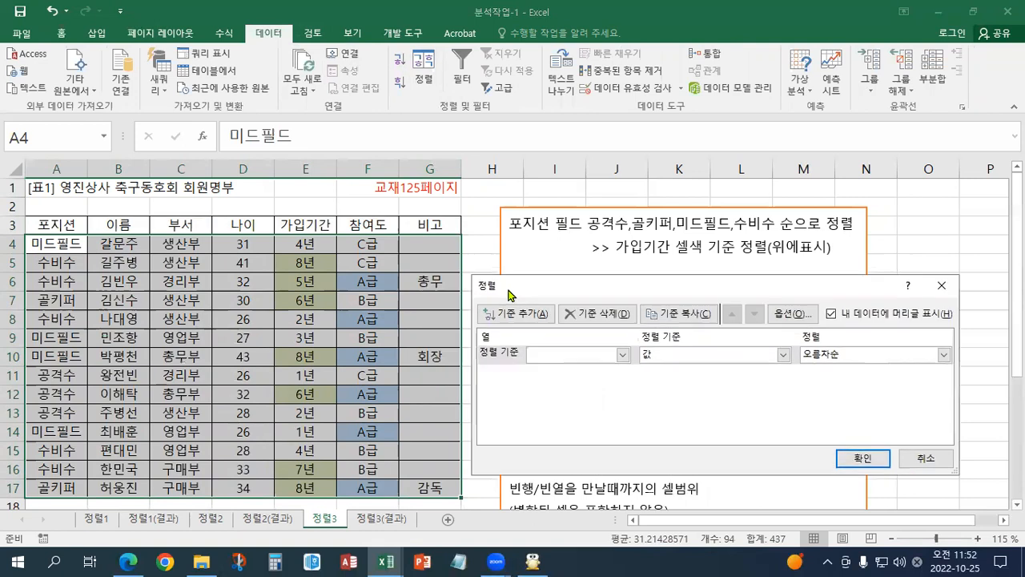
left_click(552, 357)
left_click(552, 372)
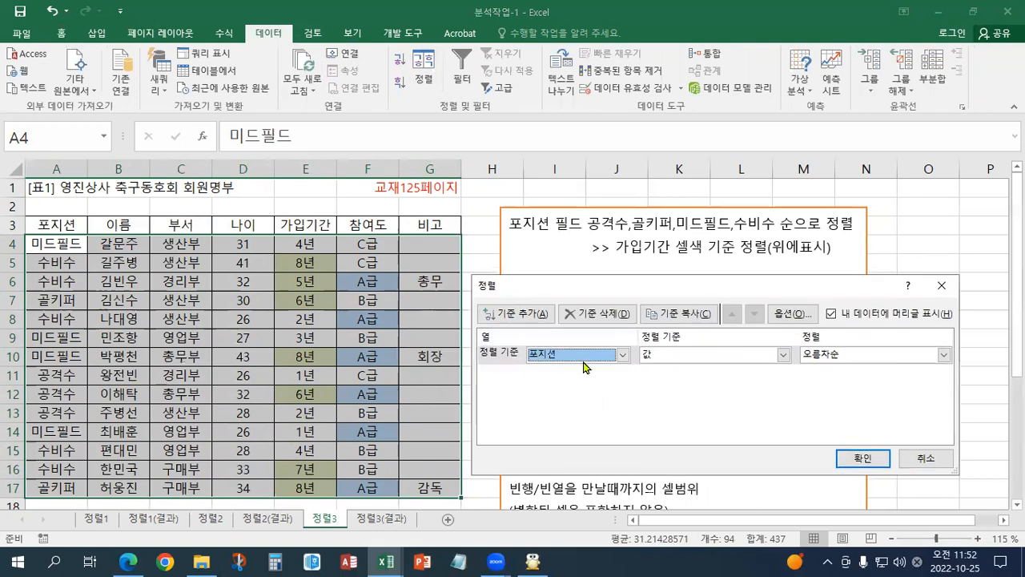
- Create the custom list 공격수, 골키퍼, 미드필드, 수비수 and use it as the sort order for 포지션
left_click(812, 360)
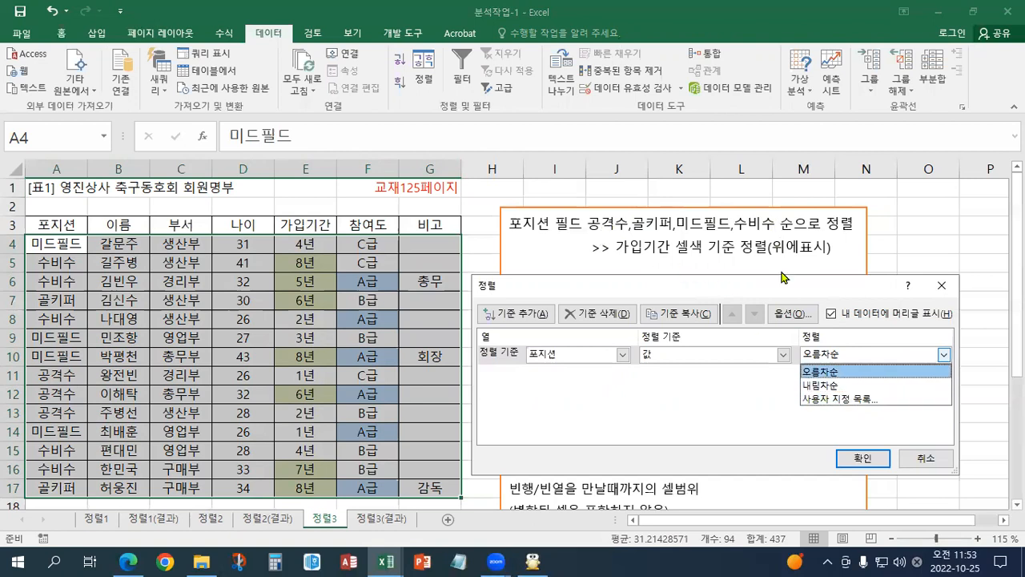
left_click(823, 398)
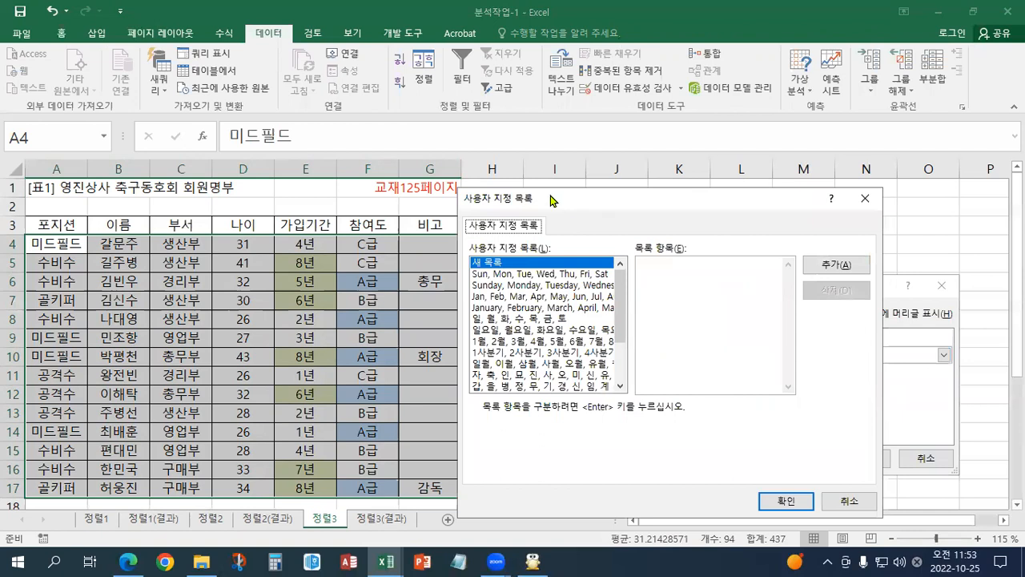
left_click_drag(552, 200, 151, 177)
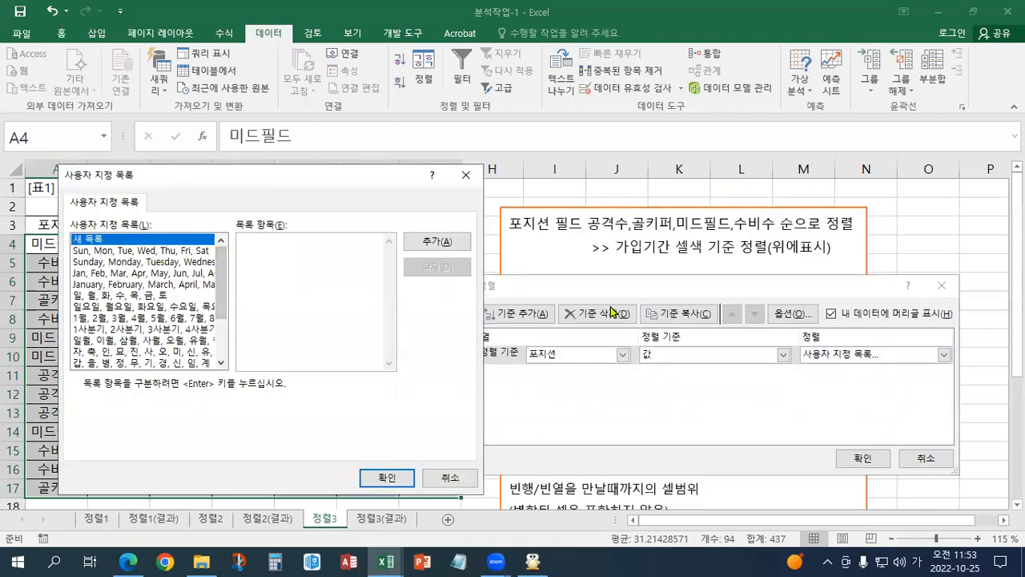
type("공격수 골키퍼 미드필드")
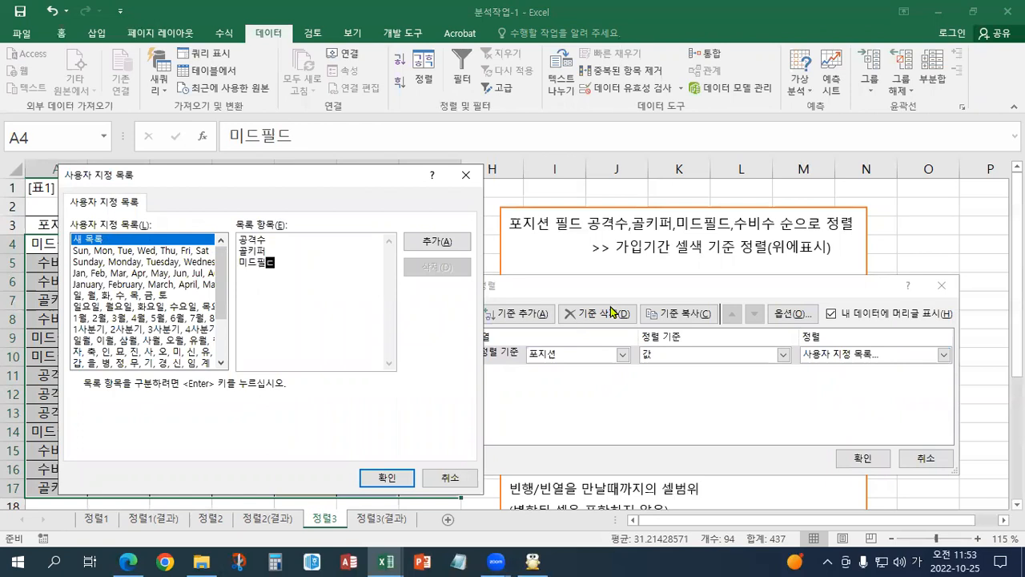
key("Return")
type("수비수")
left_click(463, 242)
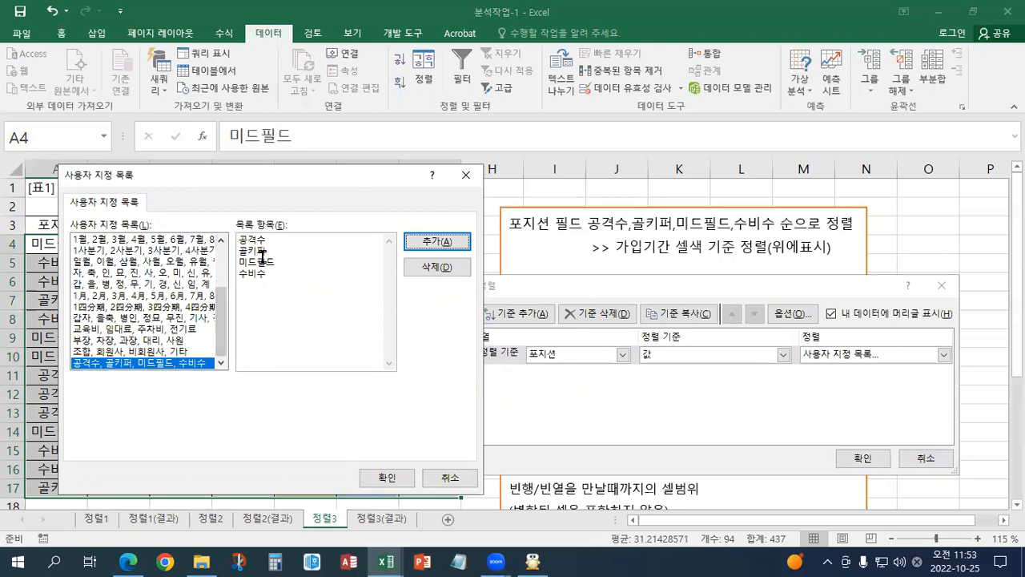
left_click(383, 478)
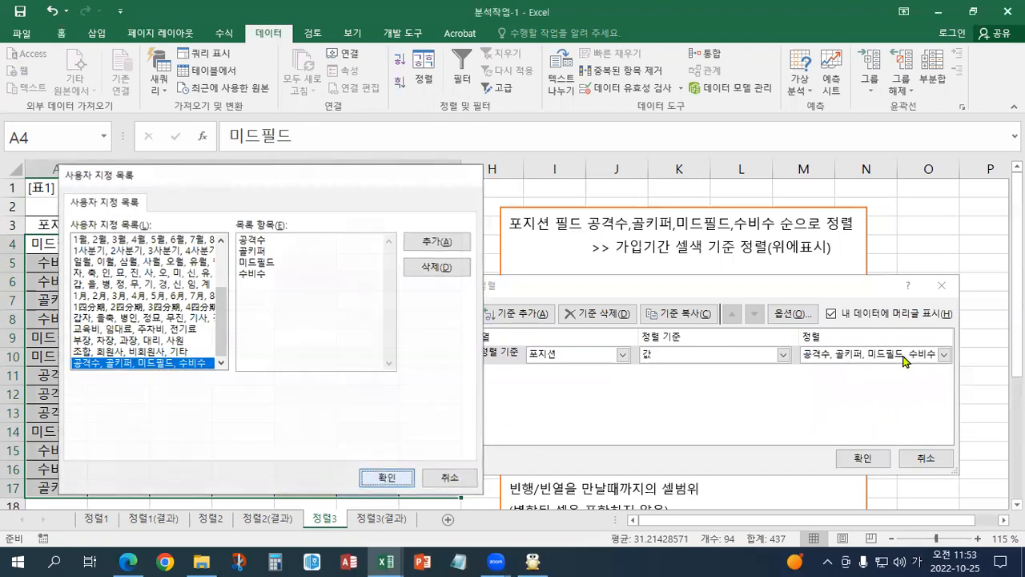
- Add 가입기간 as a second sort criterion by cell colour, with the green cells placed on top, and apply the sort
left_click(517, 313)
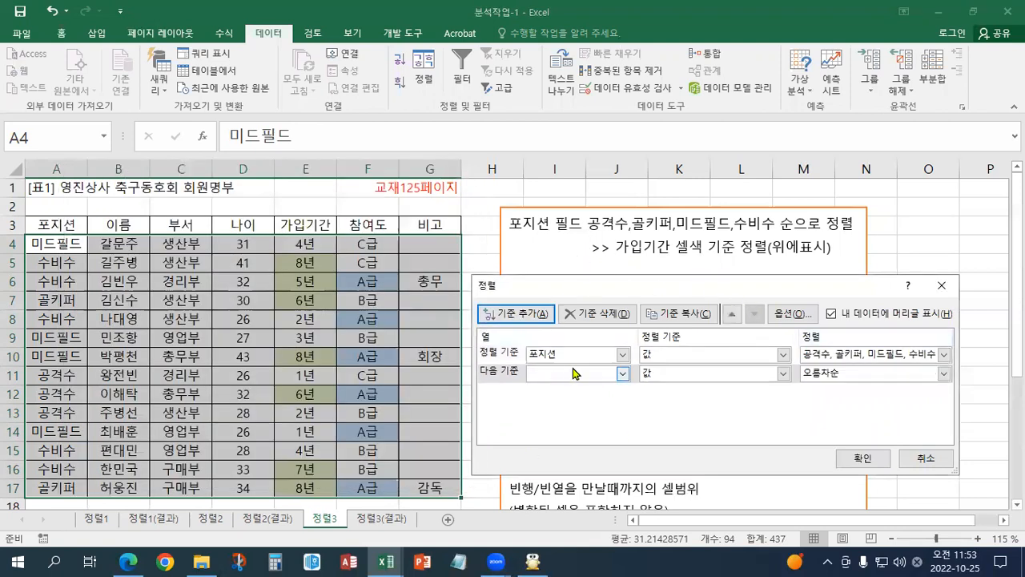
left_click(580, 374)
left_click(560, 444)
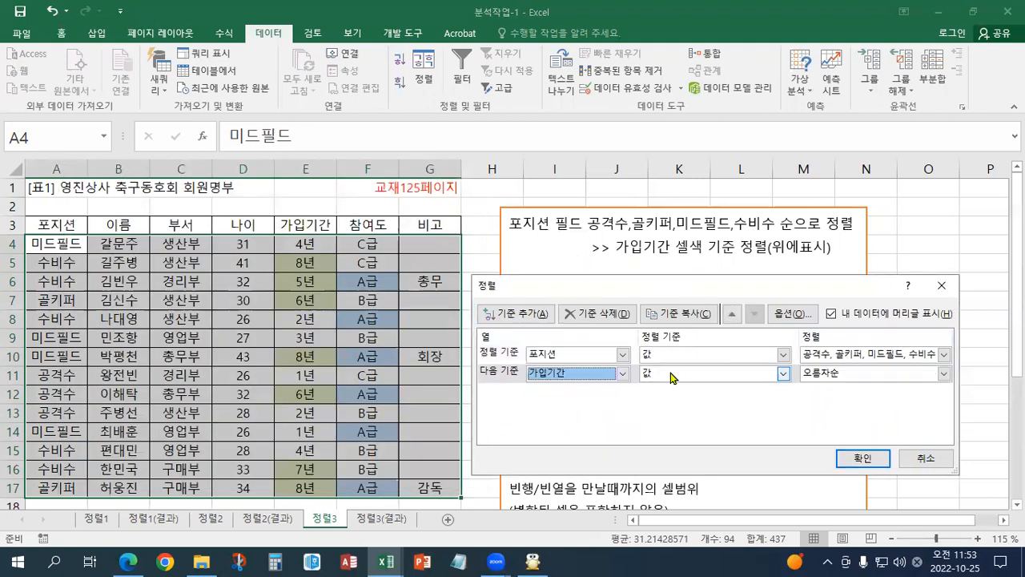
left_click(697, 373)
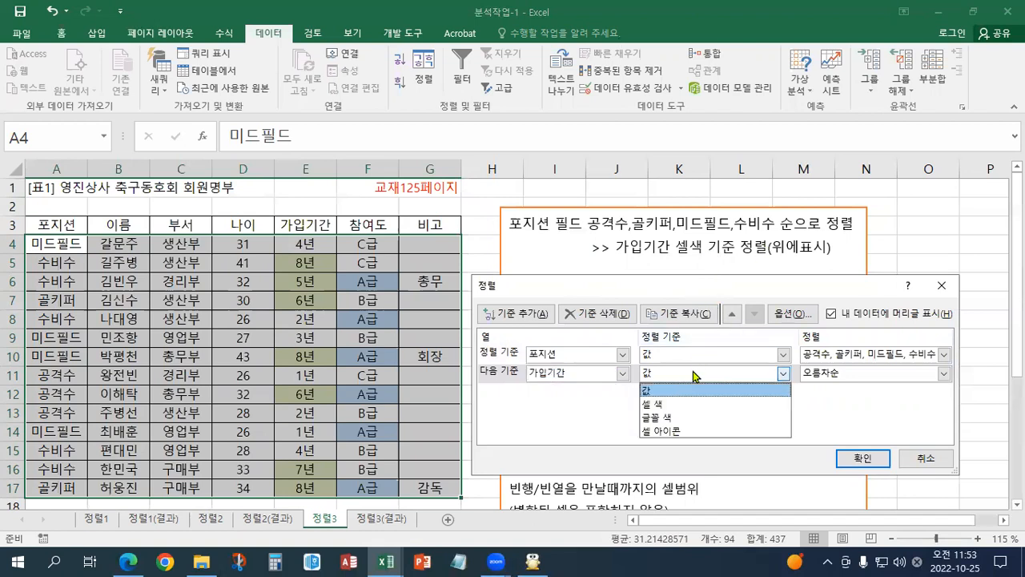
left_click(663, 404)
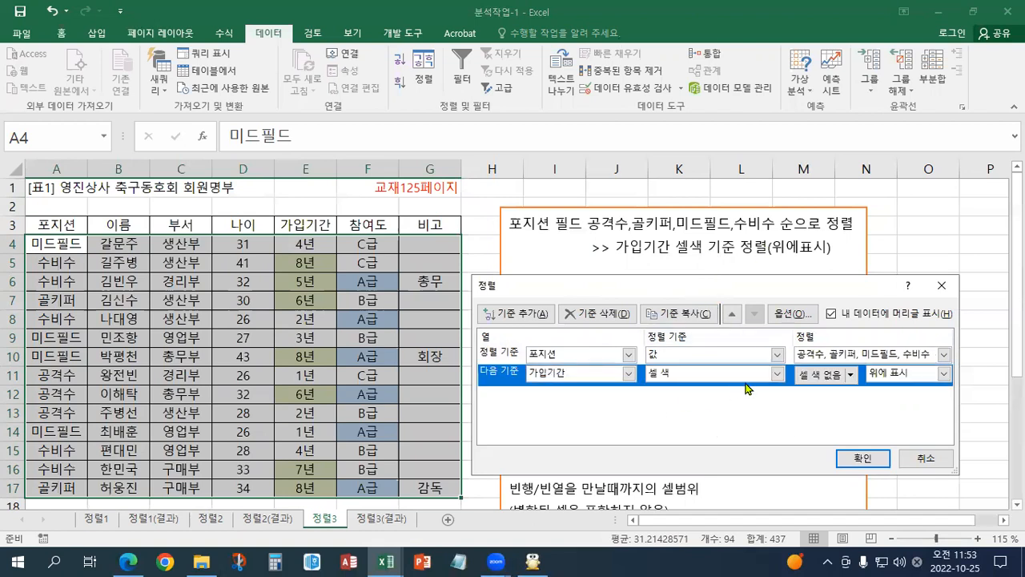
left_click(851, 377)
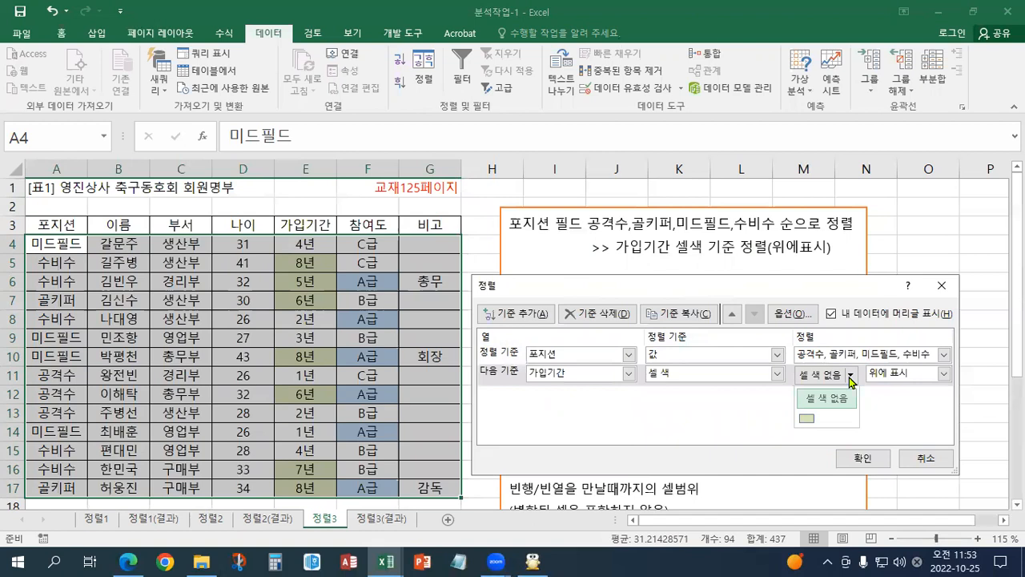
left_click(806, 420)
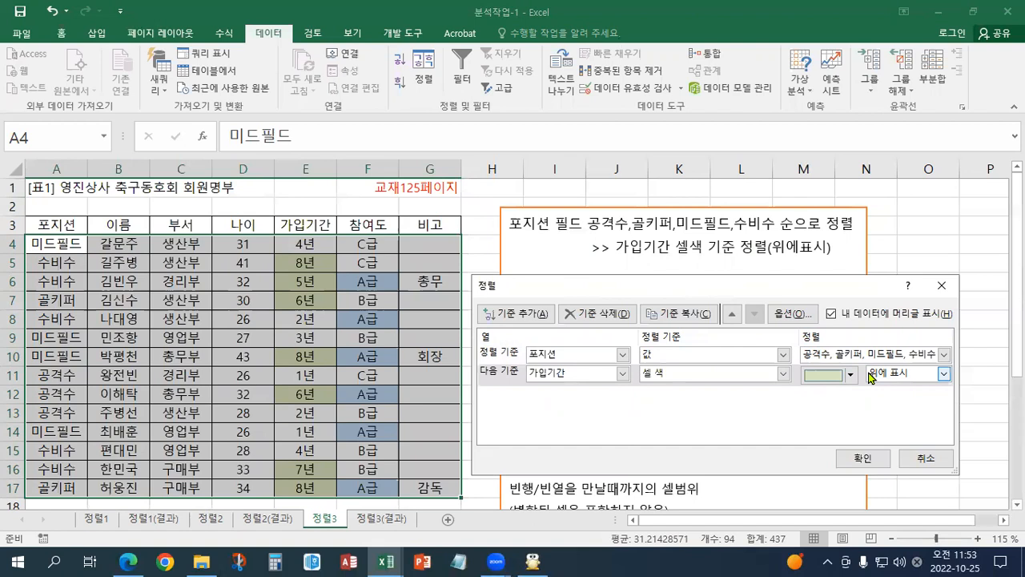
left_click(863, 458)
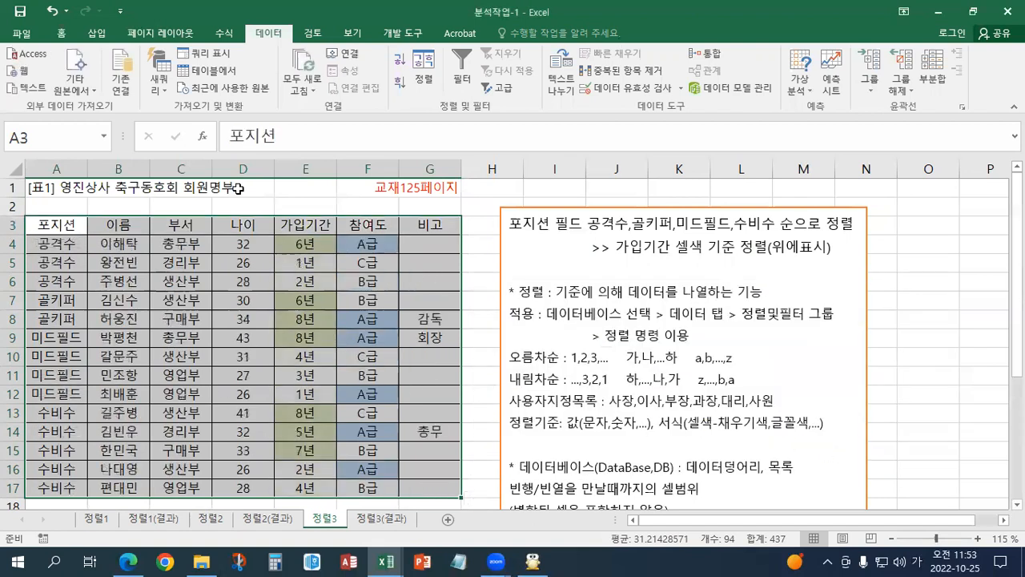